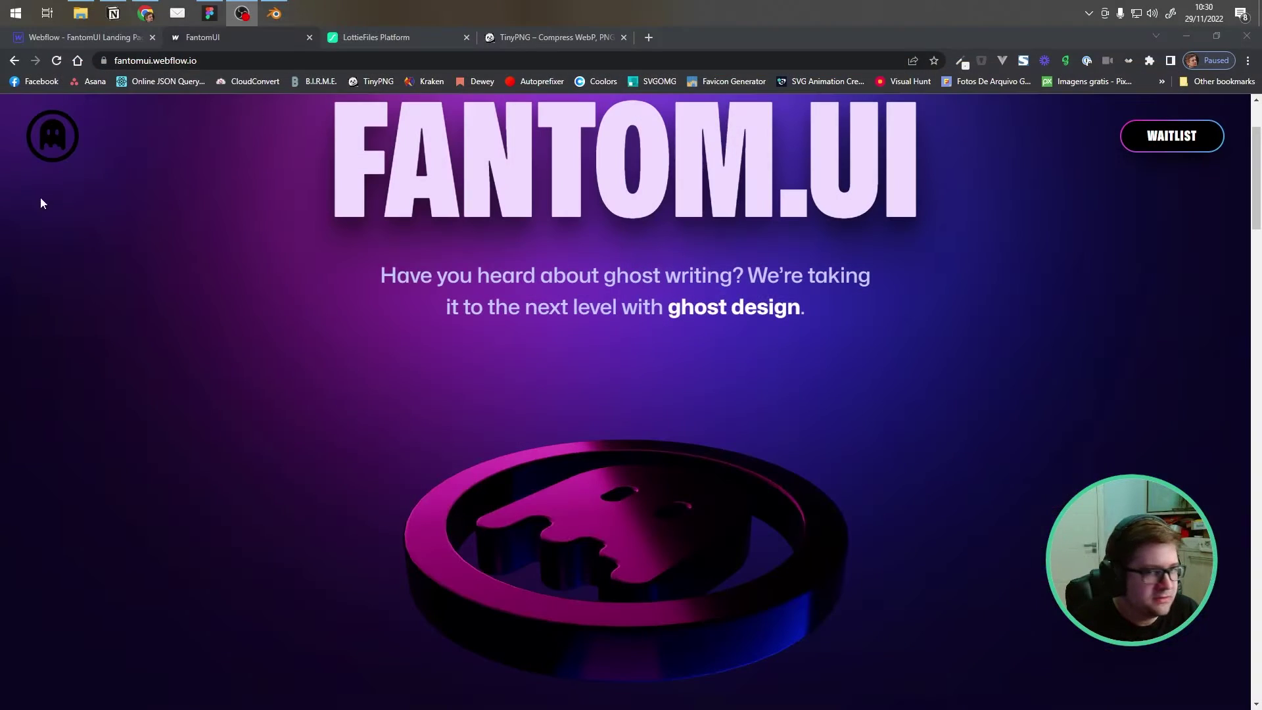
Step: Switch to Figma and review the FANTOM.UI landing page design from the hero section down to the footer
left_click(208, 13)
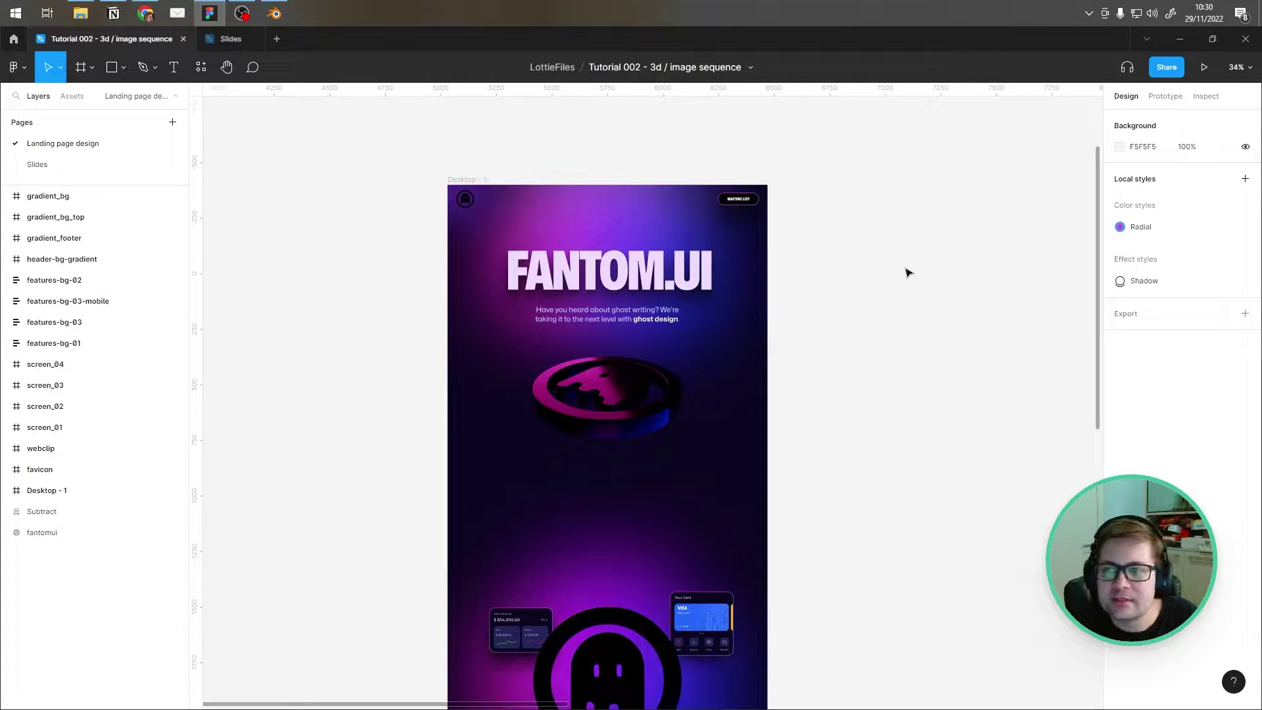
scroll(657, 284, "down", 10)
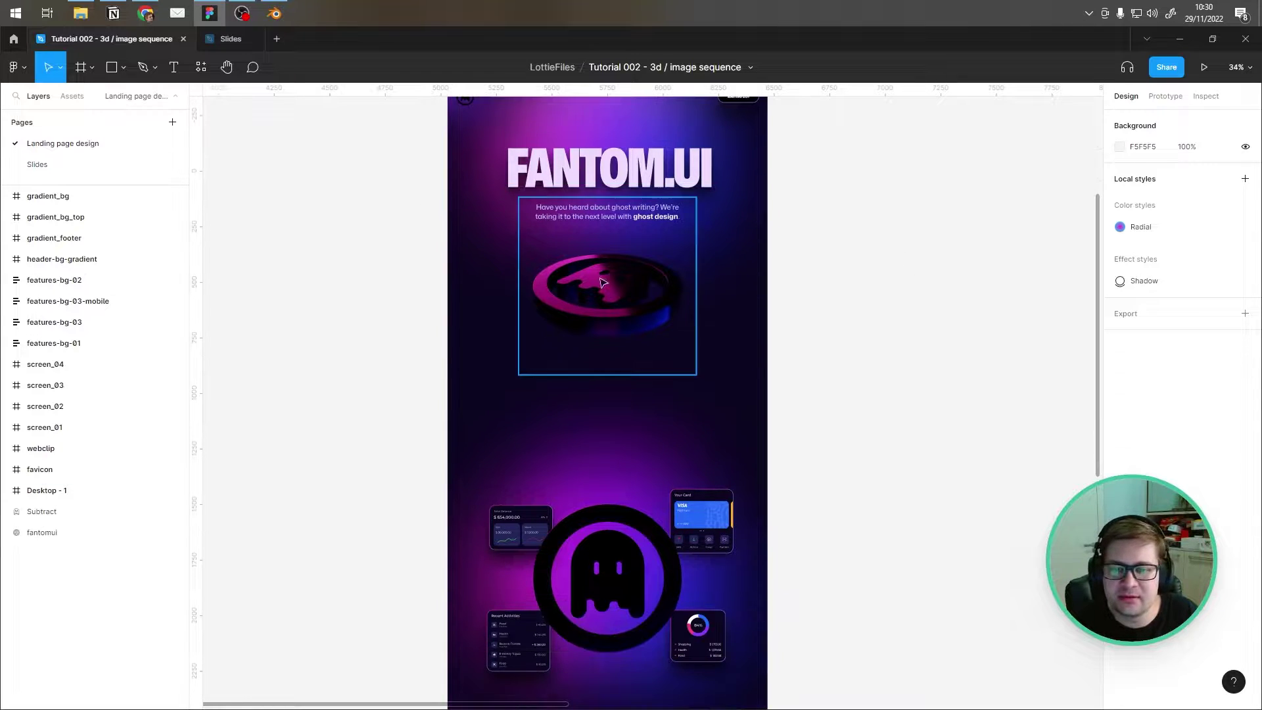
scroll(648, 363, "down", 5)
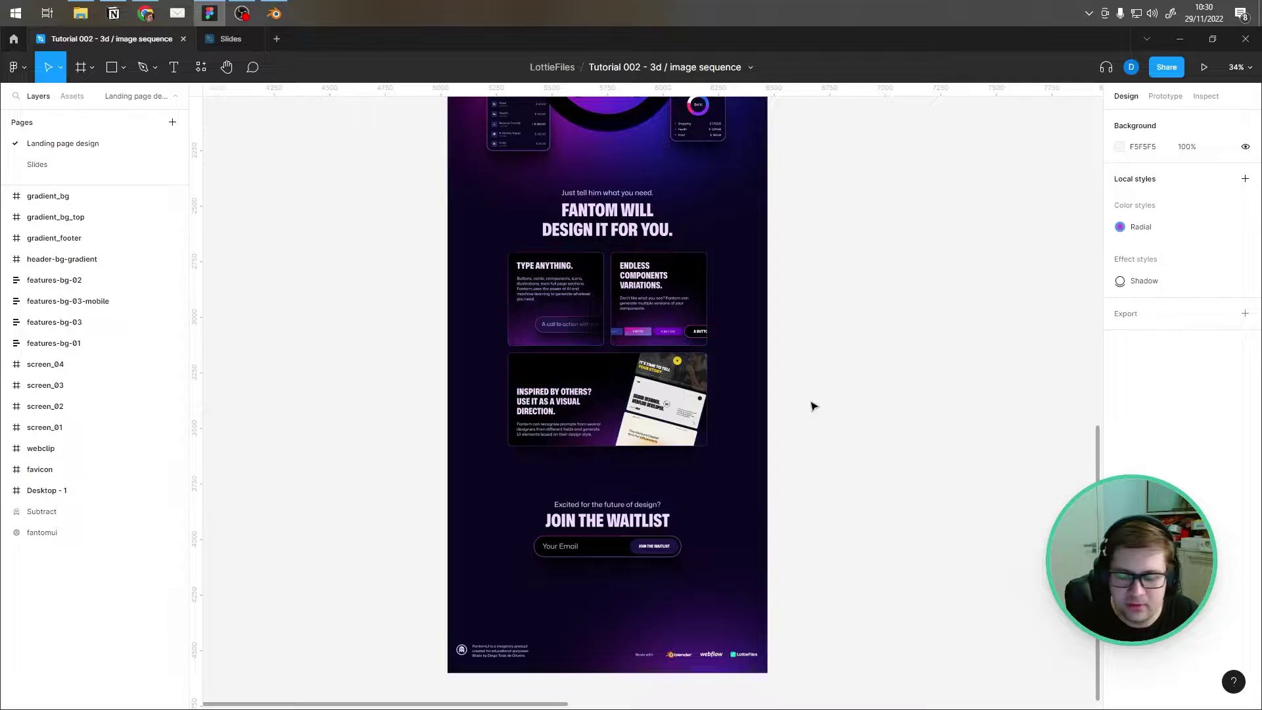
scroll(824, 358, "up", 11)
Step: Inspect the circled ghost logo vector among the assets beside the landing page design, including its export settings
middle_click_drag(826, 271, 304, 269)
middle_click_drag(975, 236, 383, 313)
middle_click_drag(707, 276, 562, 344)
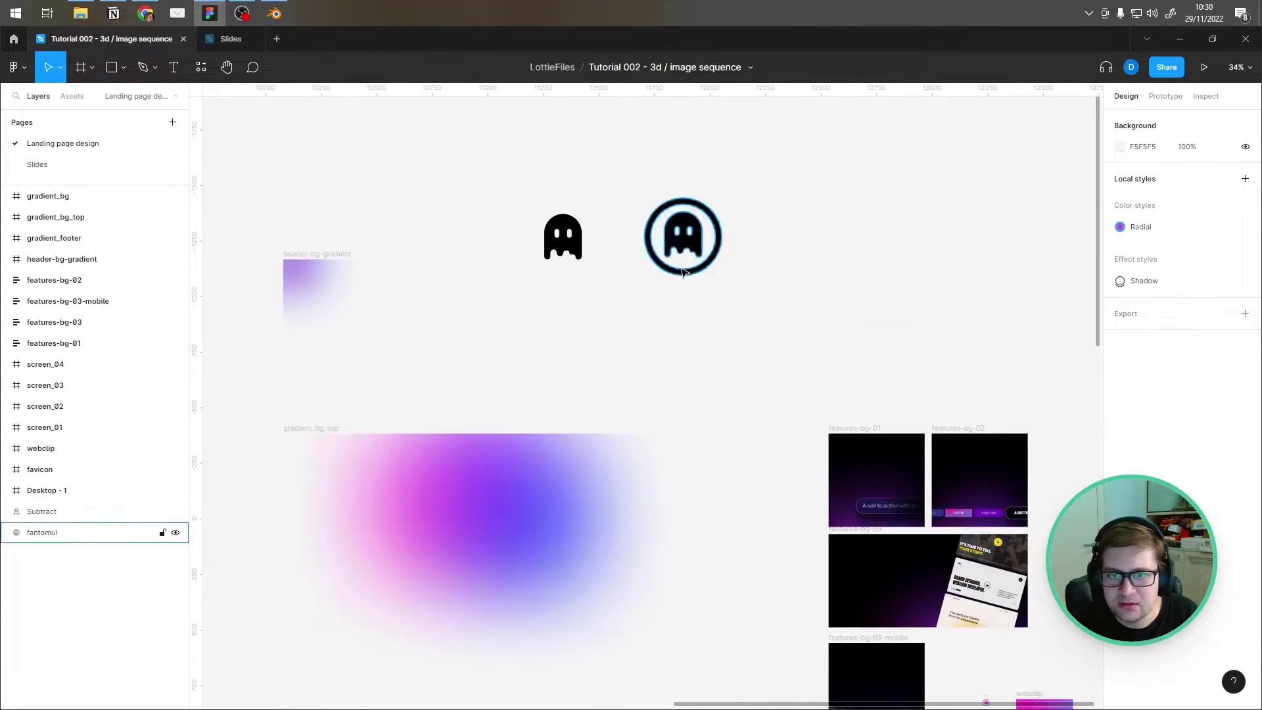
scroll(685, 274, "up", 5, "ctrl")
middle_click_drag(851, 335, 775, 438)
scroll(526, 387, "down", 3, "ctrl")
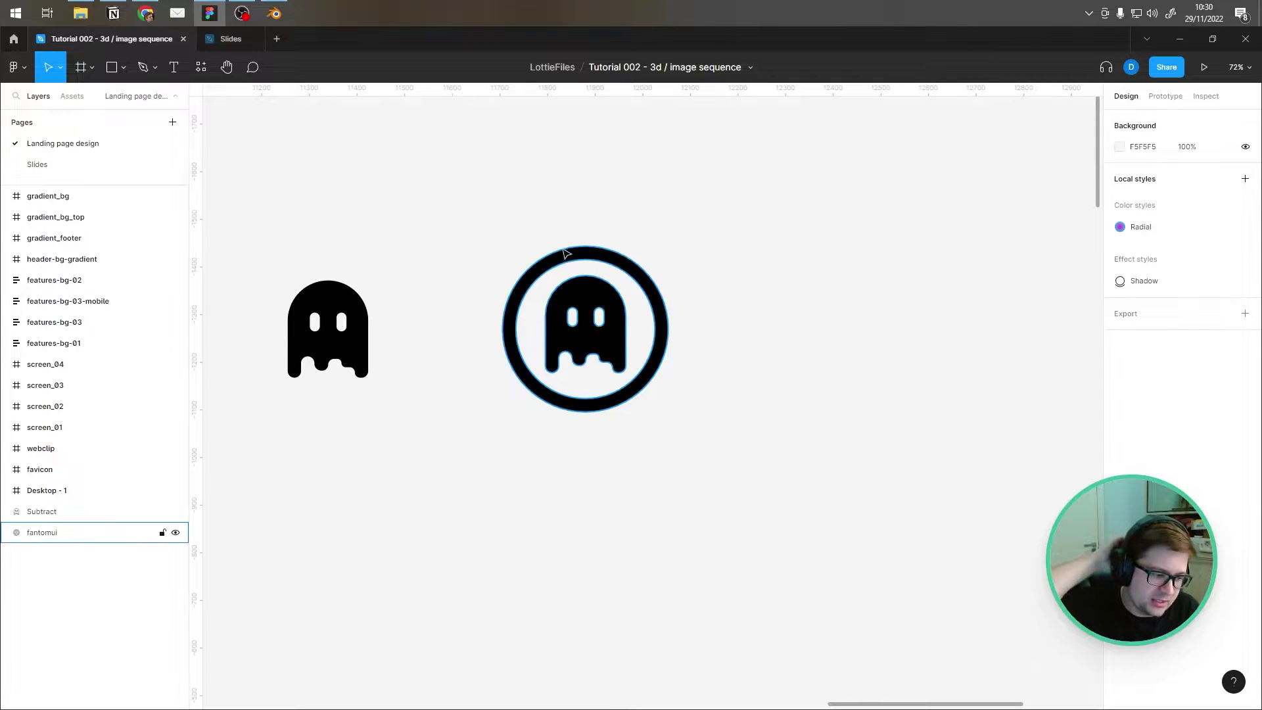
left_click(535, 273)
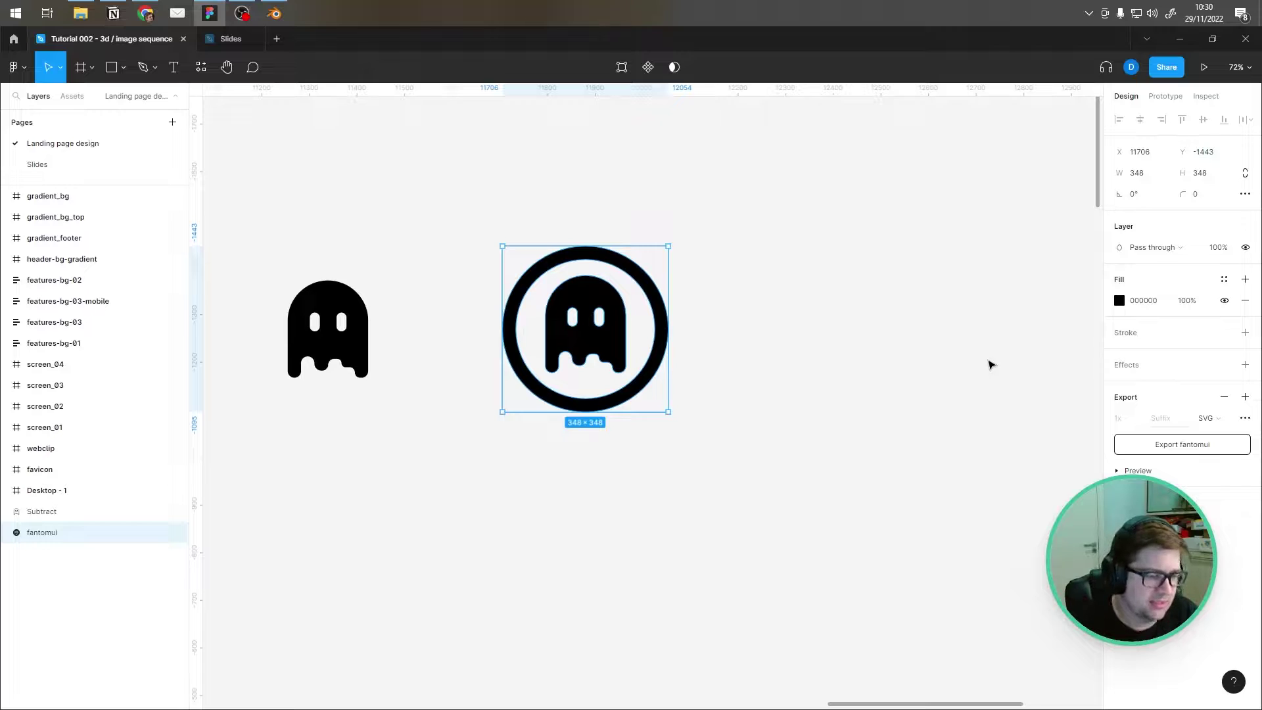
left_click(531, 228)
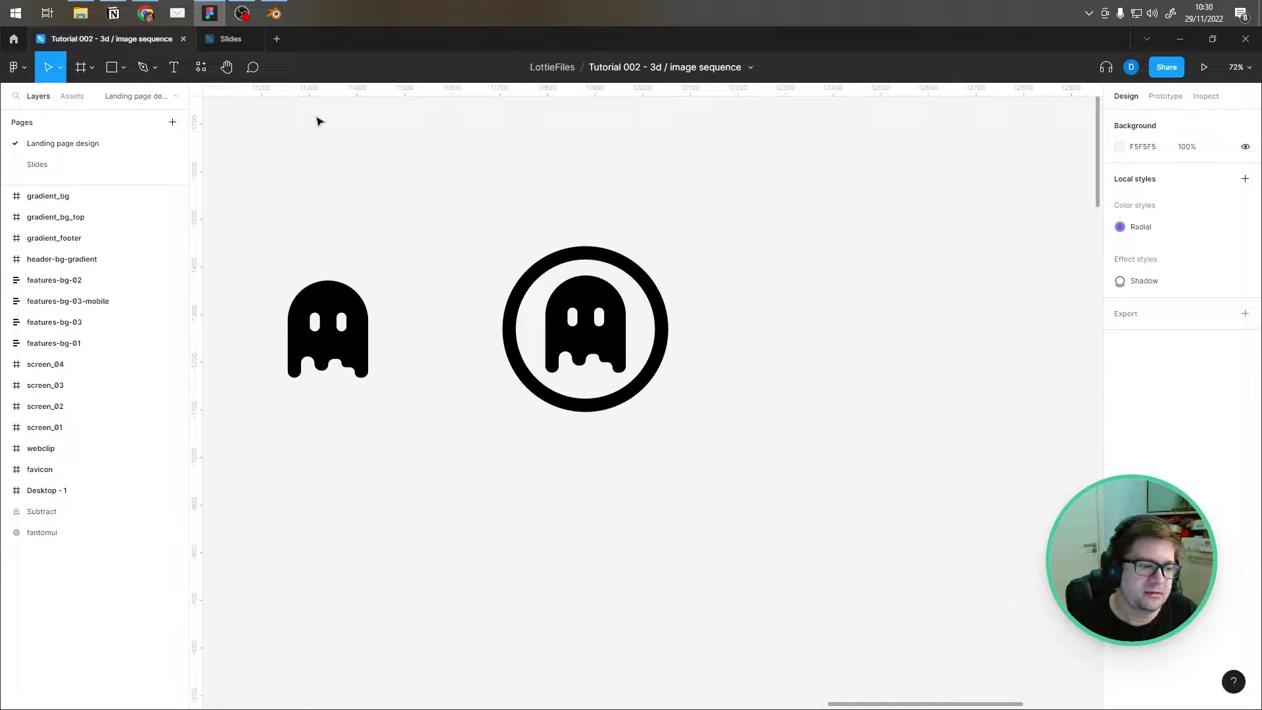
Step: Switch to Blender, show the Shading workspace, and select the ghost icon inside the ring in the camera view
left_click(274, 13)
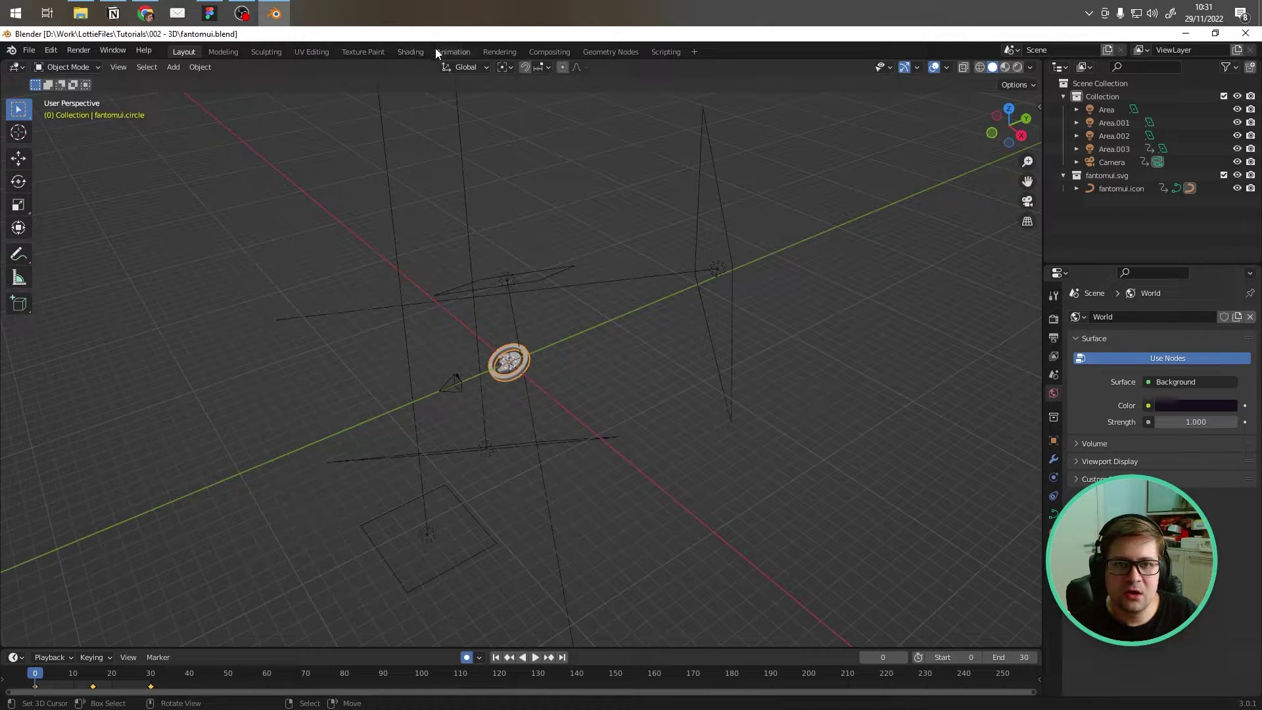
left_click(410, 51)
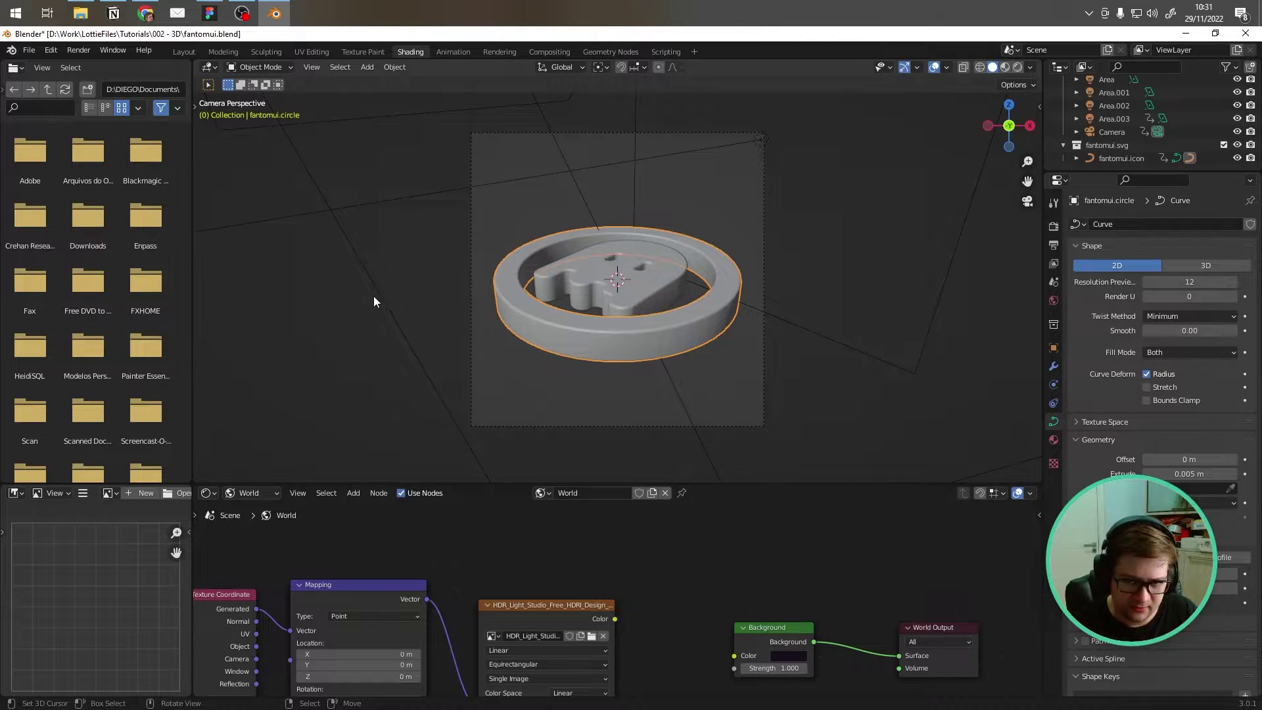
left_click(310, 294)
scroll(554, 251, "down", 4)
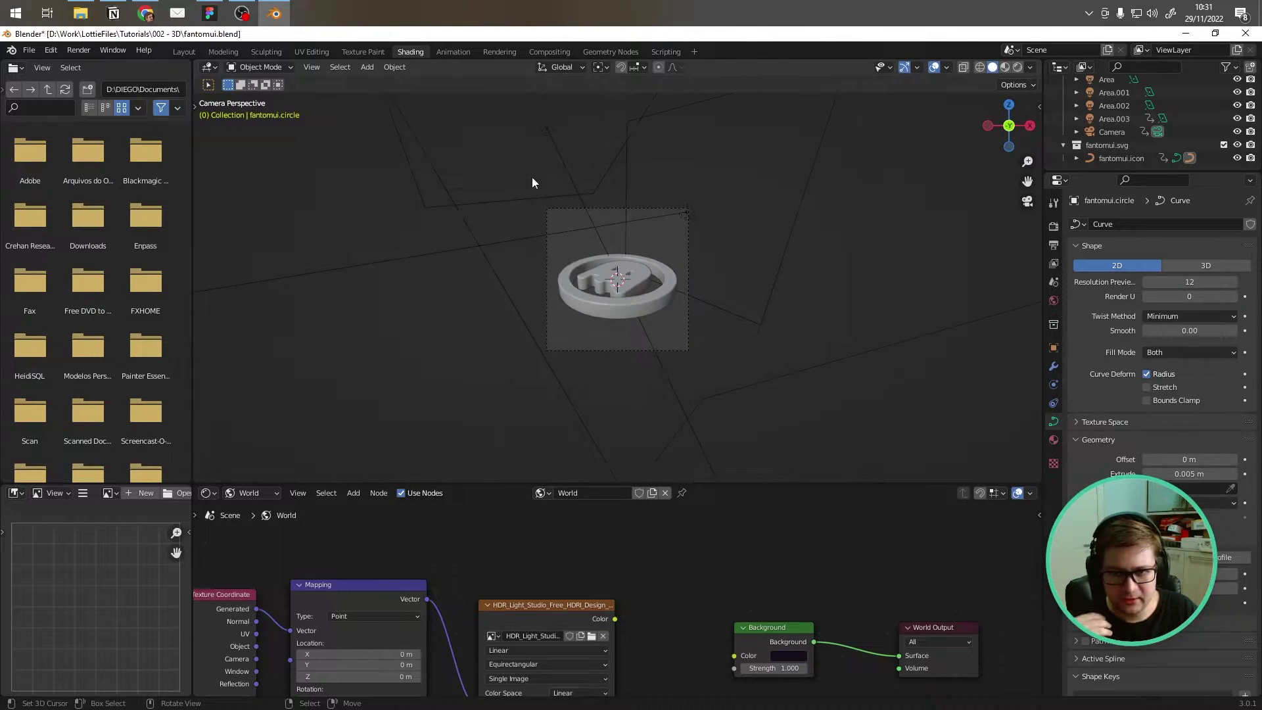
scroll(549, 227, "up", 5)
left_click(596, 294)
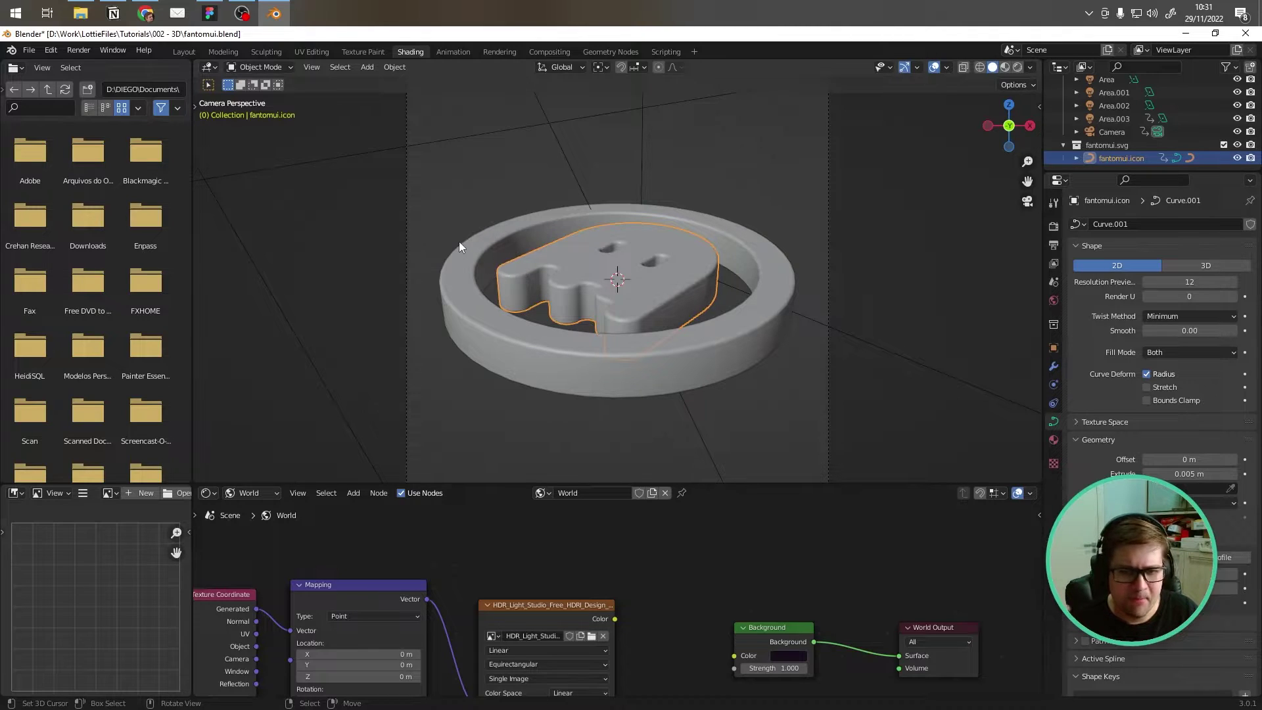
Step: Check the rendered 3D logo on the live FantomUI page in Chrome, and return to Blender in the Animation workspace
mouse_move(146, 13)
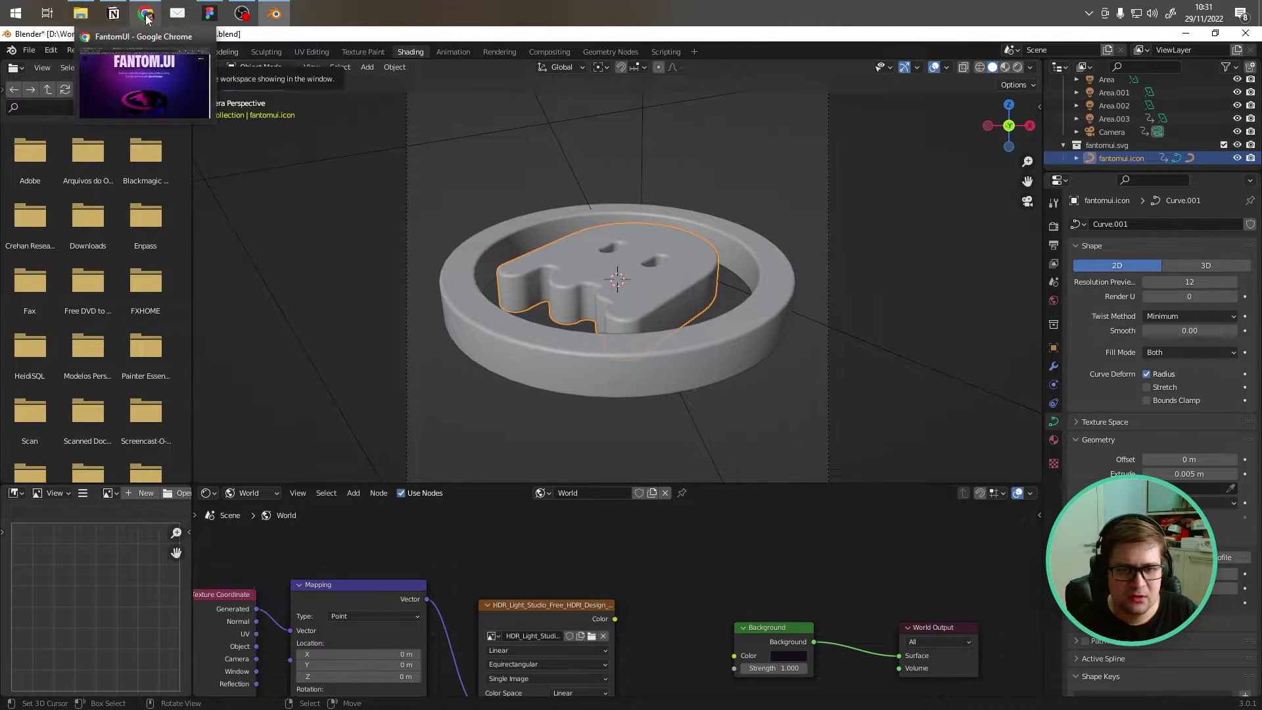
left_click(157, 90)
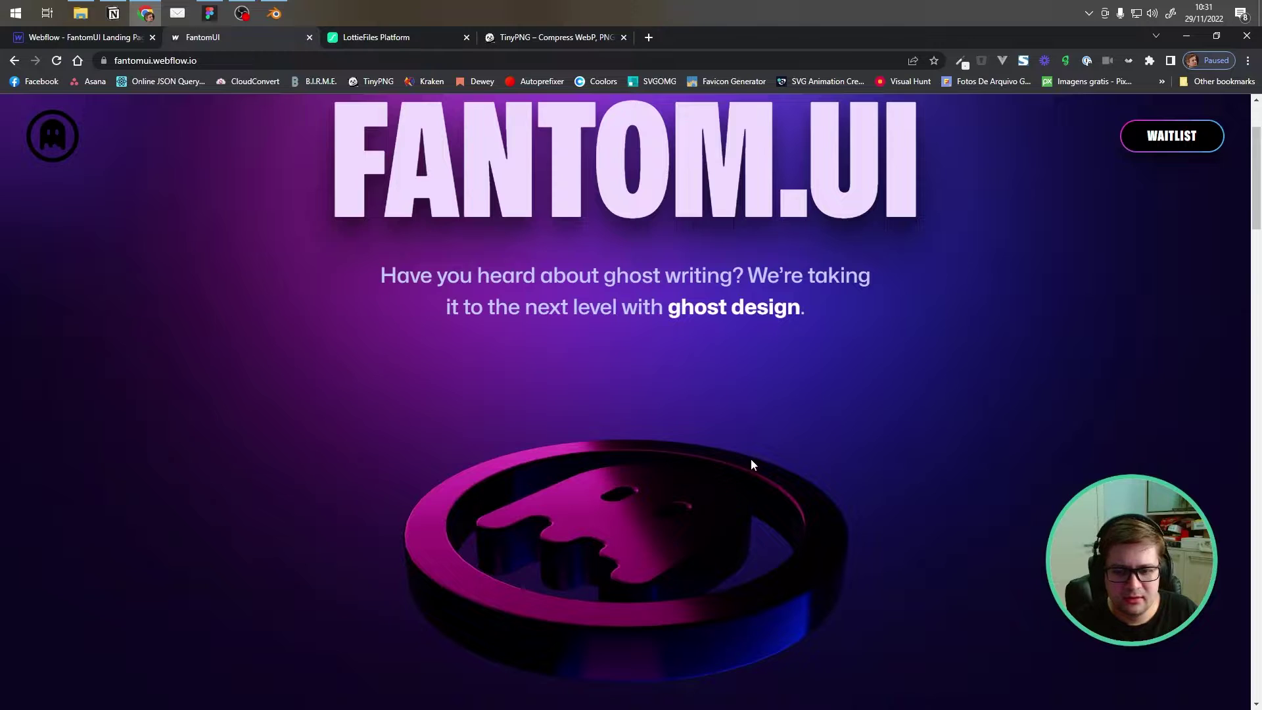
left_click(274, 13)
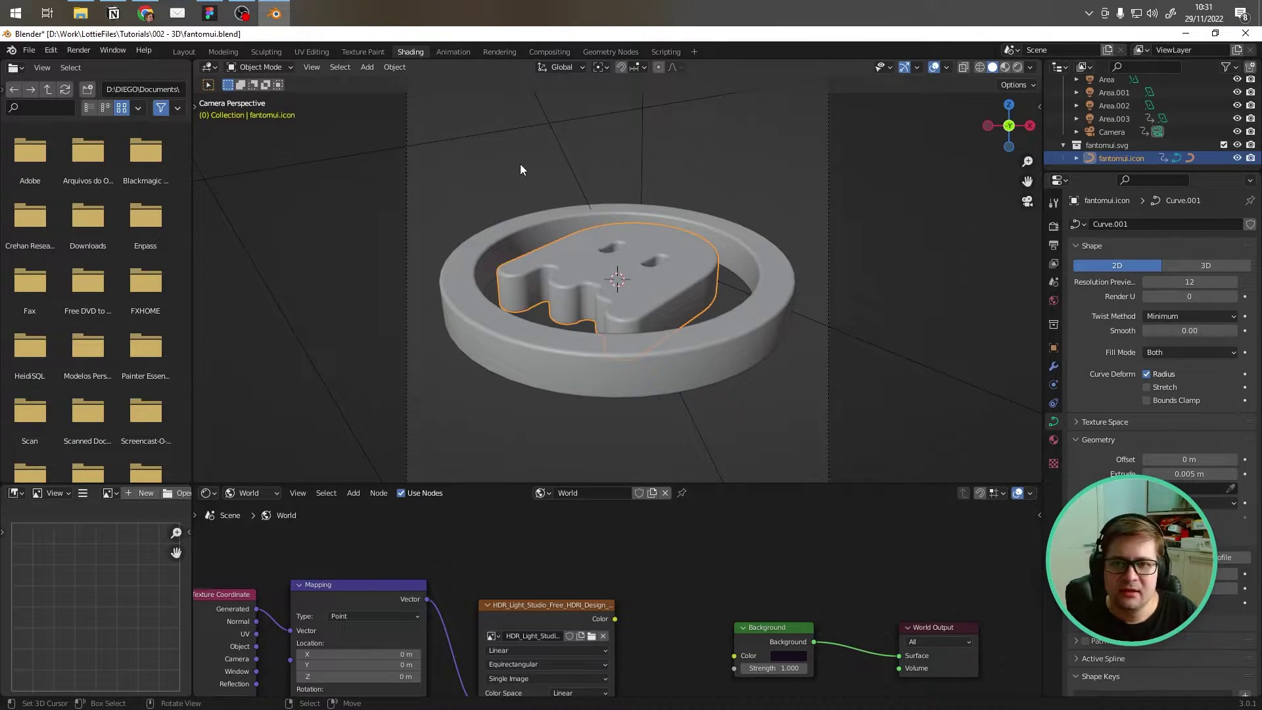
left_click(450, 51)
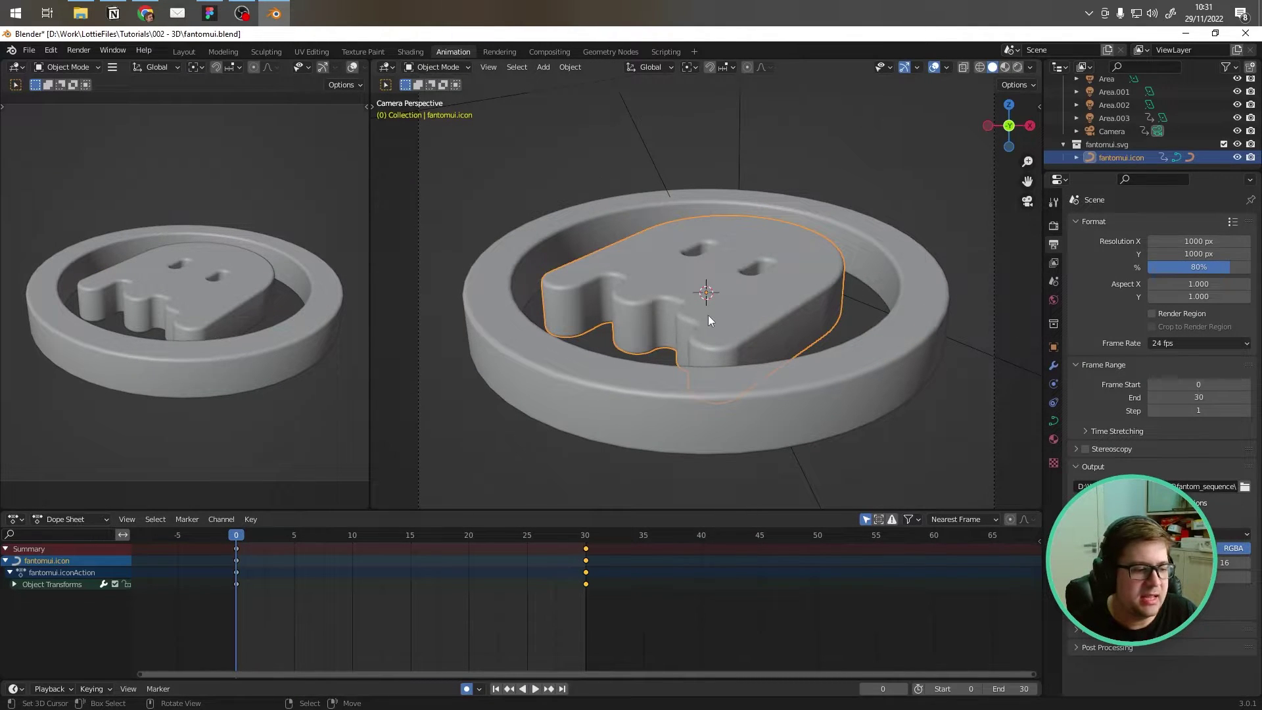
Step: Preview the logo's scroll animation on the live FantomUI page in Chrome, and return to Blender
left_click(147, 8)
scroll(577, 308, "down", 5)
scroll(576, 320, "up", 14)
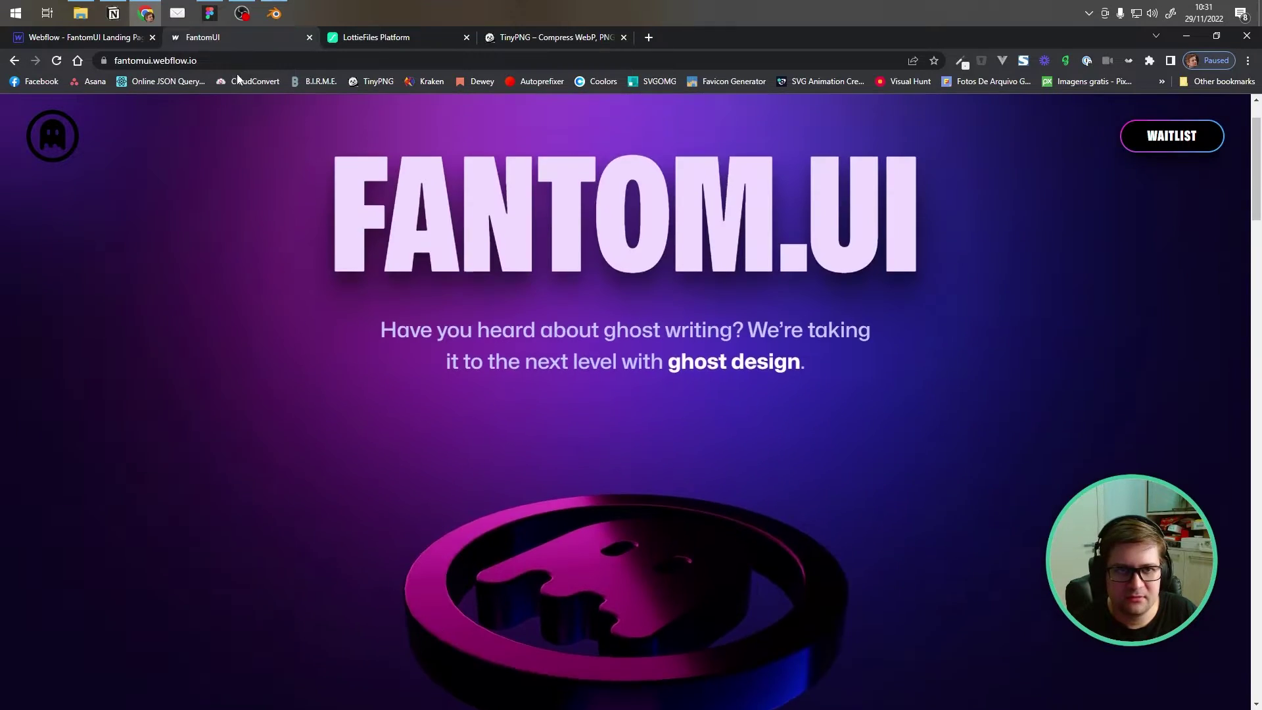
left_click(274, 13)
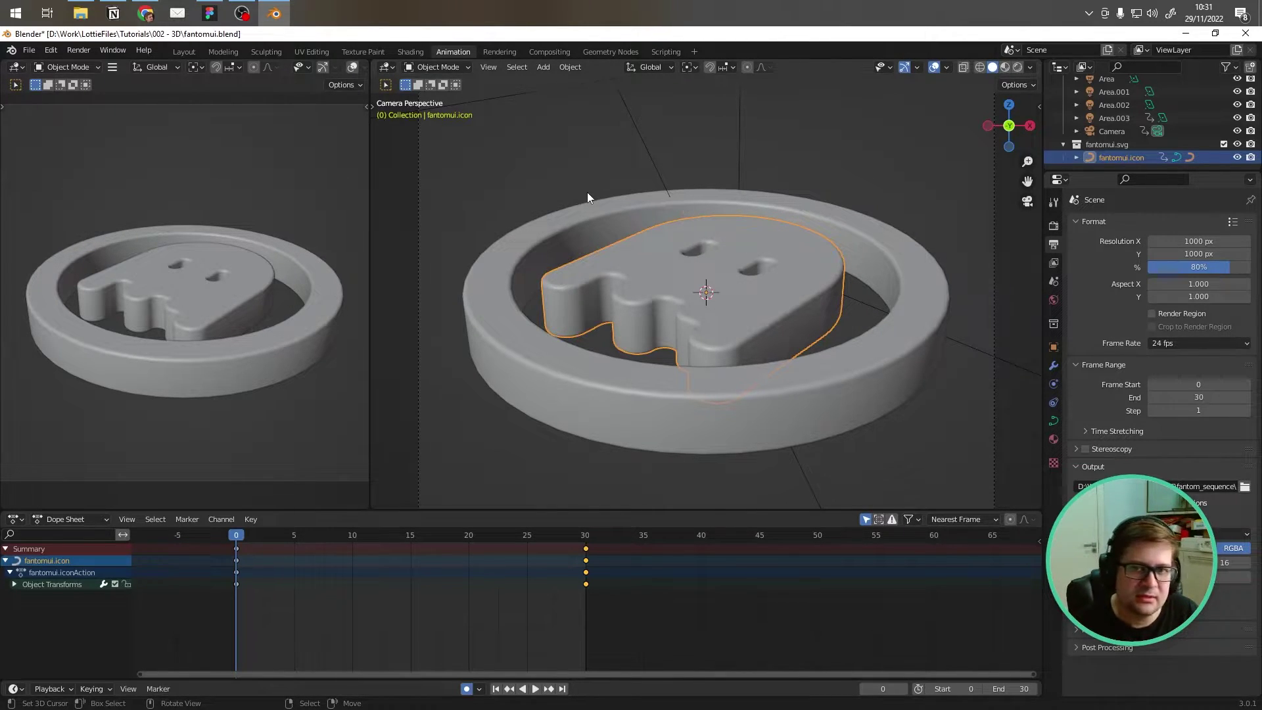
Step: Show the Layout workspace and examine the placement of the area lights around the 3D logo from several angles
left_click(182, 52)
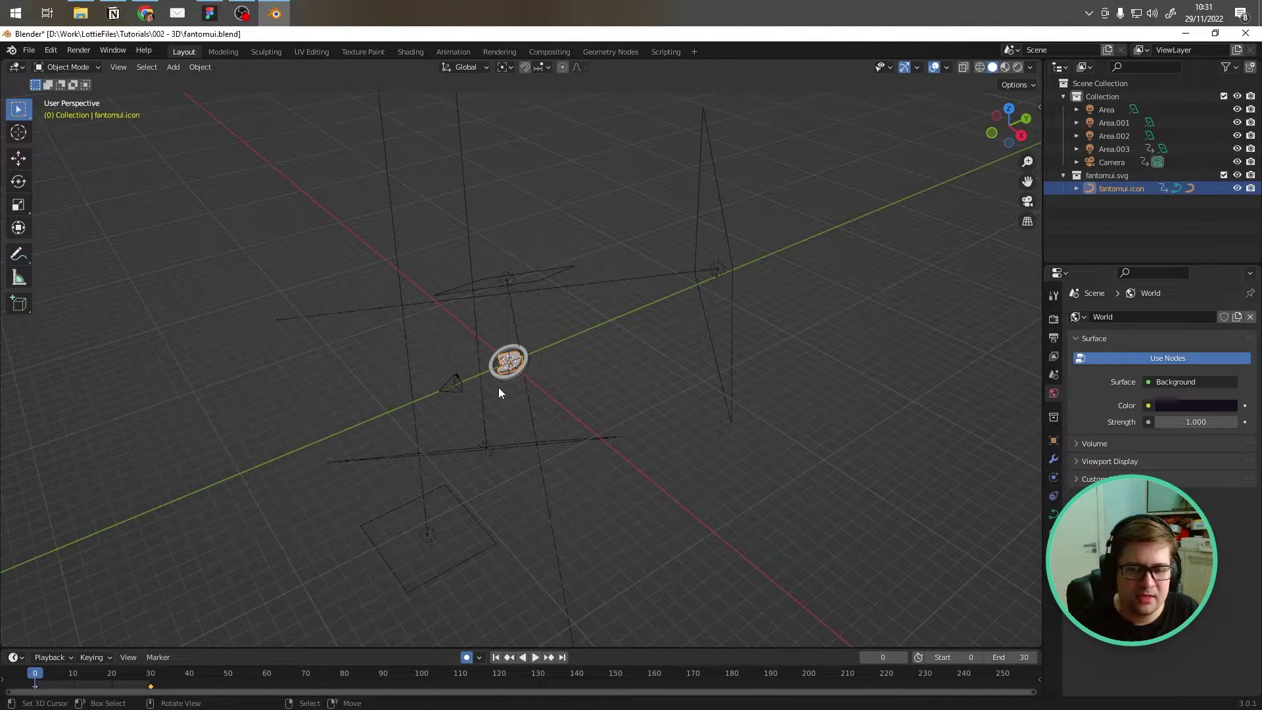
middle_click_drag(478, 392, 389, 414)
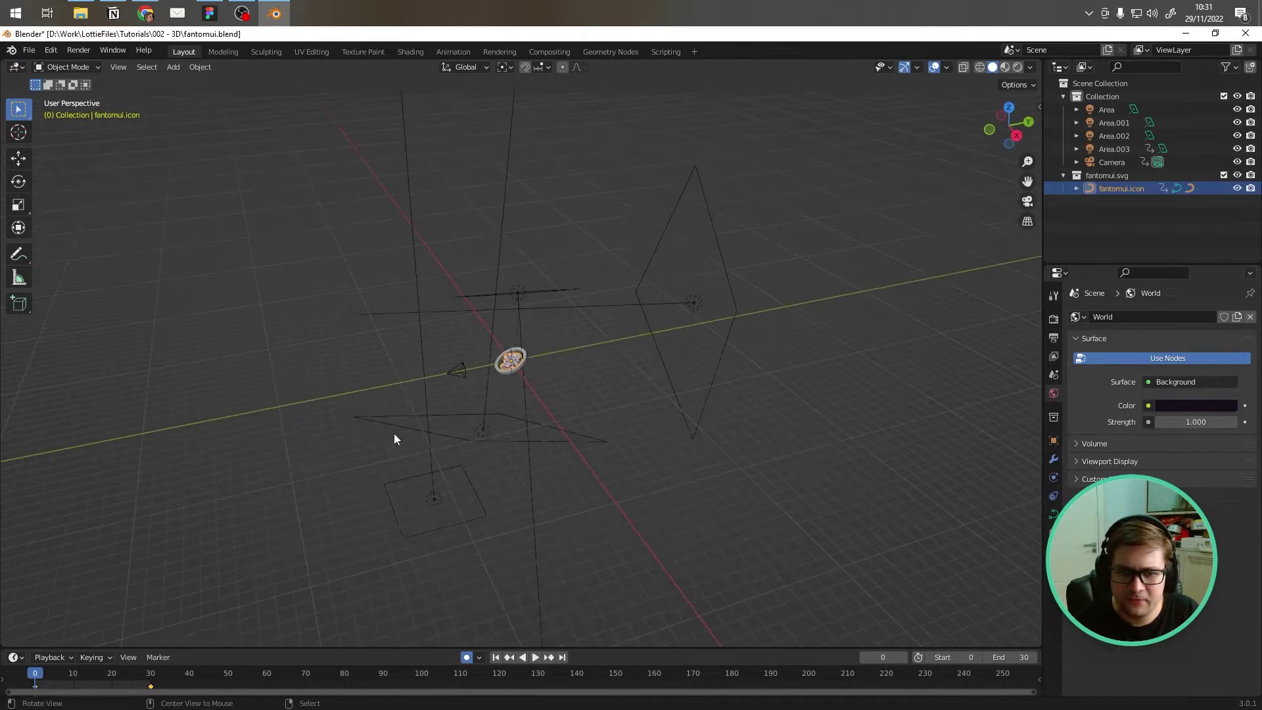
left_click(422, 526)
left_click(466, 430)
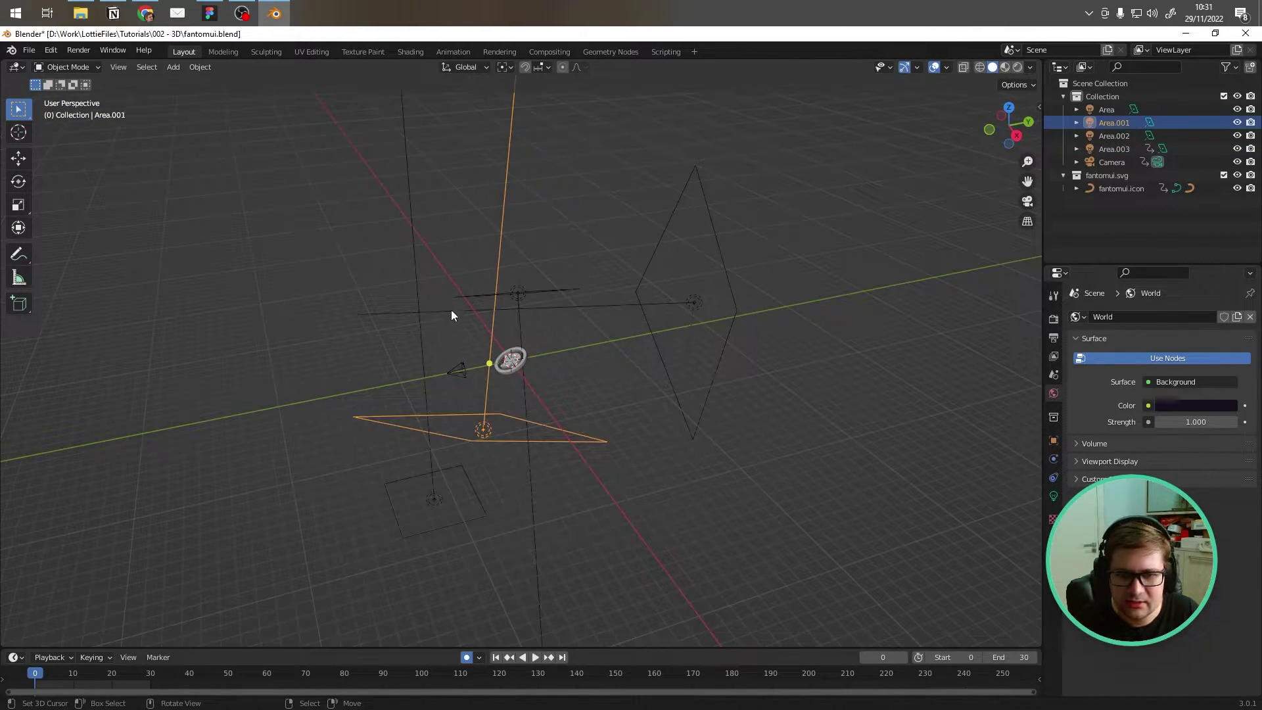
right_click(650, 243)
left_click_drag(560, 239, 541, 325, "alt")
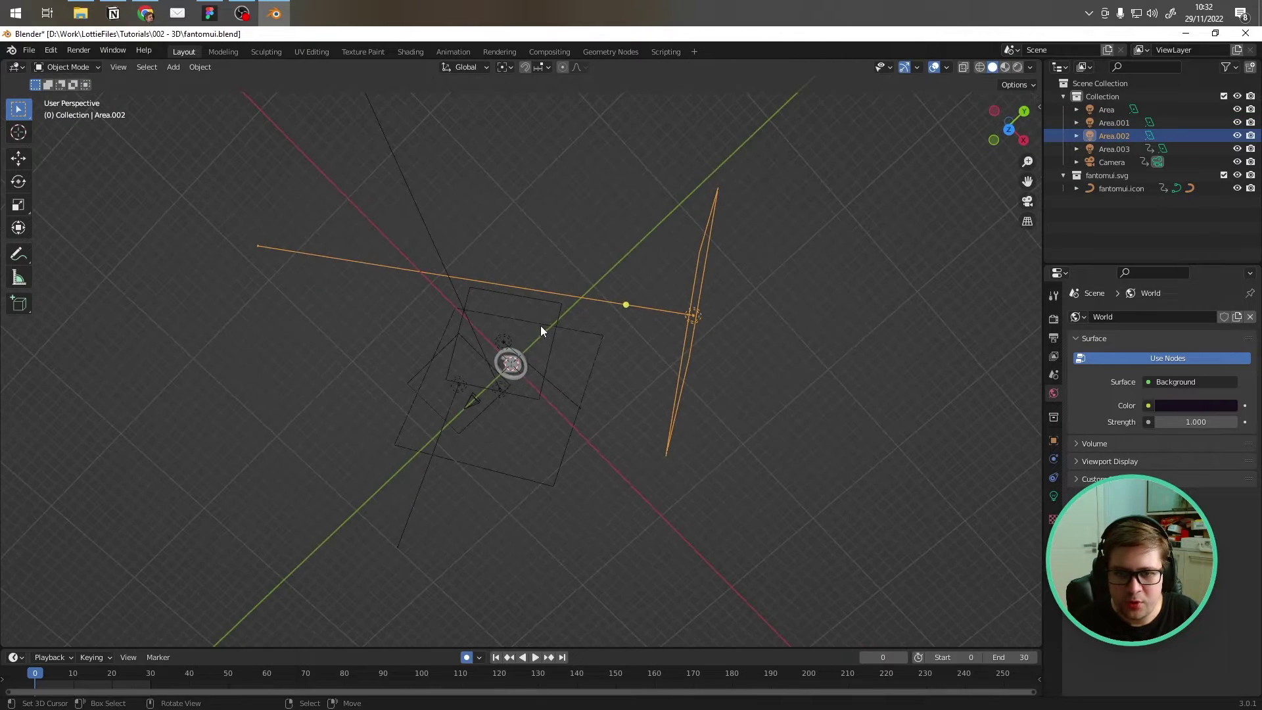
right_click(572, 395)
right_click(557, 309)
left_click_drag(584, 414, 959, 423, "alt")
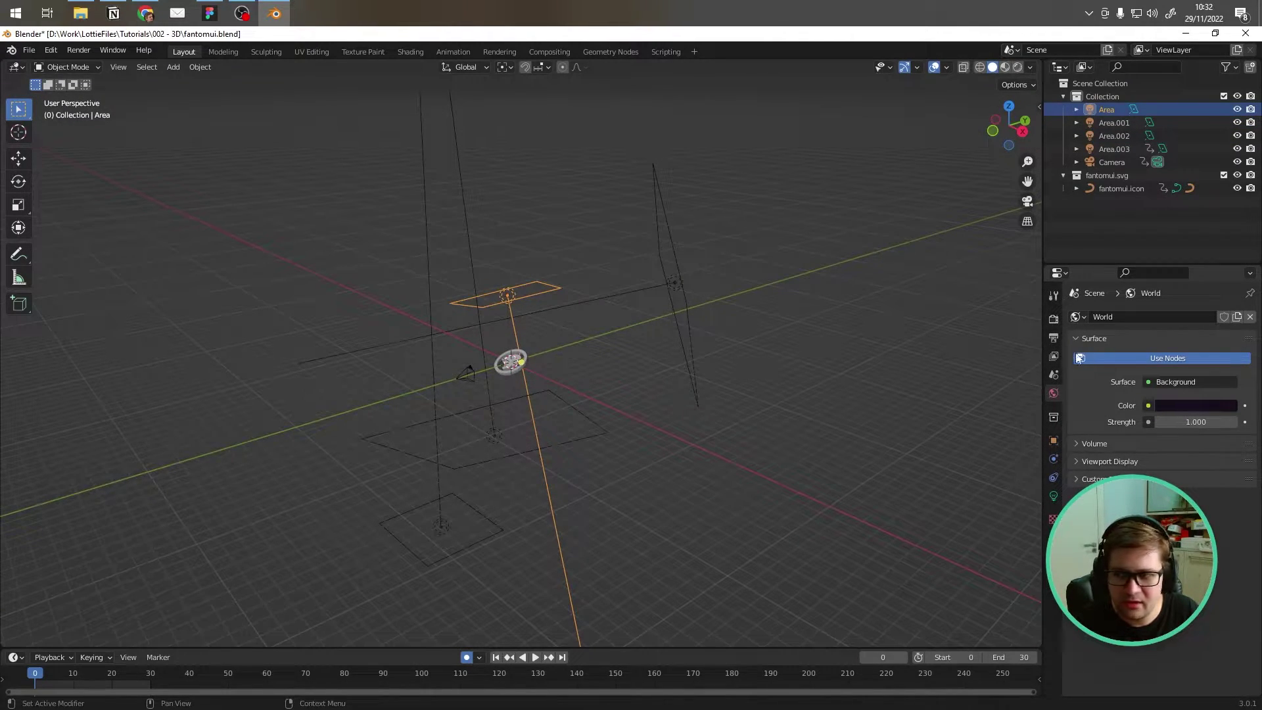
Step: Examine the light properties of Area and Area.002, comparing their colour and power
left_click(1053, 495)
right_click(675, 260)
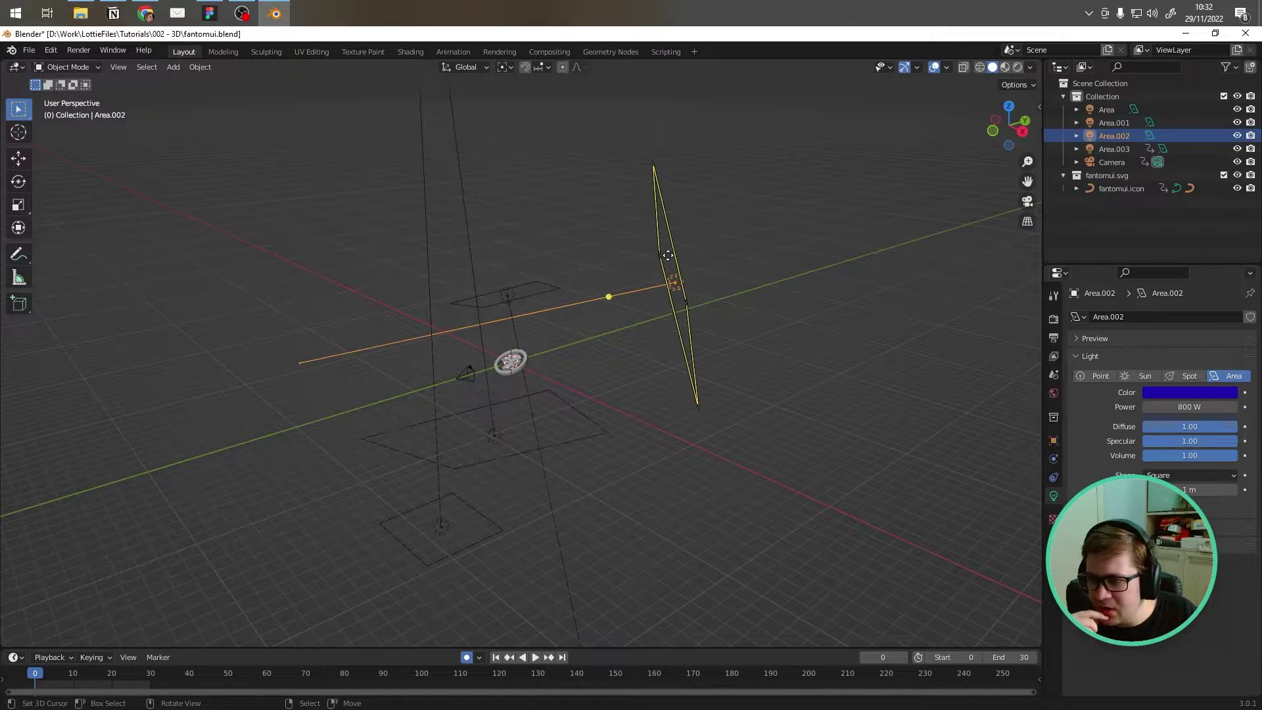
right_click(516, 276)
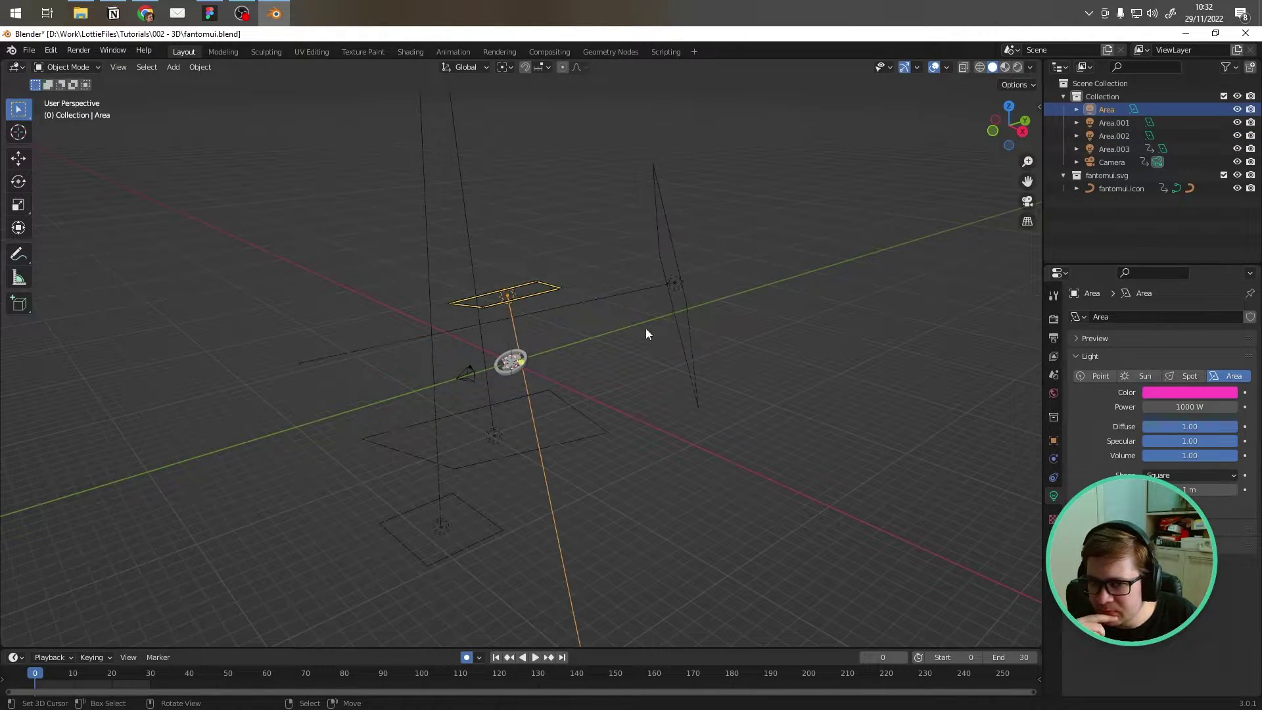
right_click(672, 244)
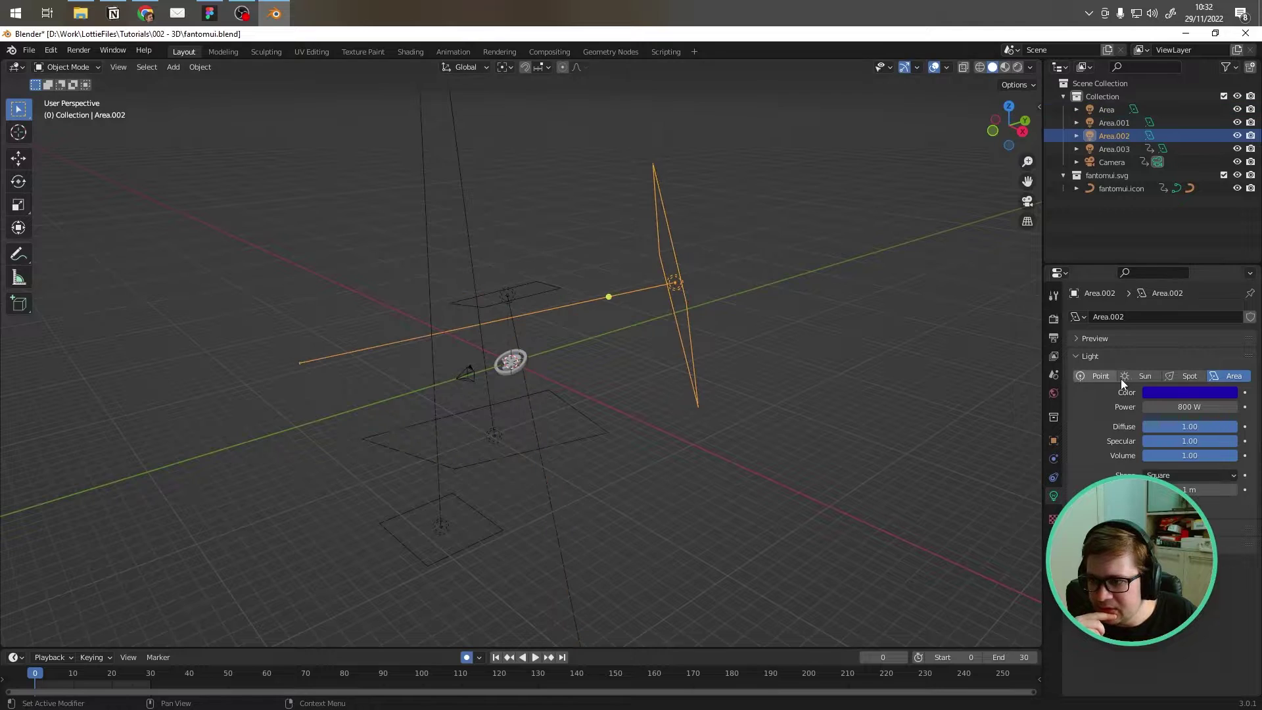
Step: Select the camera in front of the logo and look at the scene through it
right_click(459, 234)
right_click(494, 305)
middle_click_drag(494, 305, 410, 314)
right_click(403, 318)
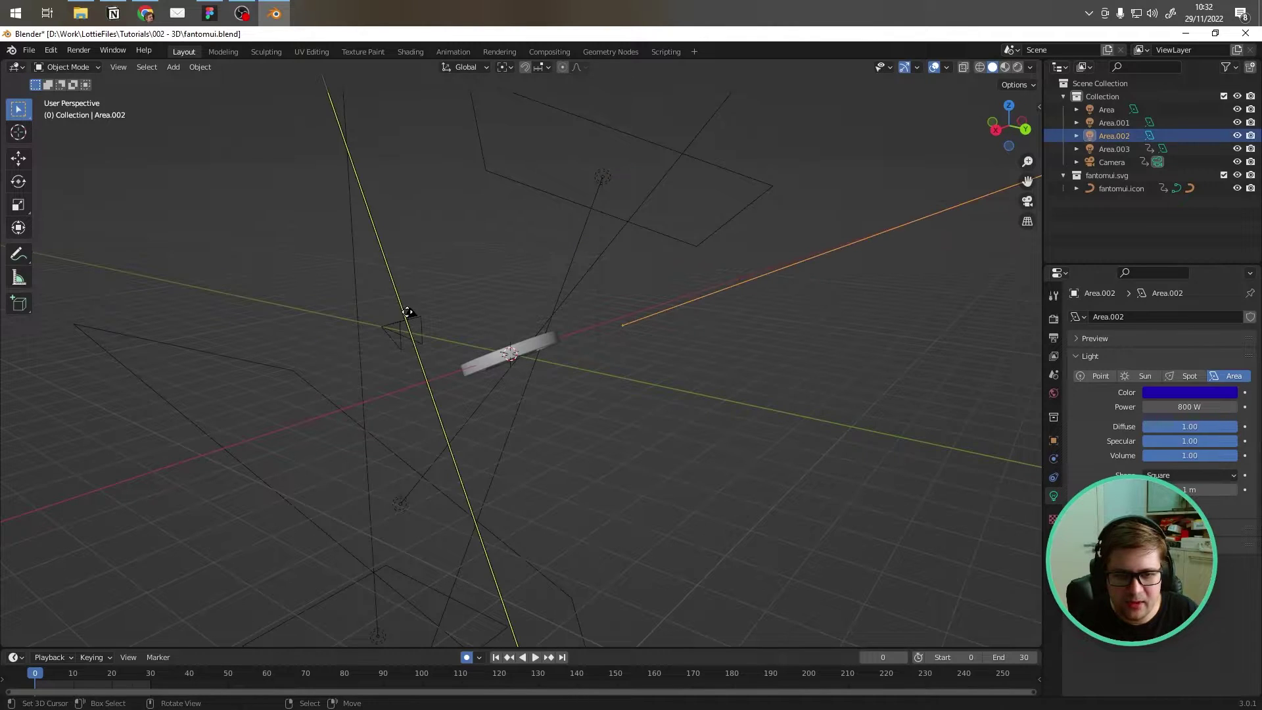
right_click(406, 320)
key("KP_0")
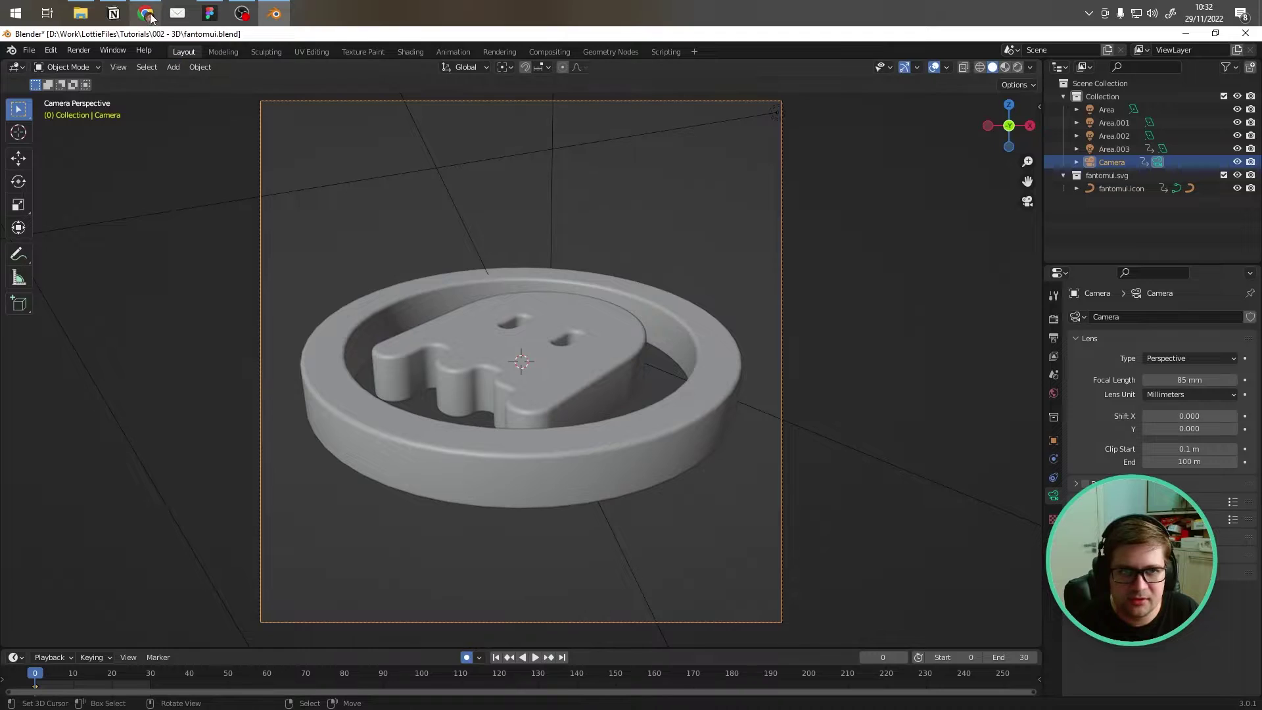
Step: Compare the camera framing with the logo on the live FantomUI page in Chrome, and return to Blender
key("alt+Tab")
scroll(564, 376, "down", 4)
left_click(274, 14)
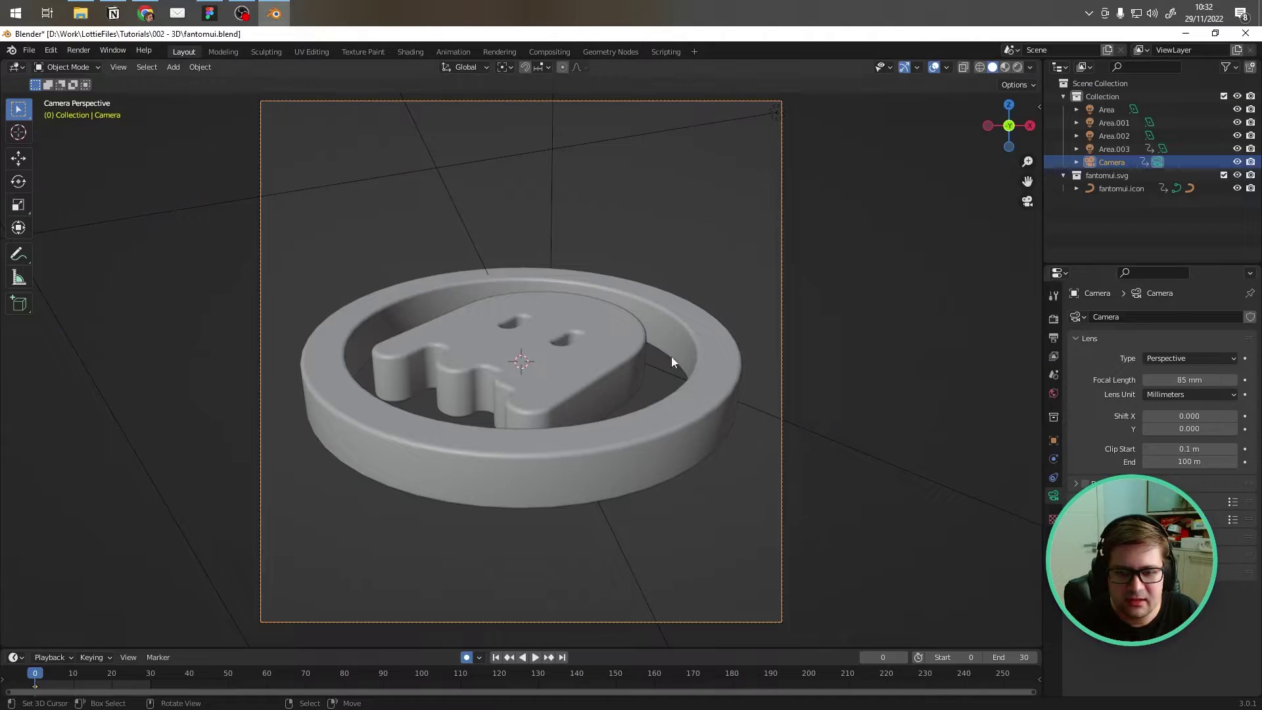
Step: Delete the ghost icon and the surrounding ring from the scene, keeping the lights and camera
scroll(549, 357, "down", 3)
mouse_move(553, 346)
middle_mouse_down()
mouse_move(713, 360)
mouse_move(536, 362)
middle_mouse_up()
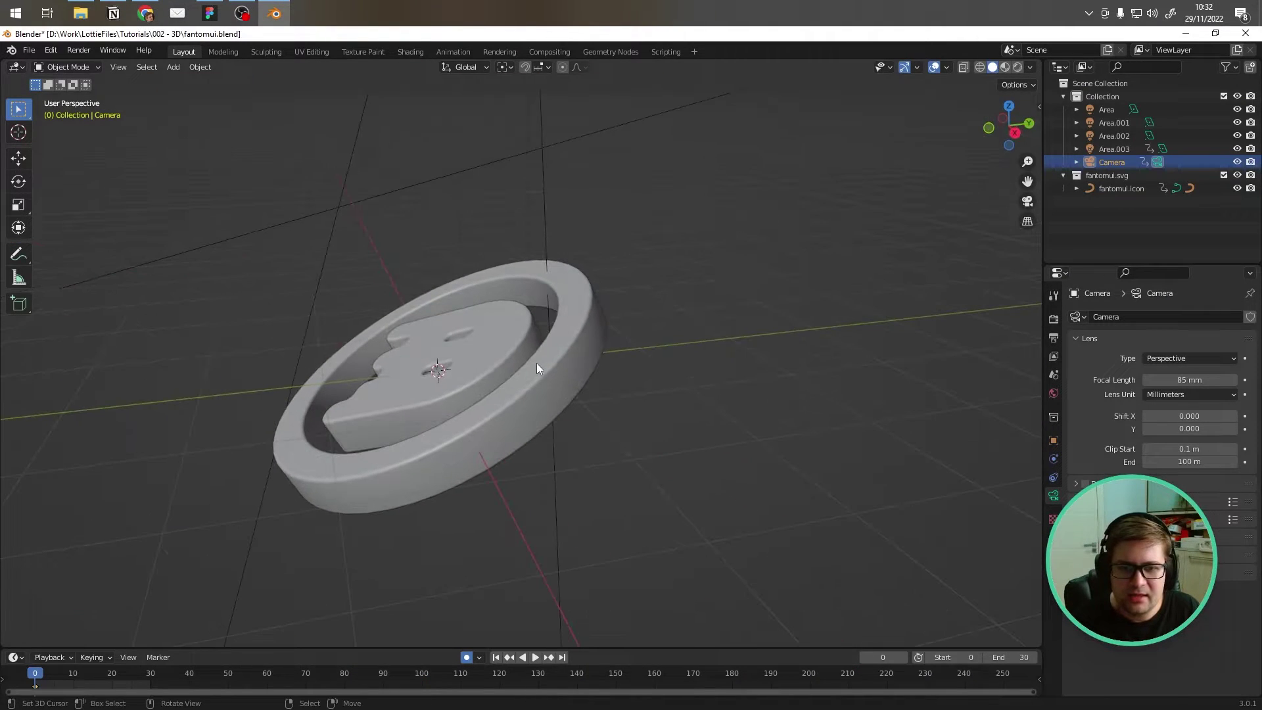
left_click(536, 362)
left_click(504, 355)
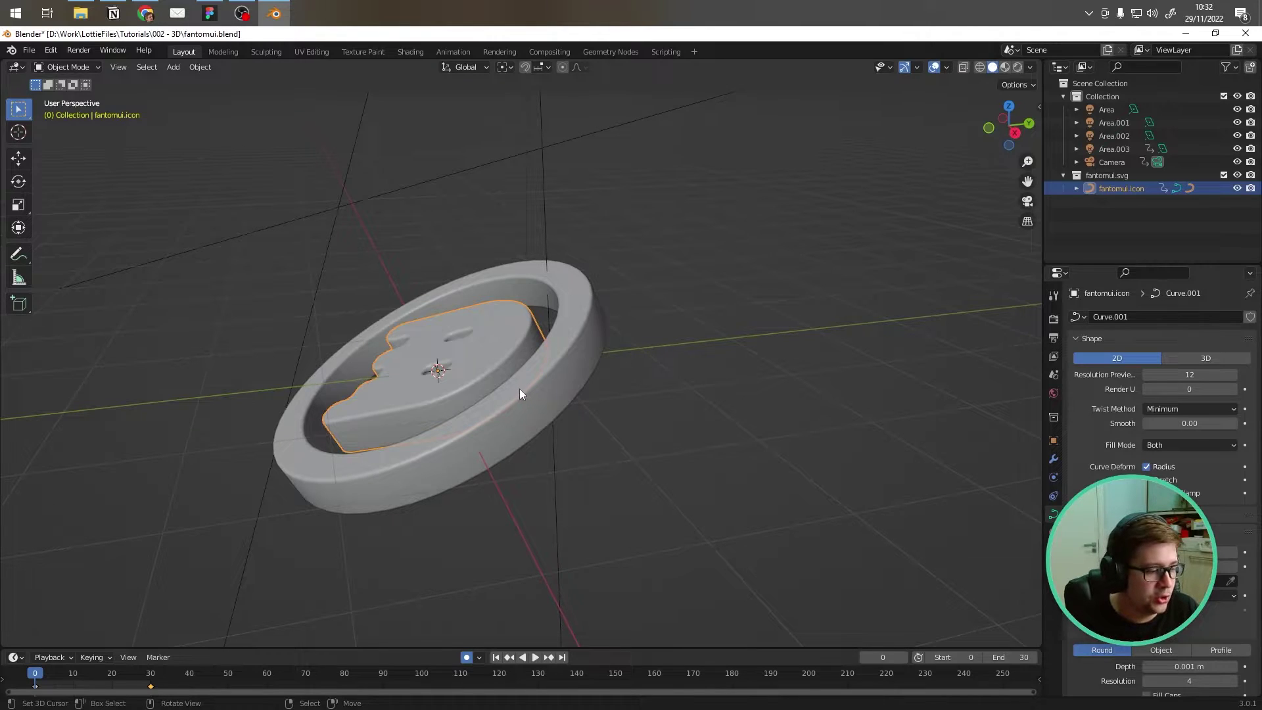
left_click(499, 416)
left_click(470, 372)
middle_click_drag(613, 356, 598, 413)
left_click(597, 427, "shift")
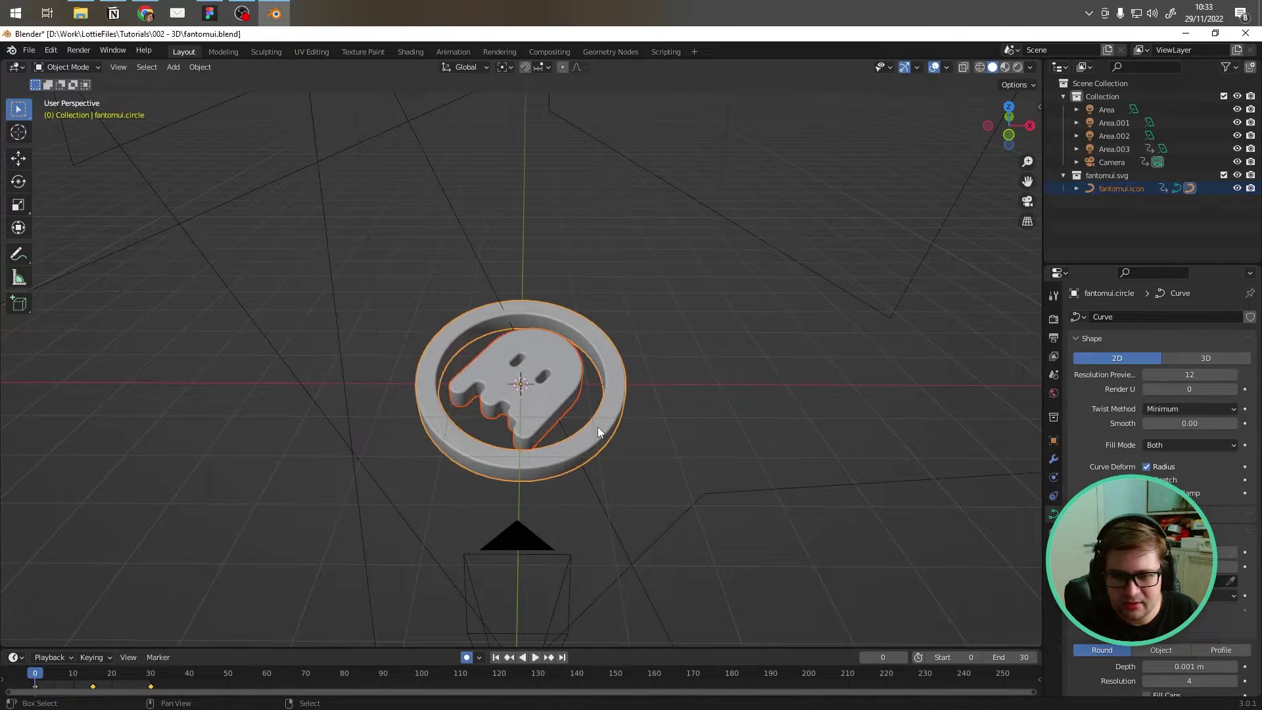
key("Delete")
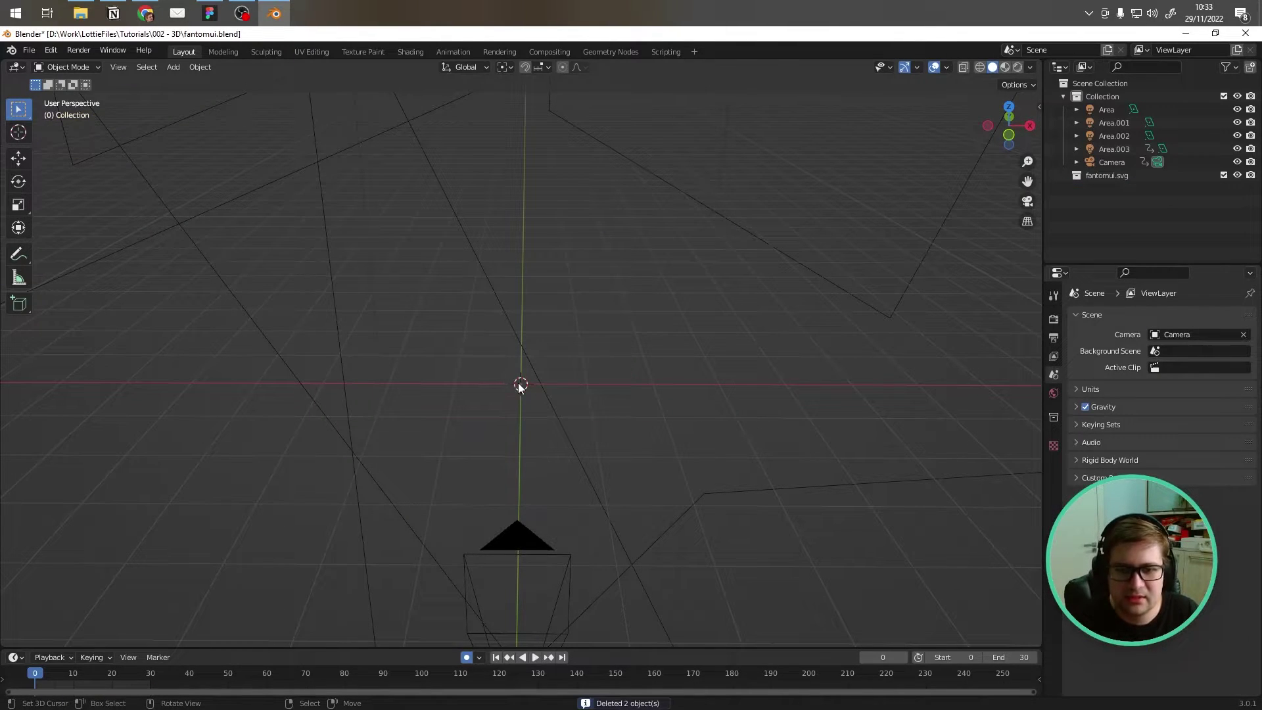
Step: Import the fantomui.svg file into the scene as Scalable Vector Graphics
left_click(29, 51)
mouse_move(73, 230)
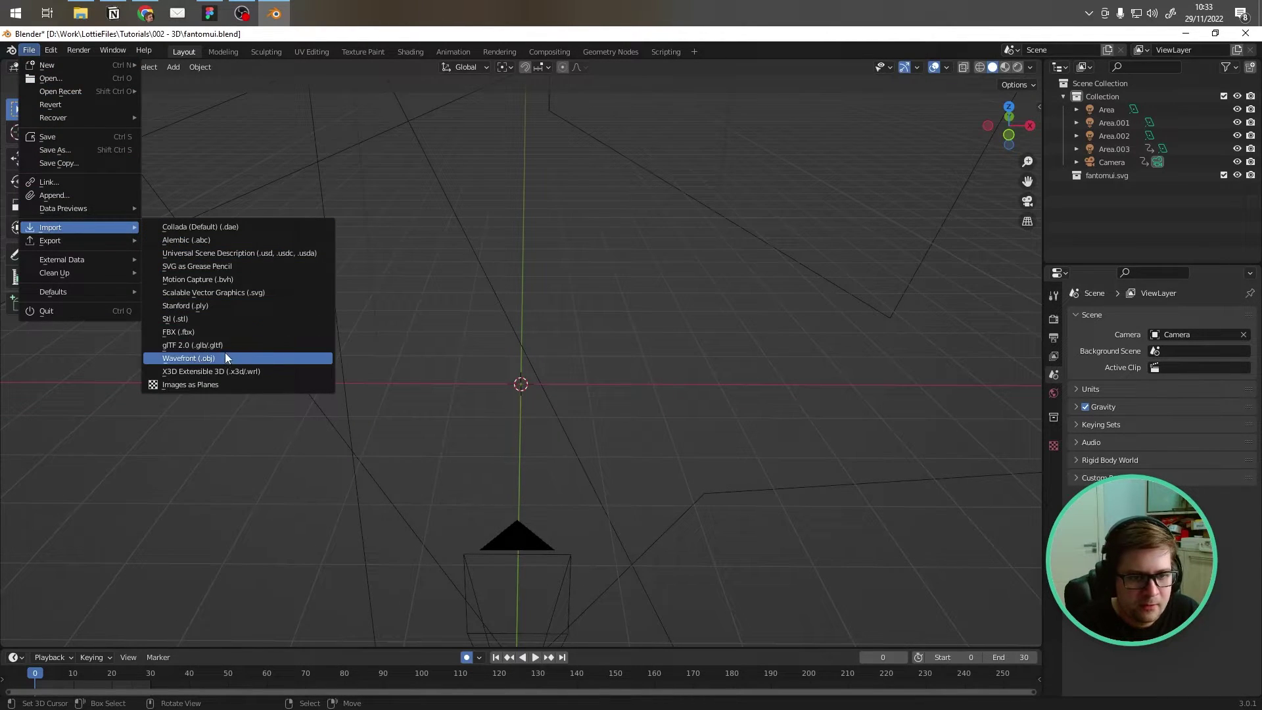
left_click(234, 294)
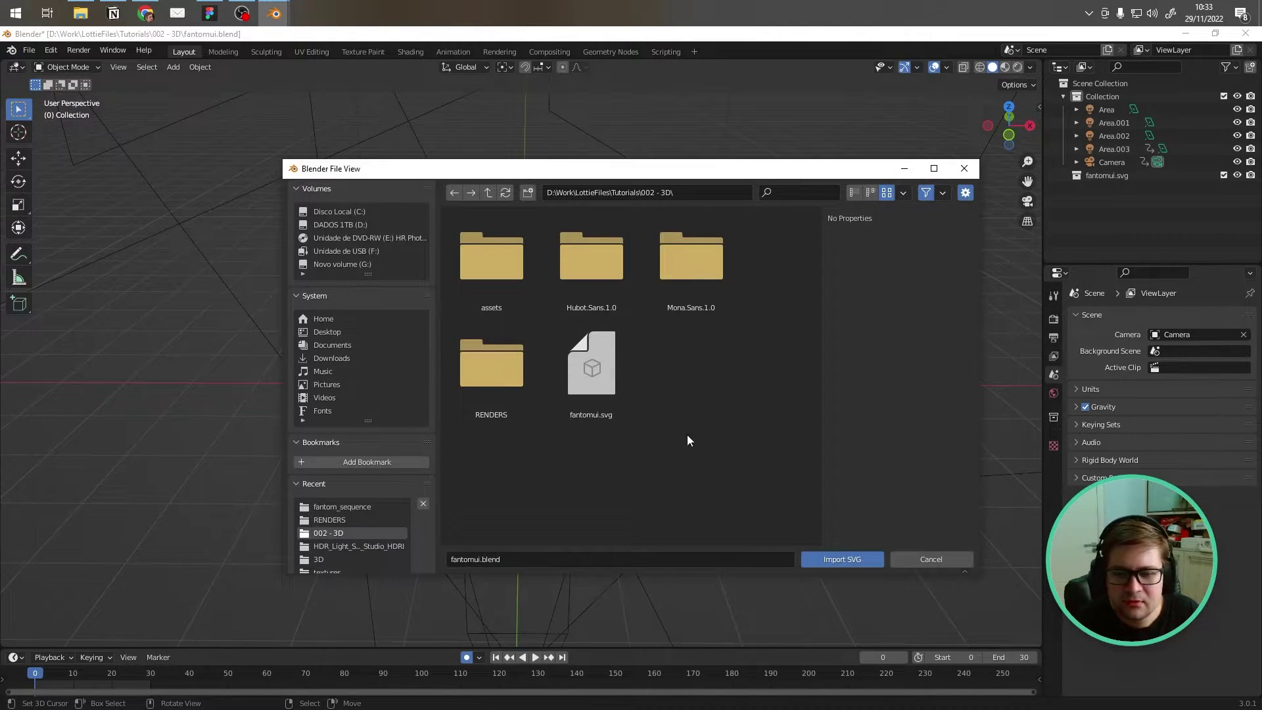
left_click(617, 358)
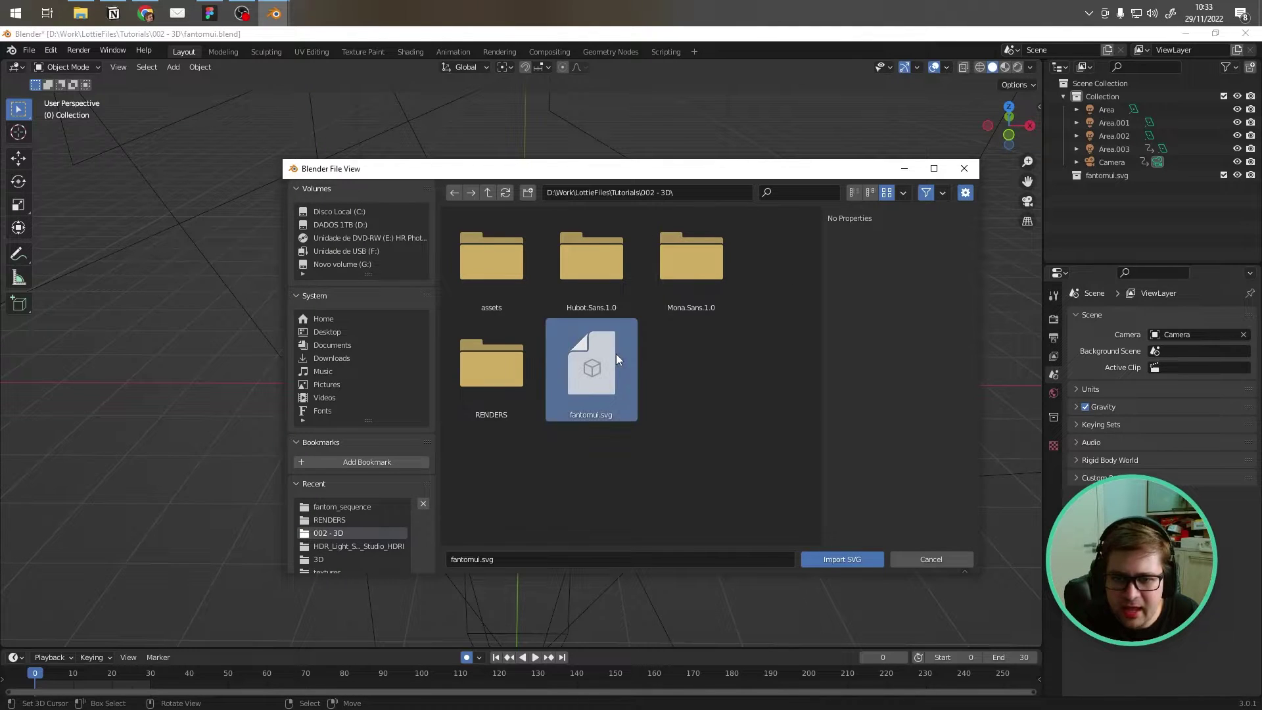
left_click(822, 558)
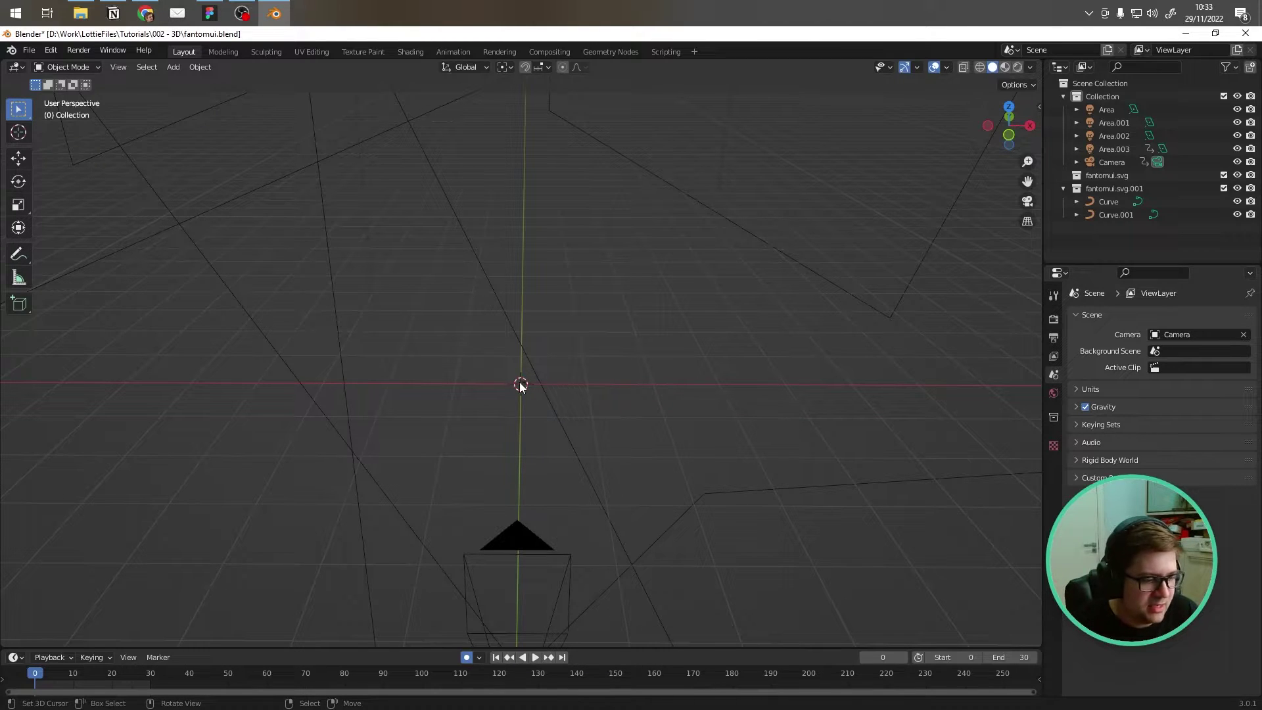
Step: Locate the imported logo by framing the ring curve, and identify which of the two imported curves is the ghost
scroll(534, 371, "down", 3)
middle_click_drag(518, 412, 539, 348, "shift")
scroll(458, 320, "up", 4)
scroll(407, 455, "up", 3)
scroll(403, 468, "down", 4)
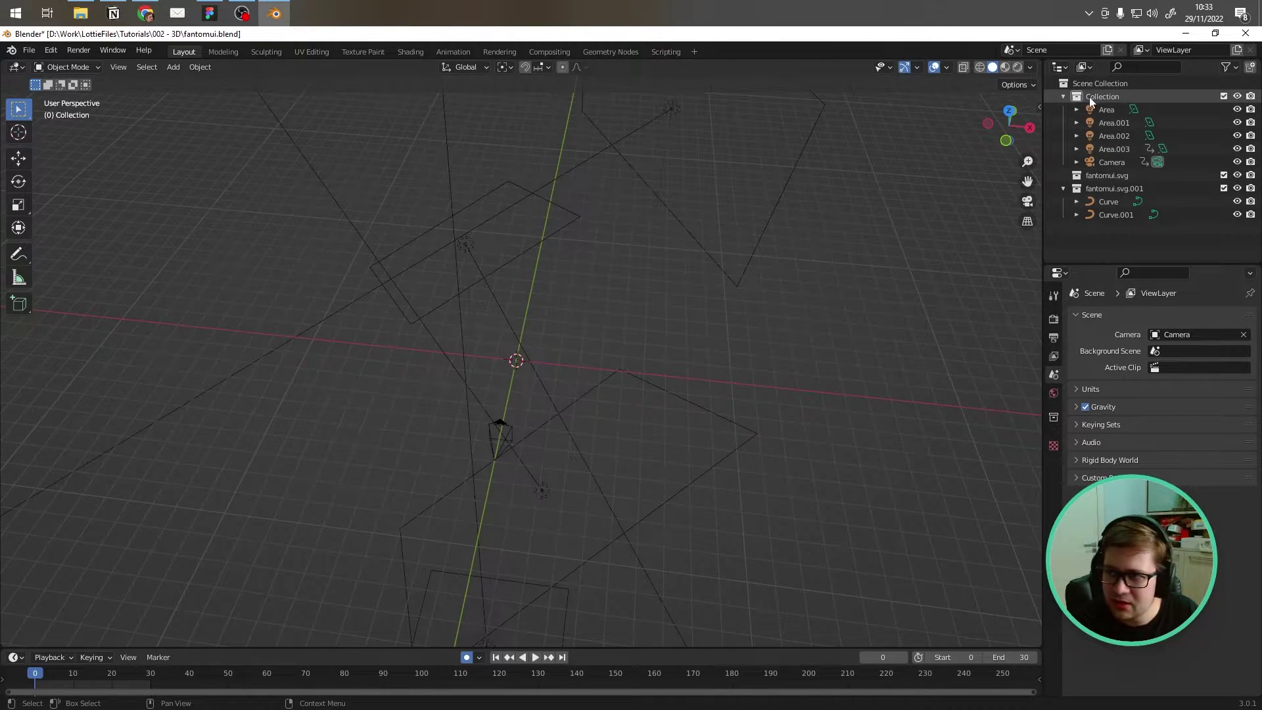
left_click(1115, 215)
left_click(1108, 202)
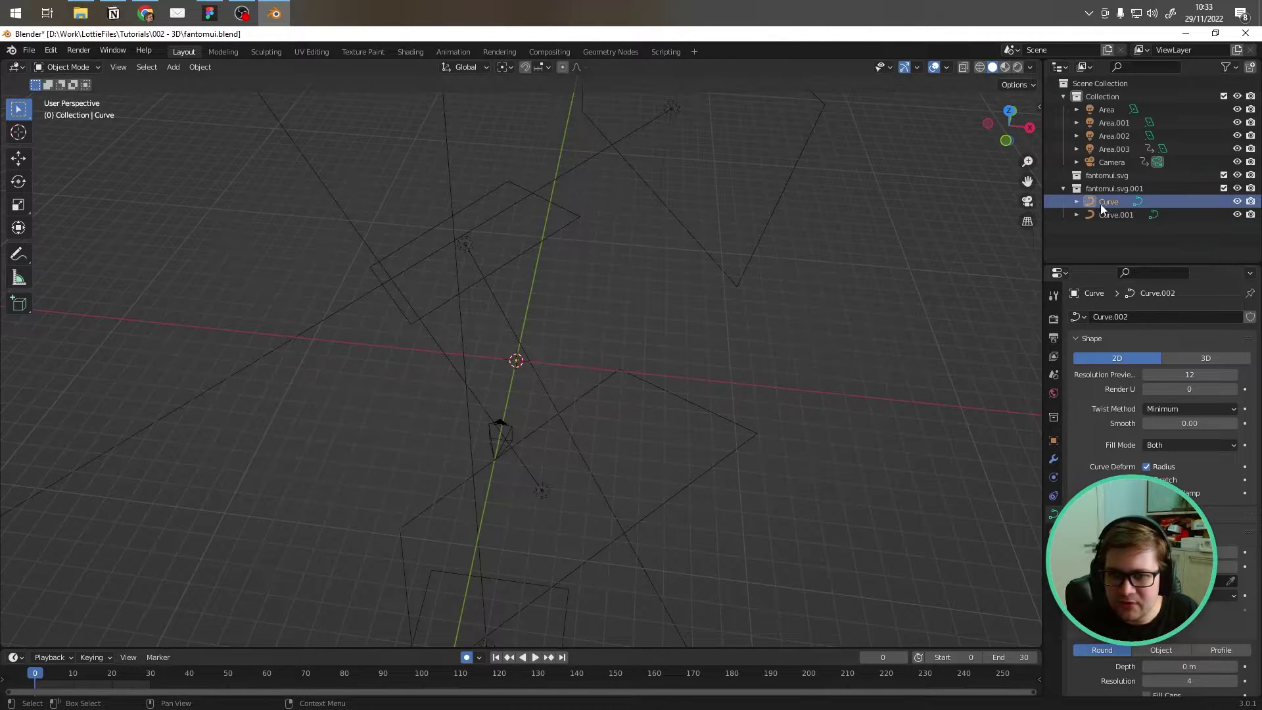
key("KP_Decimal")
scroll(469, 364, "up", 3)
key("KP_Decimal")
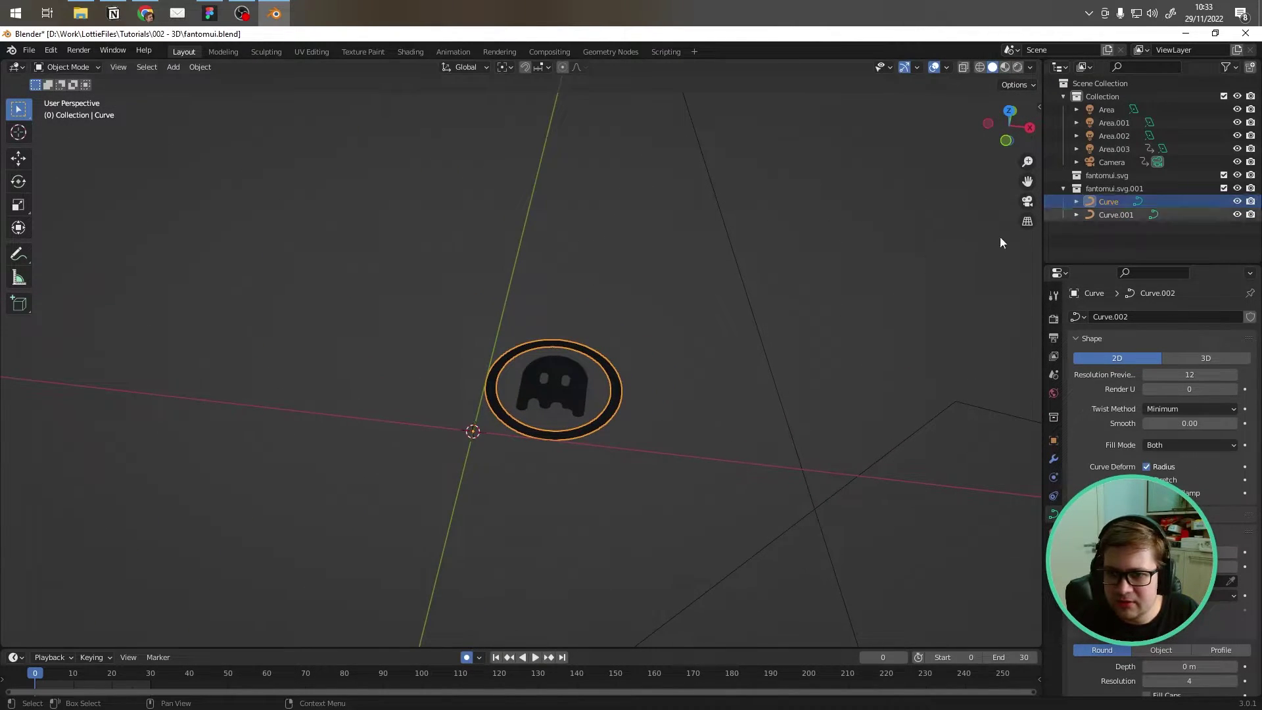
left_click(1121, 215)
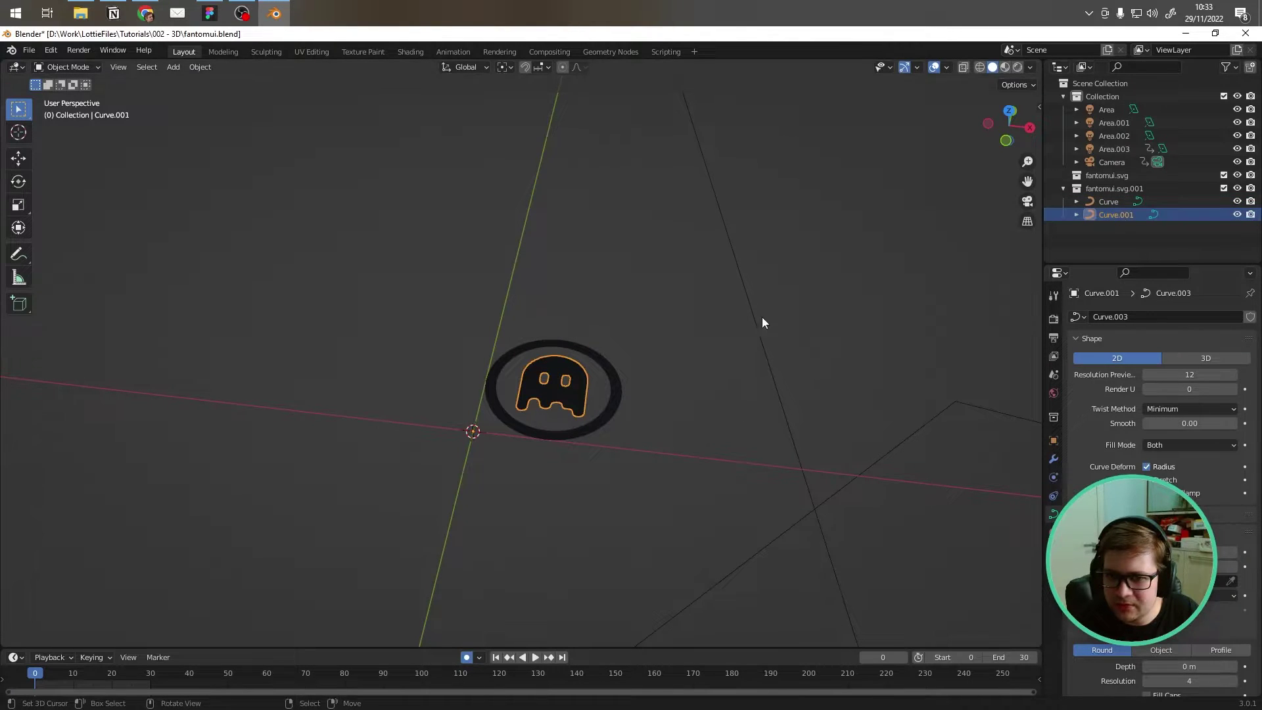
left_click(1107, 201)
left_click(1104, 191)
Step: Select both imported curves and scale the ring and ghost up uniformly from the world origin
left_click(1110, 213)
left_click(1109, 205, "ctrl")
scroll(609, 357, "down", 8)
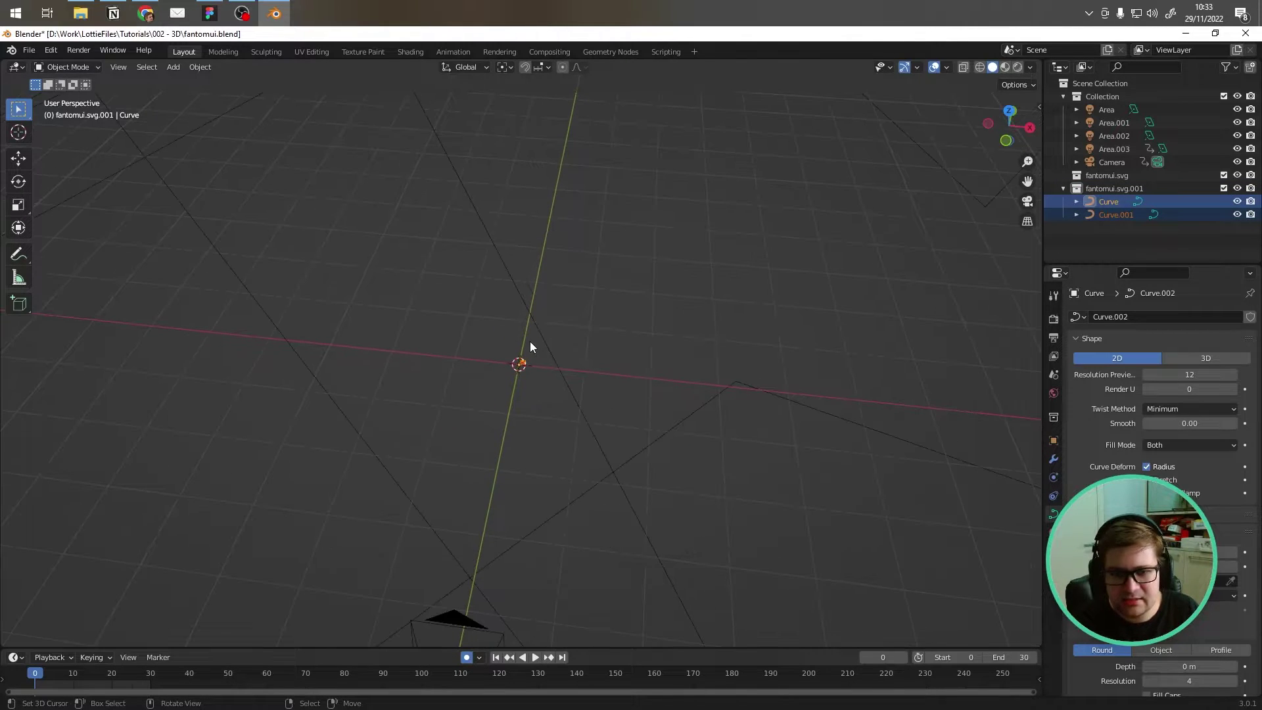
key("s")
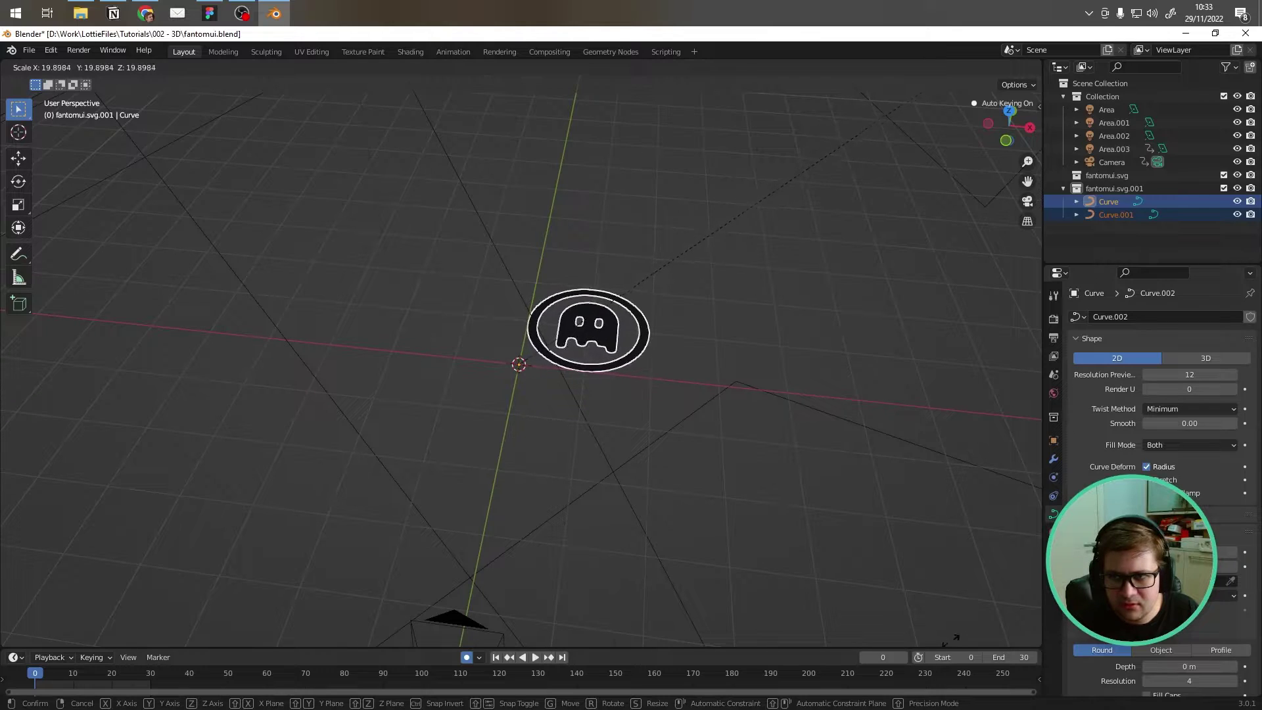
left_click(684, 388)
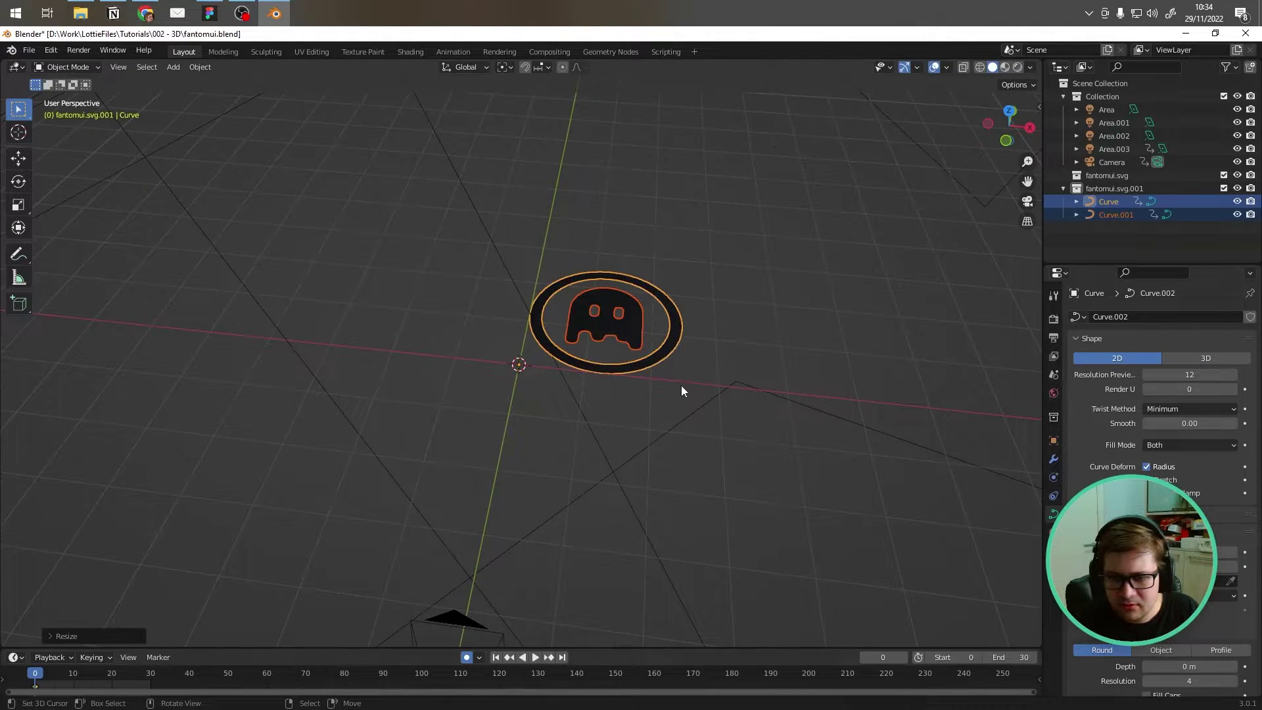
scroll(684, 387, "down", 4)
scroll(542, 362, "up", 5)
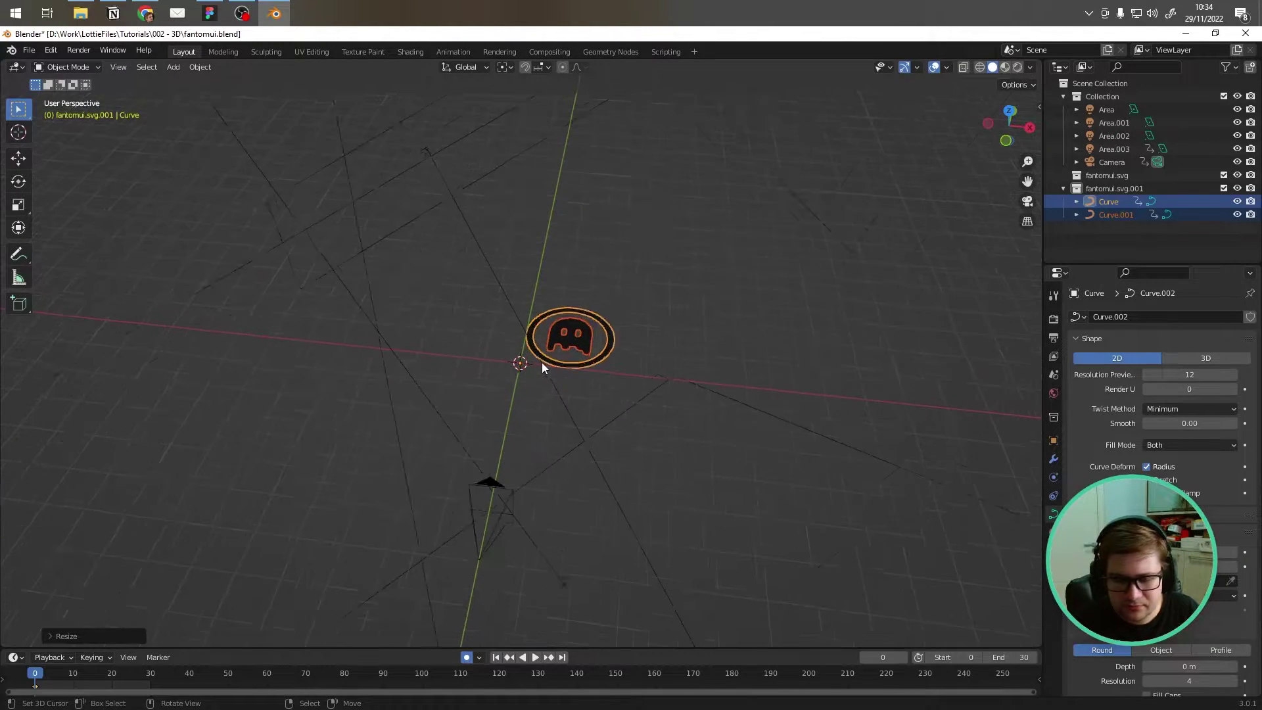
Step: Select the ghost curve and examine its outline and control points from the top view in Edit Mode, then return to Object Mode
middle_click_drag(541, 363, 626, 350)
left_click(691, 488)
middle_click_drag(693, 488, 722, 418)
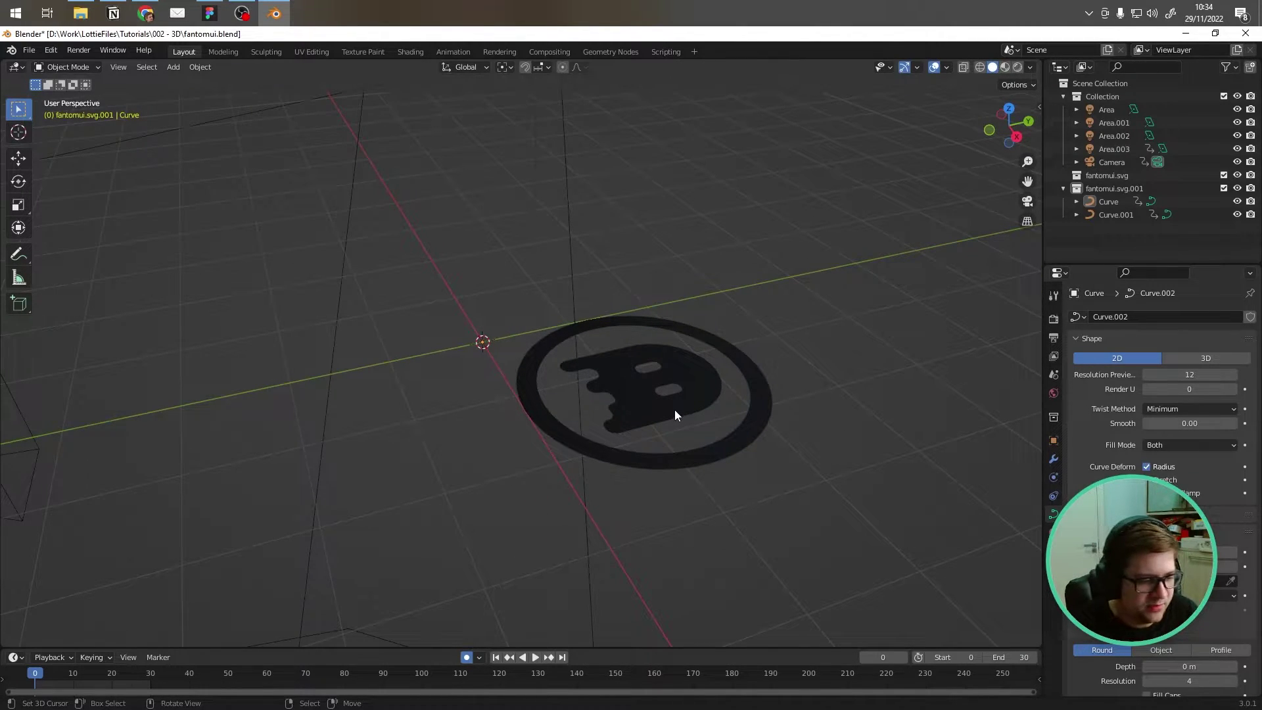
left_click(656, 420)
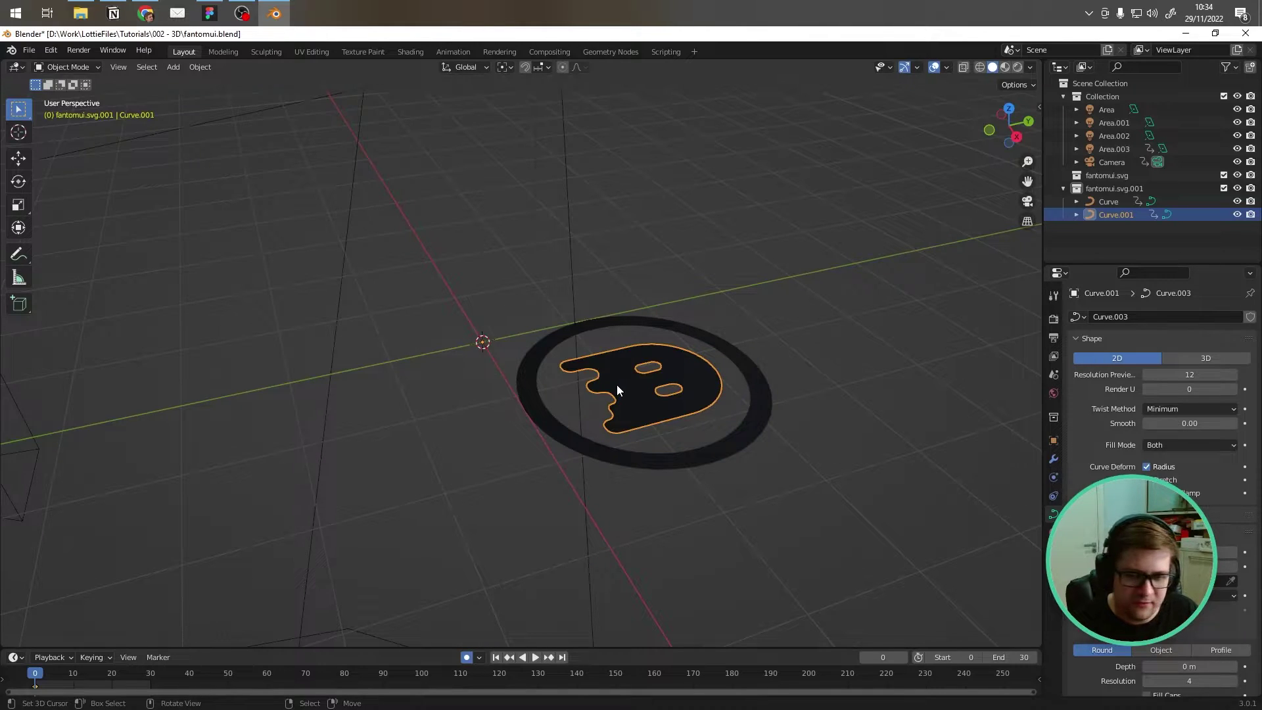
middle_click_drag(617, 384, 571, 415)
middle_click_drag(625, 339, 537, 358, "shift")
scroll(525, 266, "up", 2)
middle_click_drag(555, 218, 543, 310, "shift")
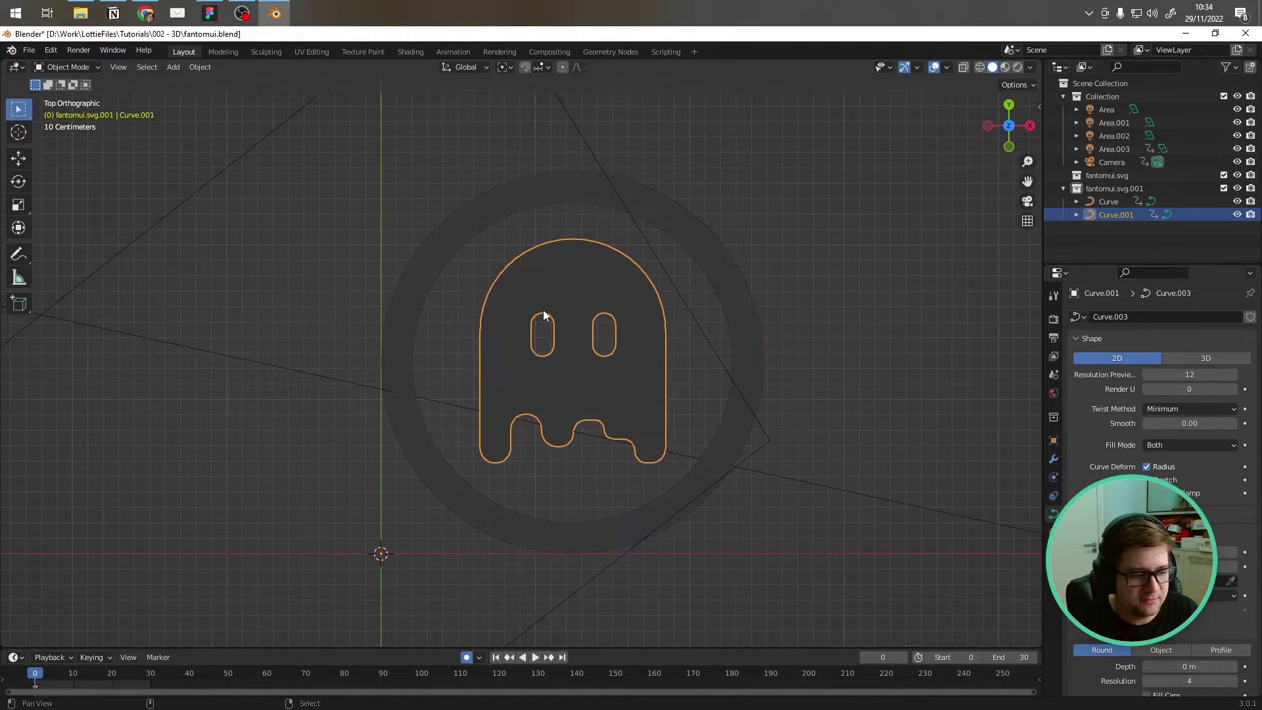
key("Tab")
key("Tab")
key("Tab")
key("Tab")
key("Tab")
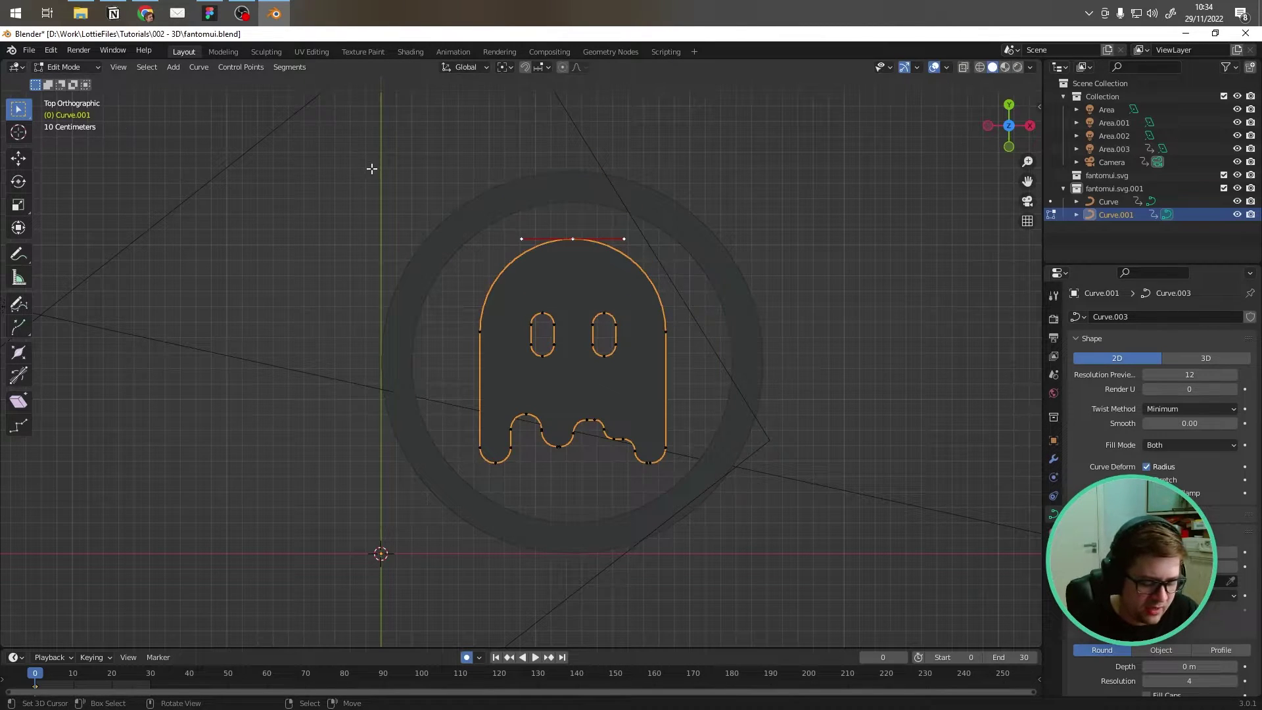
key("Tab")
scroll(420, 179, "down", 3)
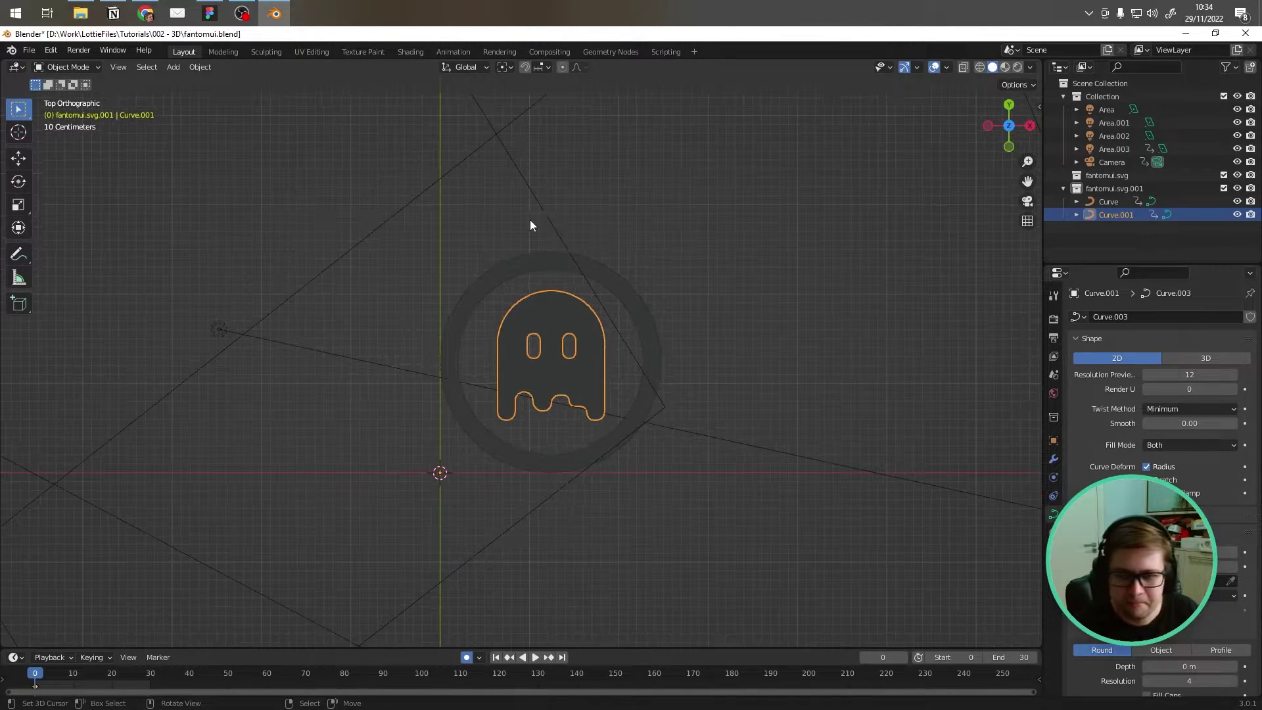
Step: Compare the ring and ghost curves, select the ghost and bring its curve Geometry settings into view
middle_click_drag(728, 340, 632, 306)
scroll(589, 371, "up", 5)
middle_click_drag(589, 370, 577, 291)
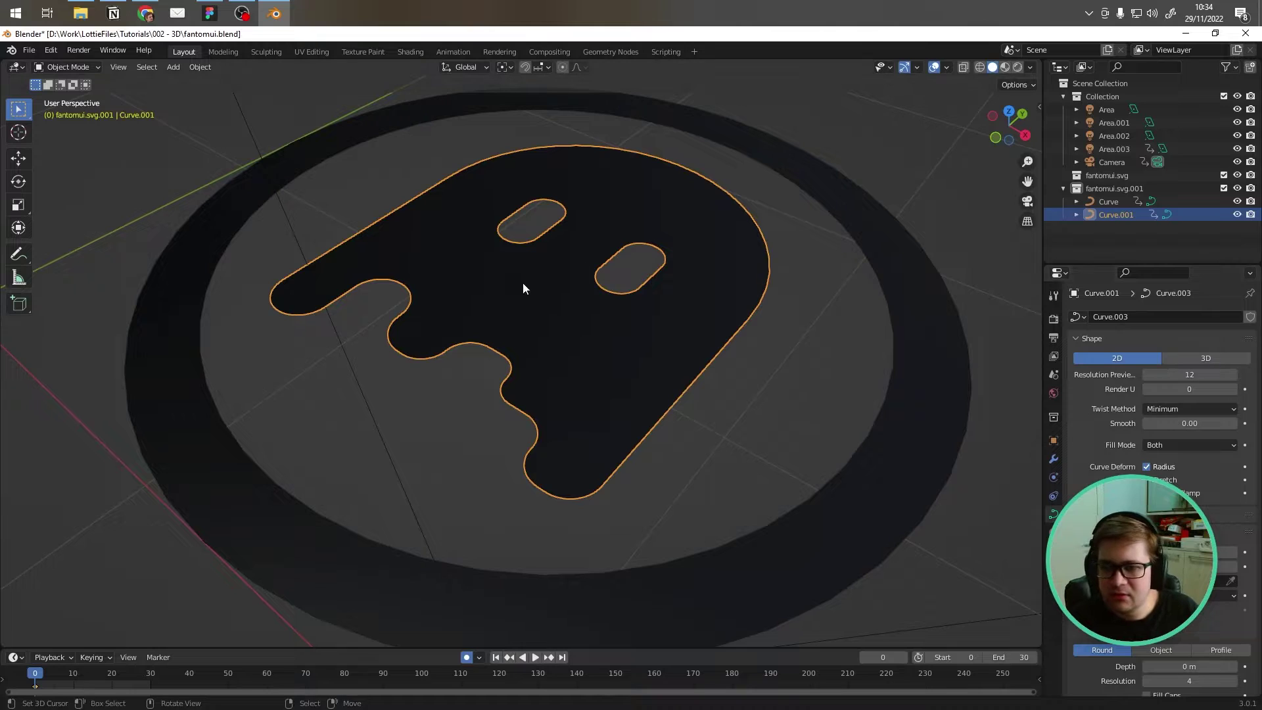
left_click(824, 476)
left_click(673, 340)
left_click(858, 460)
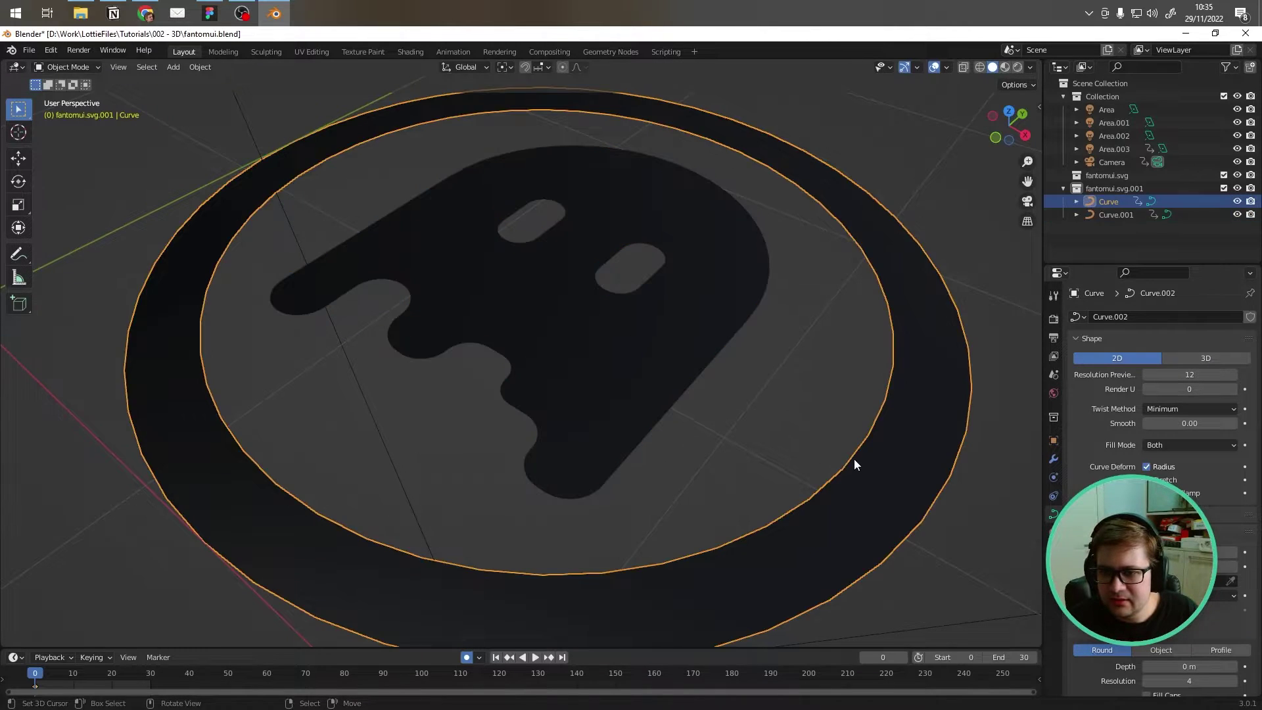
left_click(684, 350)
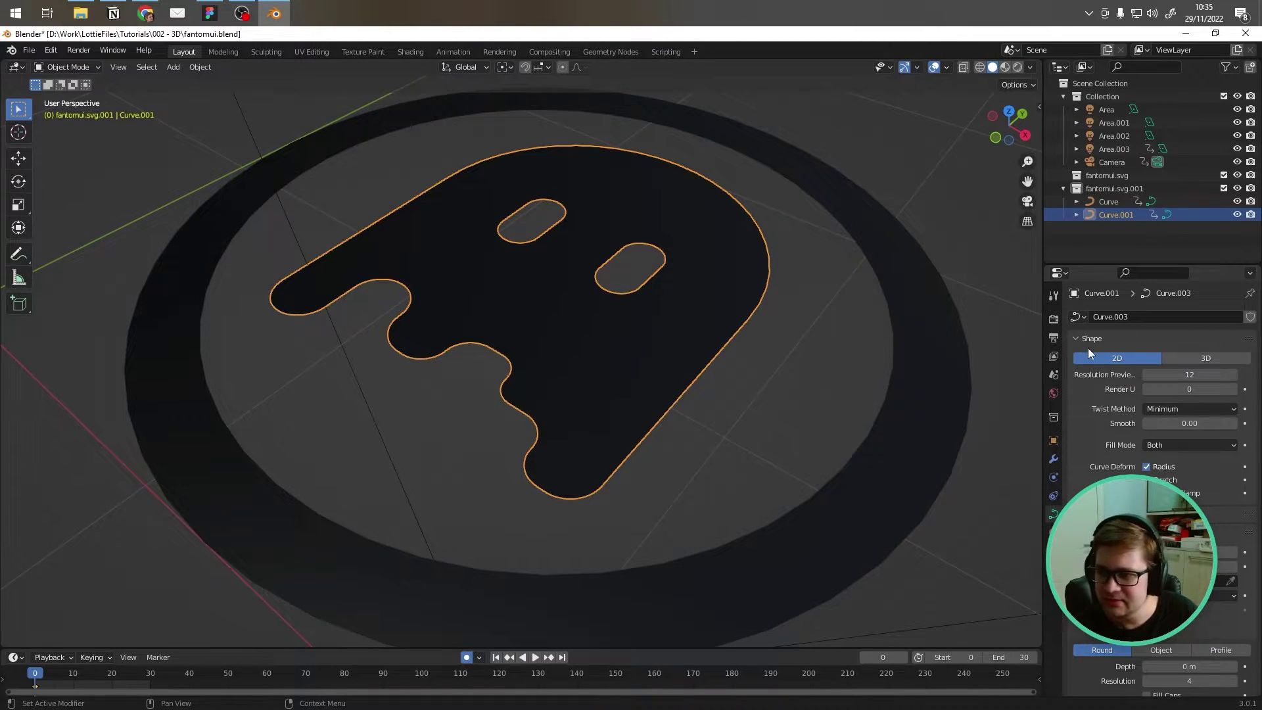
scroll(1134, 431, "down", 2)
scroll(1134, 431, "up", 2)
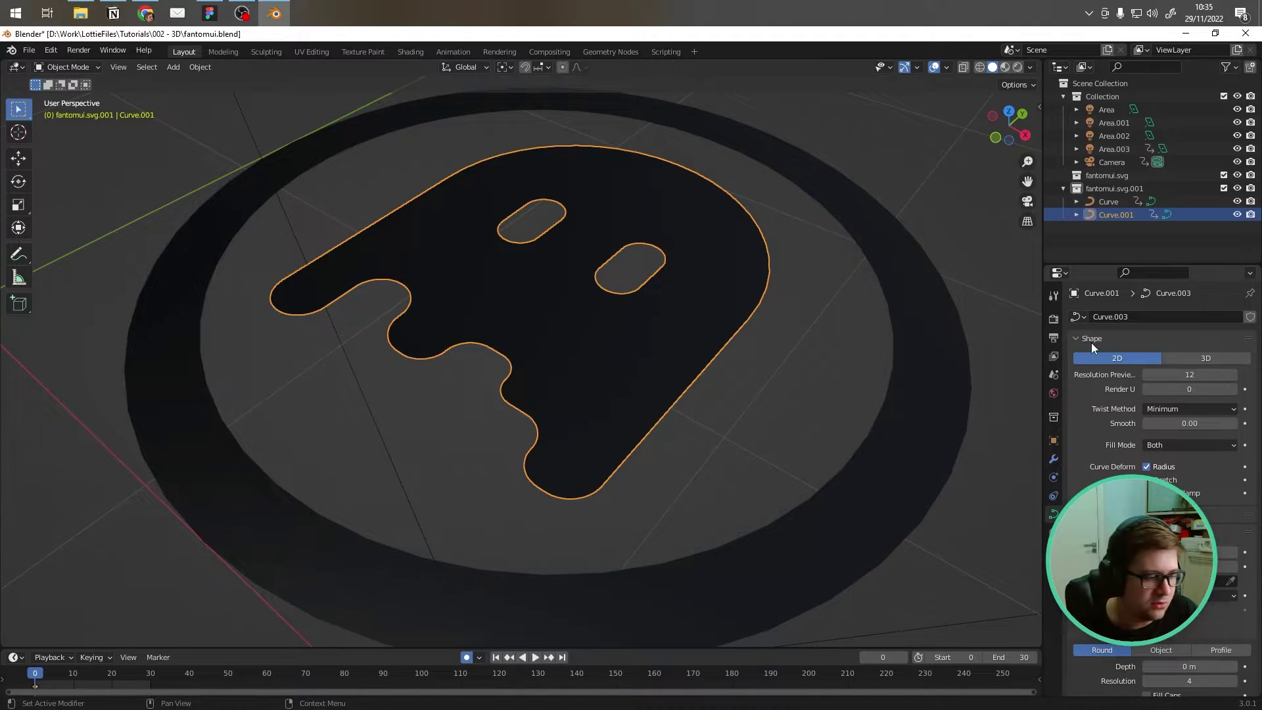
scroll(1103, 425, "down", 5)
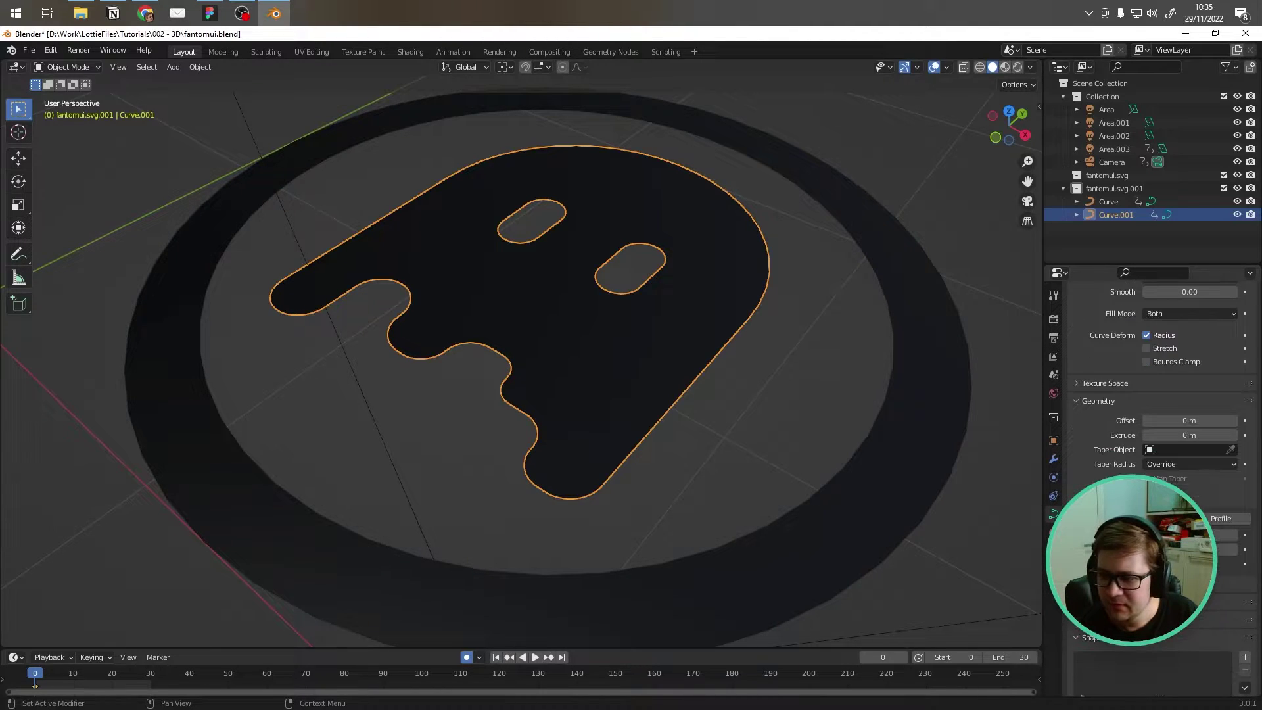
Step: Try extruding the ghost curve by a freely adjusted amount, and undo the change
mouse_move(1190, 435)
left_mouse_down()
mouse_move(1228, 435)
mouse_move(1180, 435)
left_mouse_up()
scroll(906, 364, "down", 4)
mouse_move(657, 309)
middle_mouse_down()
mouse_move(649, 266)
mouse_move(552, 174)
mouse_move(737, 244)
mouse_move(657, 334)
middle_mouse_up()
key("ctrl+z")
Step: Set the ghost curve's Extrude value to 0.01 m and check its thickness from the side
left_click(1183, 436)
left_click(1158, 435)
key("Delete")
type("1")
key("Return")
middle_click_drag(498, 357, 496, 276)
Step: Set the ghost curve's Extrude value to 0.005 m
left_click(1181, 436)
left_click(1180, 437)
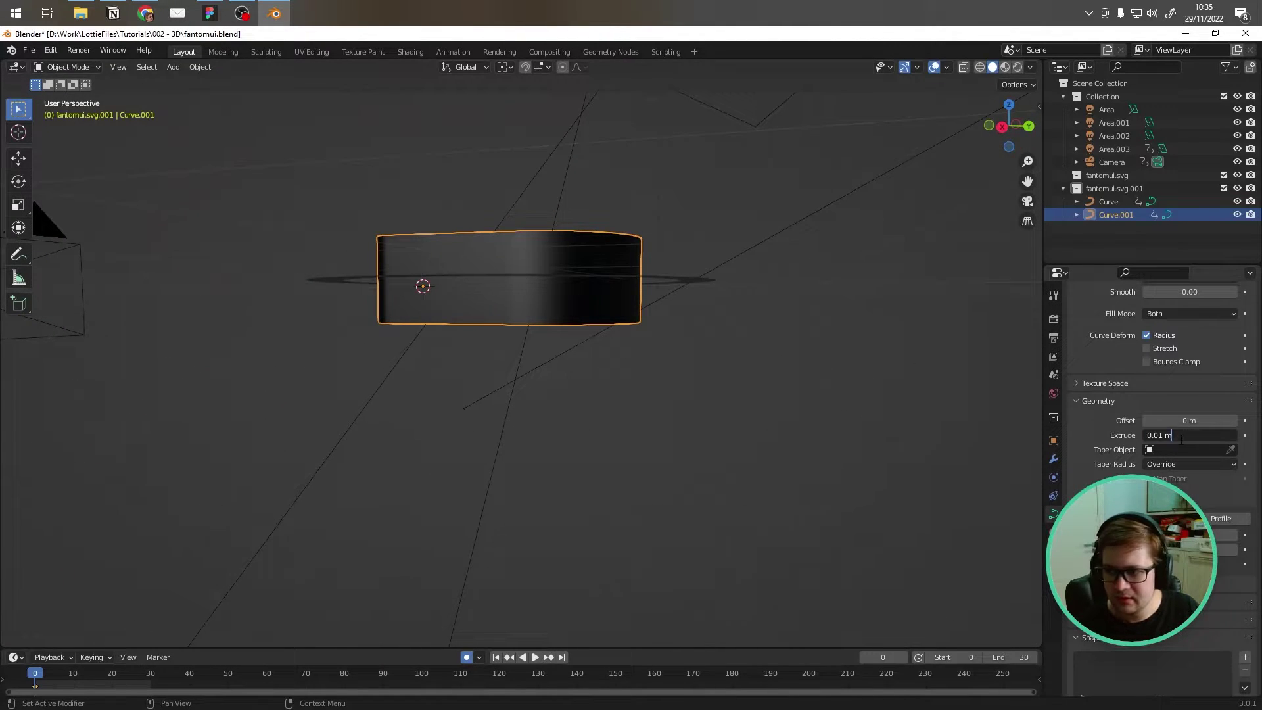
key("BackSpace")
type("05")
key("Return")
middle_click_drag(425, 322, 501, 304)
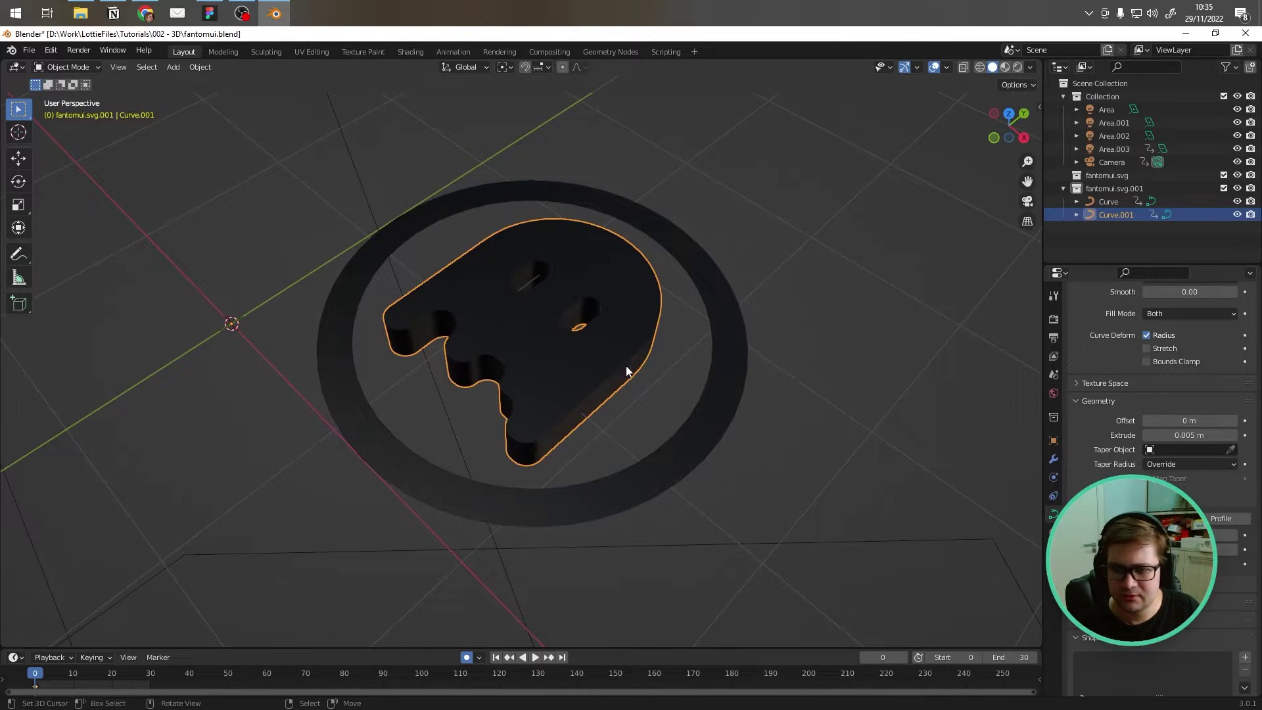
Step: Inspect the extruded ghost's sharp edges and add a small Round bevel depth to soften them
left_click_drag(675, 288, 669, 272, "alt")
scroll(585, 378, "up", 4)
mouse_move(582, 377)
left_mouse_down("alt")
mouse_move(565, 369)
mouse_move(580, 367)
left_mouse_up("alt")
middle_click_drag(580, 371, 420, 264)
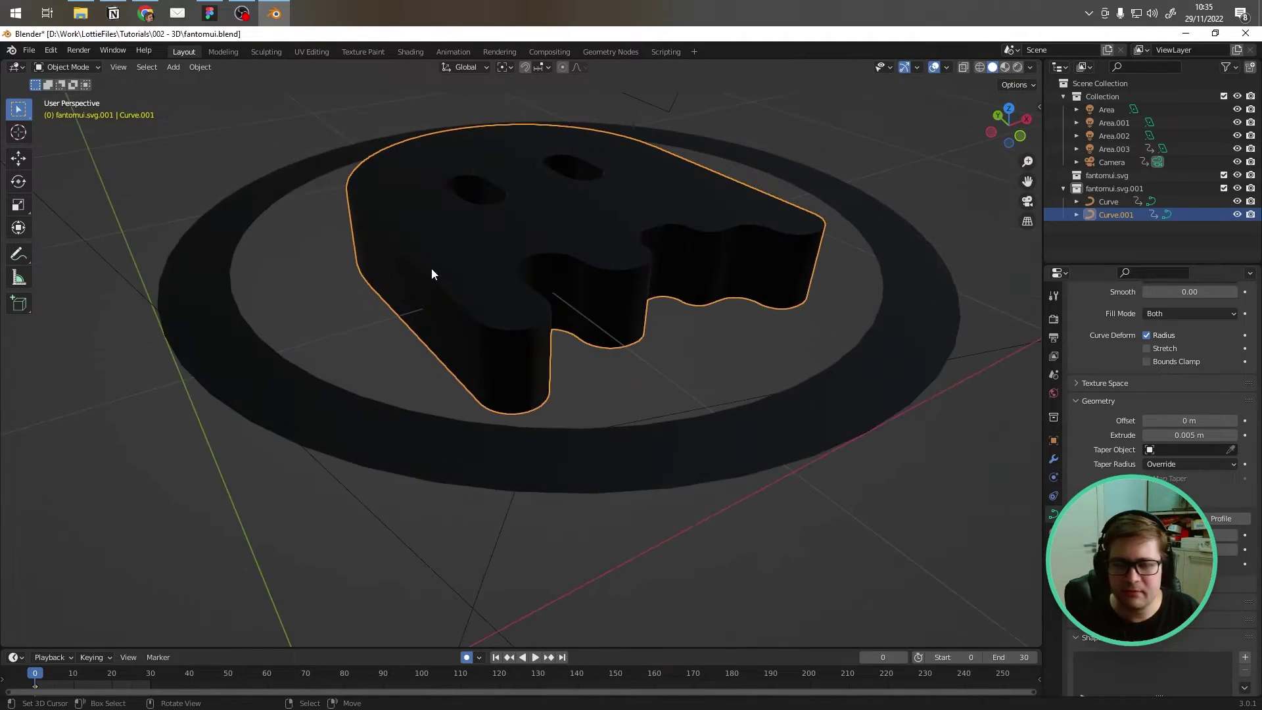
middle_click_drag(501, 348, 549, 256)
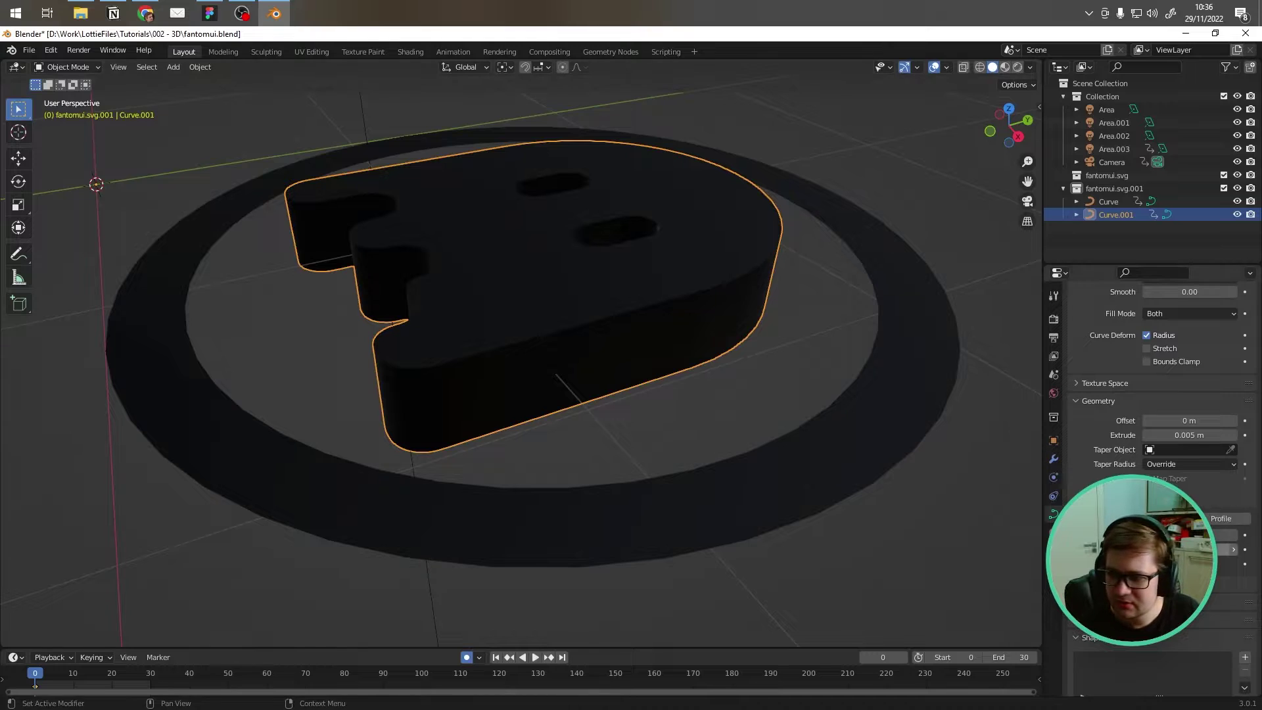
left_click_drag(1190, 535, 1204, 534)
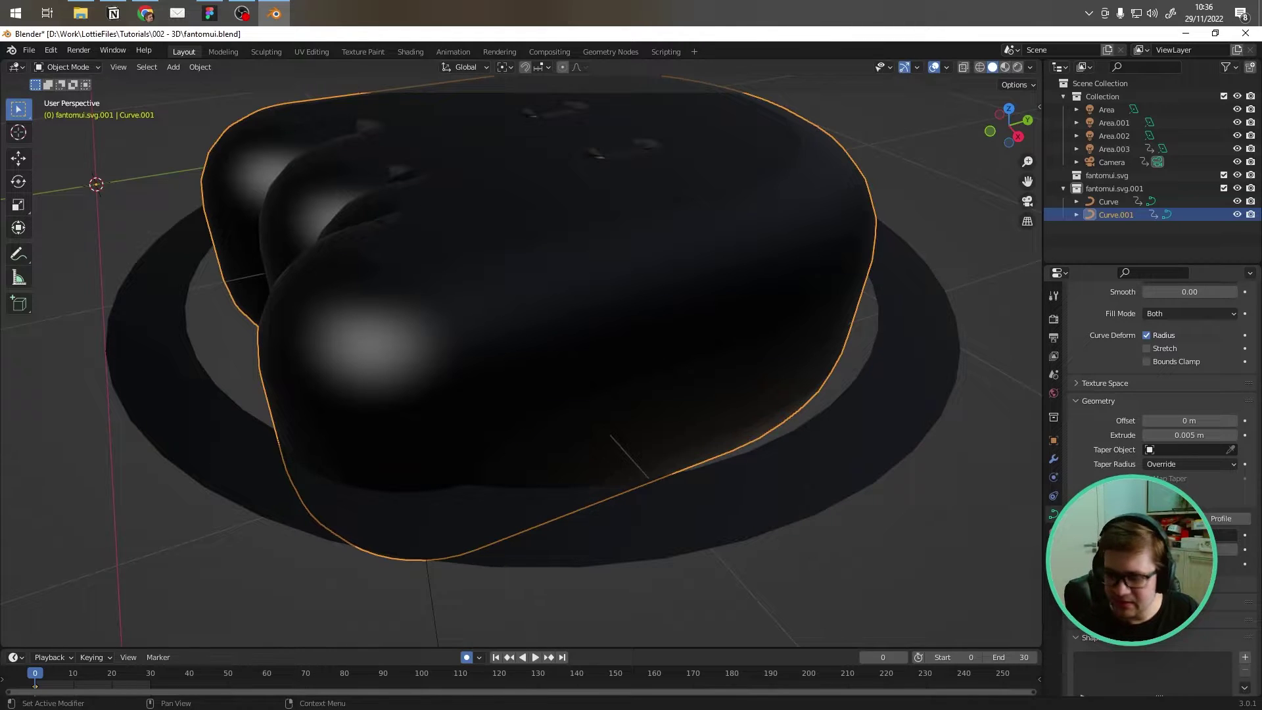
key("Return")
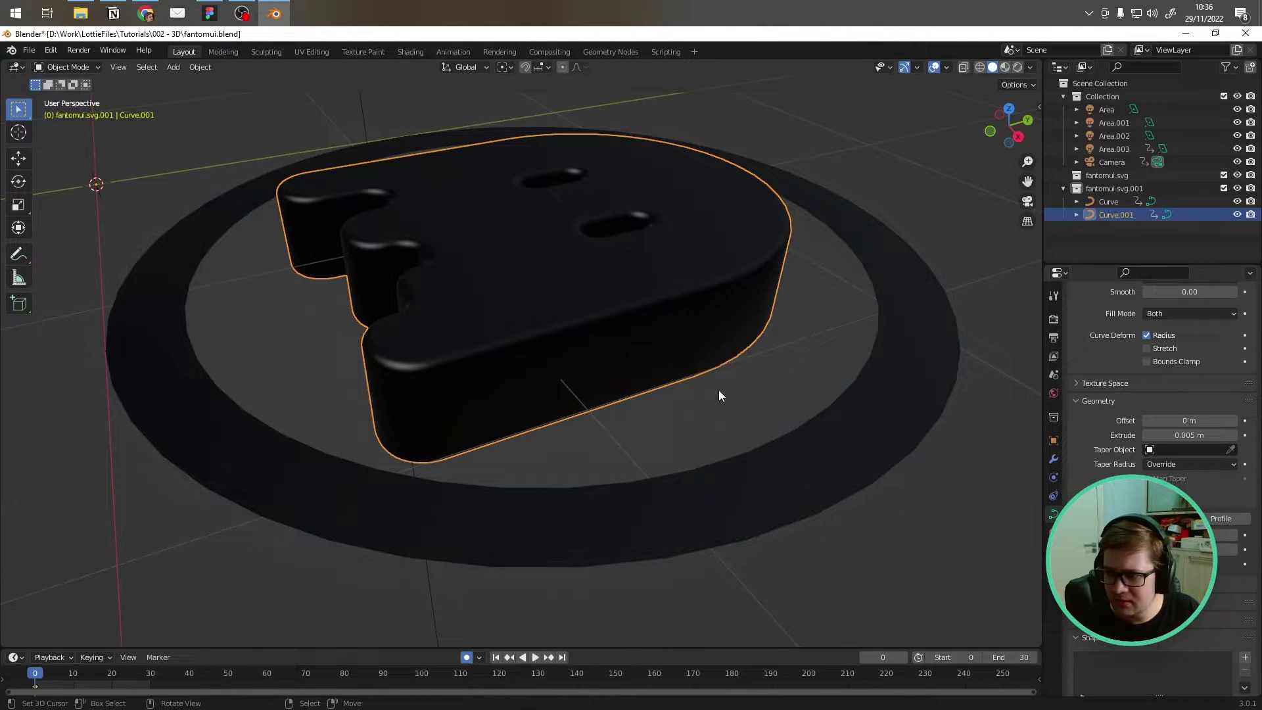
Step: Check the bevelled ghost's thickness from the side and set its Extrude value to 0.0025 m
mouse_move(398, 246)
middle_mouse_down()
mouse_move(426, 306)
mouse_move(443, 280)
mouse_move(414, 249)
mouse_move(353, 256)
mouse_move(351, 290)
mouse_move(466, 306)
mouse_move(460, 328)
mouse_move(482, 325)
mouse_move(418, 241)
middle_mouse_up()
middle_click_drag(371, 212, 403, 228)
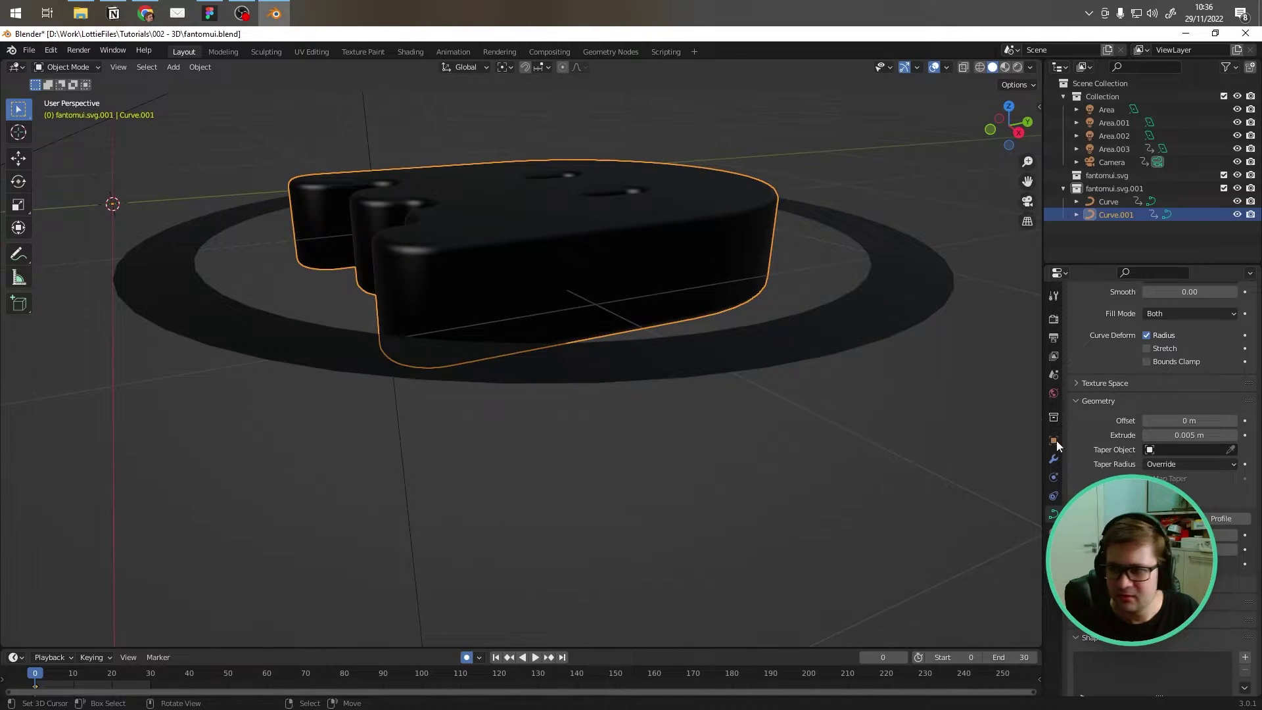
left_click(1172, 435)
left_click(1162, 435)
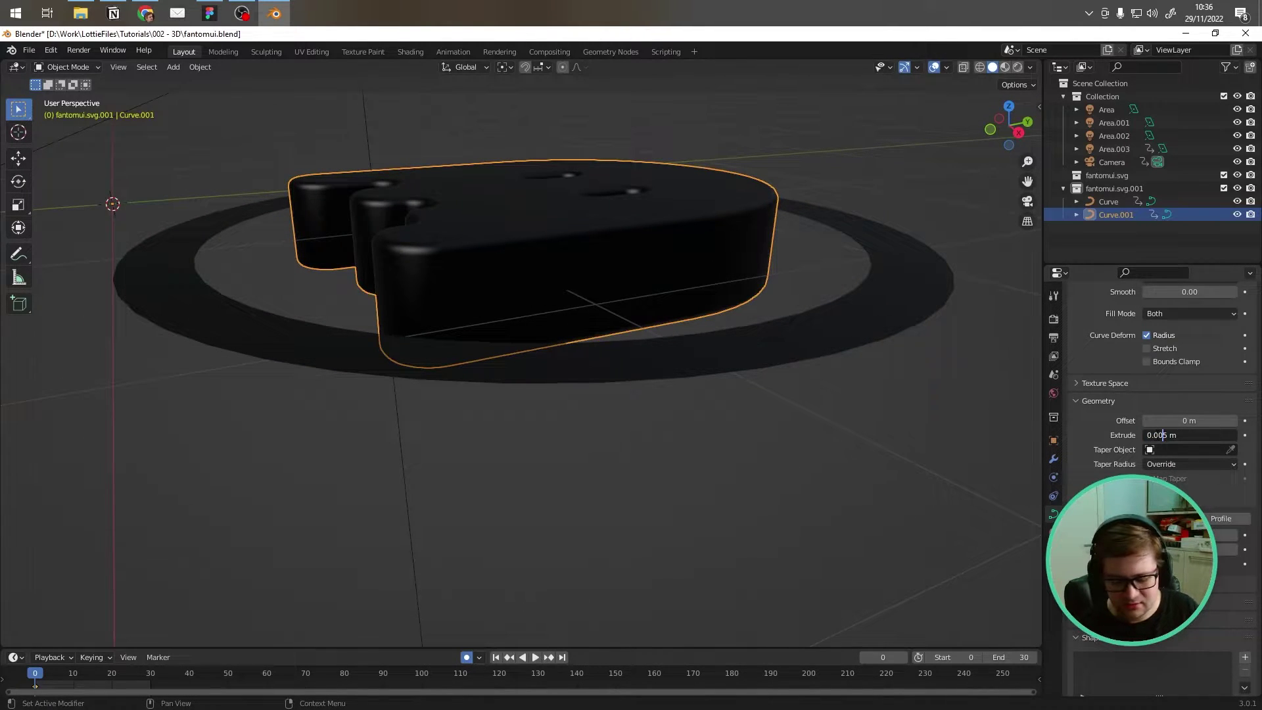
type("2")
key("Return")
middle_click_drag(596, 365, 714, 455)
Step: Select the ring curve and set its Extrude value to 0.025 m
left_click(713, 455)
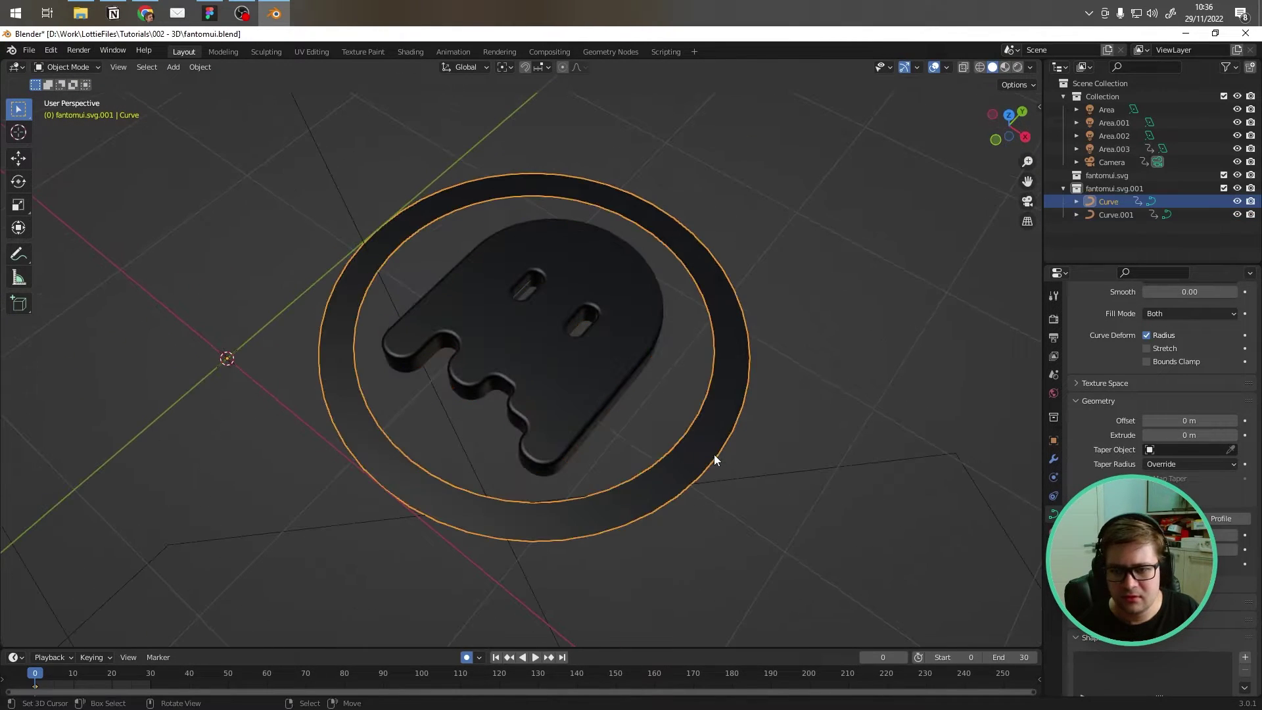
left_click(1167, 435)
type(".025")
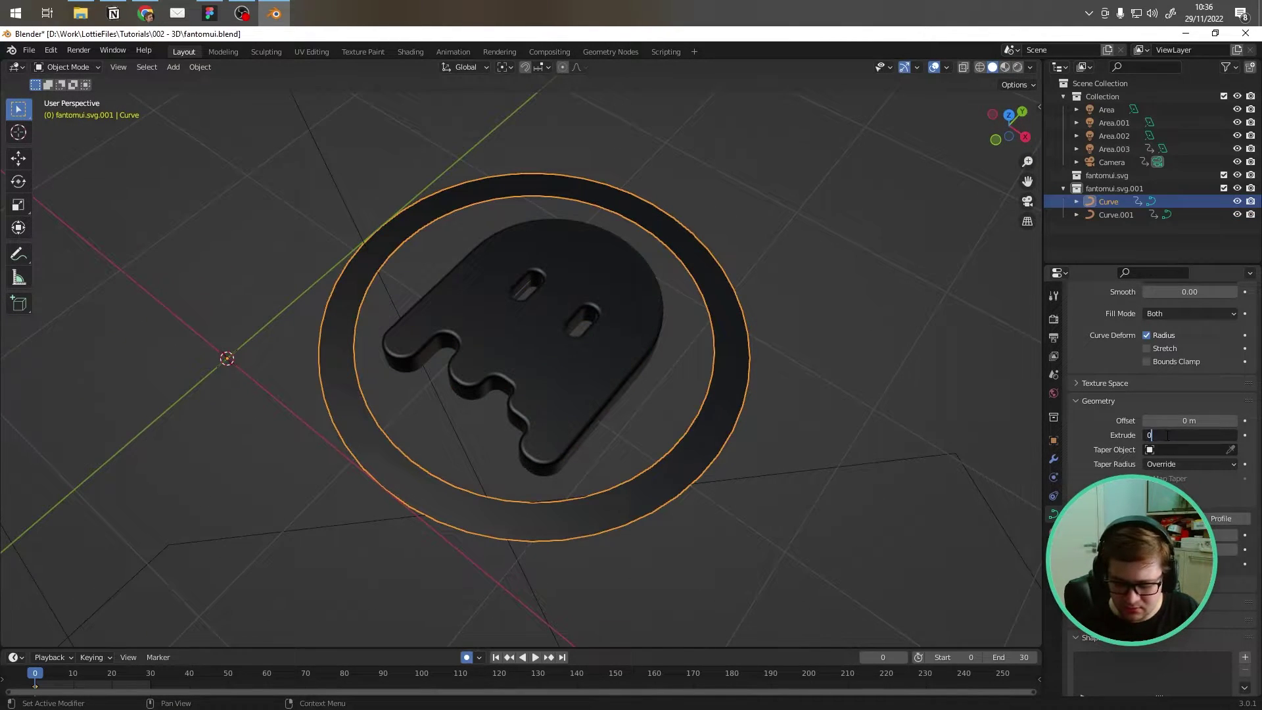
key("Return")
middle_click_drag(572, 420, 652, 361)
Step: Set the ring curve's Extrude value to 0.0025 m and compare its thickness with the ghost from the right side view
left_click(1162, 435)
type(".0025")
key("Return")
middle_click_drag(537, 356, 486, 308, "alt")
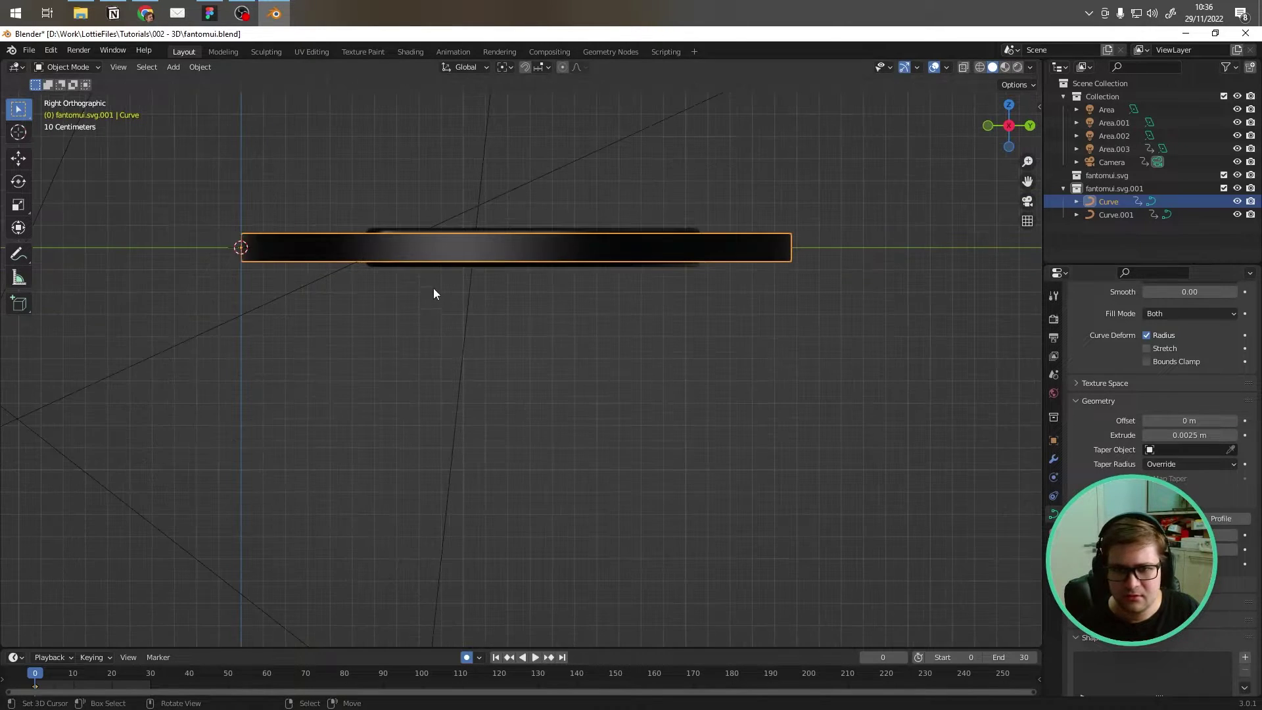
middle_click_drag(450, 230, 444, 242)
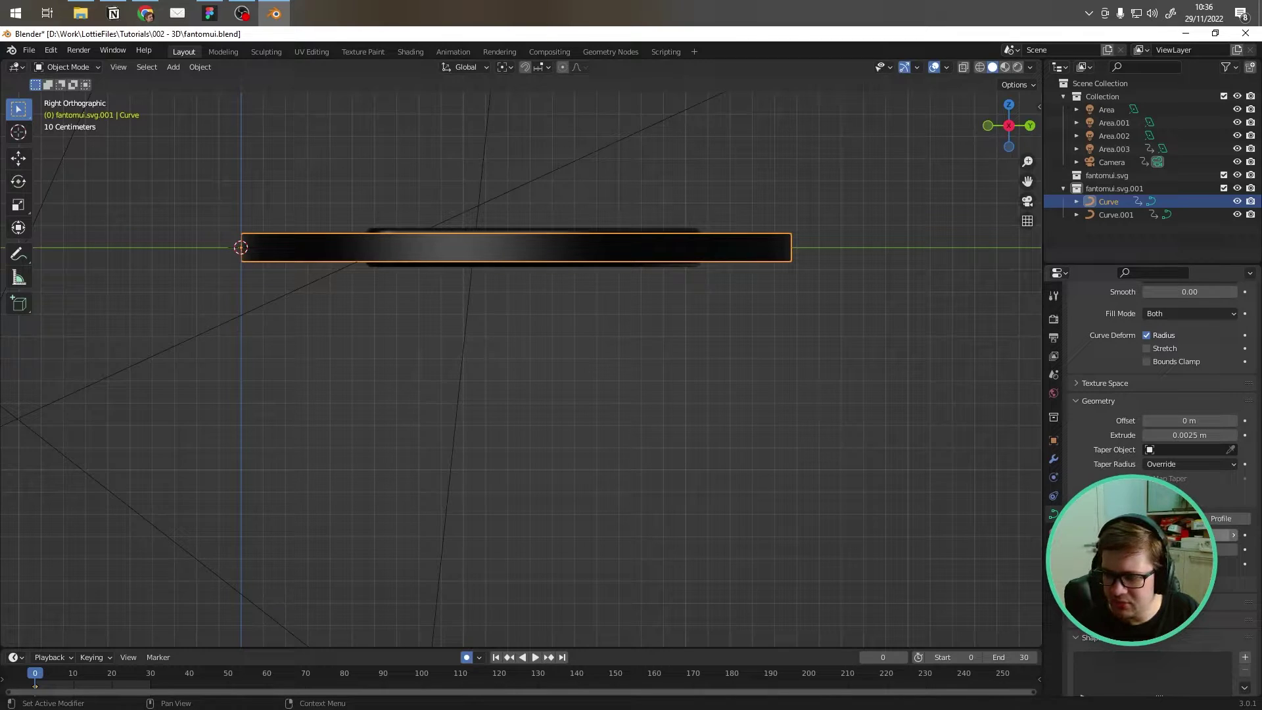
Step: Inspect the extruded ghost and ring from an angle and return to the top view
middle_click_drag(619, 312, 626, 255)
left_click(627, 261)
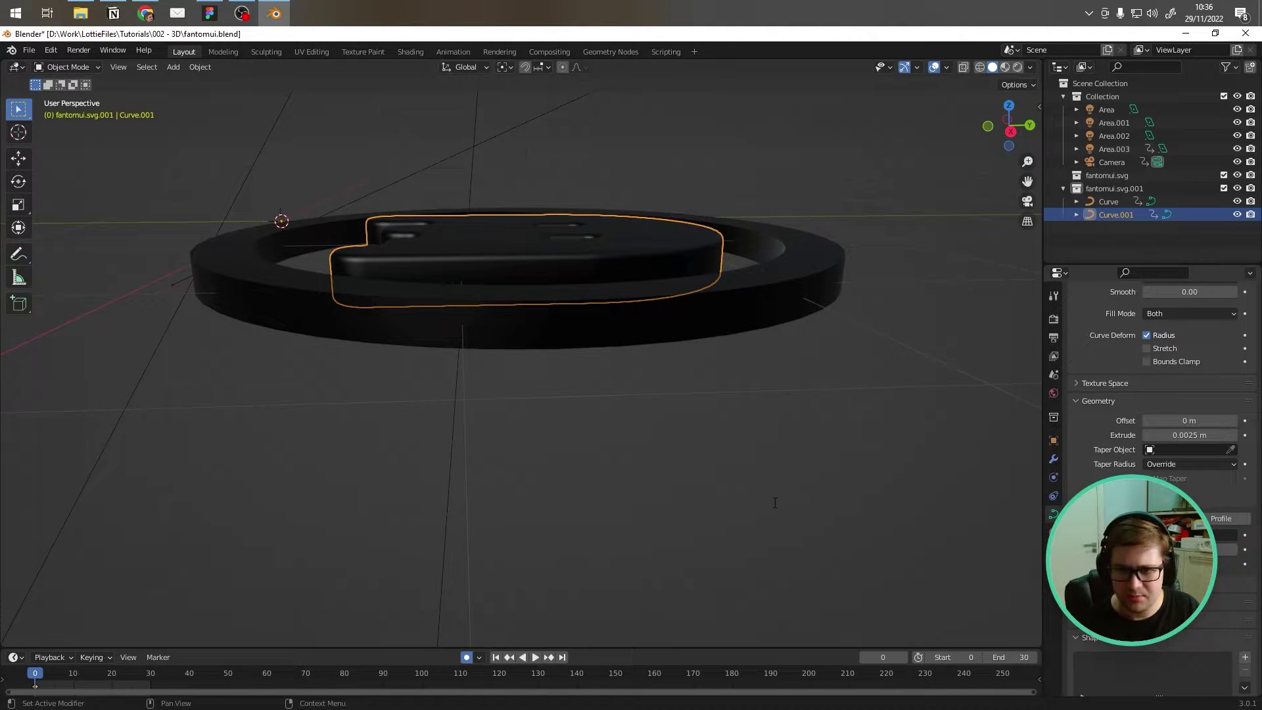
left_click(776, 256)
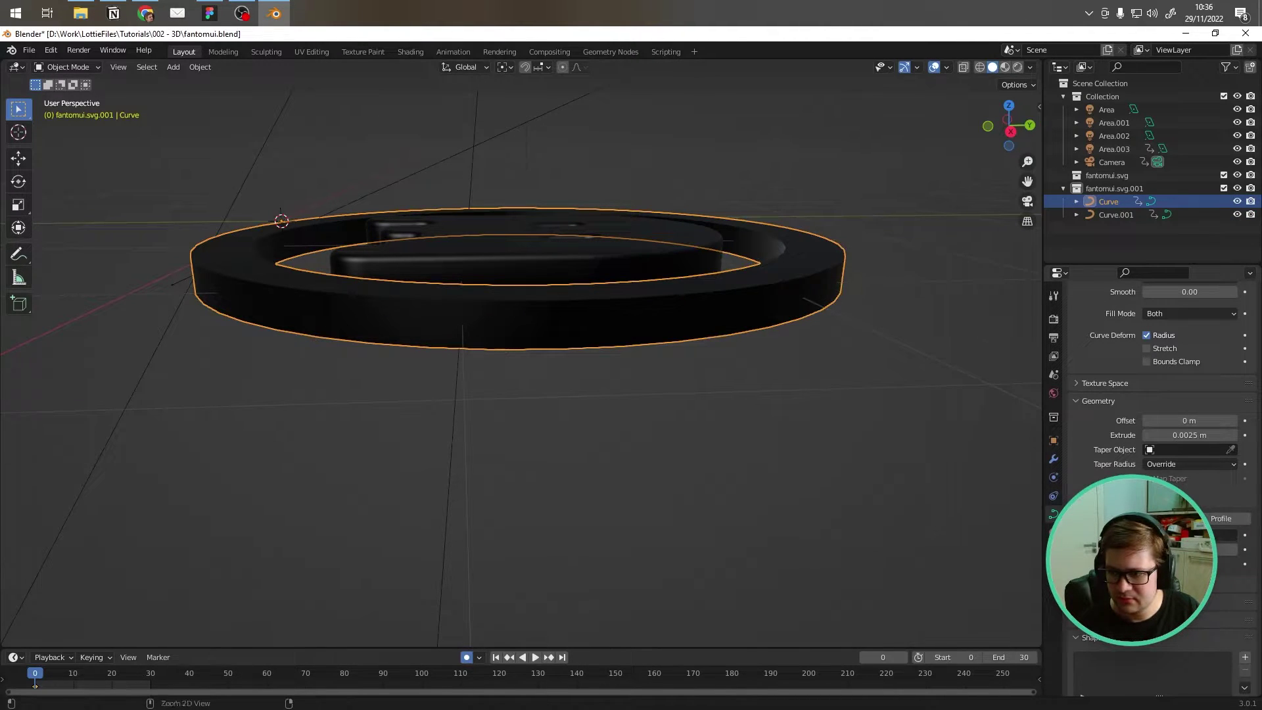
left_click(753, 428)
middle_click_drag(753, 428, 554, 416)
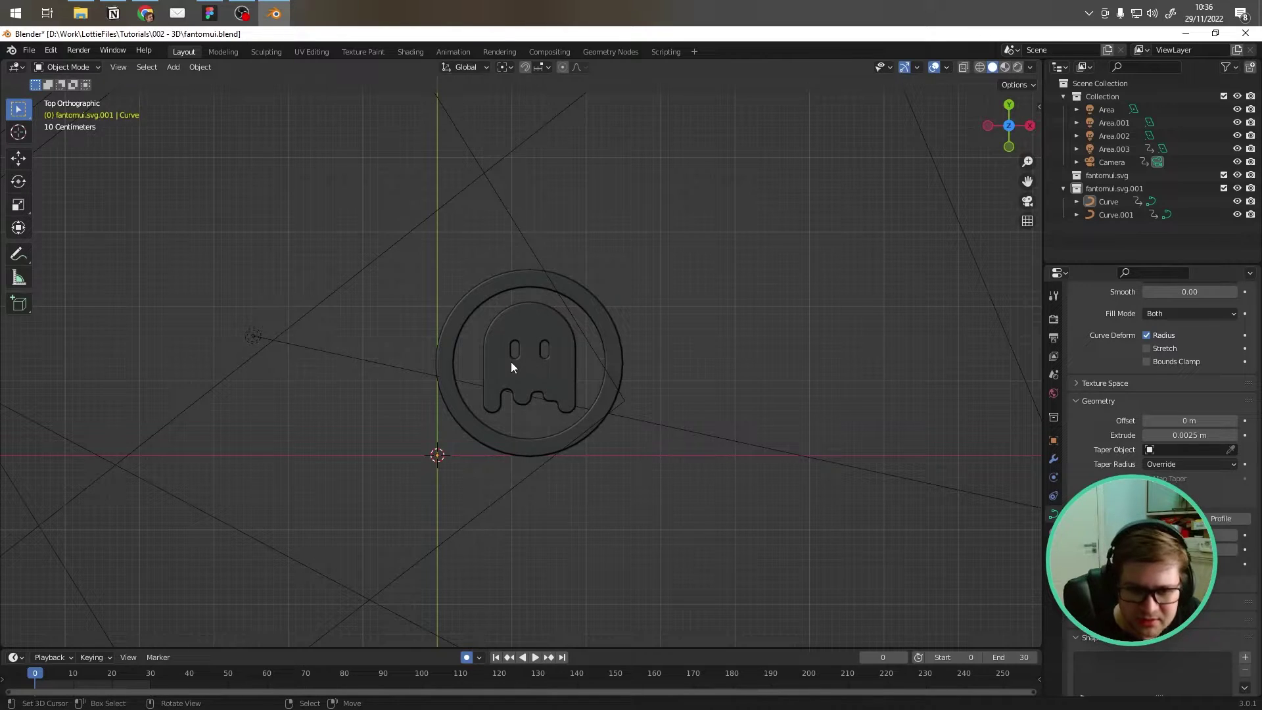
Step: Place the 3D cursor away from the world origin and test rotating the ring about its current origin
right_click(392, 493, "shift")
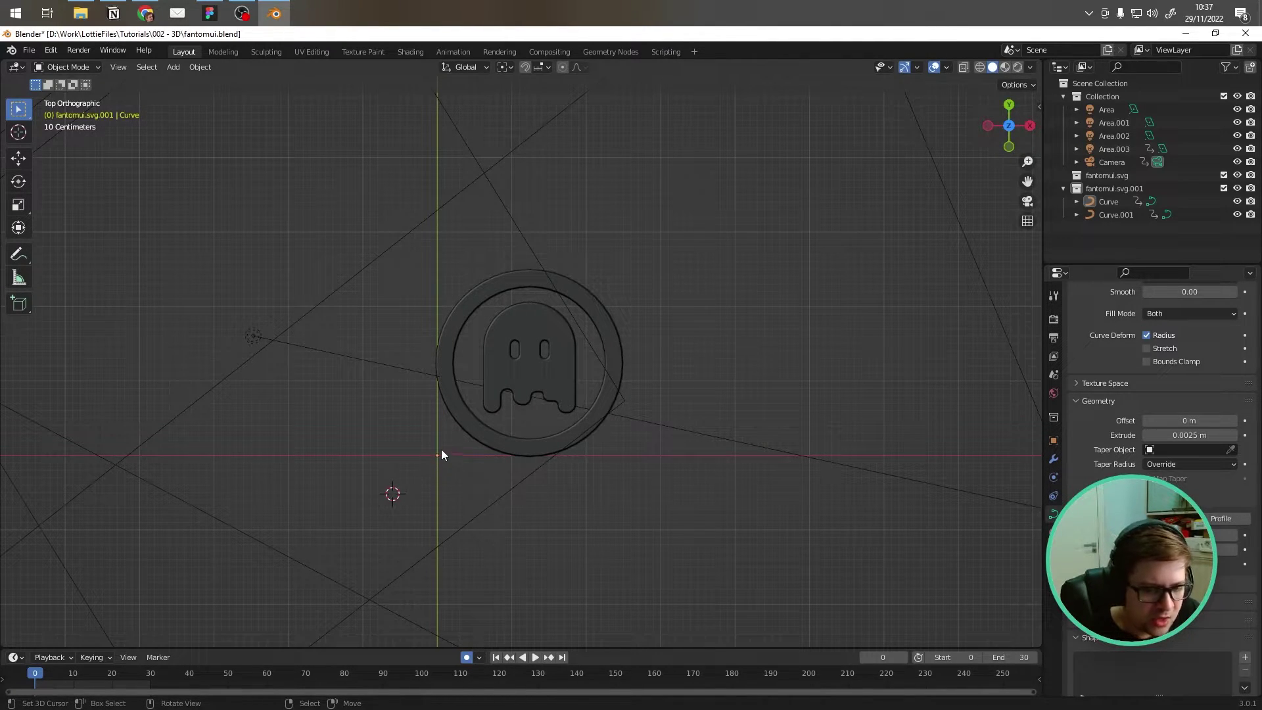
scroll(437, 458, "up", 2)
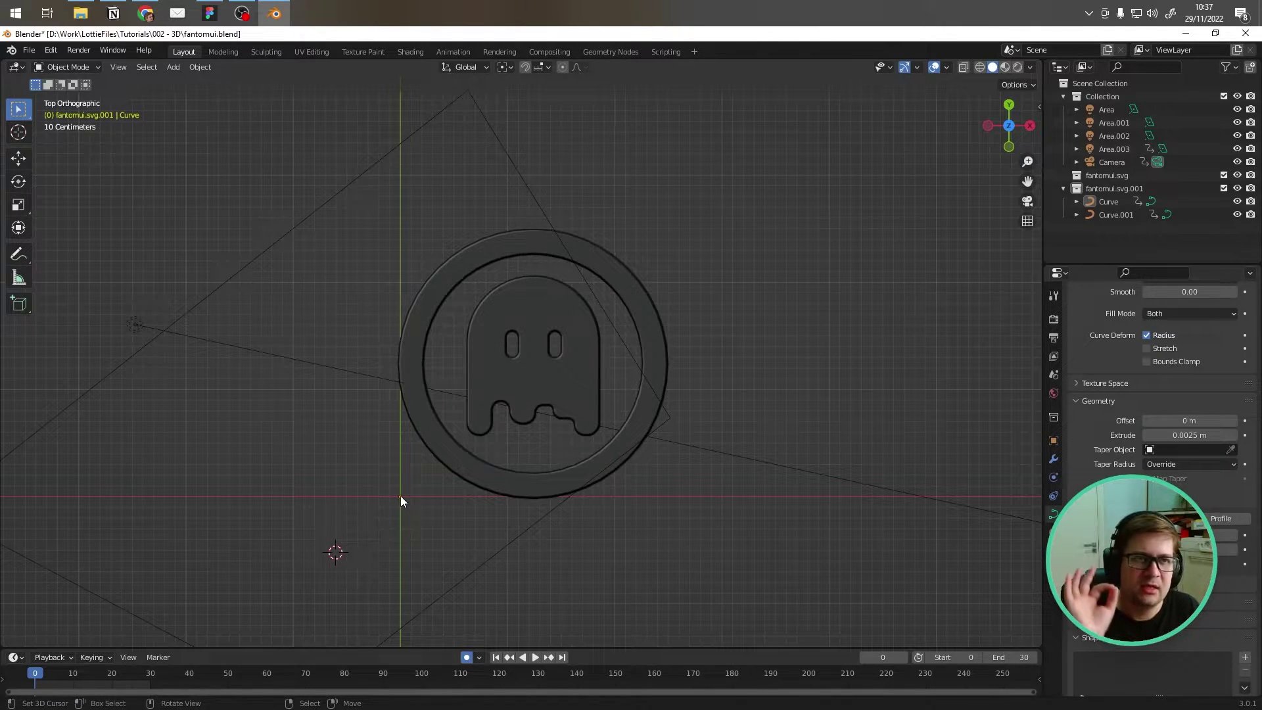
left_click(457, 475)
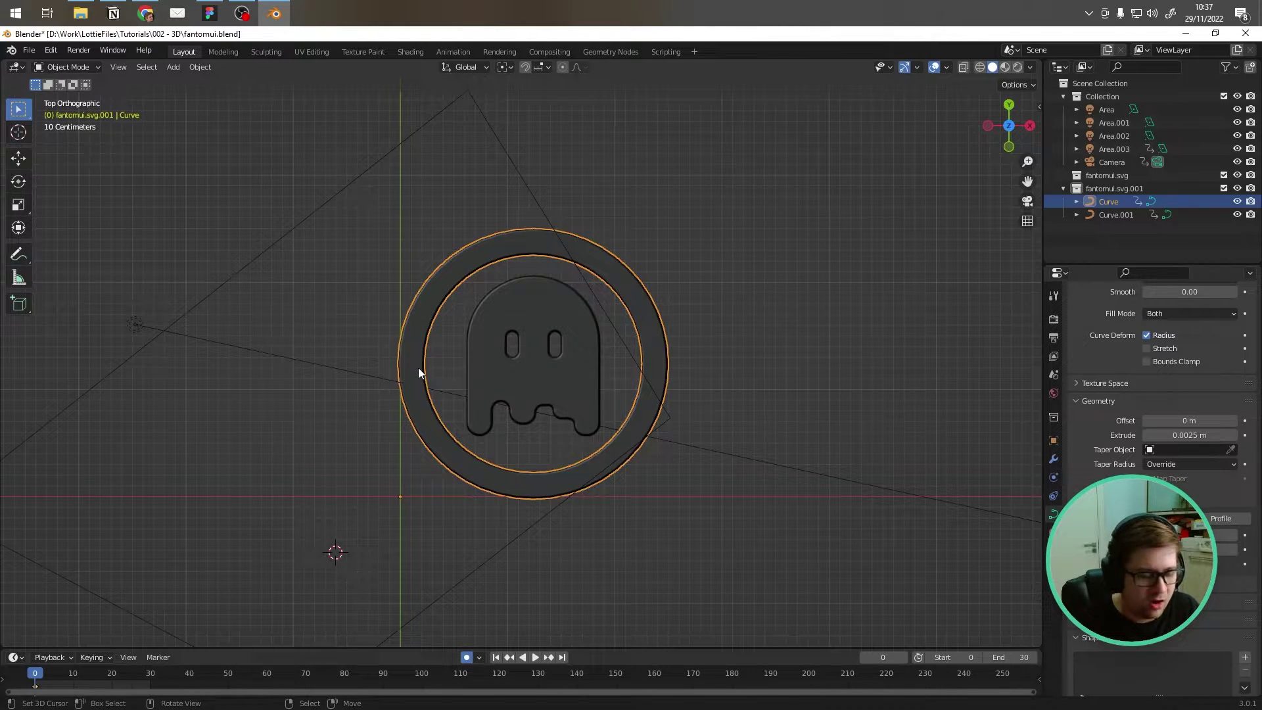
key("r")
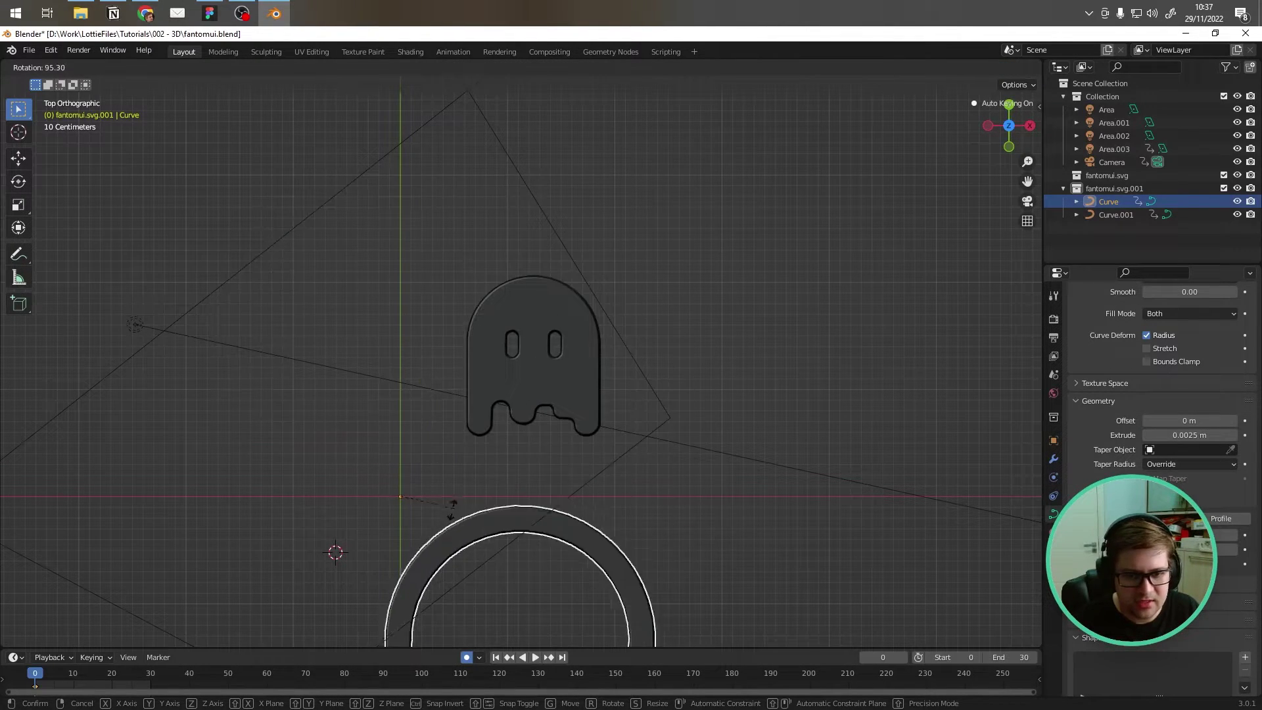
left_click(318, 331)
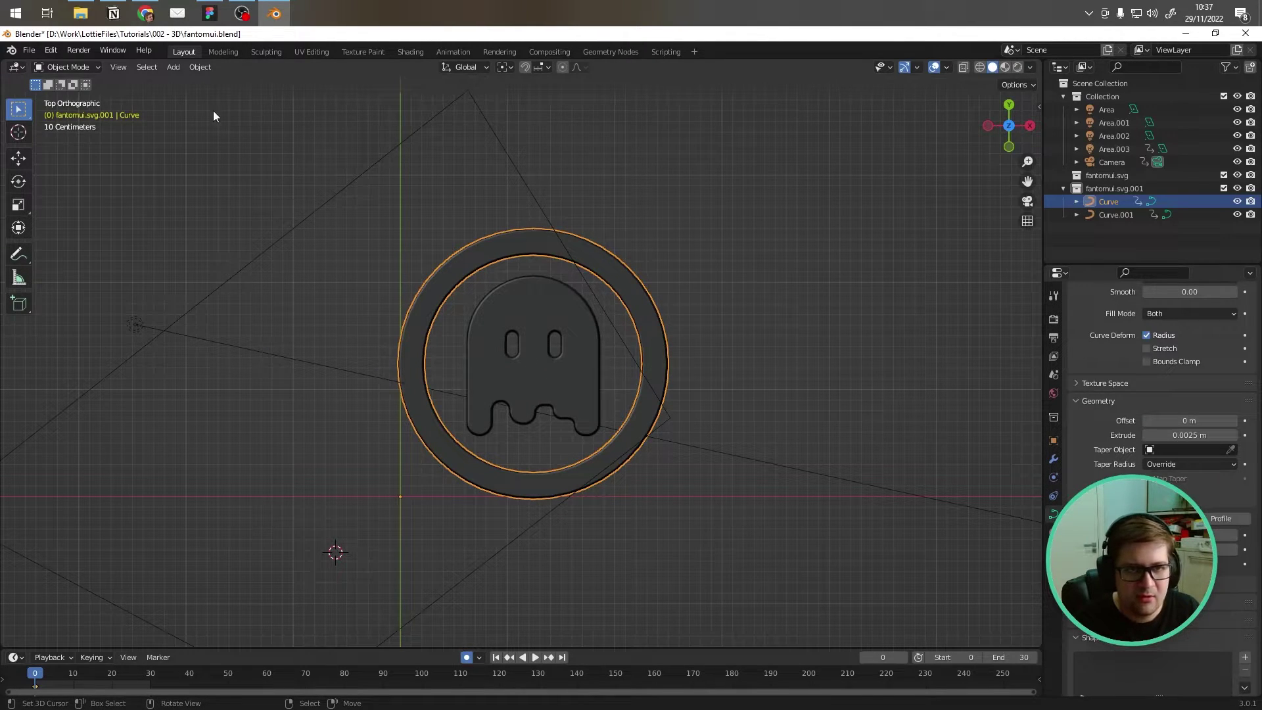
Step: Check the logo on the FantomUI page in Chrome, return to Blender and set the ring curve's origin to its geometry
left_click(146, 13)
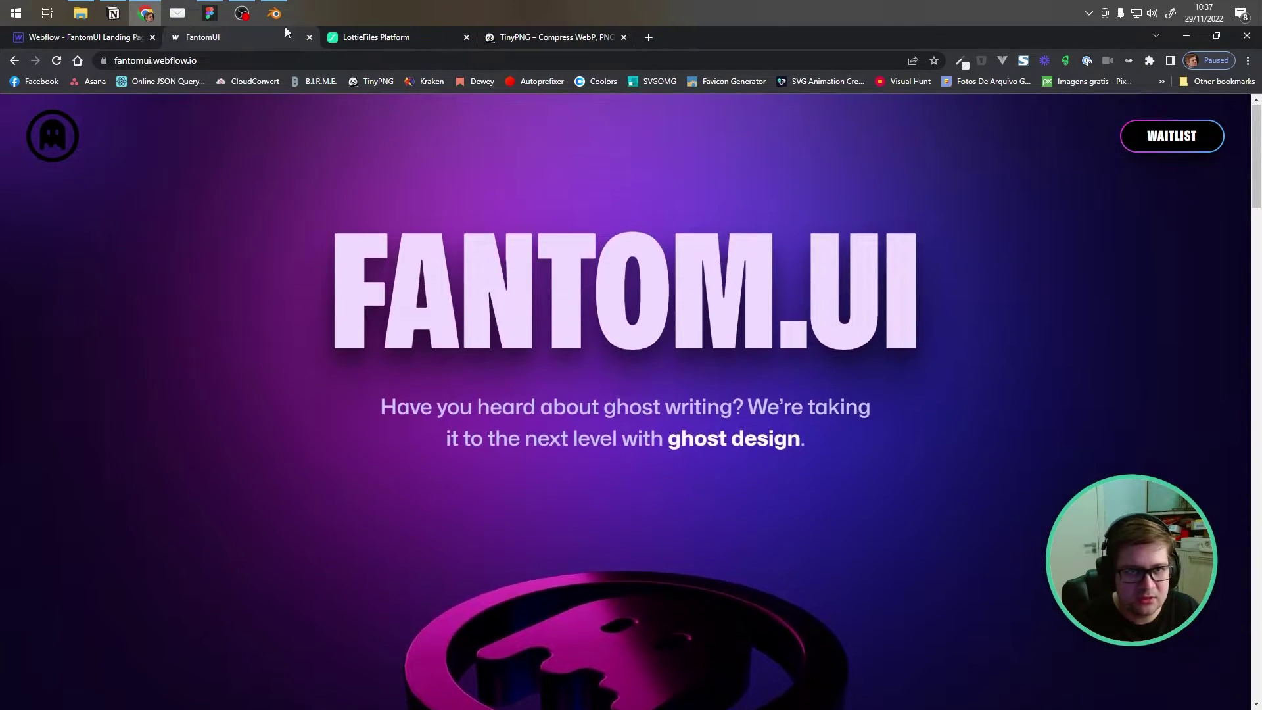
left_click(274, 13)
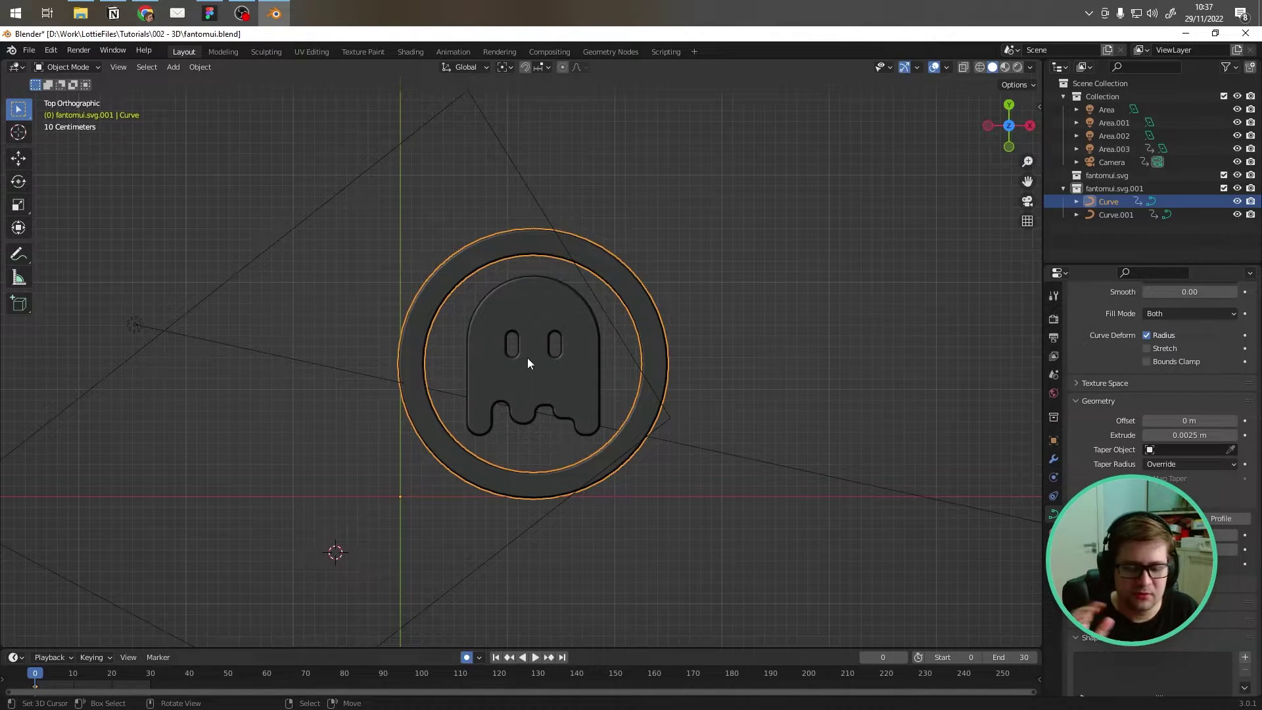
left_click(514, 337)
left_click(471, 250)
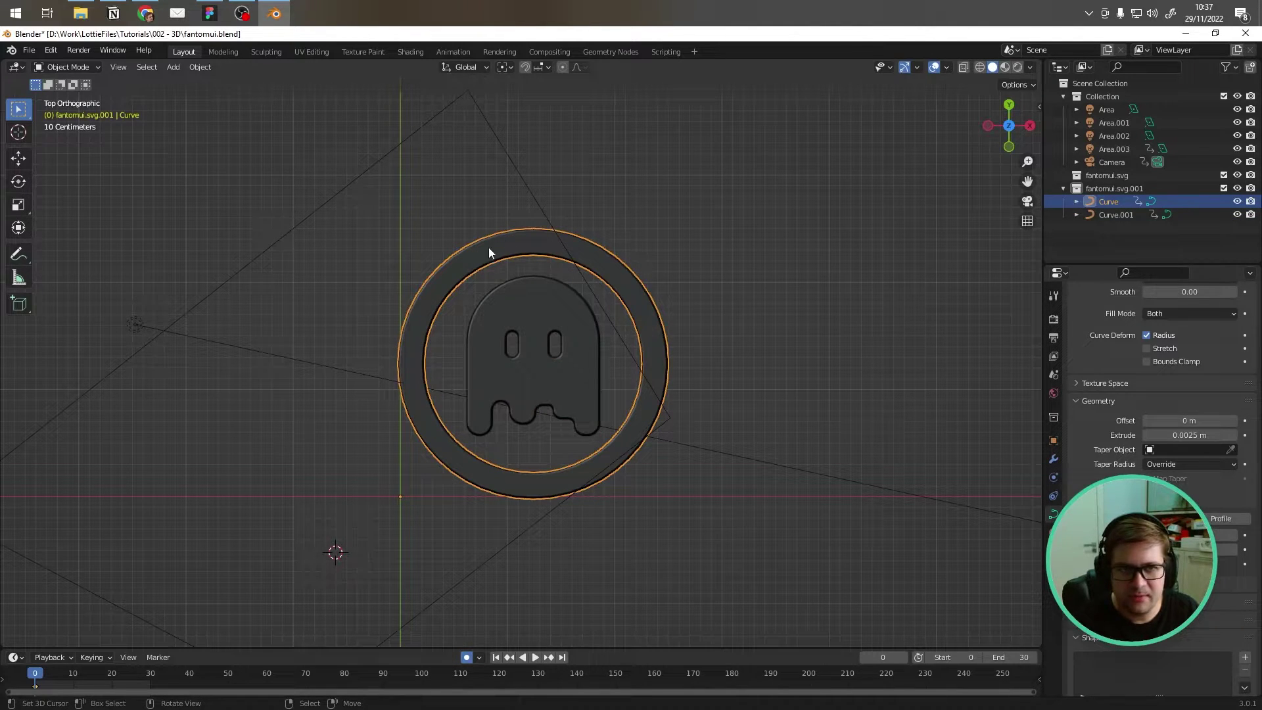
left_click(201, 66)
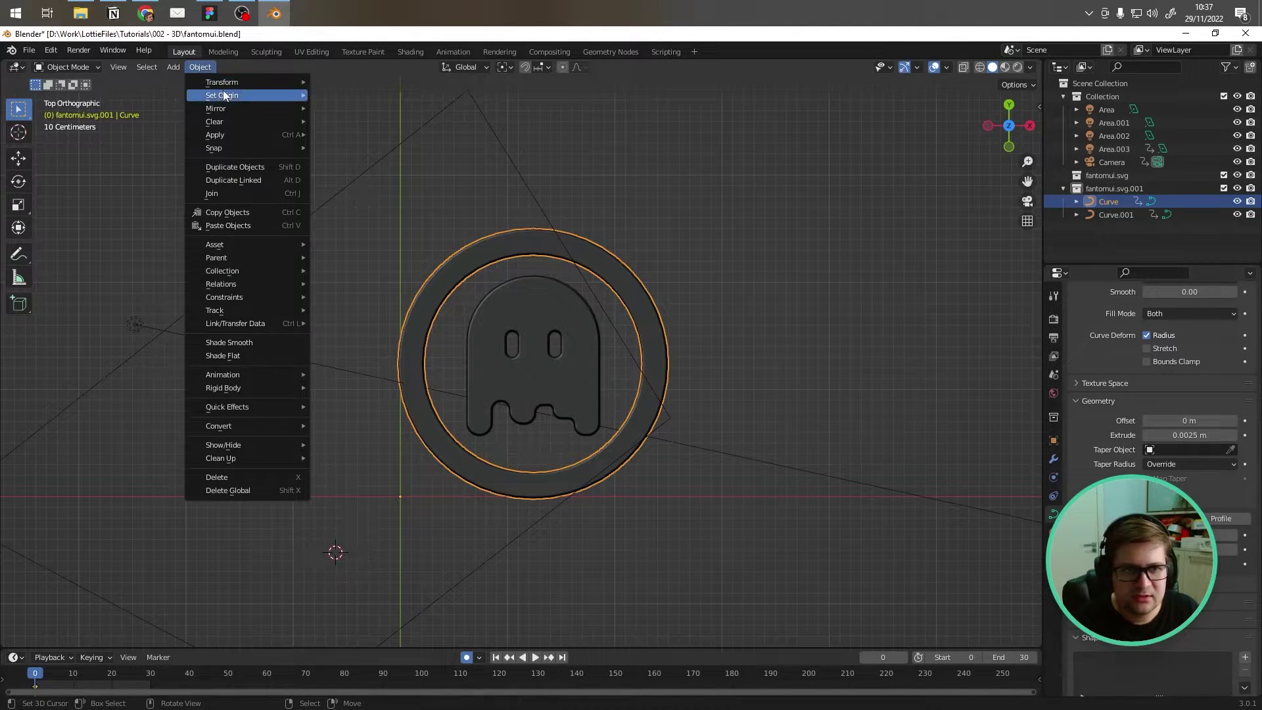
mouse_move(226, 97)
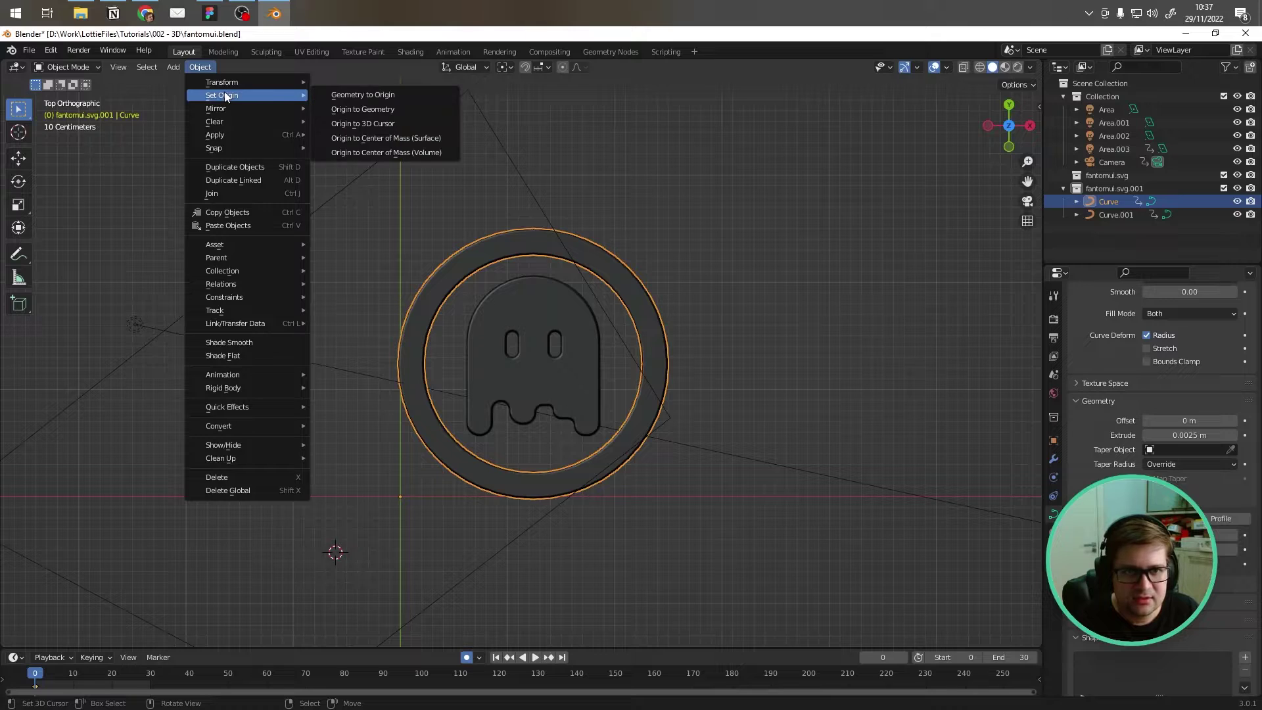
left_click(371, 110)
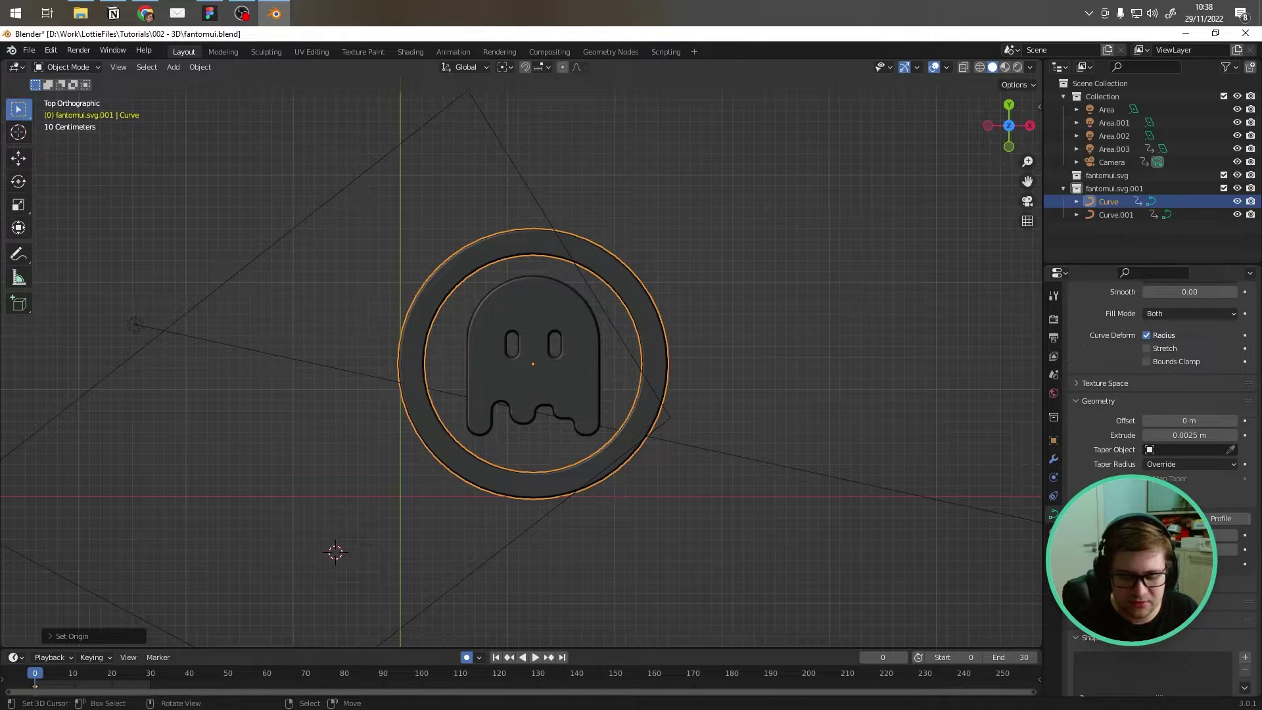
Step: Test the ring's plain and trackball rotation about its centred origin, cancelling both
key("r")
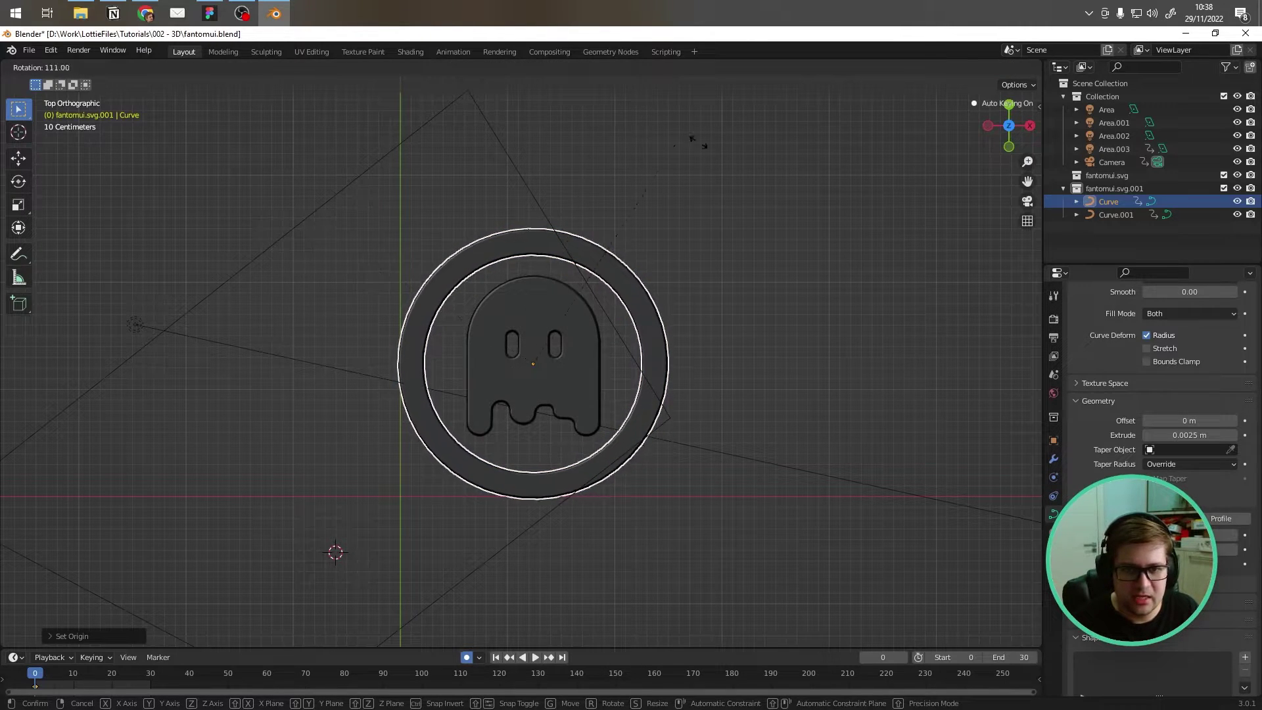
right_click(338, 306)
key("r")
key("r")
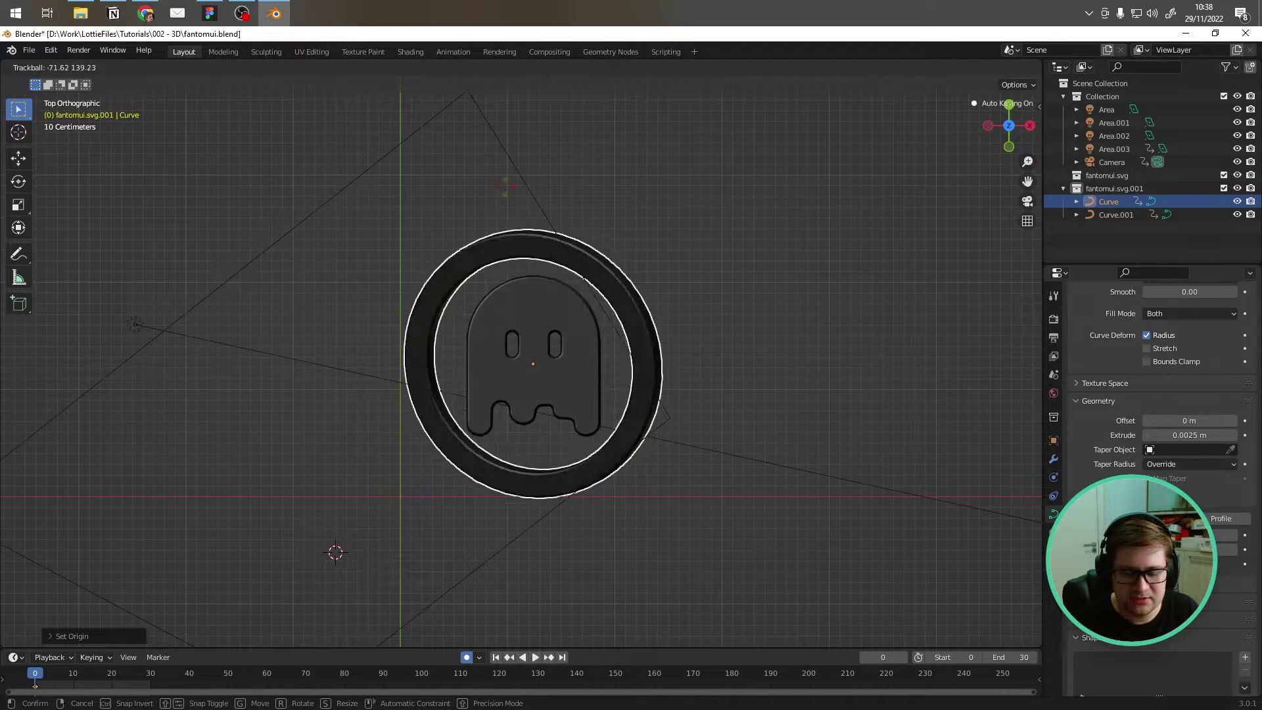
right_click(344, 263)
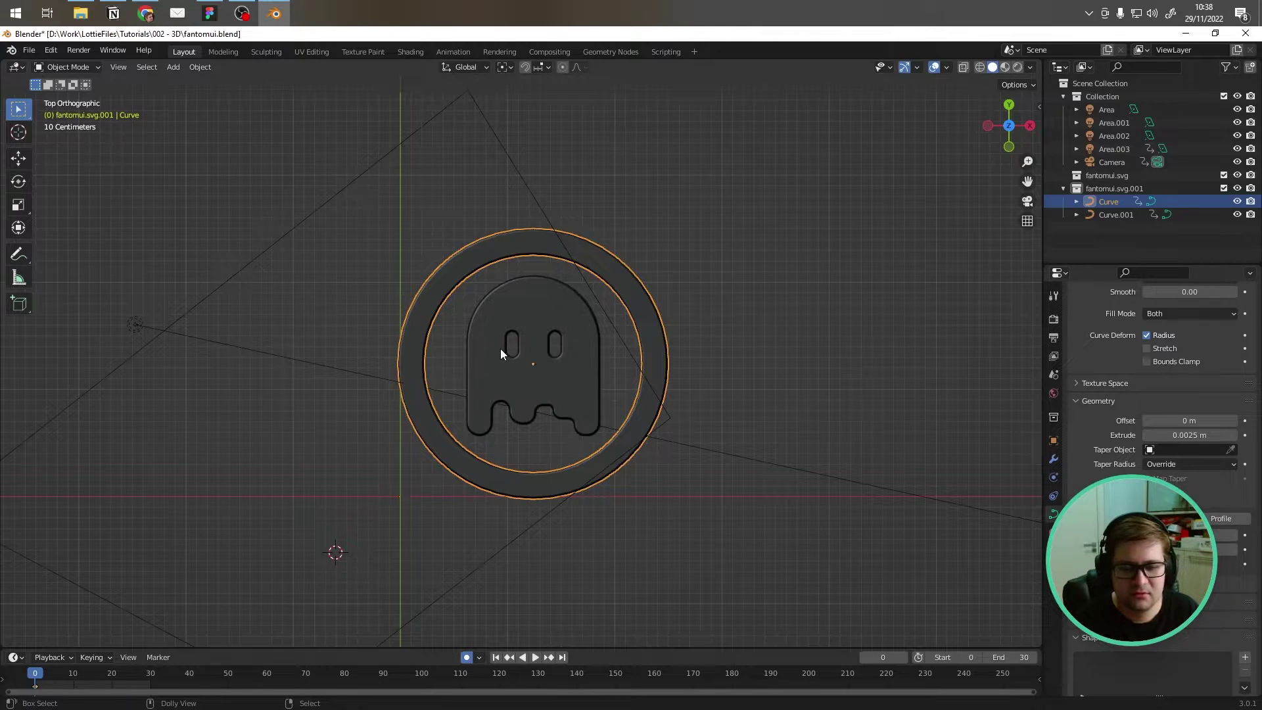
Step: Set the ghost curve's origin to its geometry and test rotating it about that origin
left_click(480, 376)
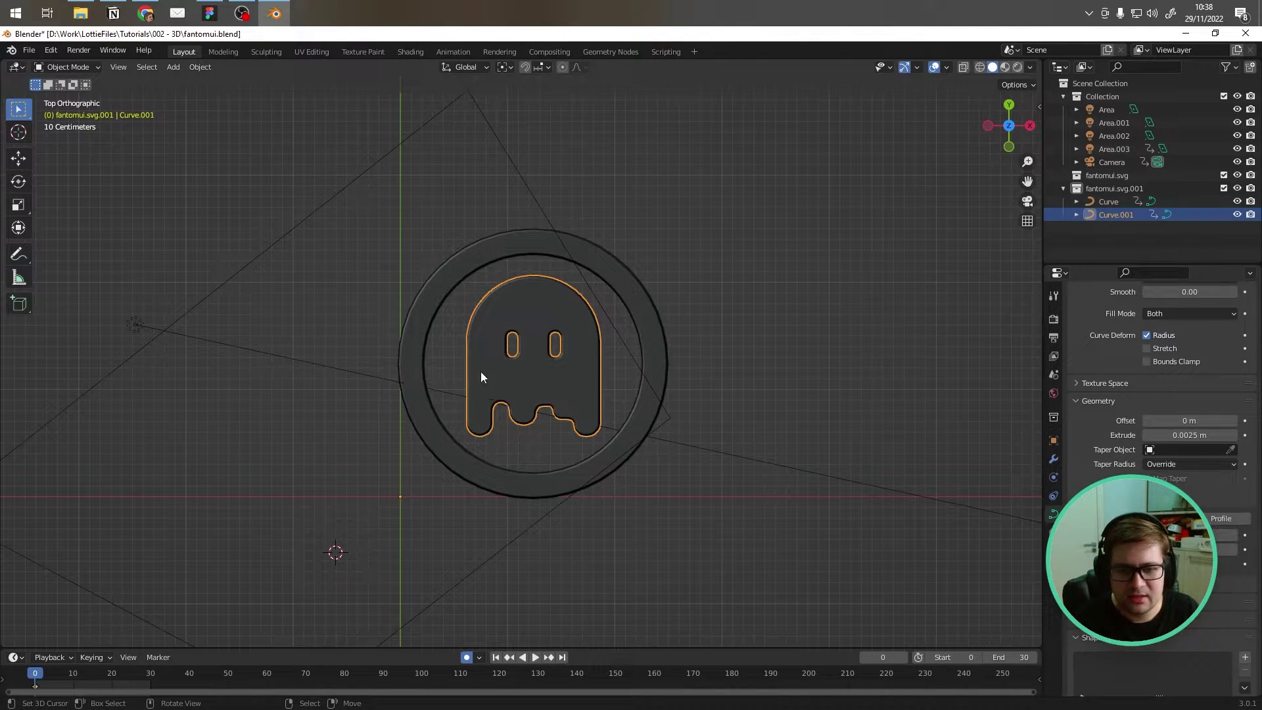
left_click(191, 68)
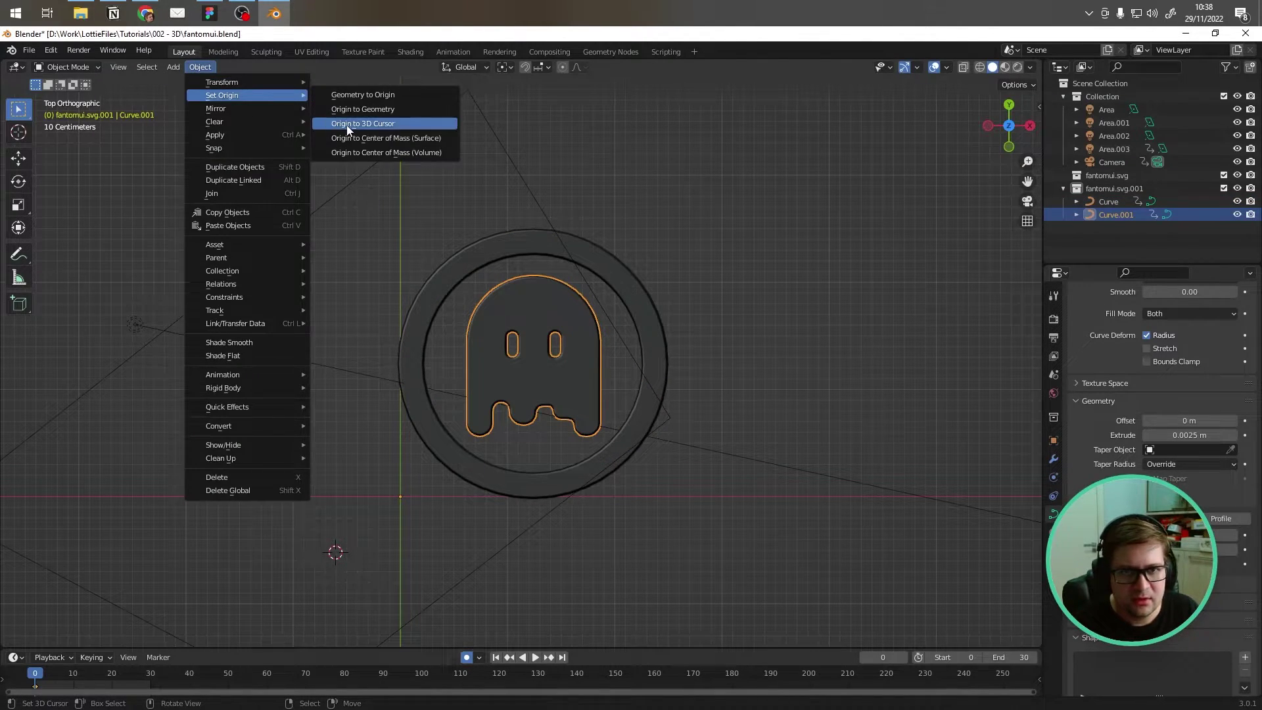
left_click(365, 109)
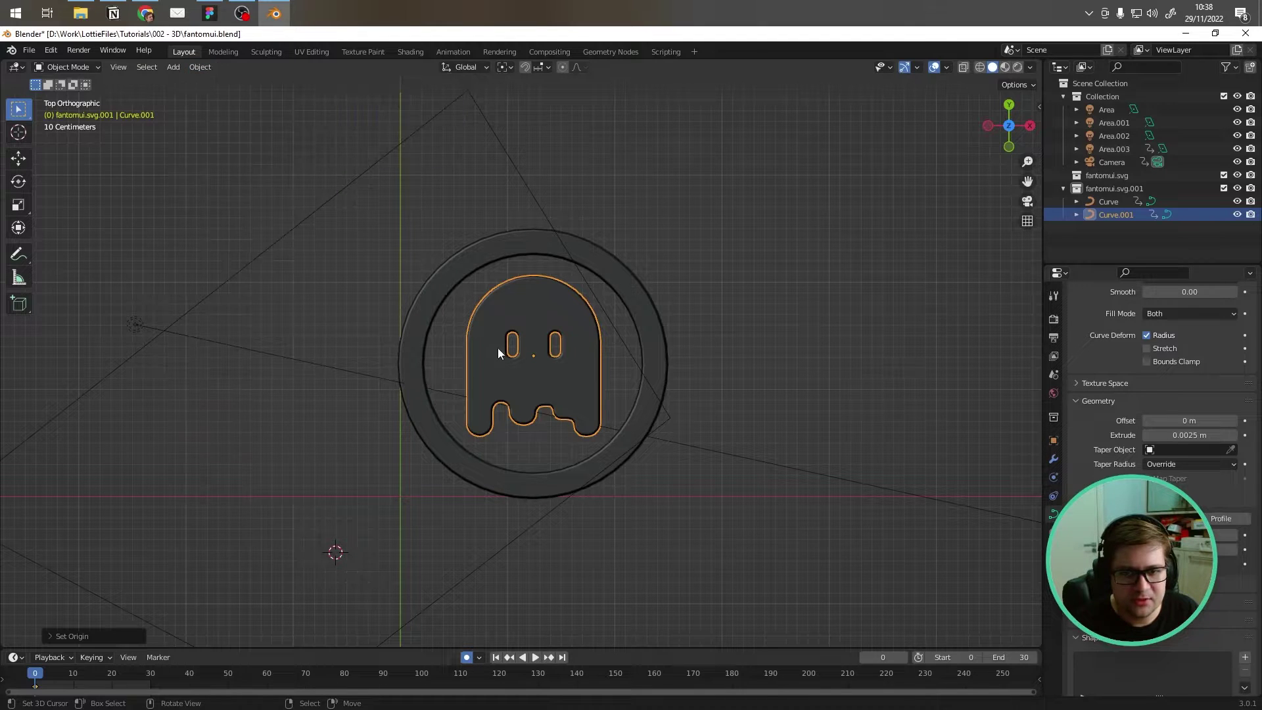
key("r")
key("r")
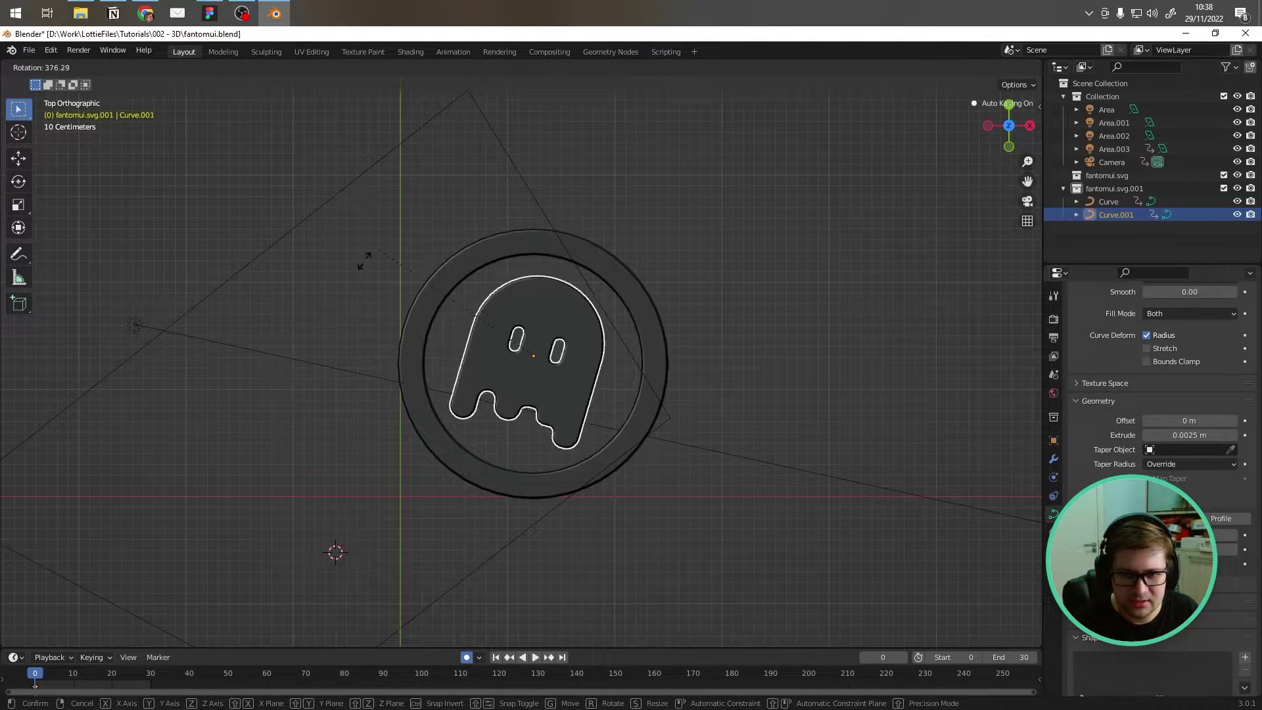
key("Escape")
left_click(358, 218)
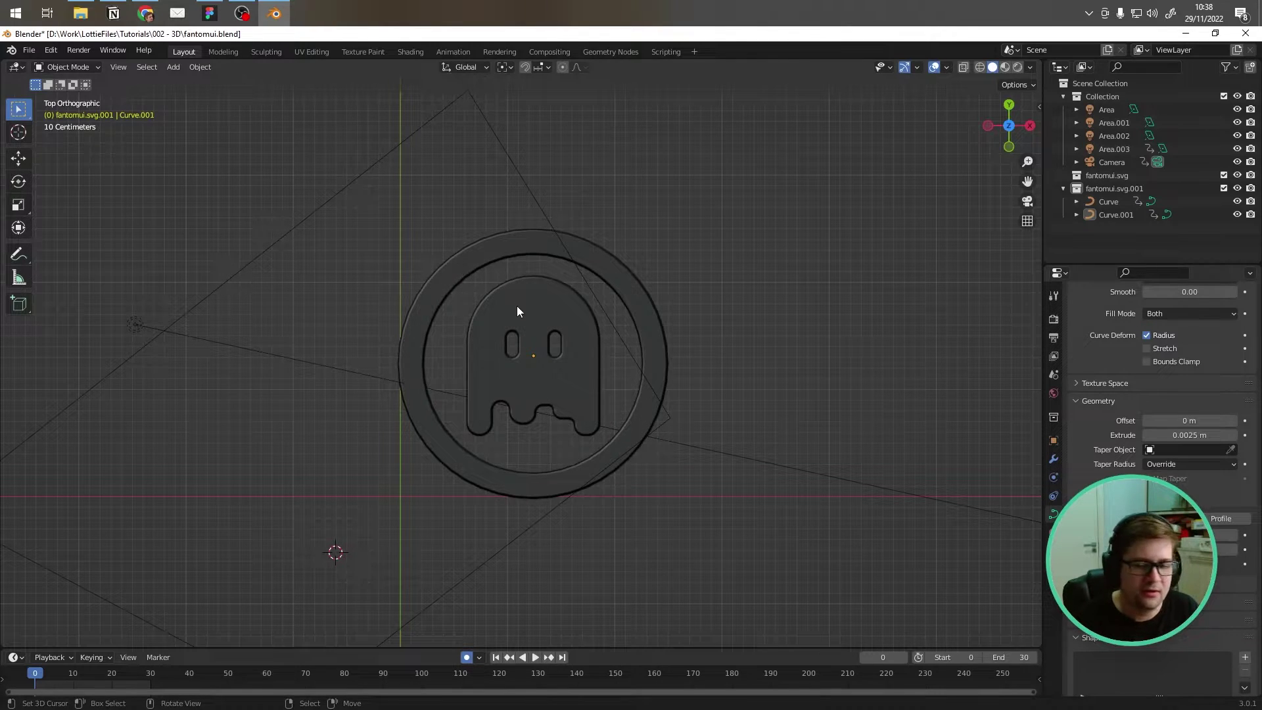
Step: Move the ghost and ring together about -1.259 m in X and -1.208 m in Y to centre them on the world origin
scroll(489, 388, "down", 4)
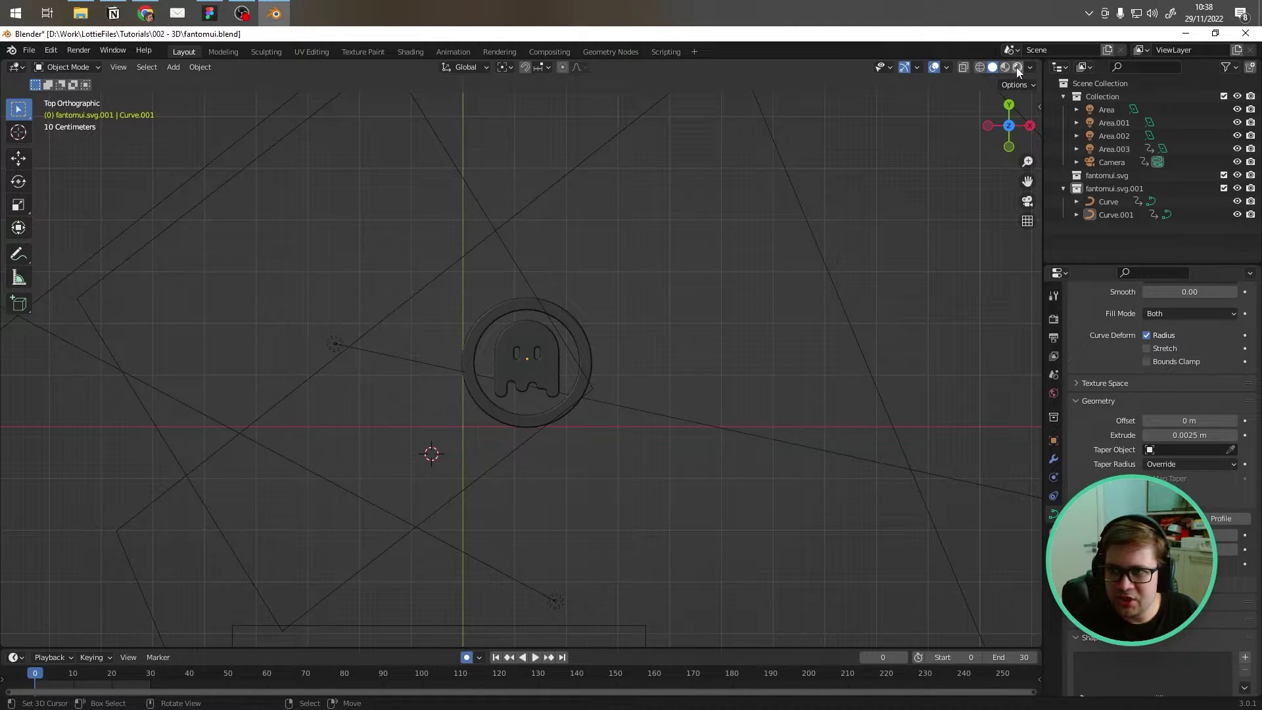
left_click(508, 372)
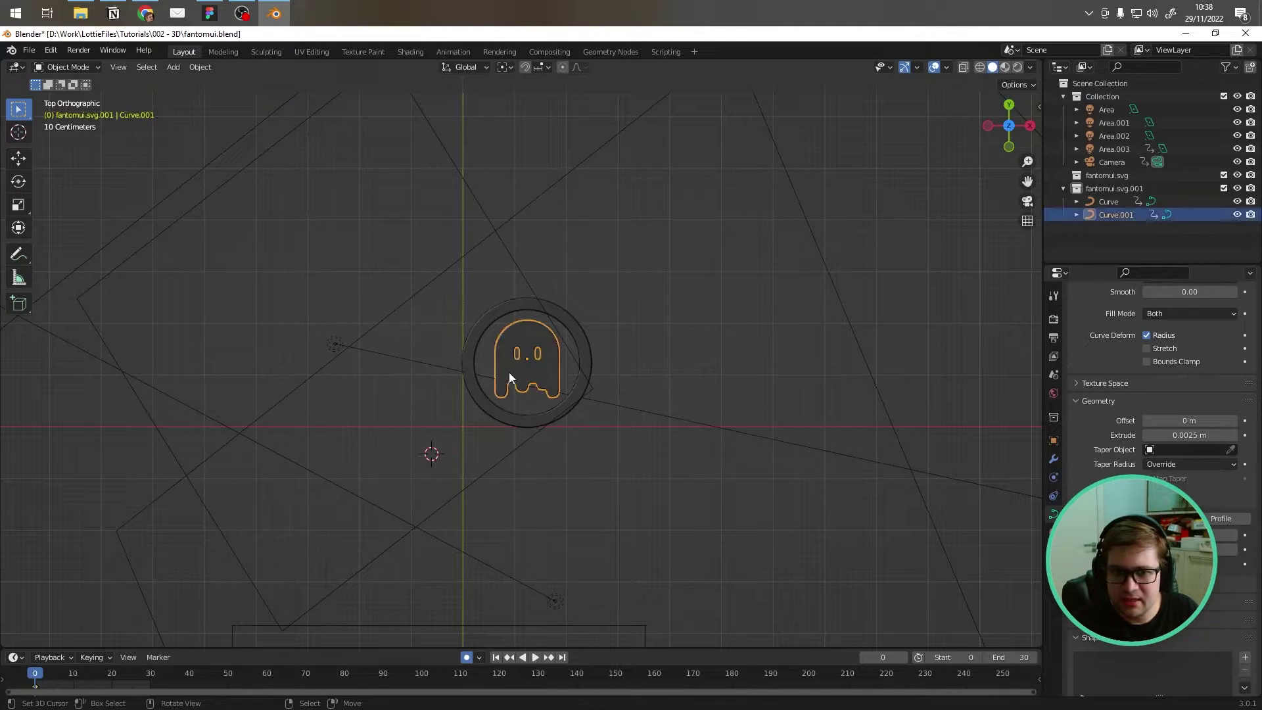
left_click(477, 398, "shift")
key("g")
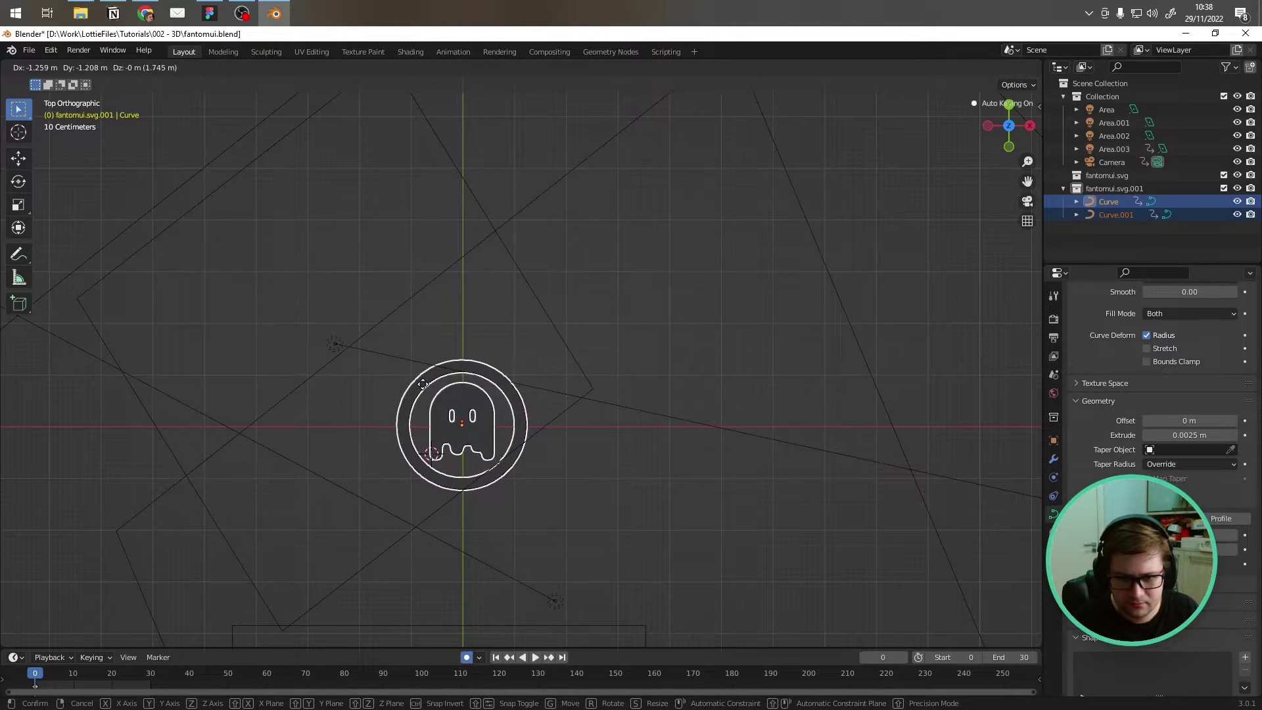
left_click(422, 384)
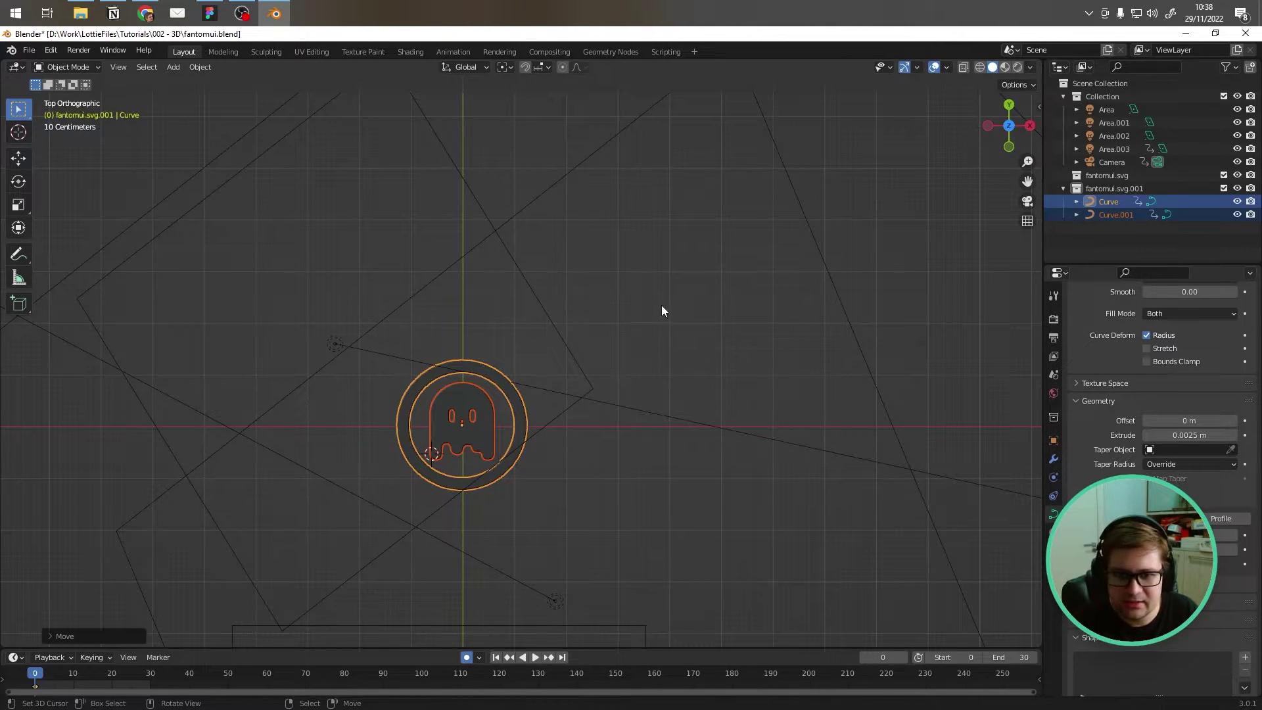
left_click(381, 449)
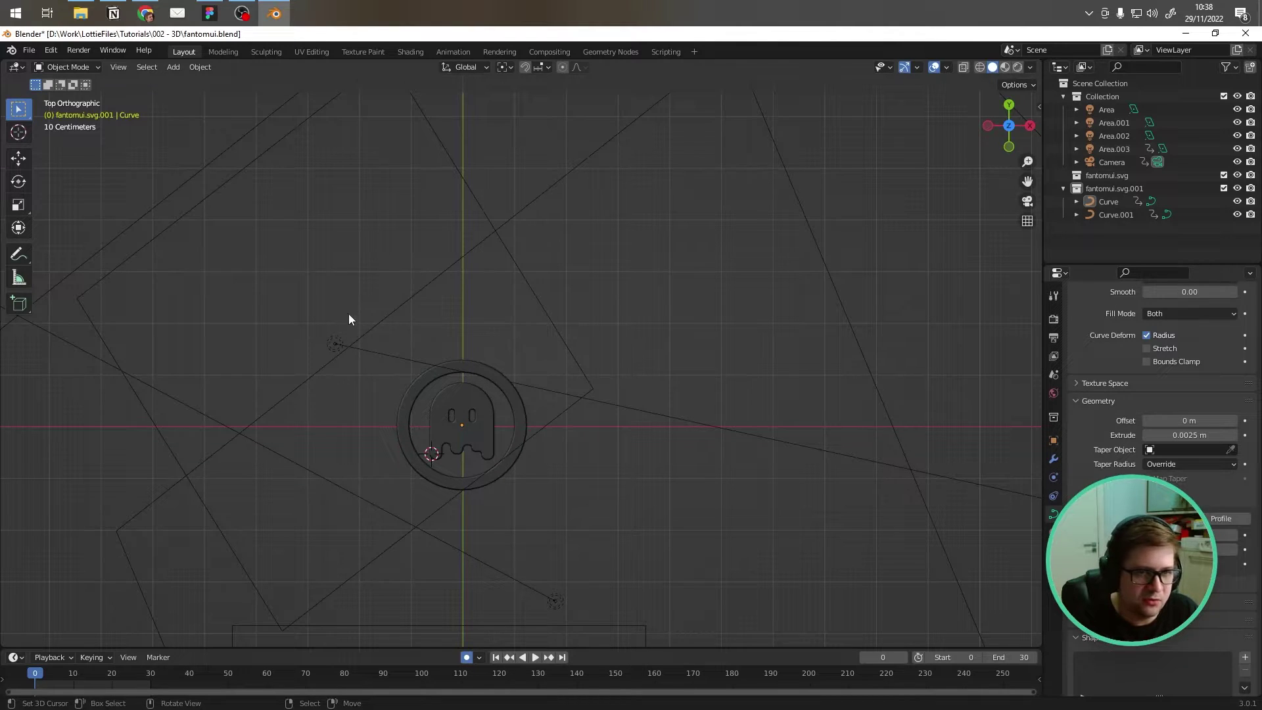
Step: Switch to the Shading workspace and view the centred logo from an angle
left_click(409, 51)
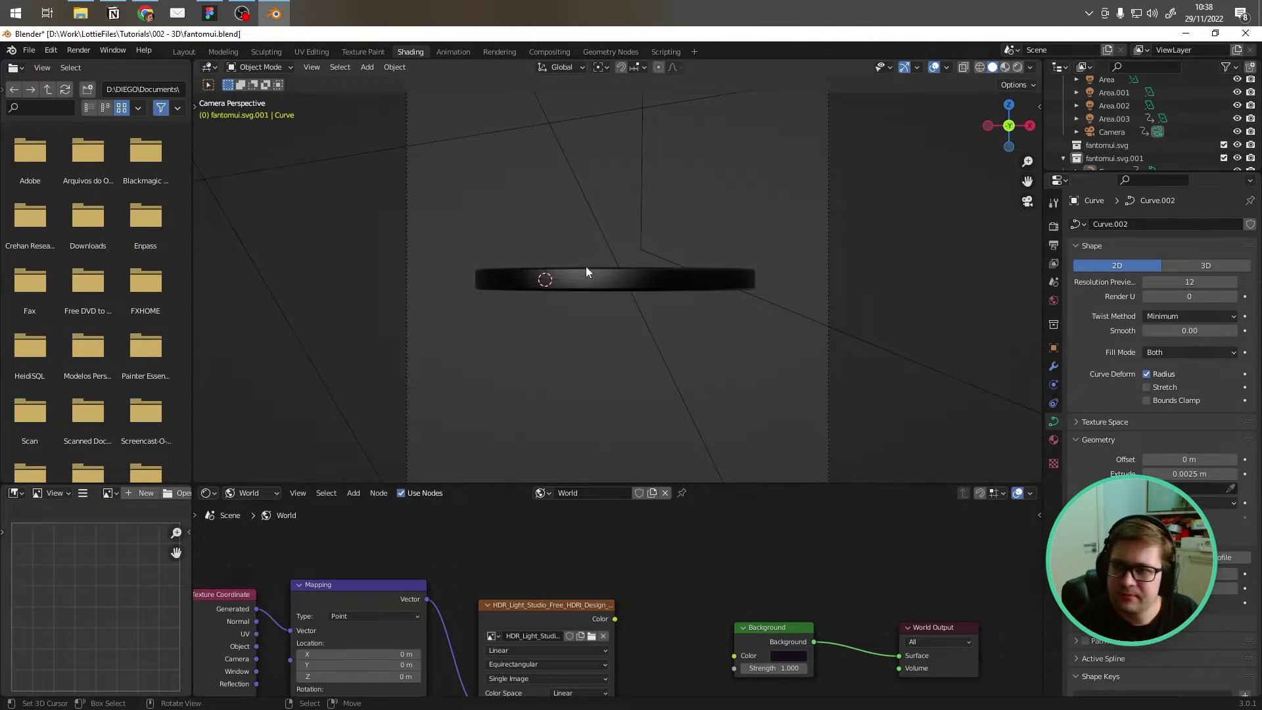
scroll(523, 274, "down", 1)
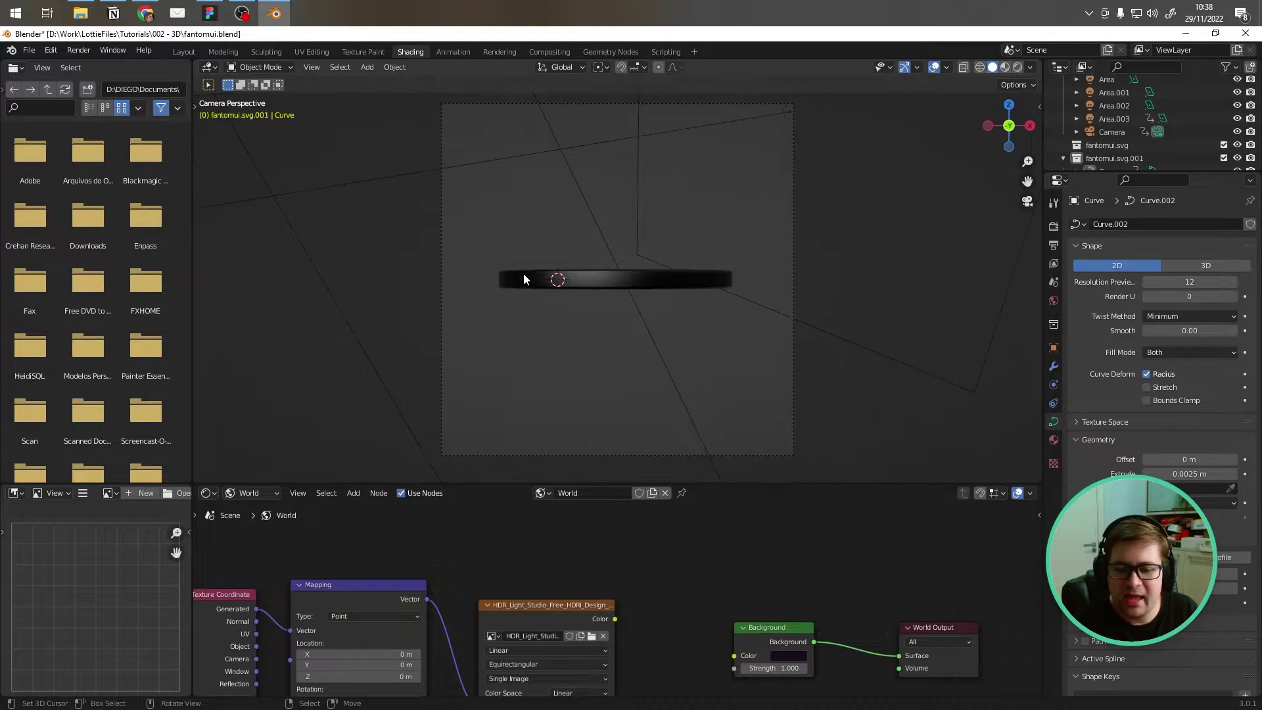
middle_click_drag(518, 201, 553, 248)
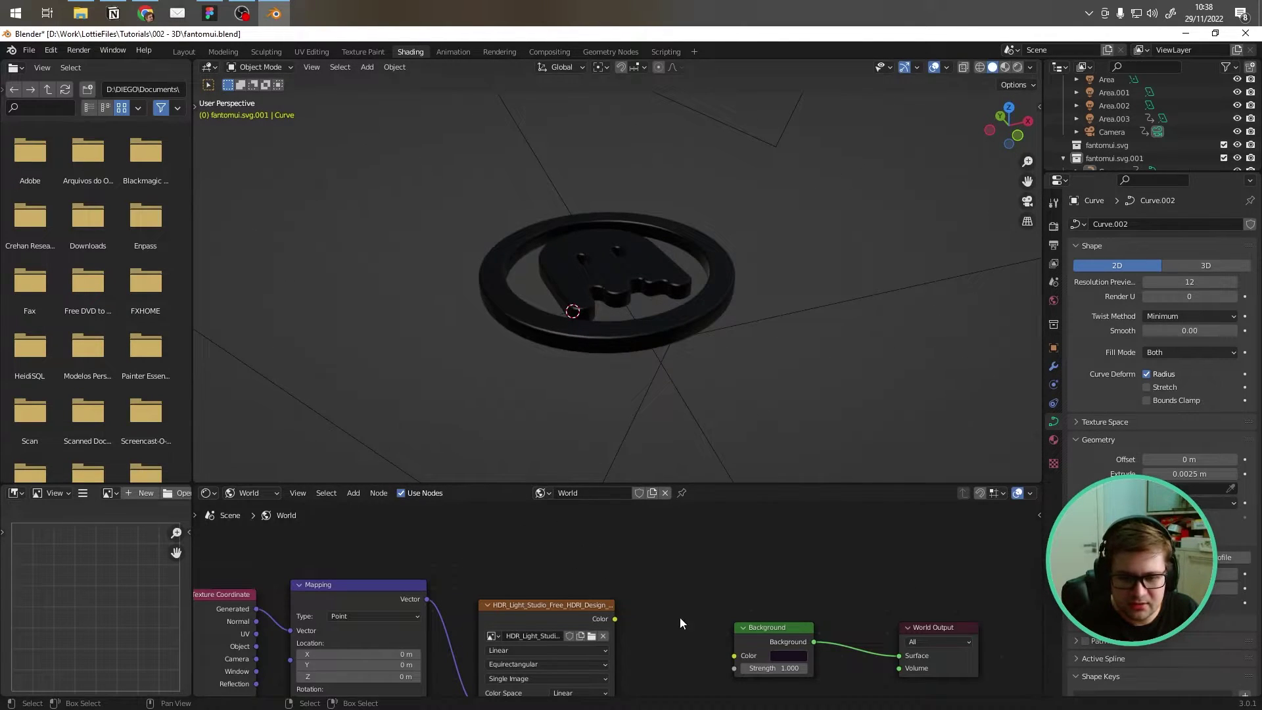
Step: Delete the Texture Coordinate, Mapping and HDRI texture nodes from the World shader, keeping only Background and World Output
scroll(528, 551, "down", 2)
middle_click_drag(510, 549, 536, 623)
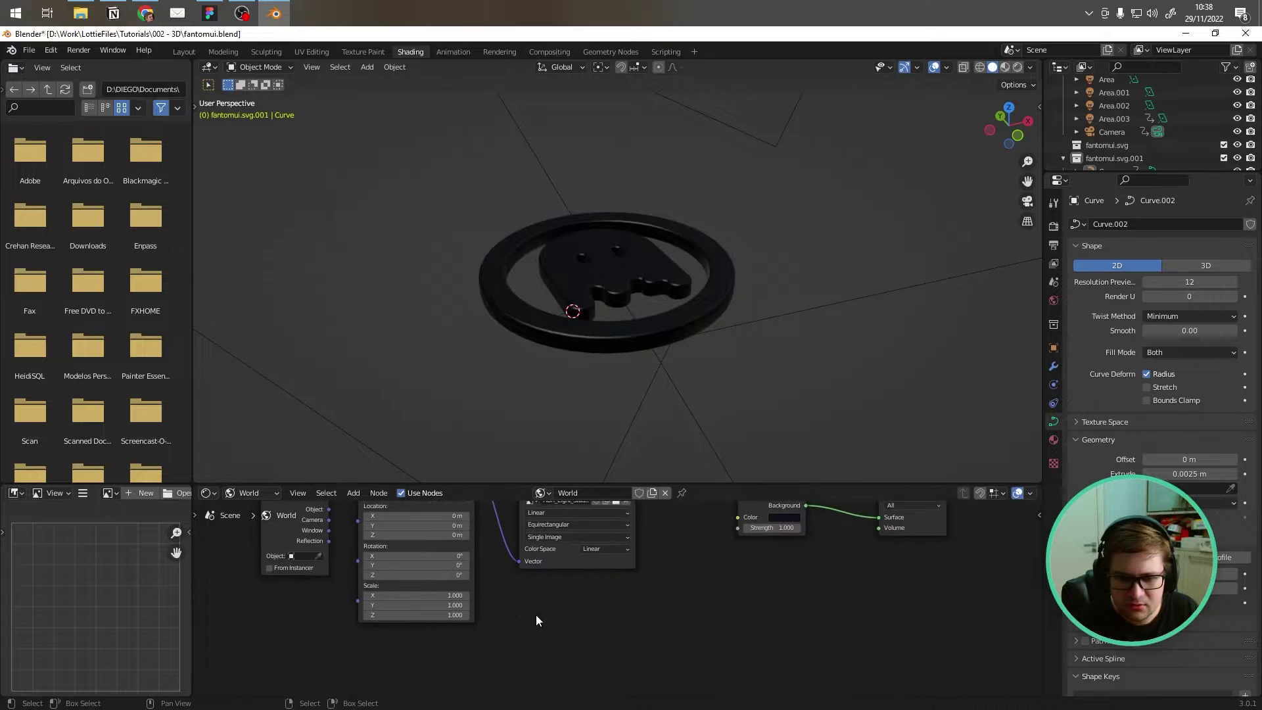
scroll(547, 616, "down", 5)
scroll(566, 634, "up", 1)
left_click_drag(661, 664, 310, 502)
key("Delete")
scroll(676, 572, "up", 1)
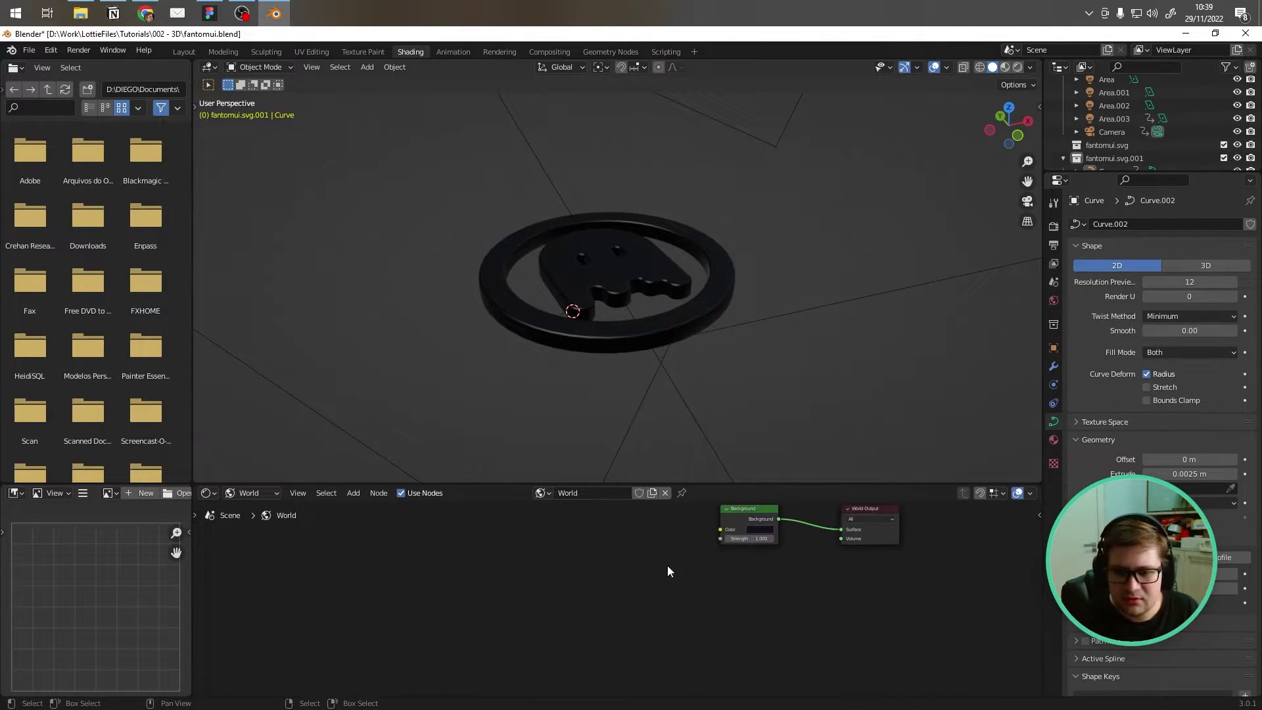
middle_click_drag(674, 568, 471, 606)
scroll(647, 585, "up", 2)
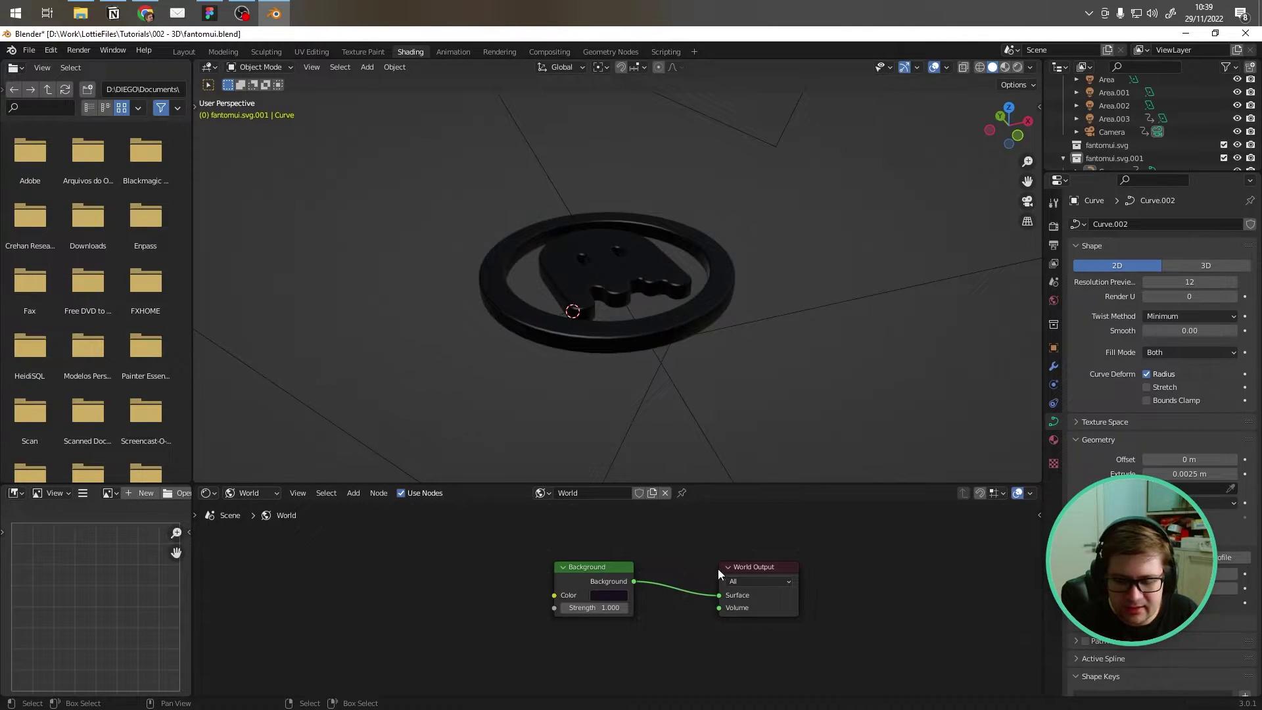
left_click(588, 569)
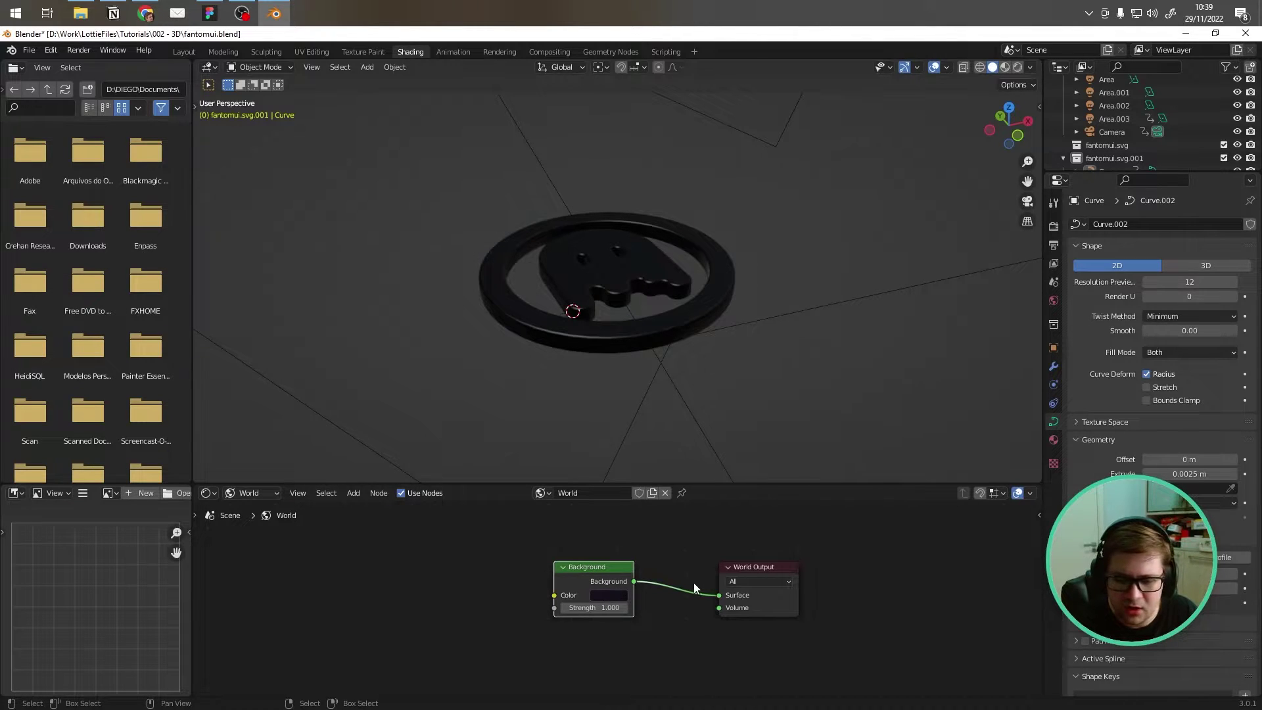
left_click(549, 539)
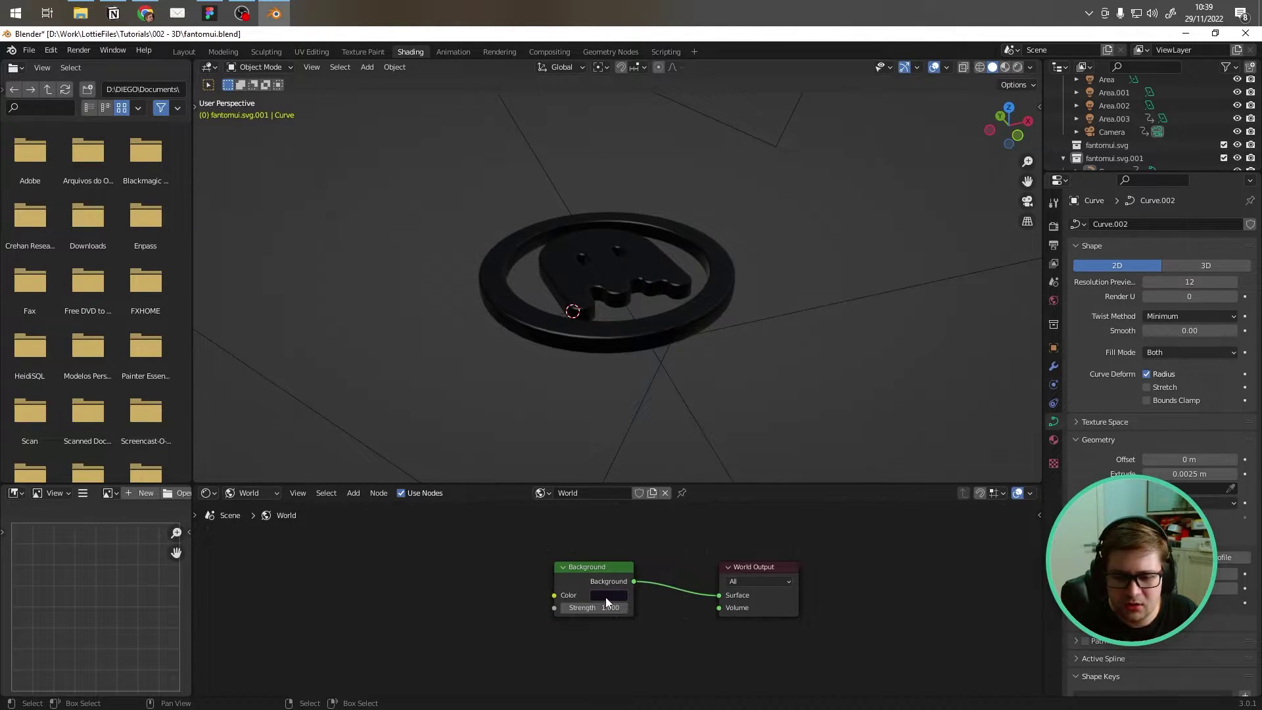
Step: Set the viewport shading to Material Preview and view the logo under its lights from several angles
left_click(605, 597)
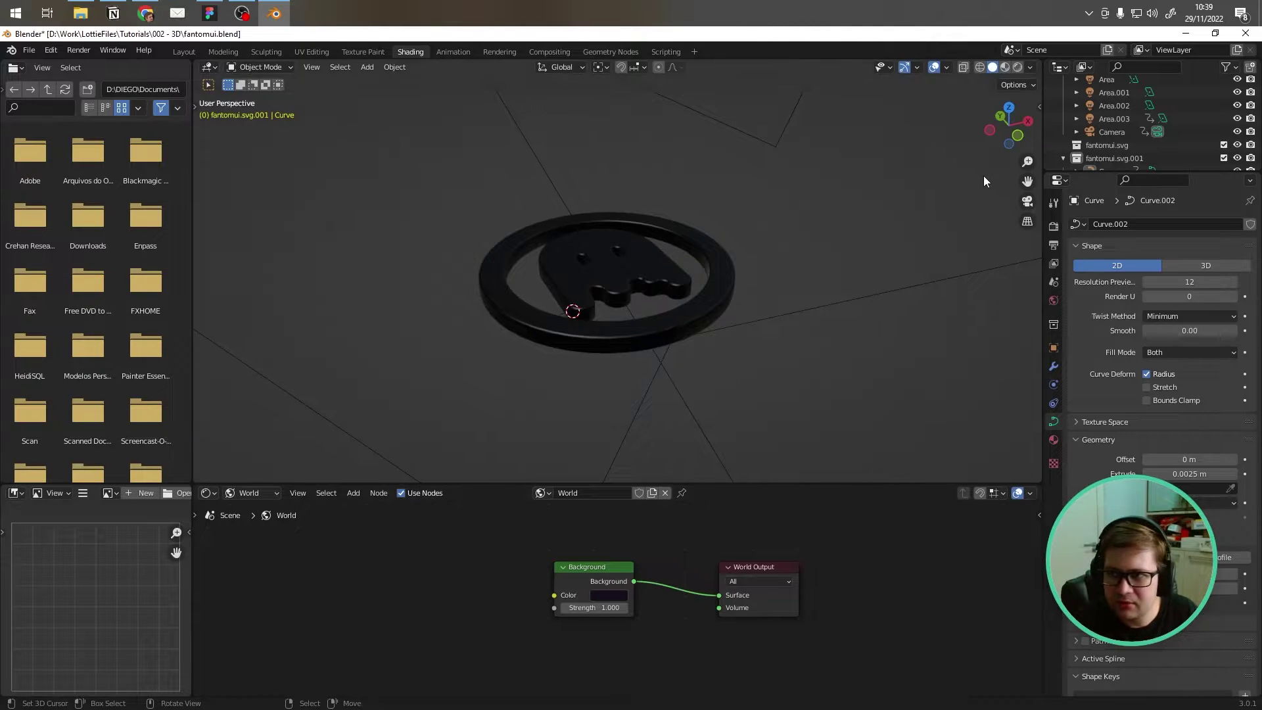
left_click(1006, 67)
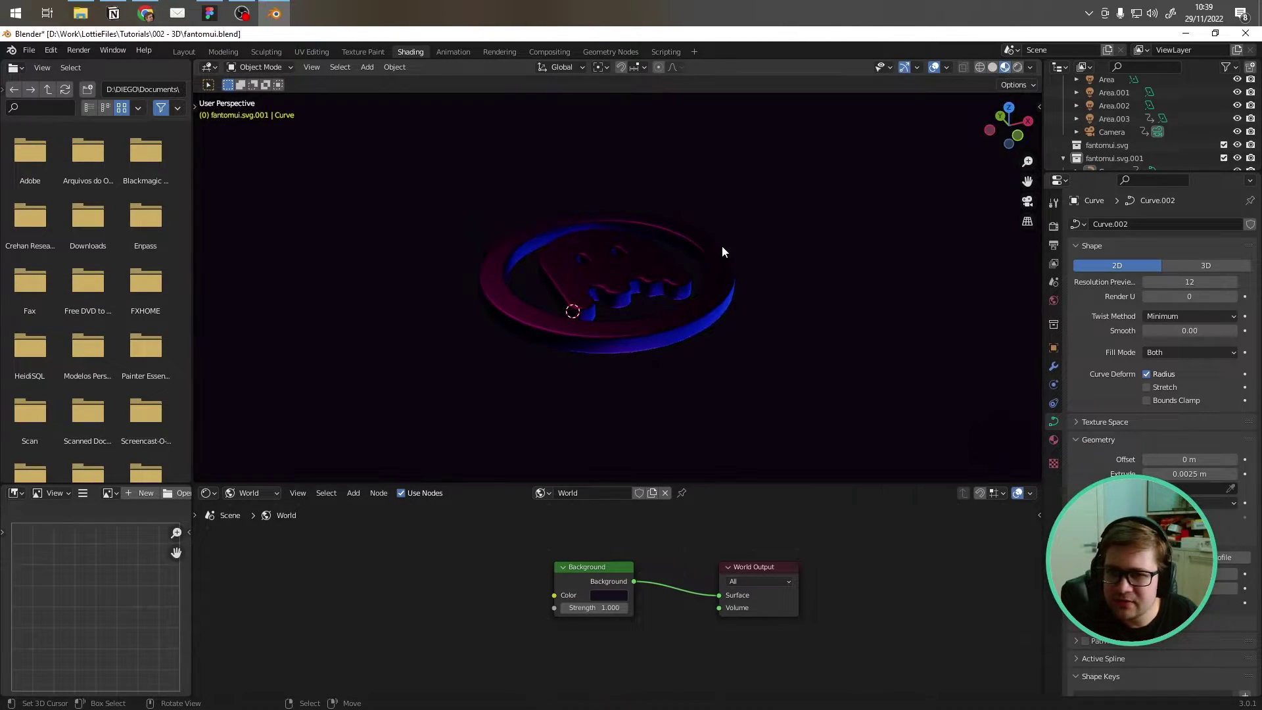
middle_click_drag(688, 283, 550, 328)
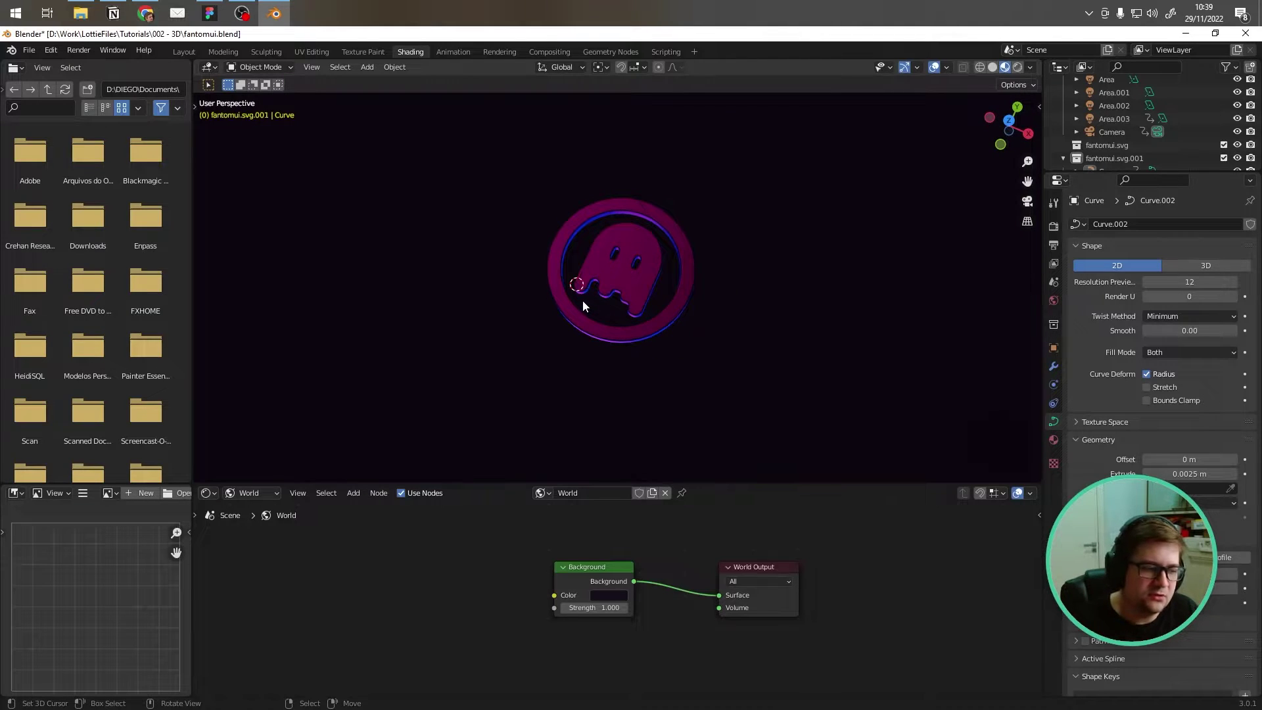
middle_click_drag(621, 306, 588, 238)
Step: Examine the pink Area light and the blue Area.001 light, comparing Solid and Material Preview shading
left_click(634, 155)
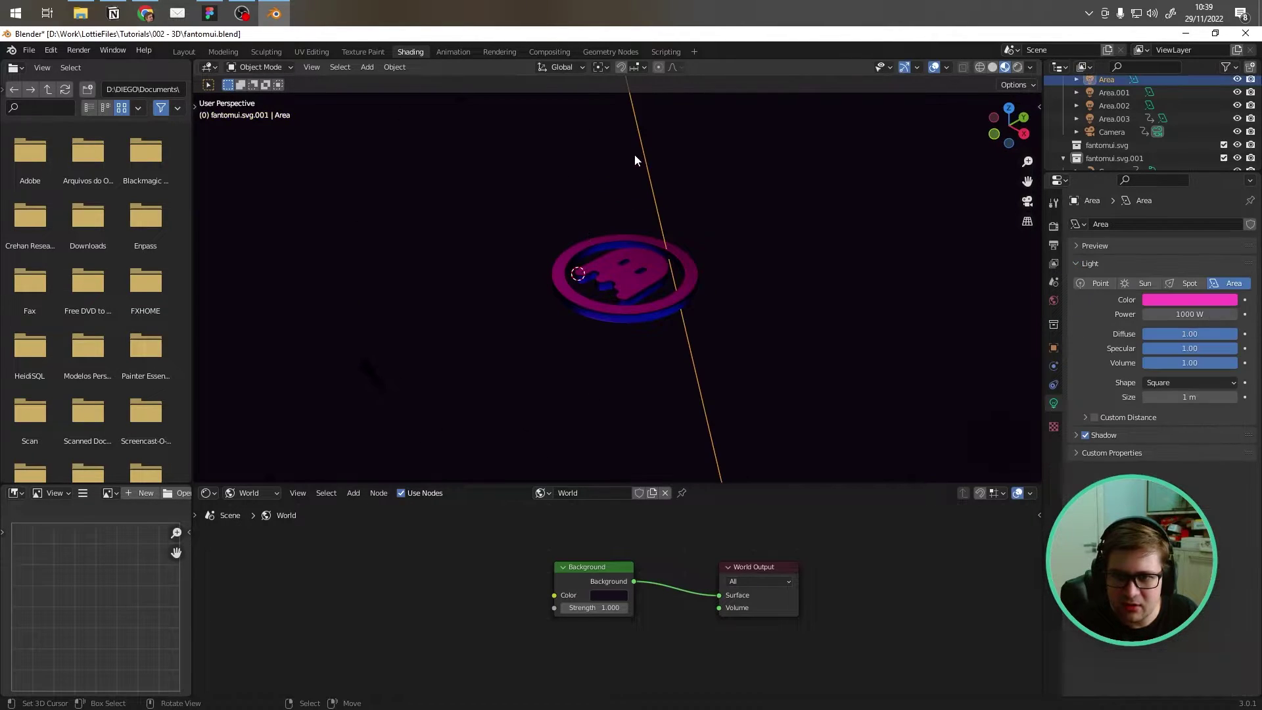
left_click(461, 211)
left_click(992, 66)
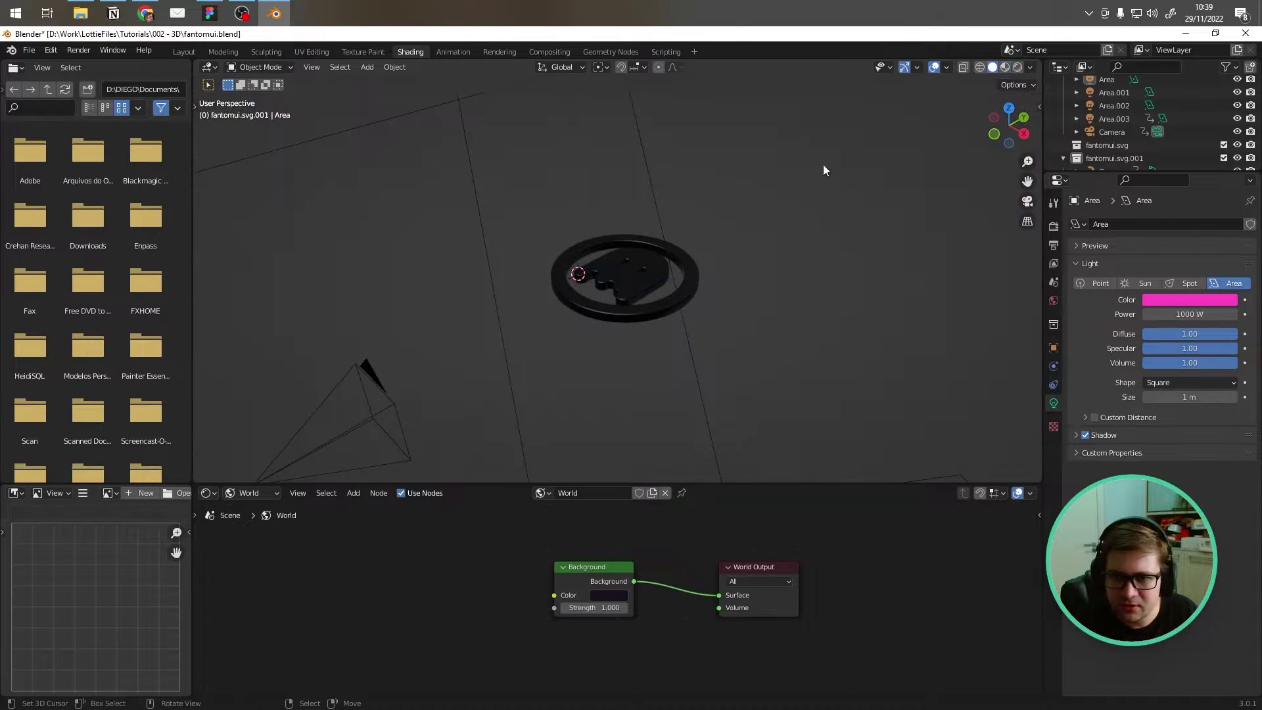
left_click(492, 288)
left_click(1005, 66)
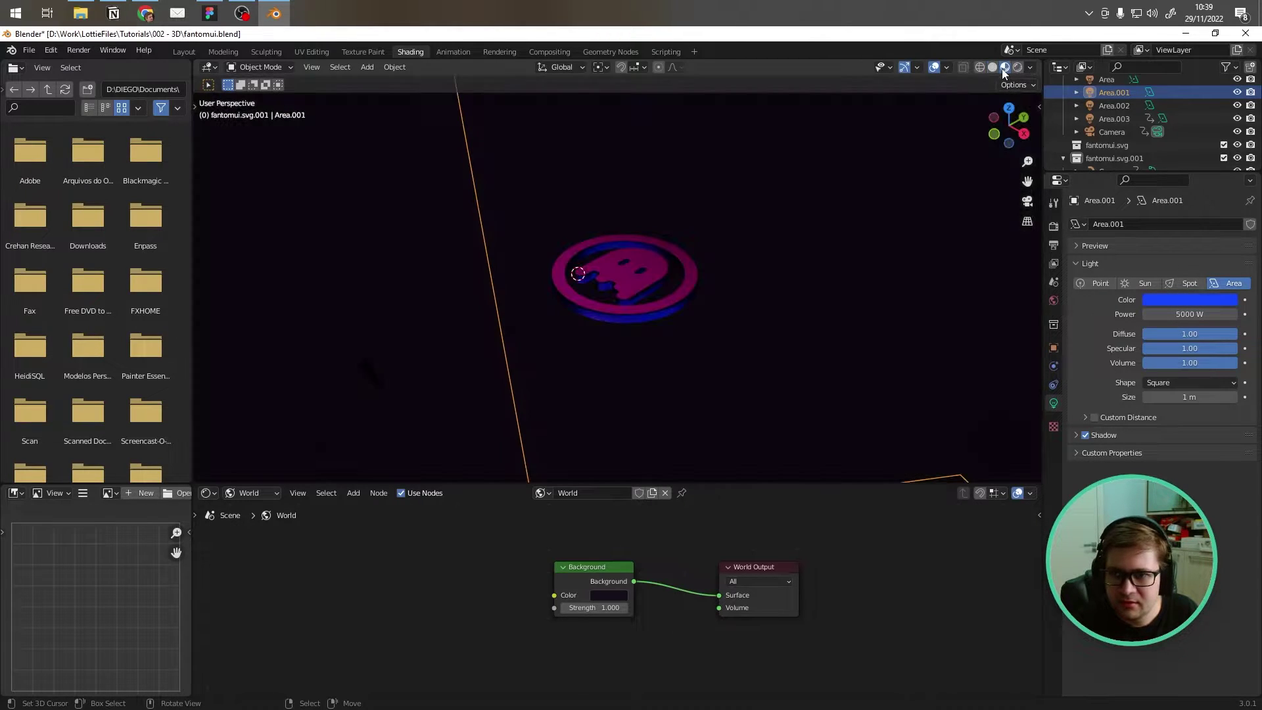
left_click(625, 267)
key("alt+a")
Step: Check the World background colour, then inspect the ring and ghost curves under the coloured lights
left_click(604, 596)
mouse_move(688, 507)
left_mouse_down()
mouse_move(688, 454)
mouse_move(688, 514)
left_mouse_up()
left_click(627, 309)
left_click(585, 320)
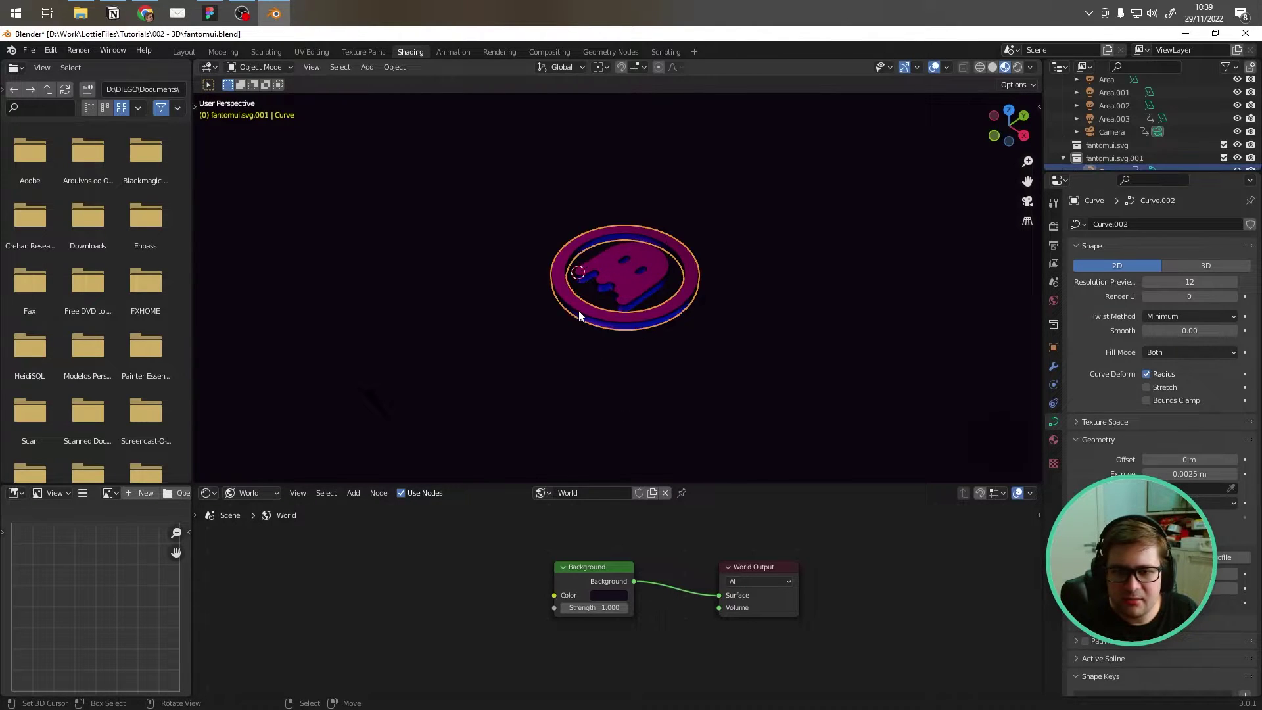
left_click(634, 293)
middle_click_drag(628, 344, 635, 408)
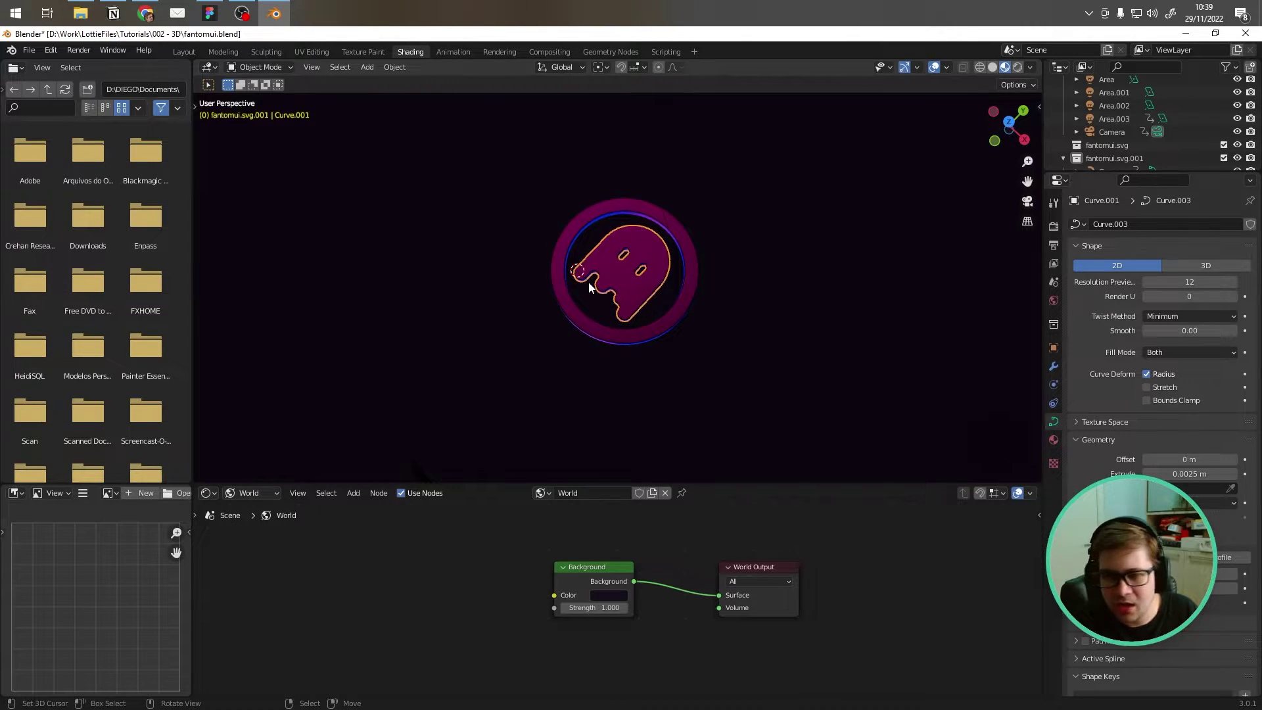
Step: Switch to Chrome to examine the logo's look on the FantomUI landing page, then return to Blender
left_click(145, 13)
scroll(550, 447, "down", 3)
scroll(544, 439, "up", 2)
left_click(274, 13)
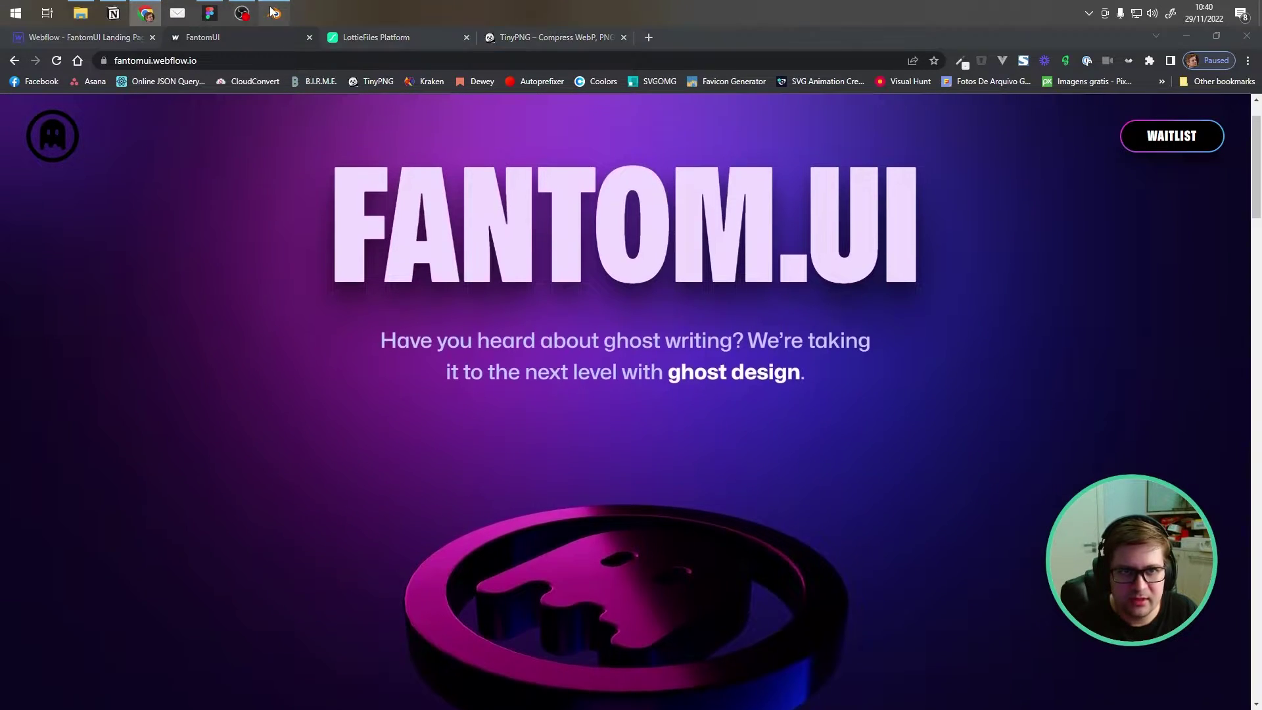
scroll(601, 382, "up", 2)
Step: Set the shader editor to Object shaders and check which material the ring and the ghost use
left_click(265, 492)
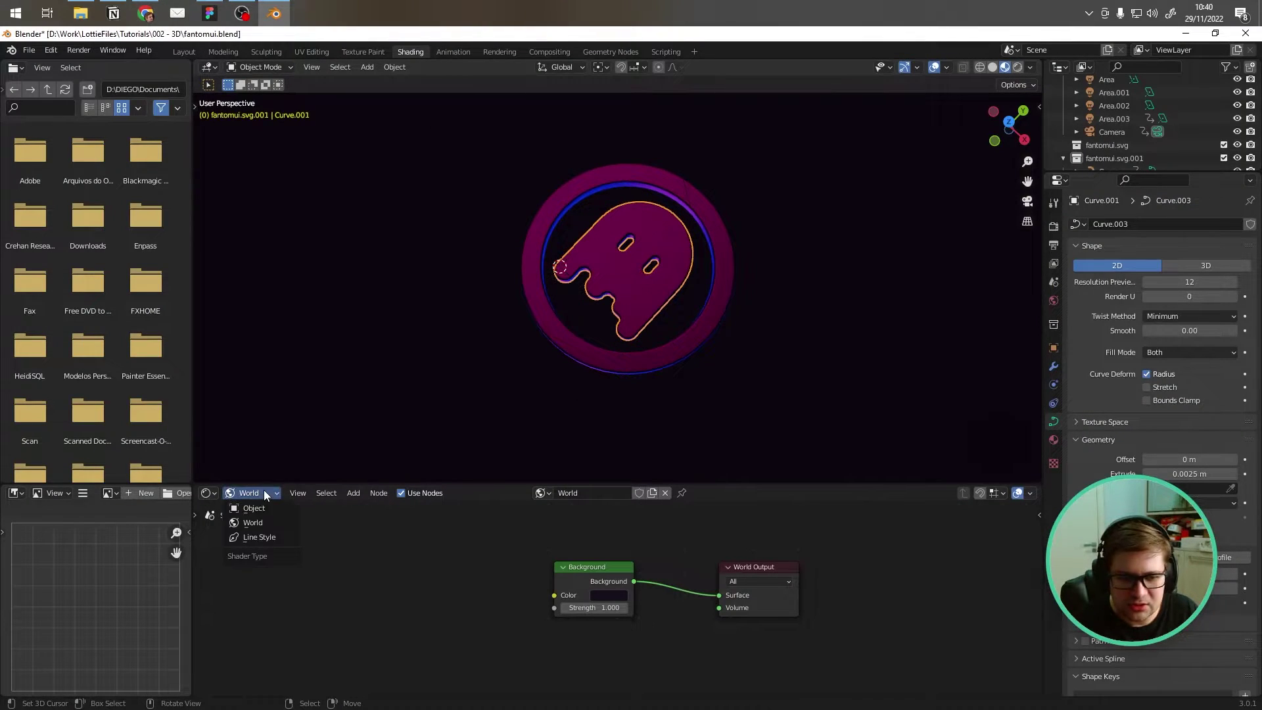
left_click(262, 507)
left_click(565, 361)
left_click(617, 303)
left_click(549, 209)
left_click(602, 295)
left_click(585, 359)
left_click(612, 307)
left_click(586, 353)
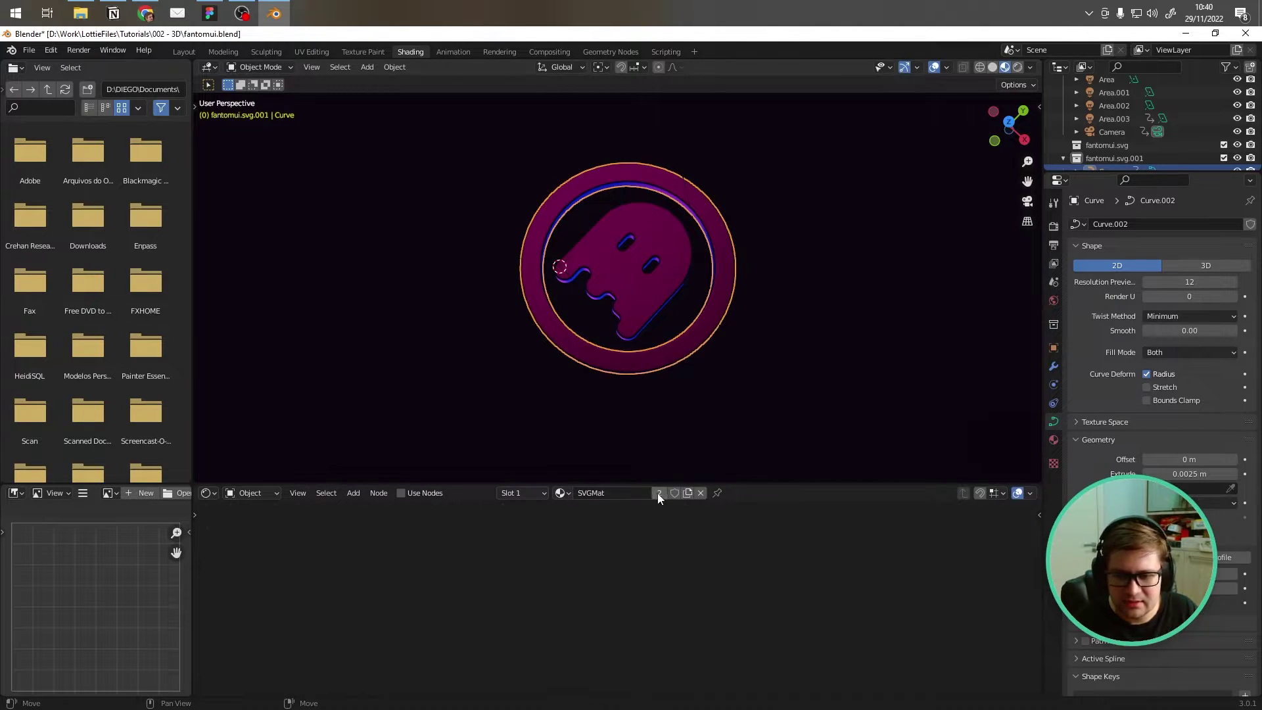
left_click(625, 328)
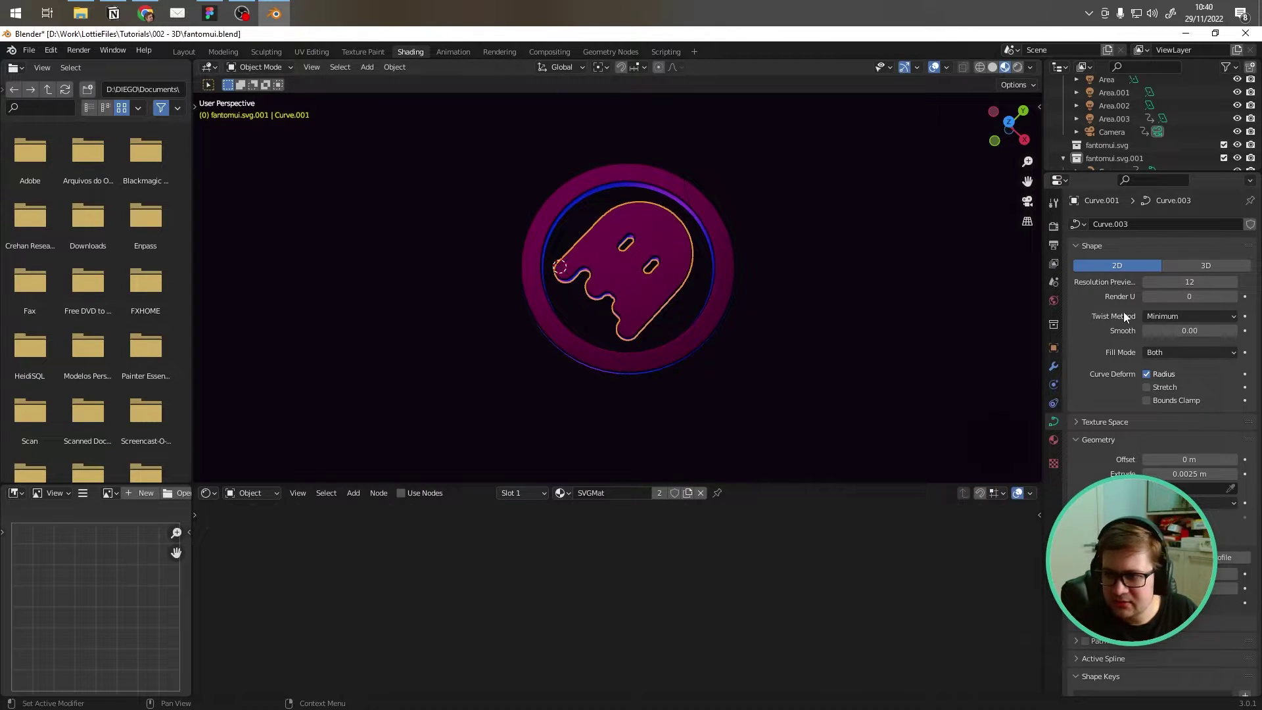
Step: Replace the ghost curve's SVGMat material with the existing metal material
left_click(1053, 440)
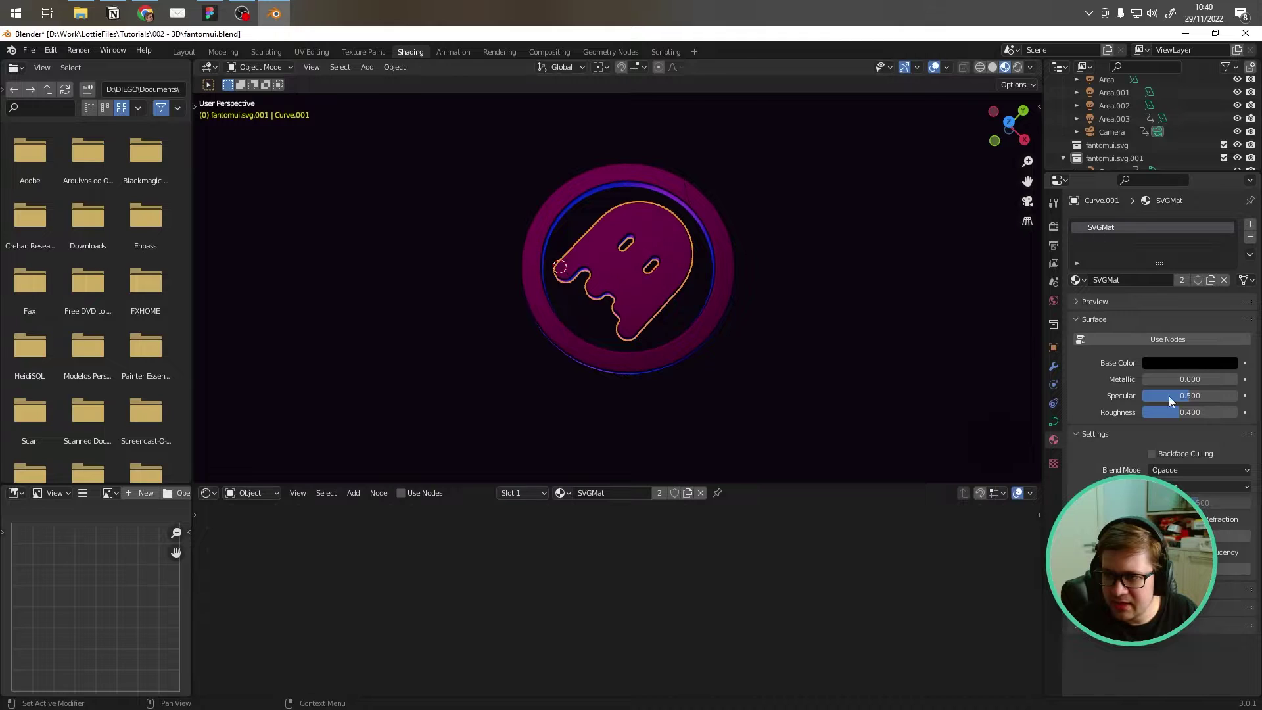
left_click(1077, 280)
left_click(1076, 280)
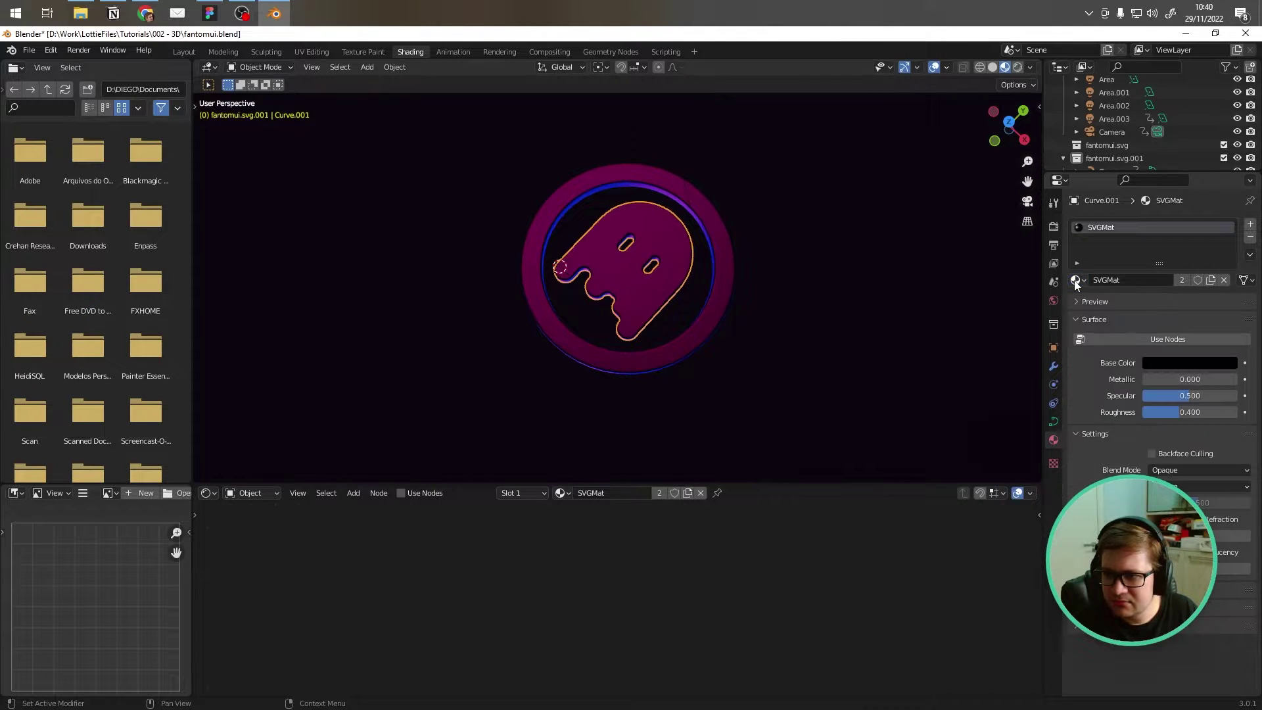
left_click(560, 493)
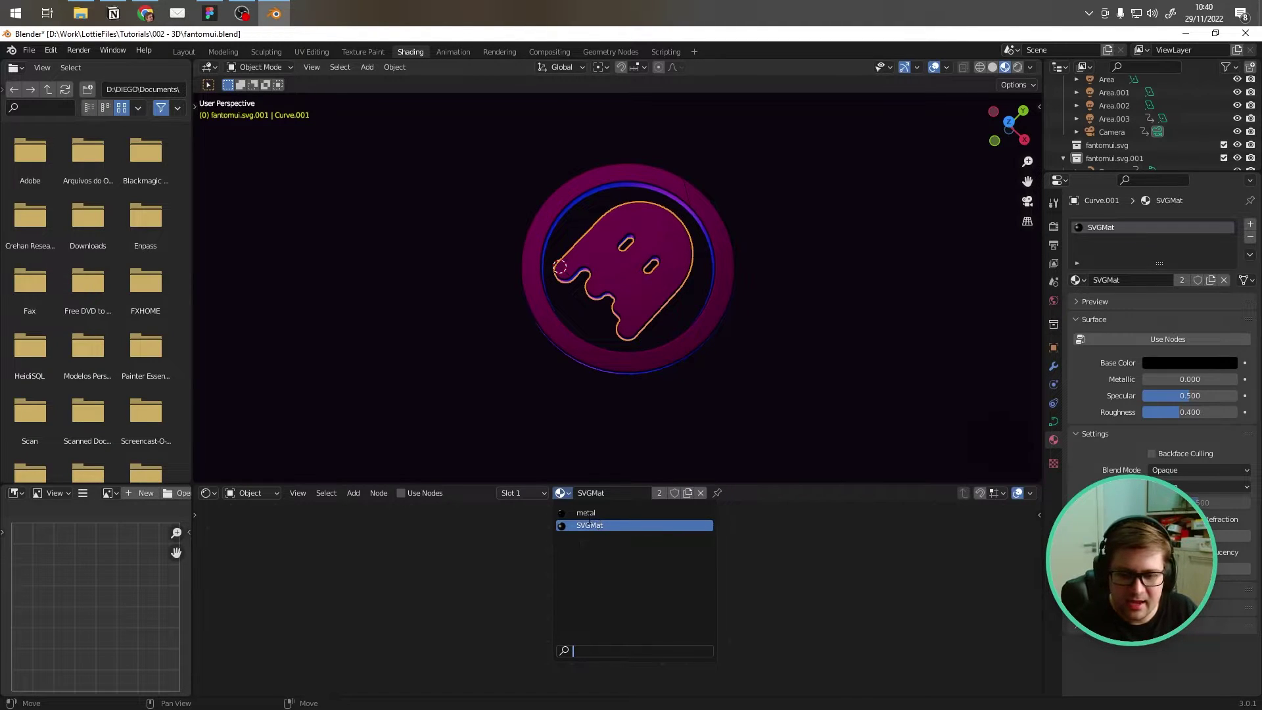
left_click(590, 513)
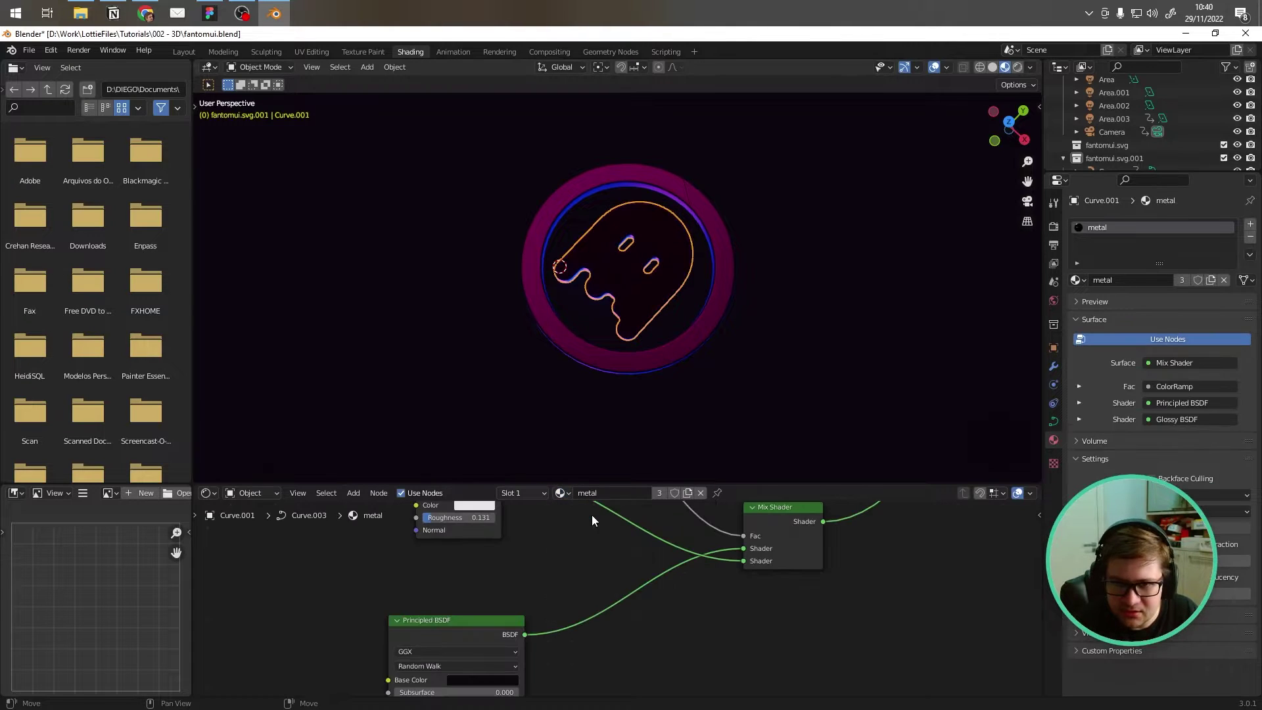
Step: Replace the ring curve's SVGMat material with the existing metal material
left_click(607, 366)
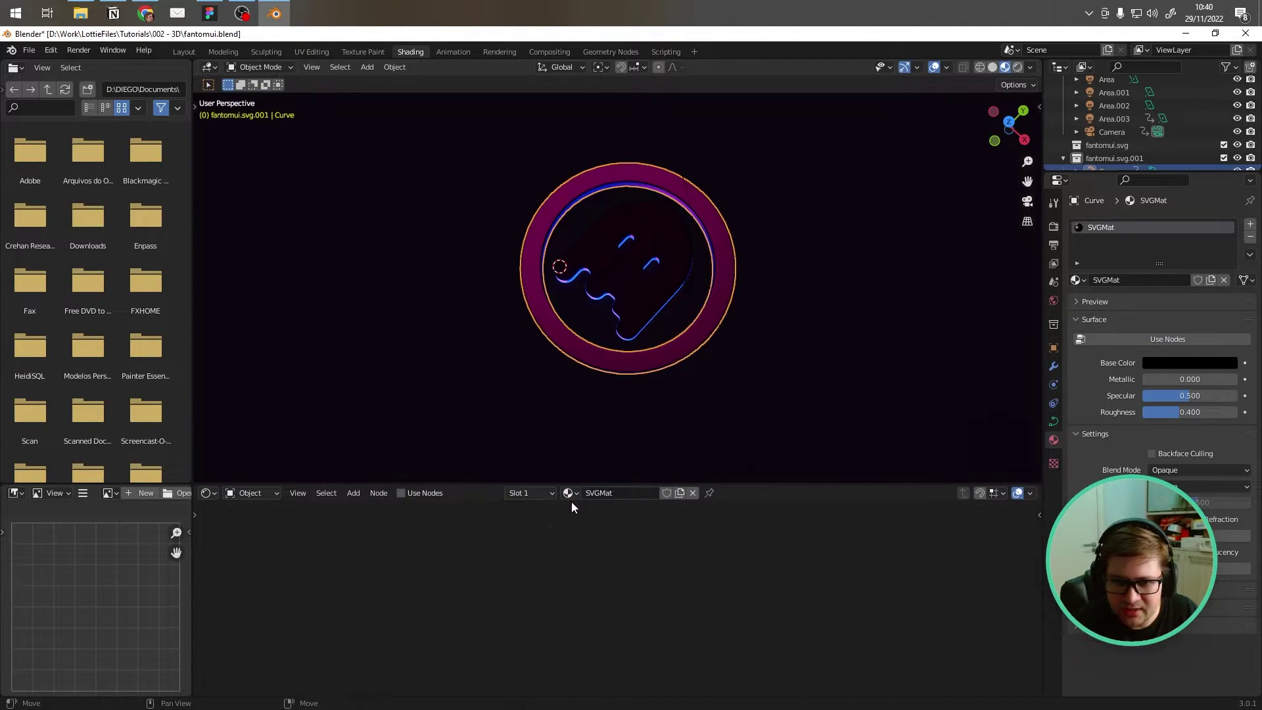
left_click(570, 496)
left_click(591, 514)
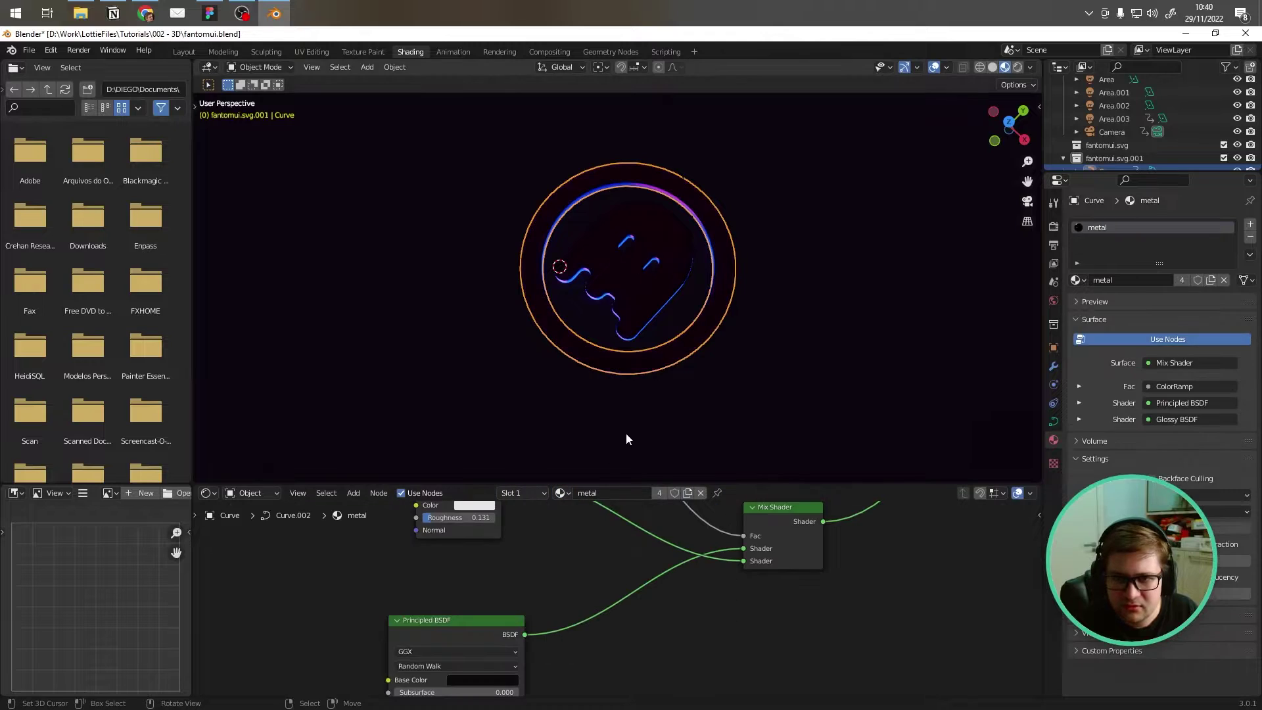
middle_click_drag(628, 429, 603, 406)
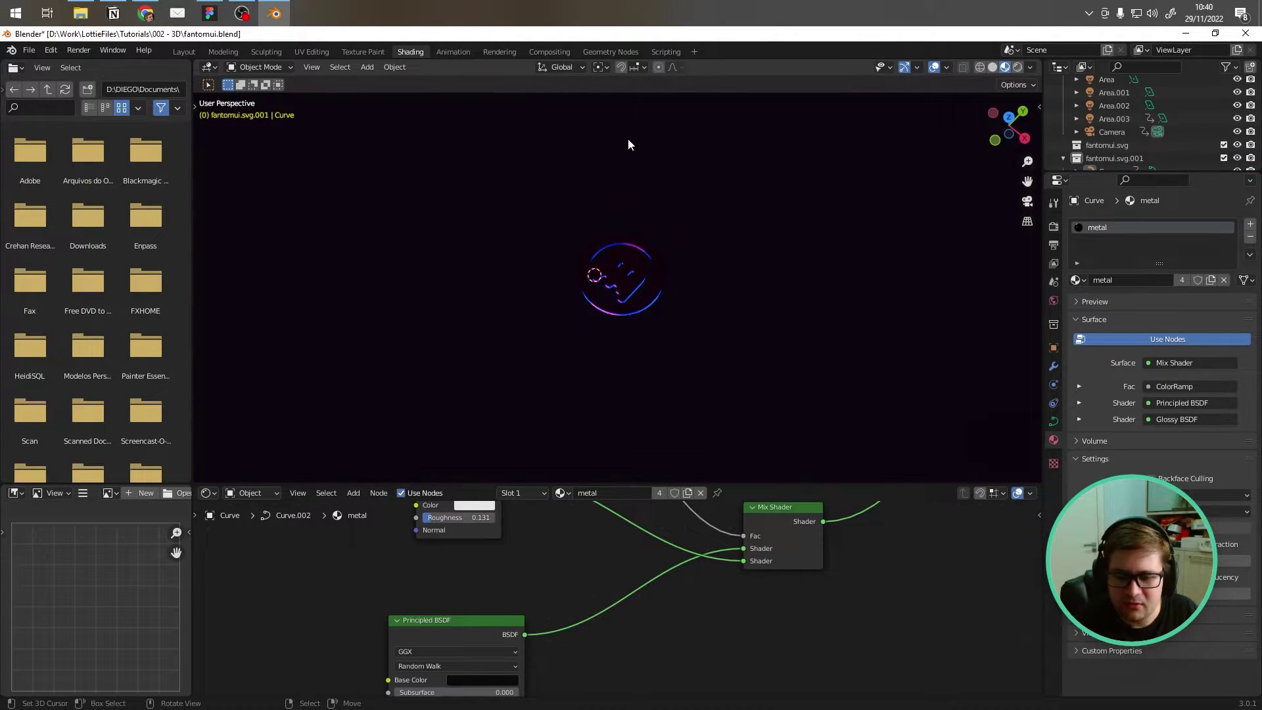
Step: Enlarge the node editor area and move the Material Output node closer to the Mix Shader
scroll(613, 262, "up", 3)
scroll(530, 582, "down", 6)
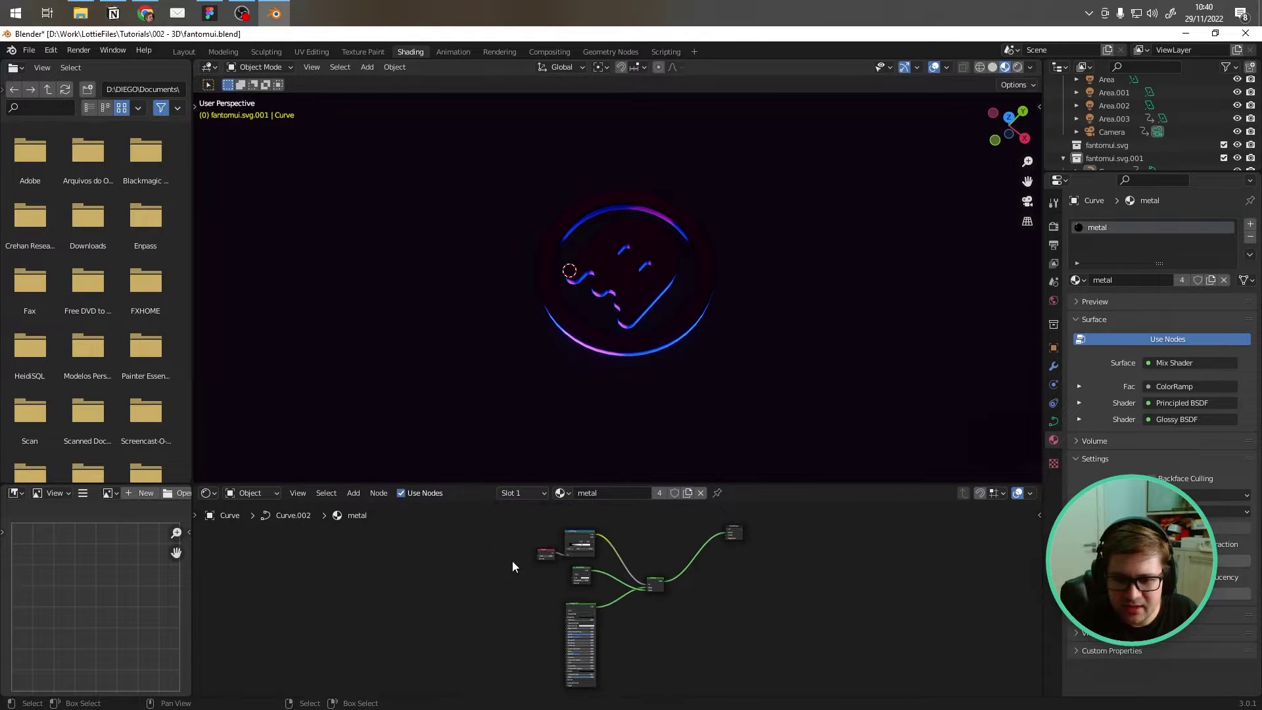
left_click_drag(600, 485, 598, 434)
left_click_drag(666, 496, 671, 532)
scroll(541, 566, "up", 4)
middle_click_drag(541, 566, 723, 545)
left_click(899, 490)
left_click_drag(914, 475, 821, 580)
Step: Examine the metal material's node tree, including the Glossy BSDF, Principled BSDF and Mix Shader nodes
scroll(621, 574, "up", 6)
scroll(612, 597, "up", 2)
middle_click_drag(619, 640, 651, 550)
scroll(617, 569, "down", 4)
scroll(576, 537, "down", 1)
middle_click_drag(652, 630, 636, 526)
scroll(576, 536, "down", 3)
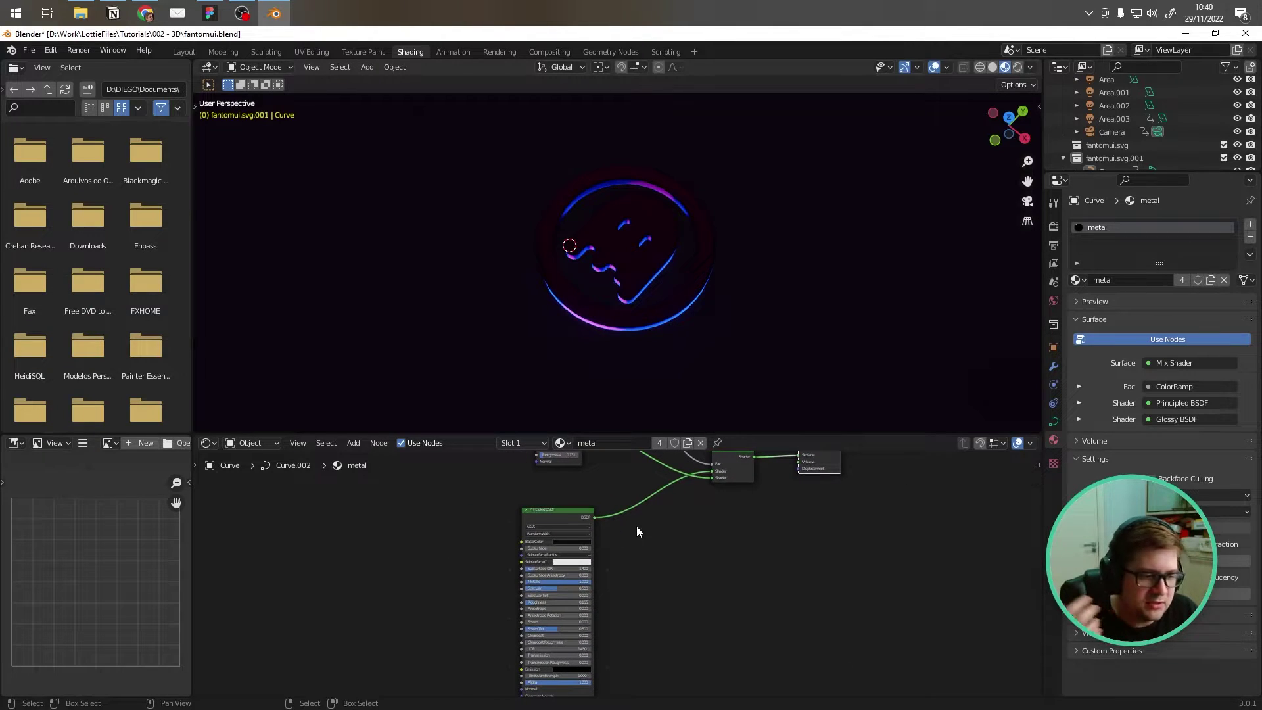
left_click(692, 575)
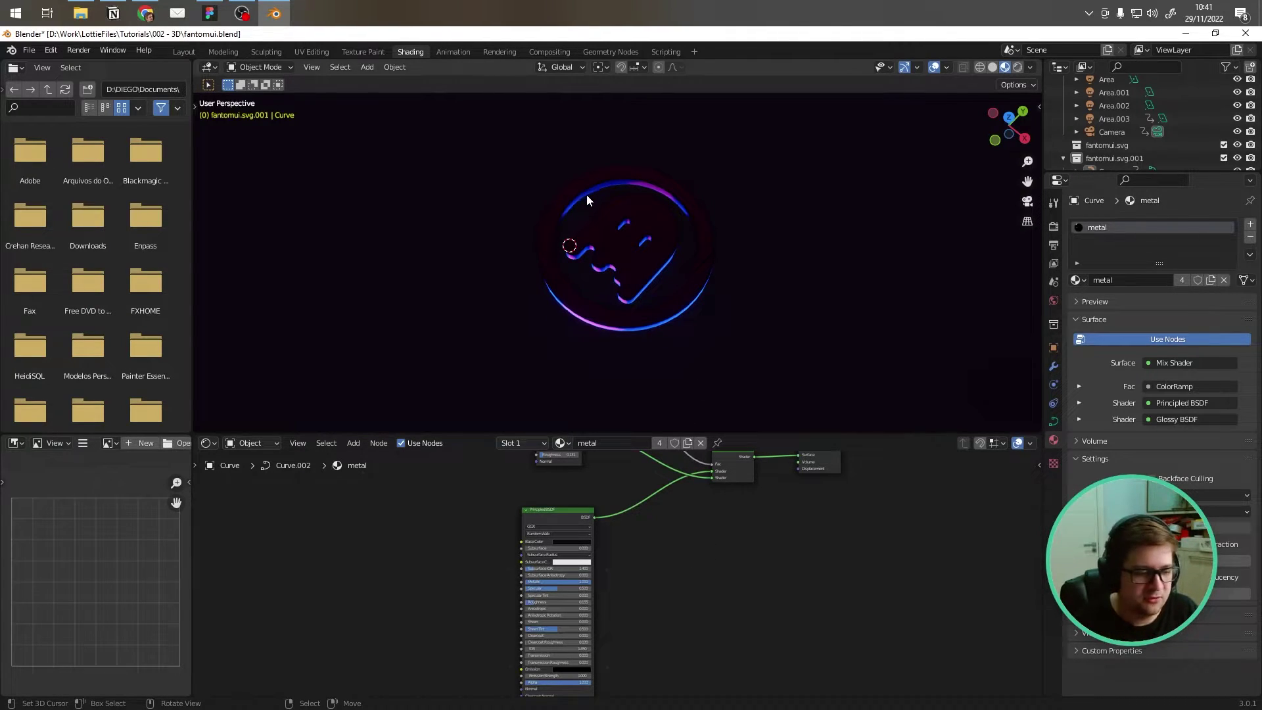
middle_click_drag(724, 538, 656, 611)
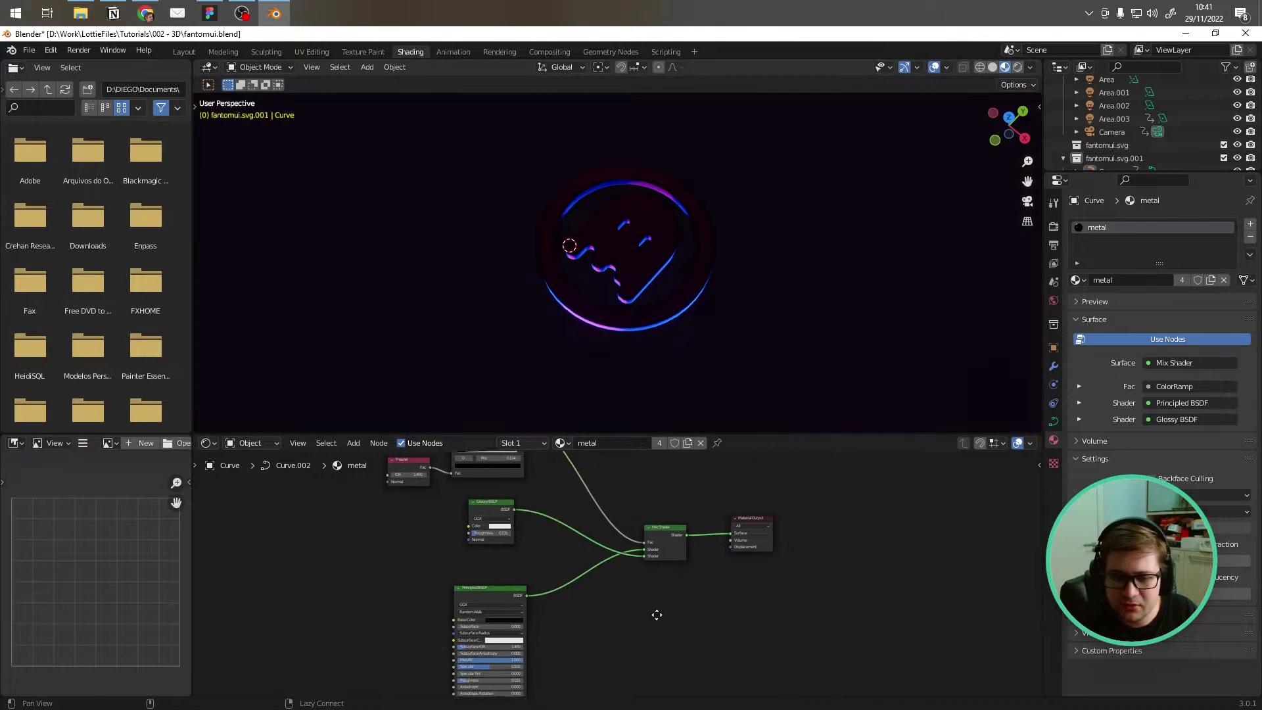
Step: Review metal in the list of available materials and check its look on the ghost and ring
left_click(559, 442)
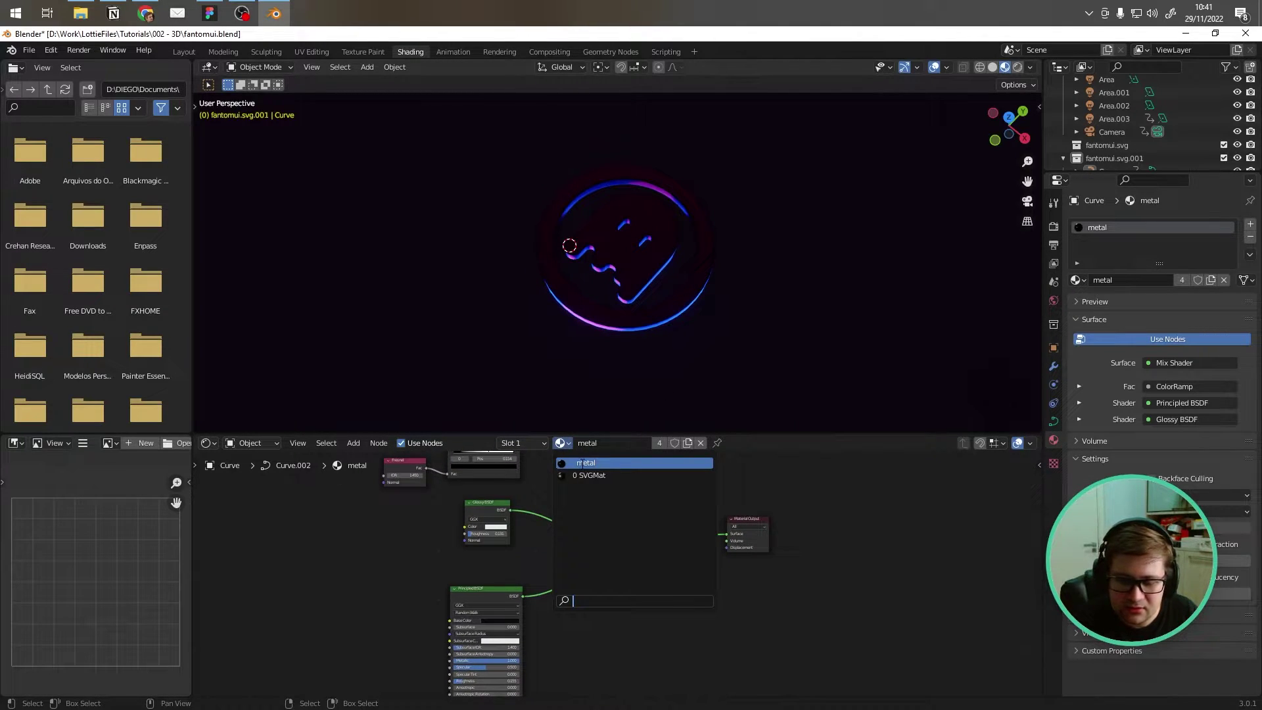
left_click(578, 463)
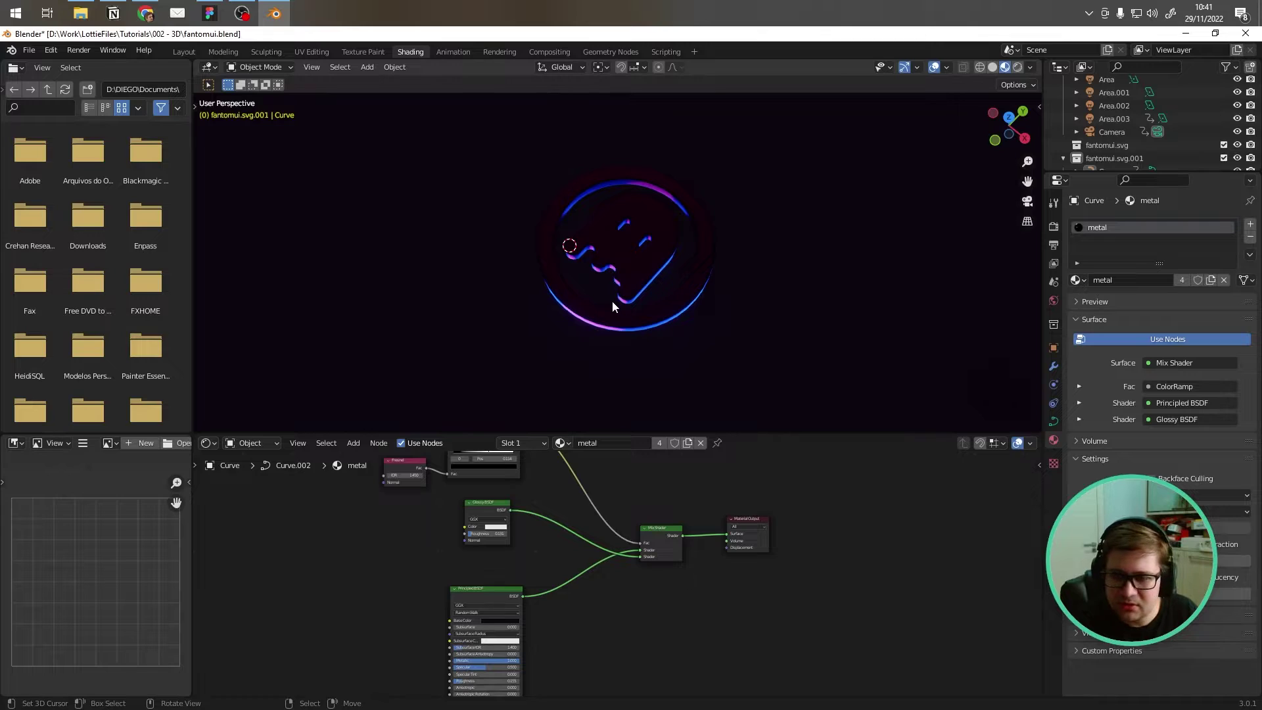
left_click(599, 257)
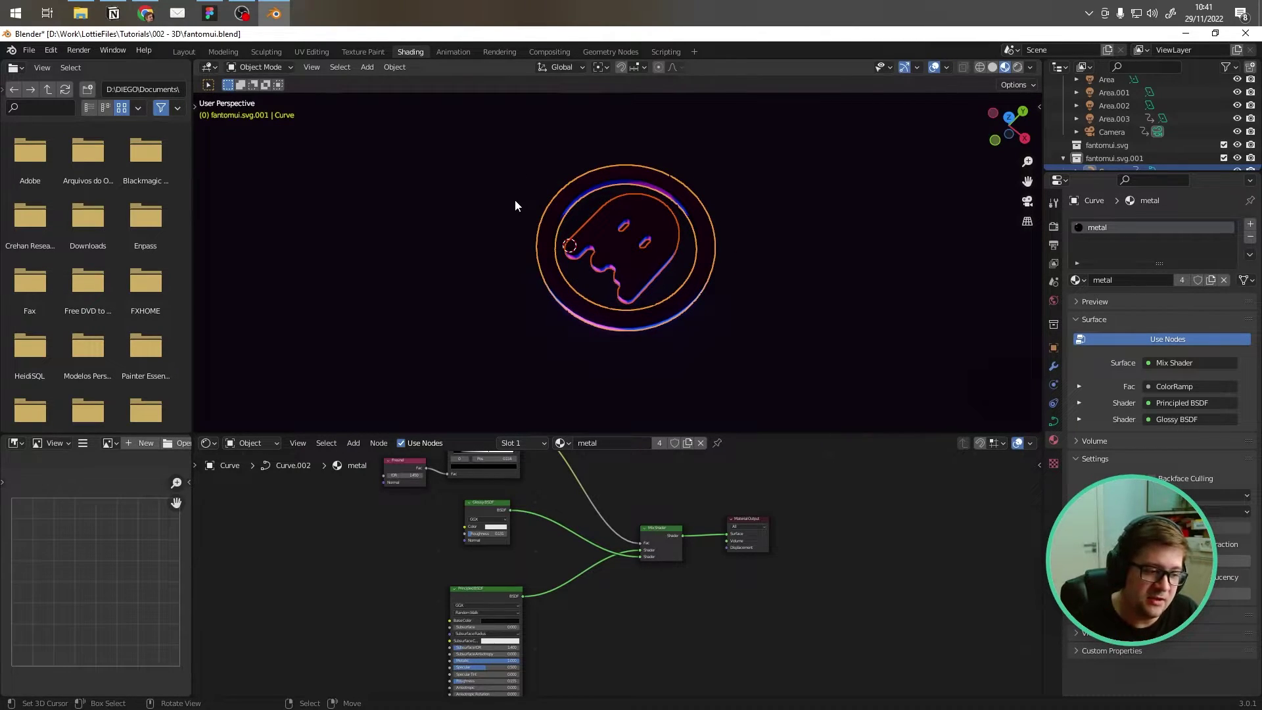
scroll(537, 238, "down", 3)
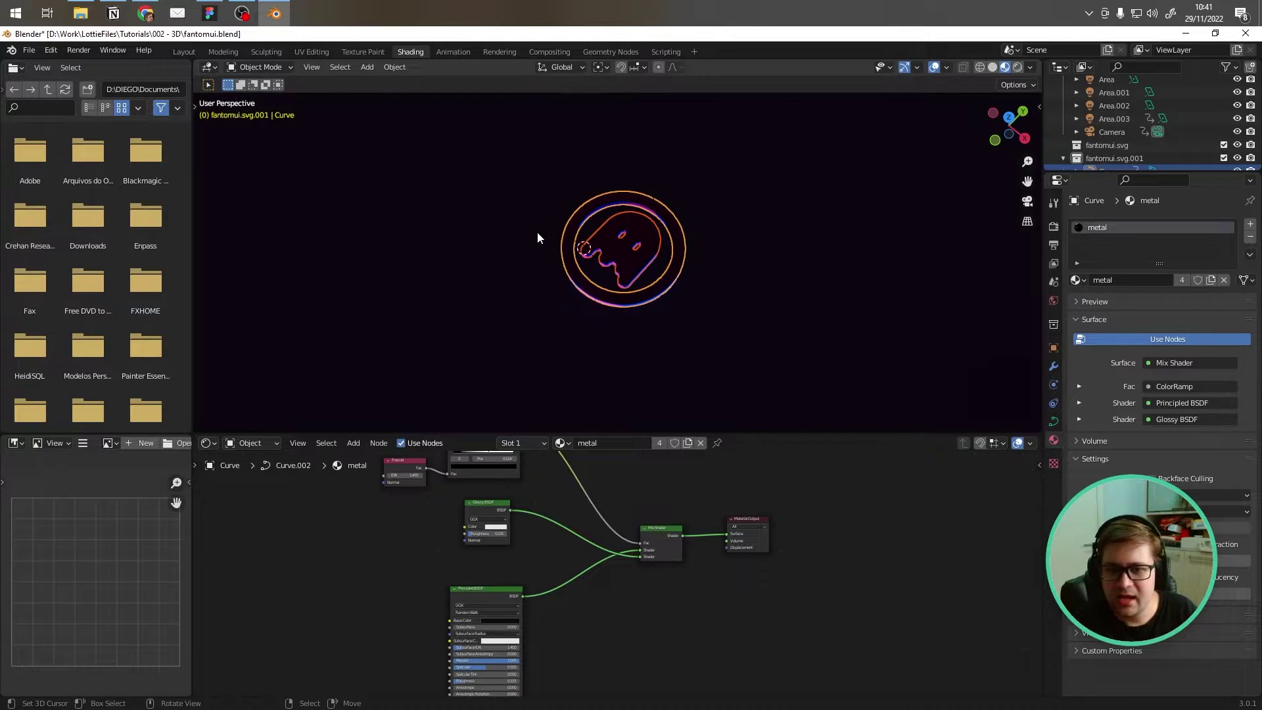
left_click(546, 222)
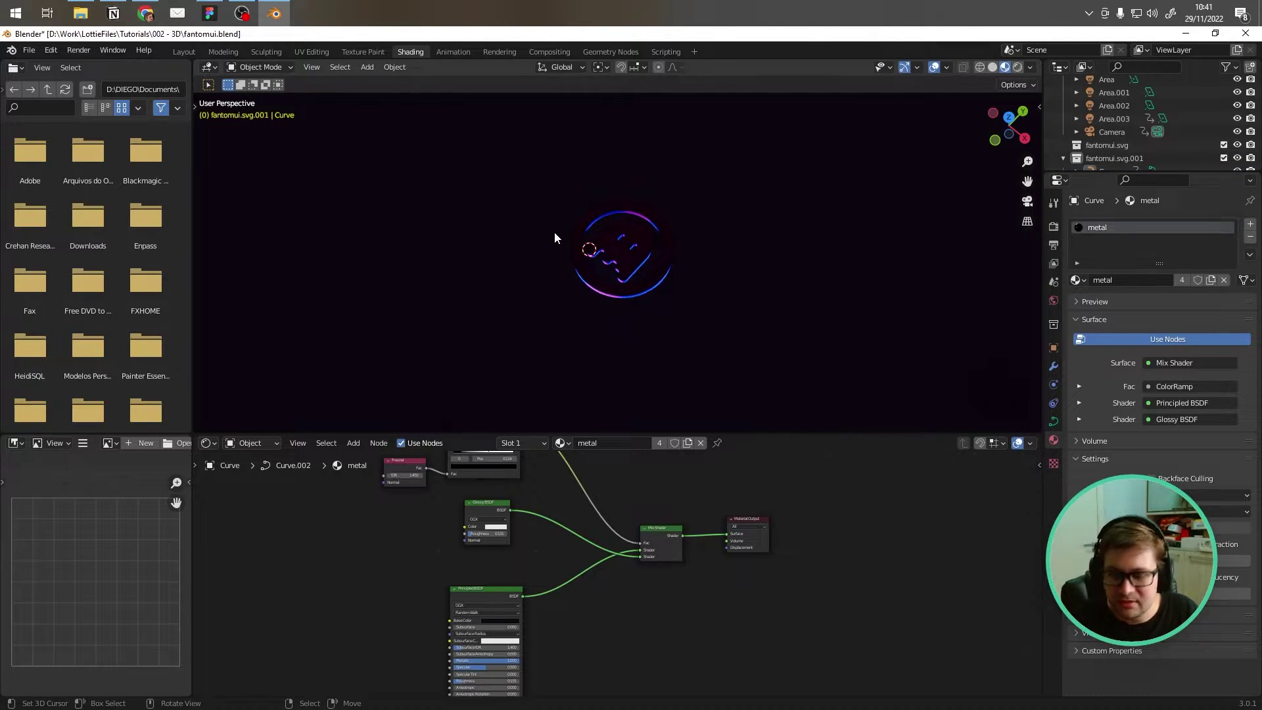
Step: View the logo through the scene camera
key("KP_0")
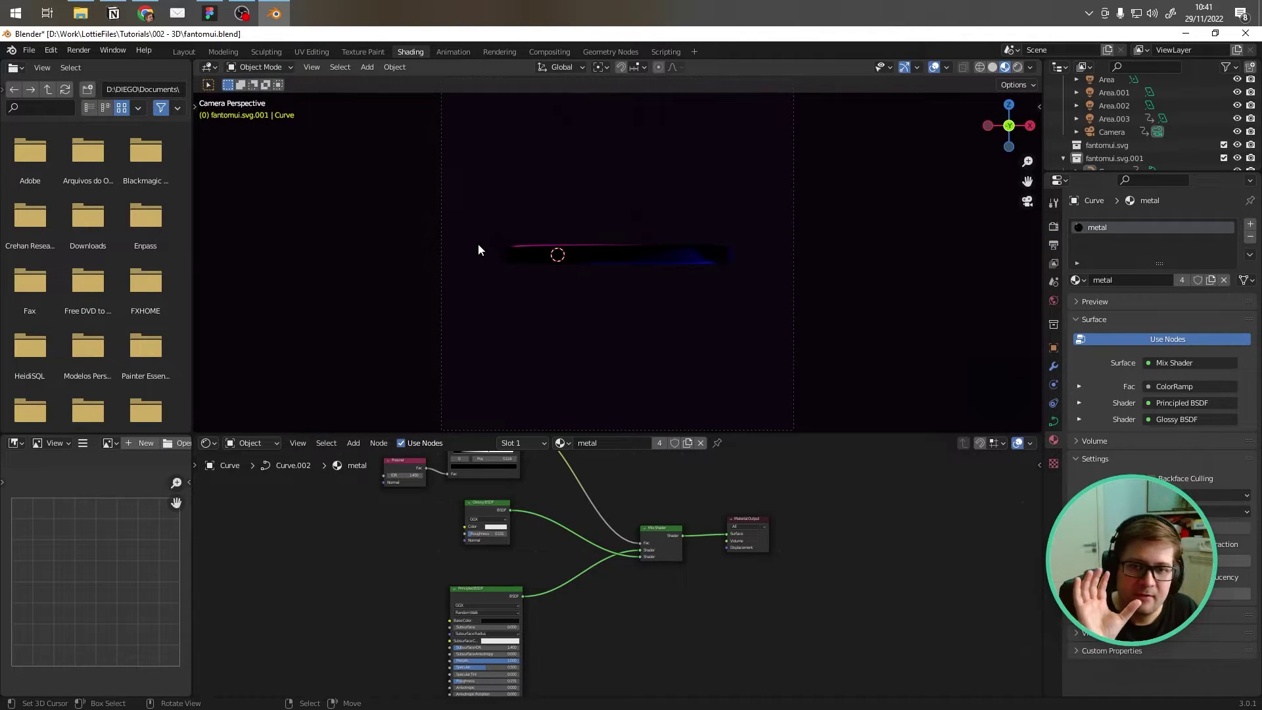
left_click(605, 255)
left_click(512, 214)
Step: Switch to Chrome to study how the logo rotates while scrolling the FantomUI page, then return to Blender
left_click(146, 13)
scroll(607, 606, "down", 4)
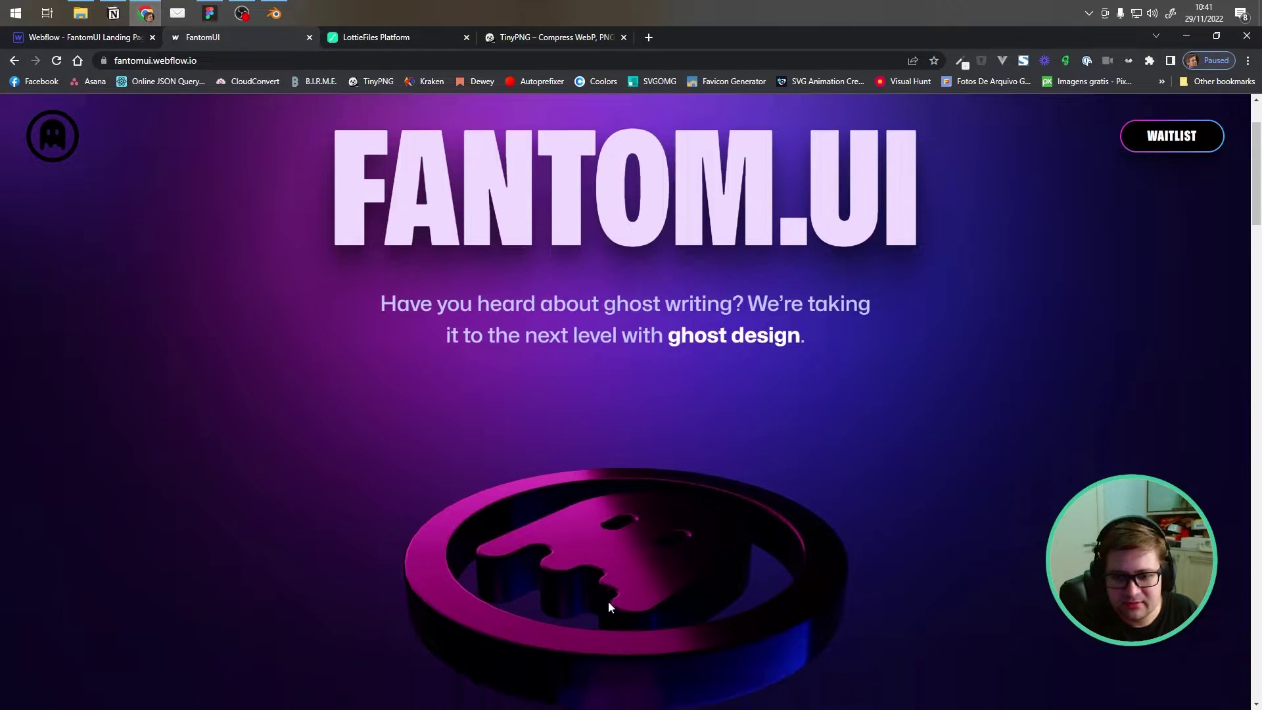
scroll(631, 403, "up", 2)
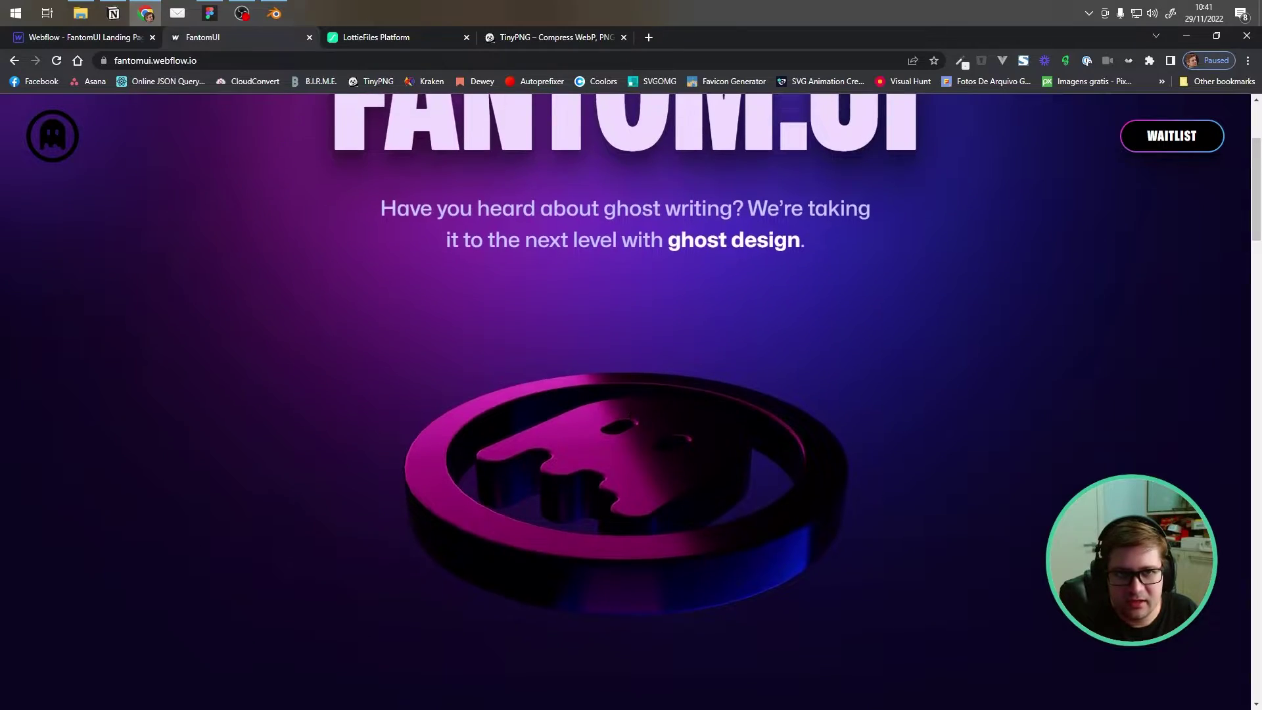
scroll(638, 394, "down", 5)
scroll(652, 388, "down", 3)
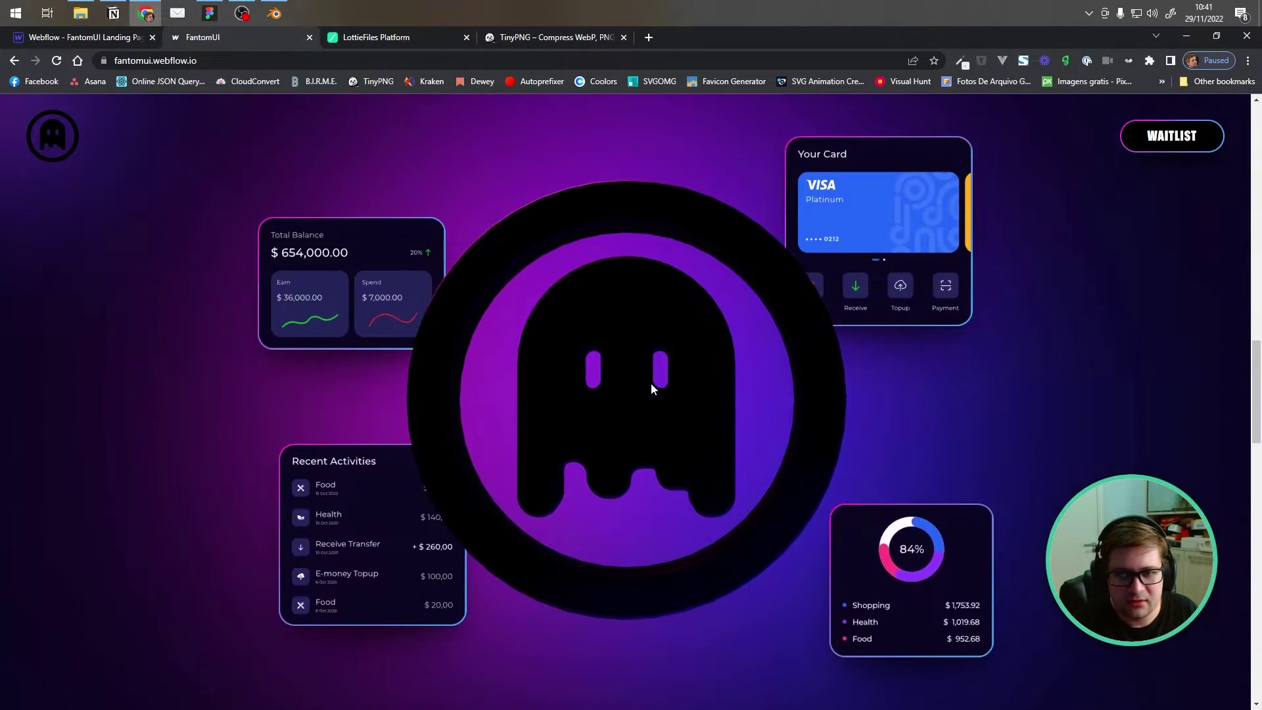
scroll(649, 384, "up", 10)
key("alt+Tab")
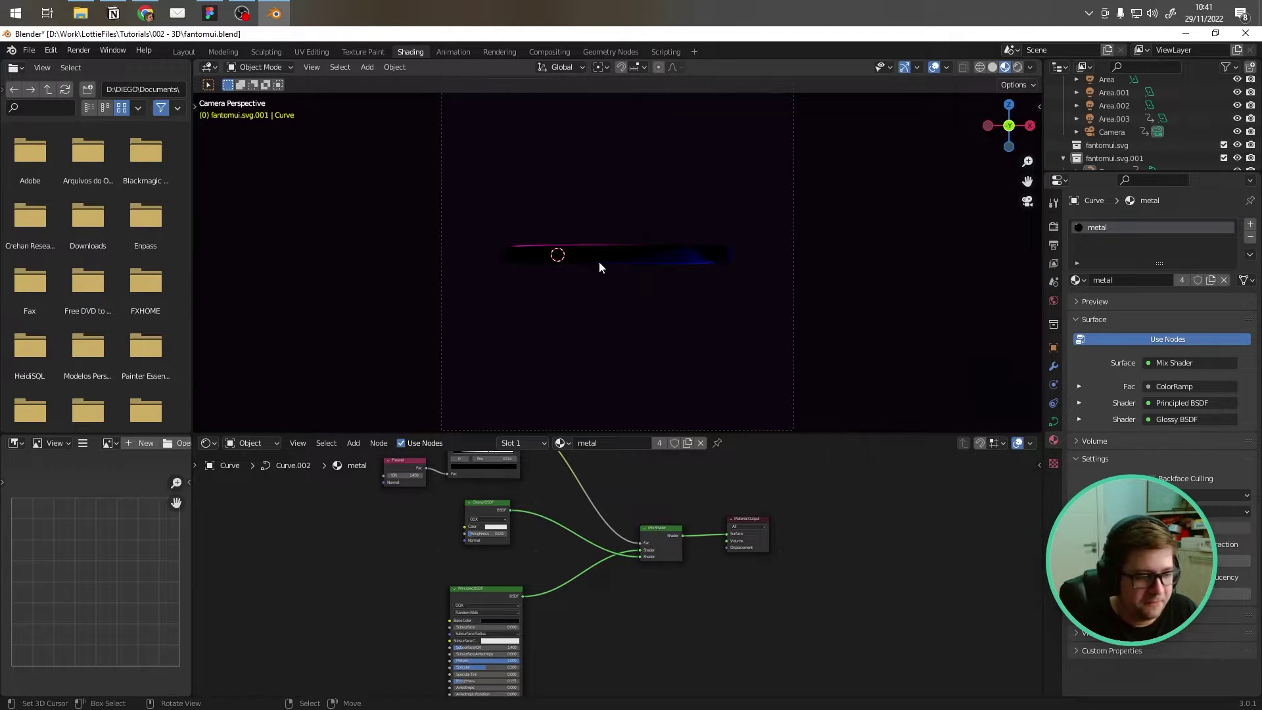
Step: Switch to the Layout workspace and bring the ghost logo closer in the top view
left_click(185, 50)
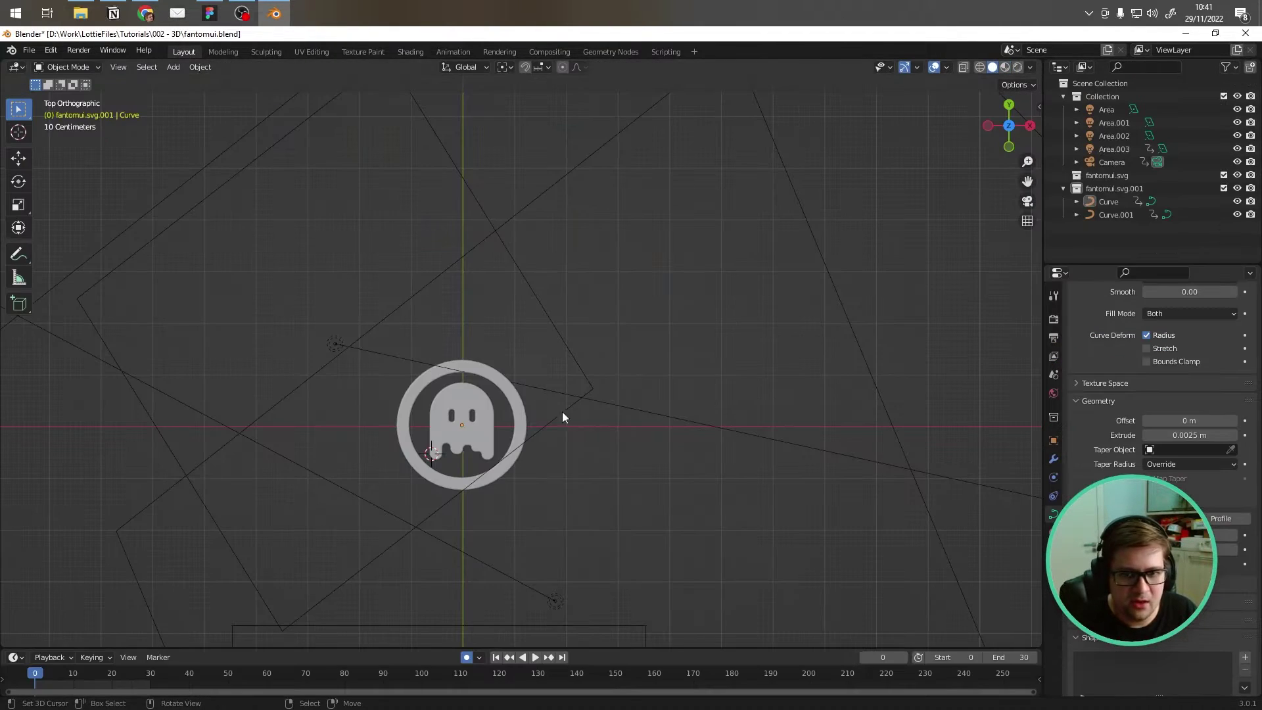
scroll(482, 322, "up", 3)
Step: Switch to Chrome to examine how the ring and ghost rotate separately while scrolling the FantomUI page, ending back in Blender
left_click(145, 13)
scroll(593, 369, "down", 5)
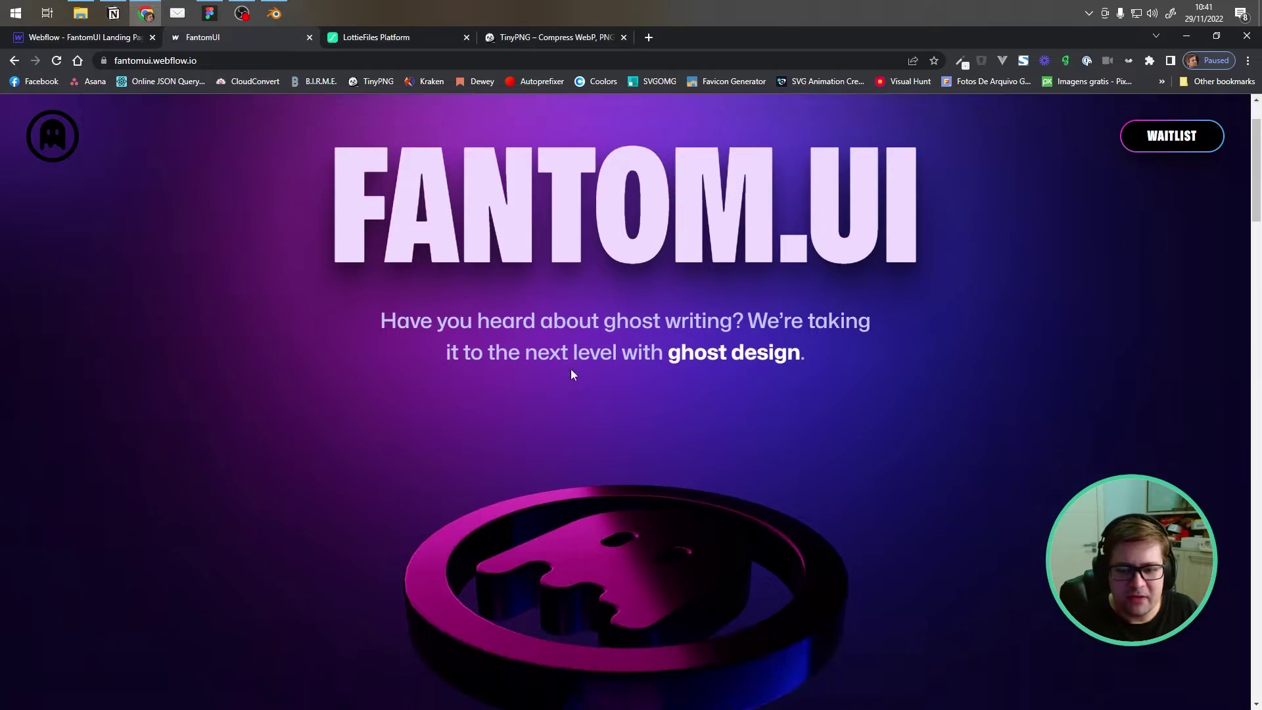
scroll(593, 375, "down", 5)
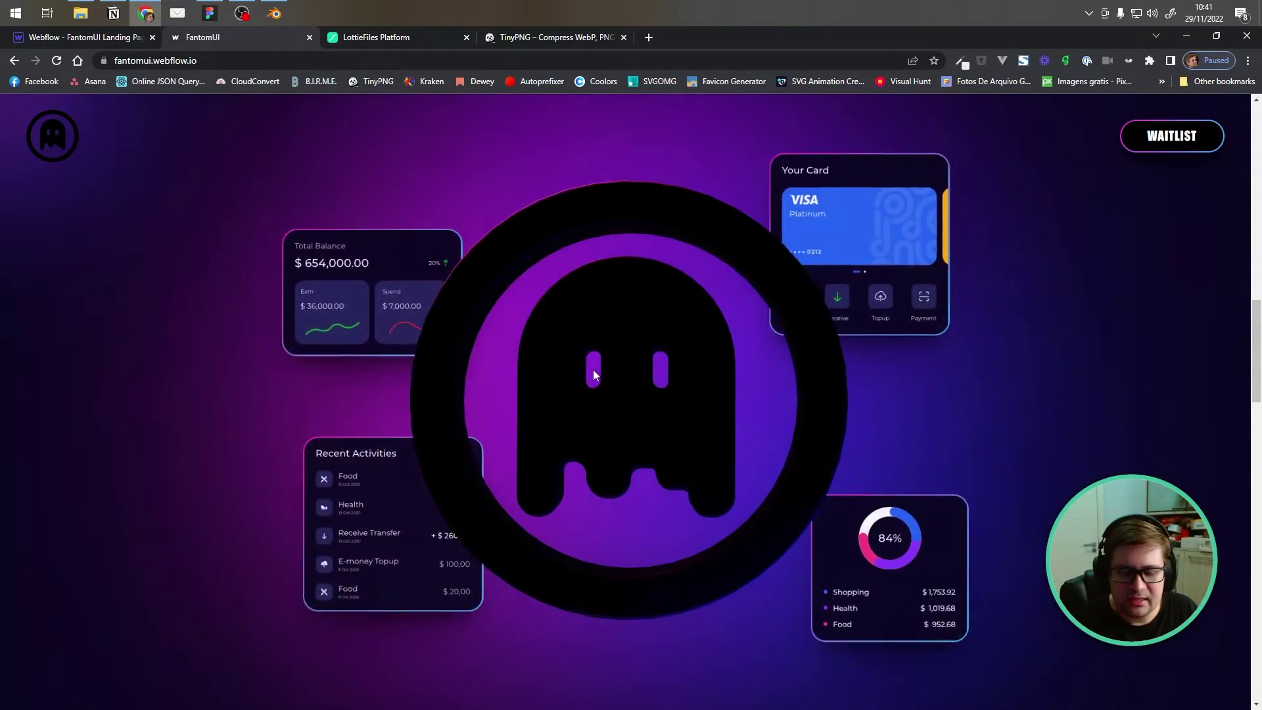
scroll(593, 372, "up", 6)
scroll(591, 369, "down", 3)
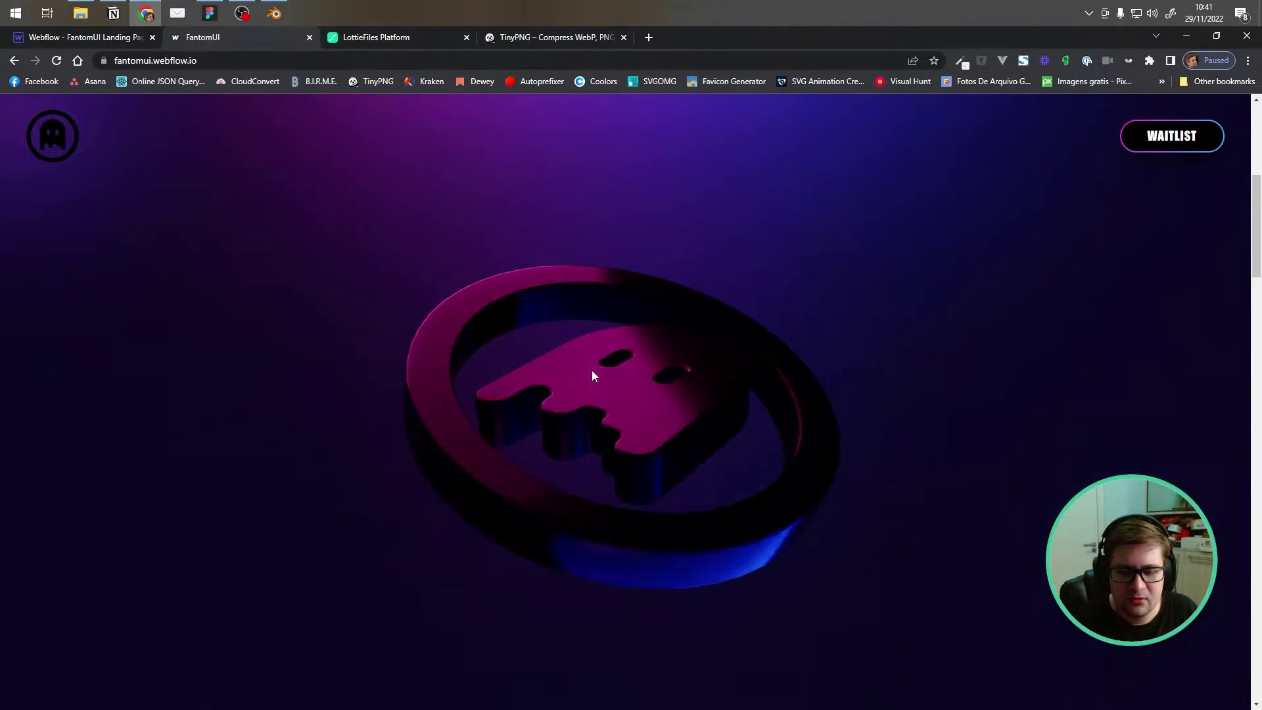
scroll(585, 359, "down", 5)
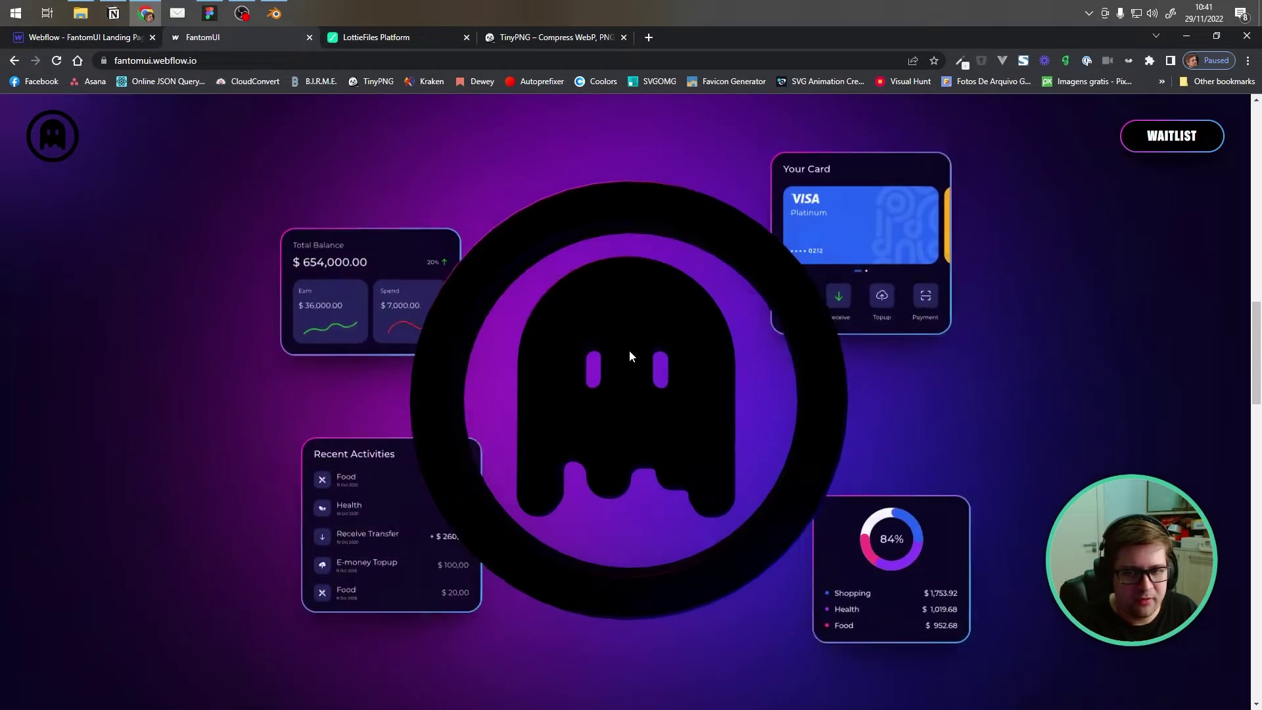
scroll(629, 352, "up", 5)
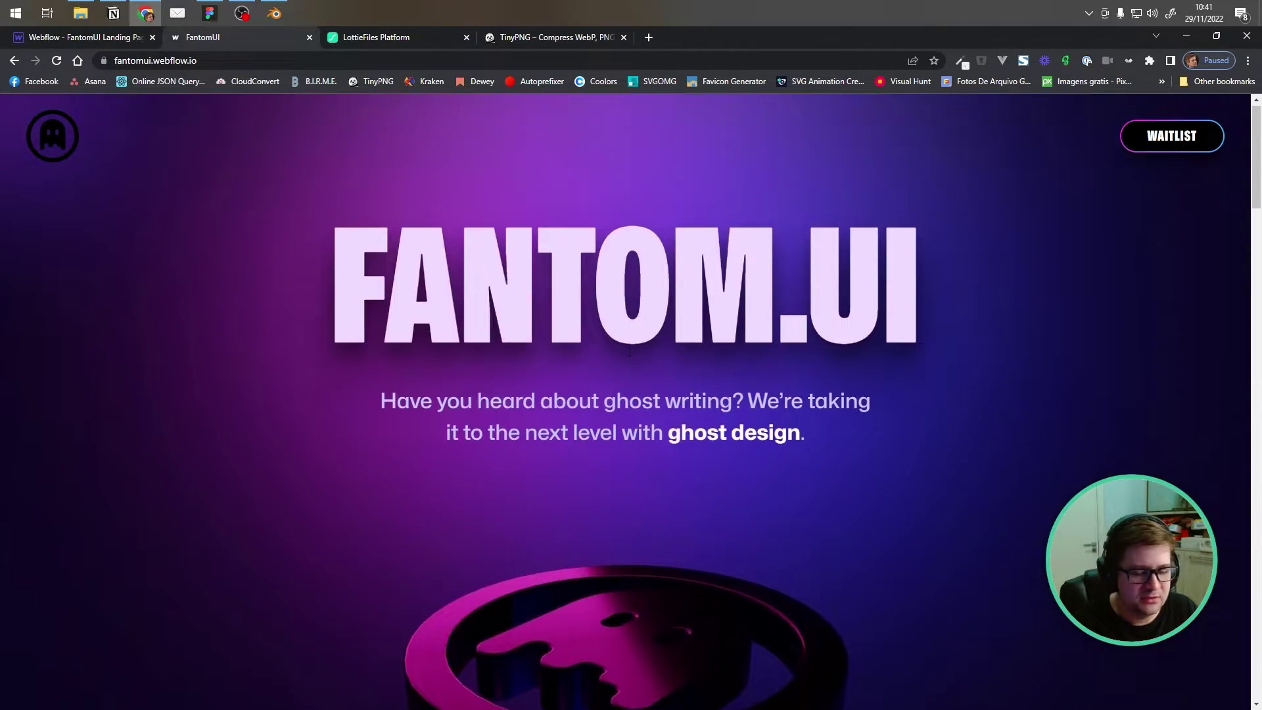
scroll(628, 351, "down", 2)
scroll(625, 355, "down", 5)
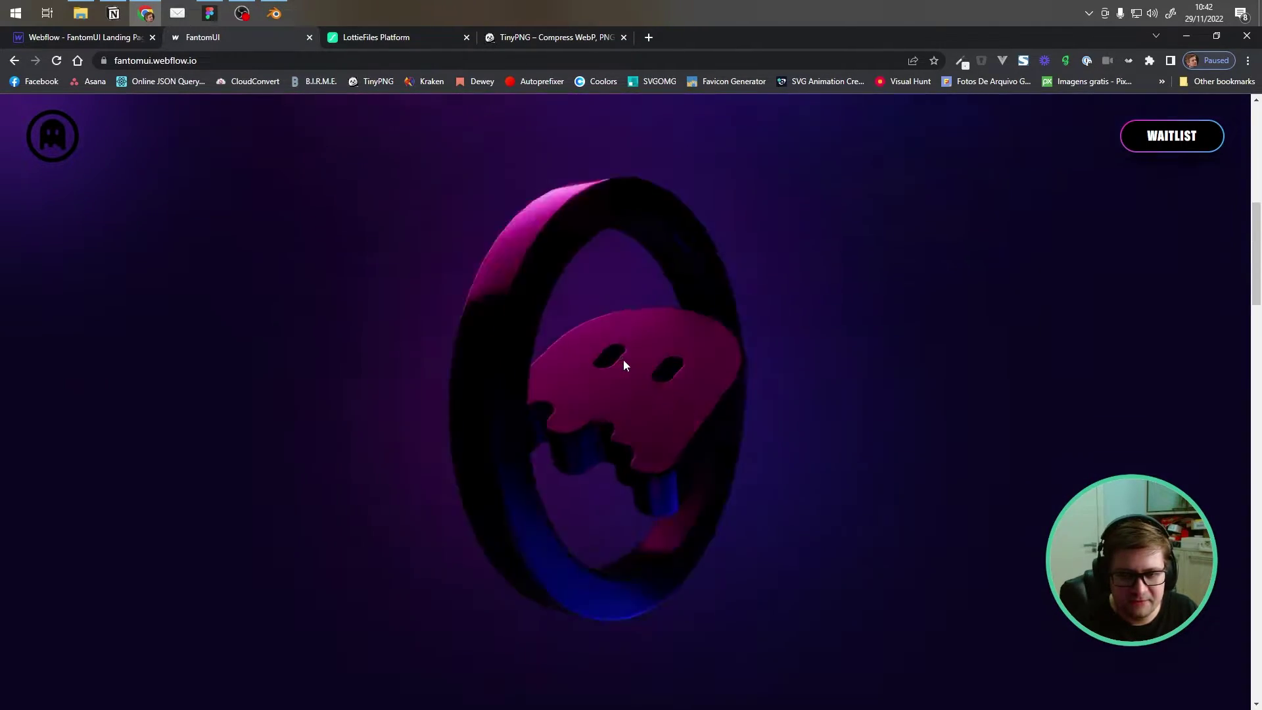
scroll(623, 366, "down", 3)
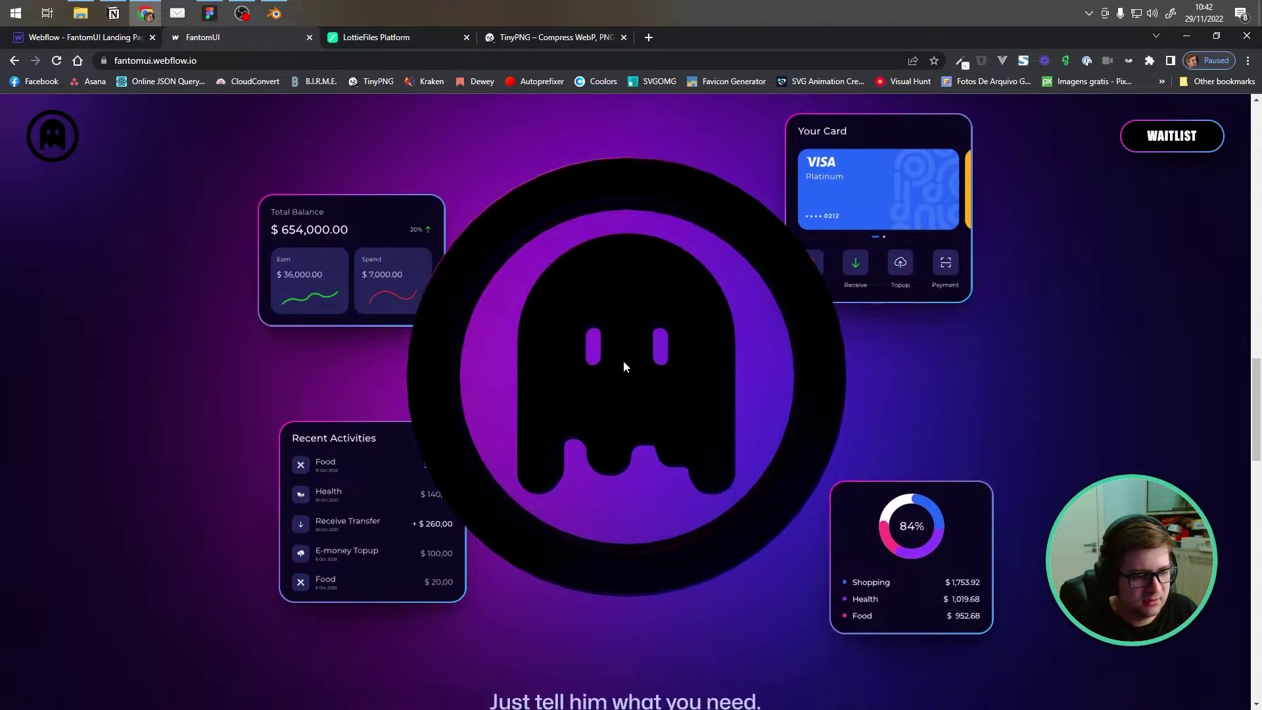
scroll(622, 364, "up", 5)
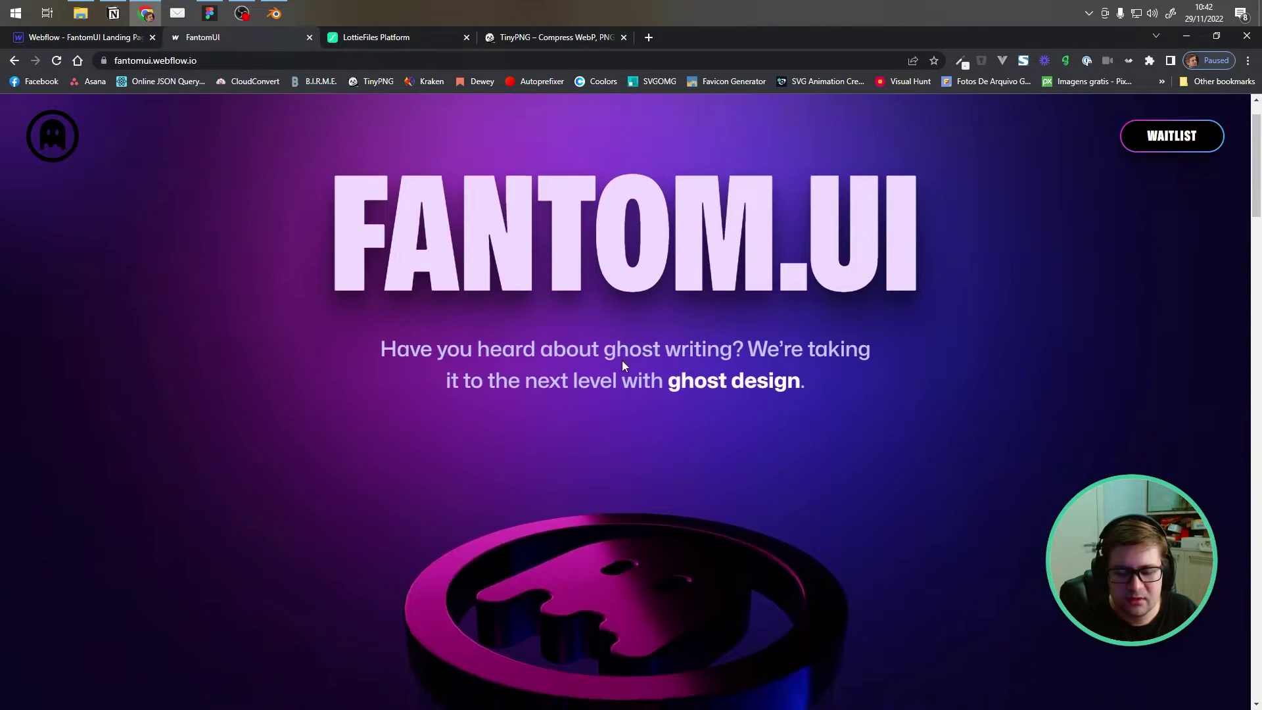
scroll(493, 368, "down", 1)
scroll(471, 361, "down", 3)
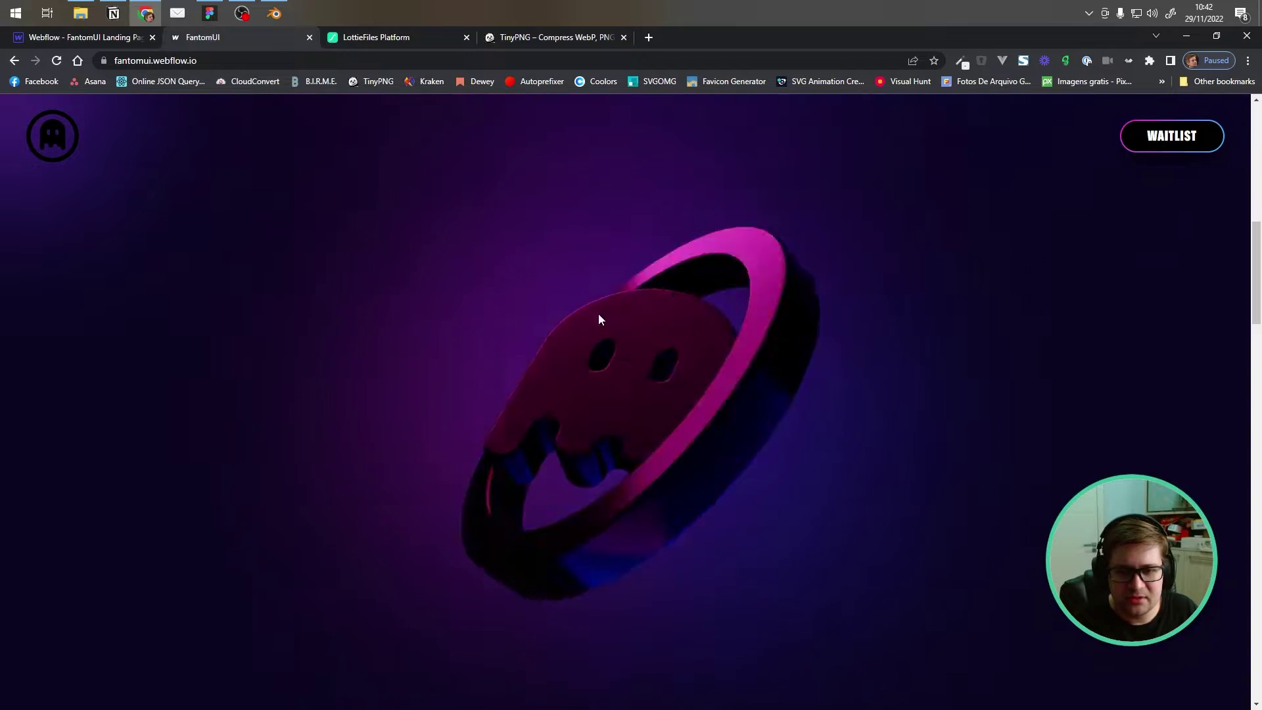
scroll(692, 347, "down", 3)
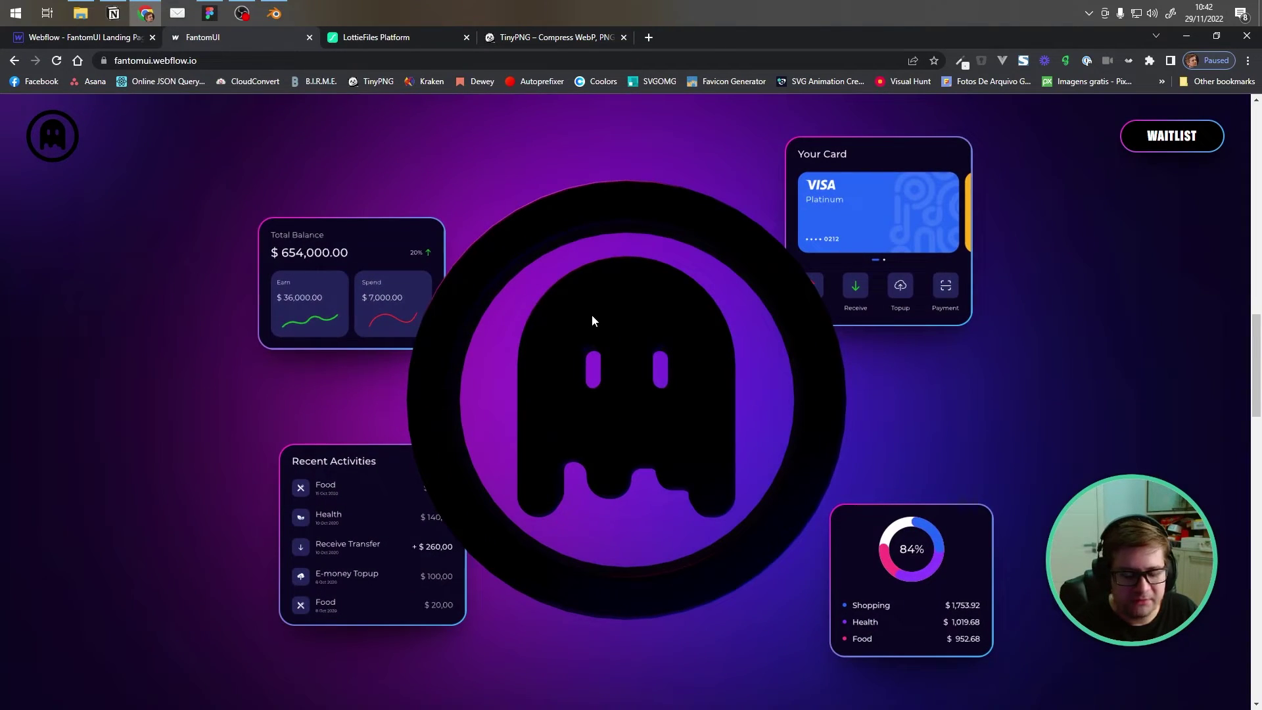
scroll(590, 312, "up", 3)
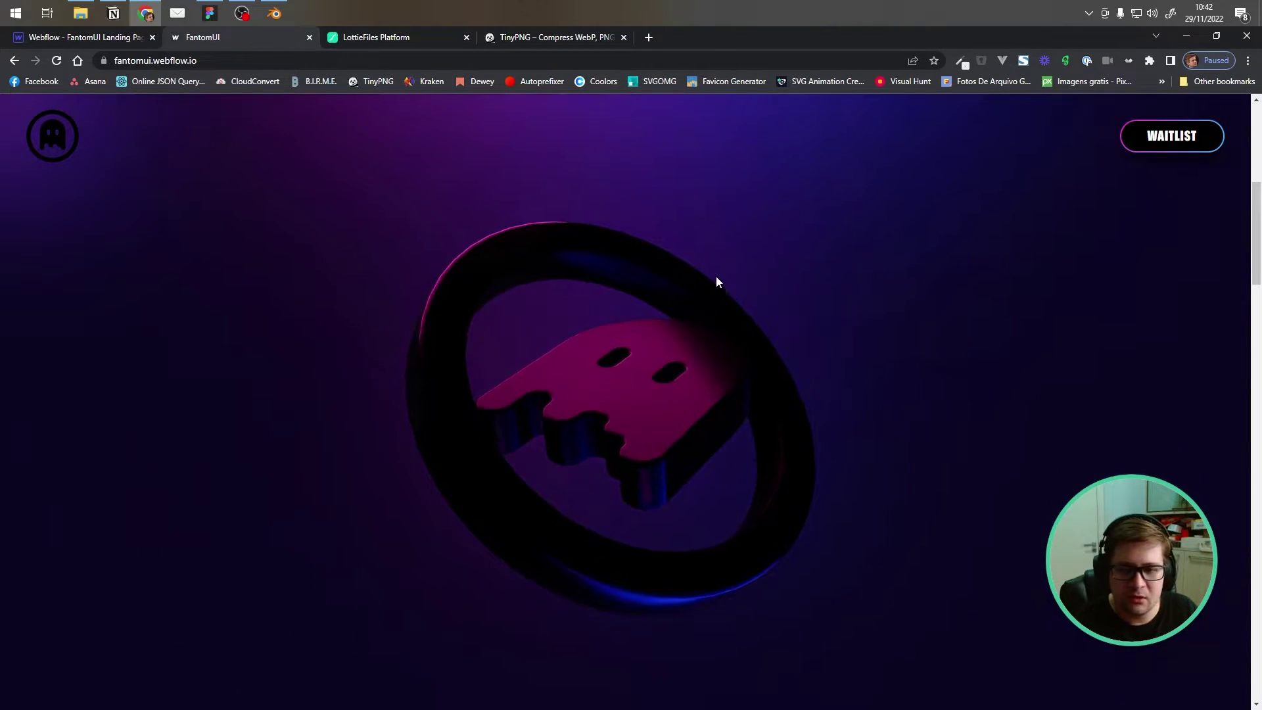
scroll(659, 340, "up", 3)
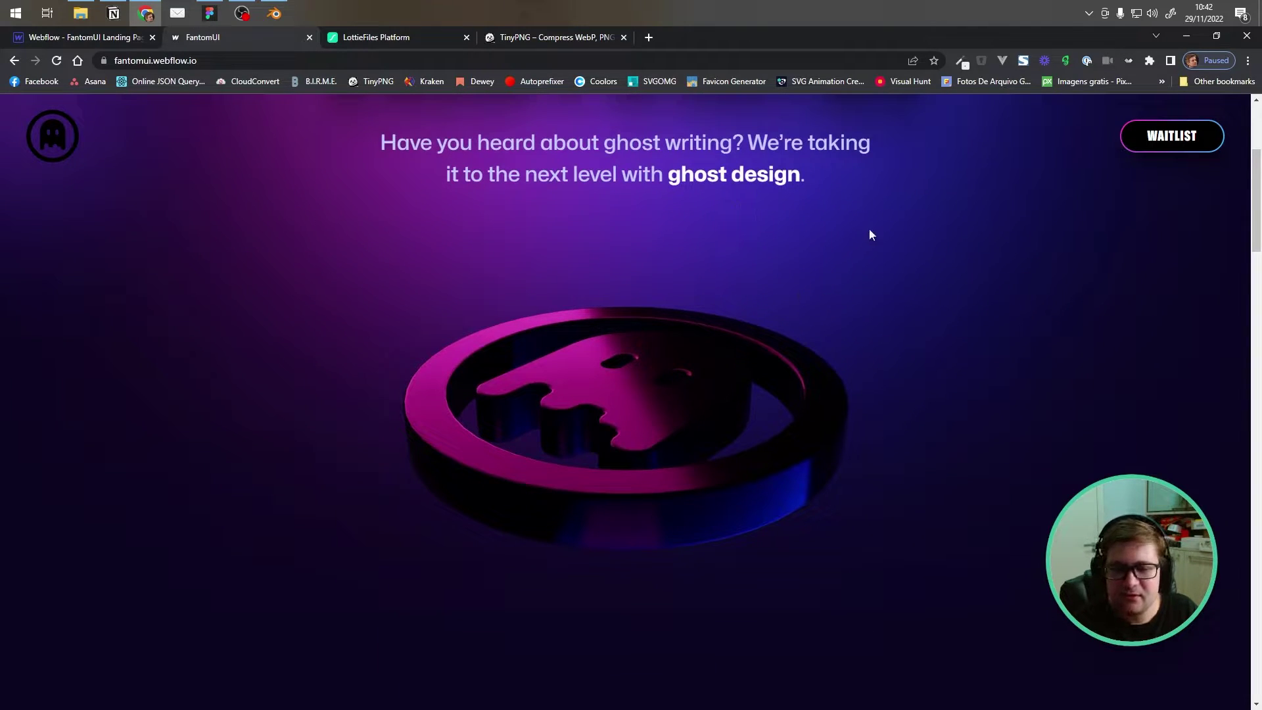
scroll(613, 313, "down", 5)
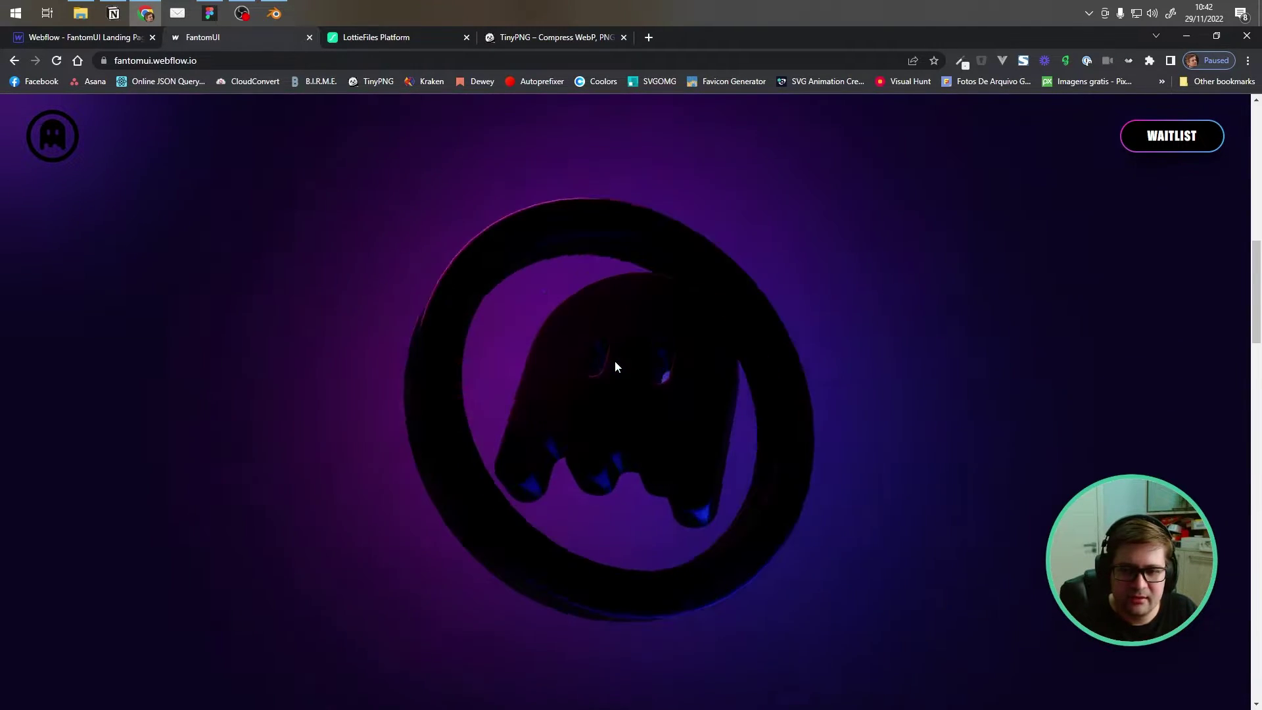
scroll(636, 345, "up", 5)
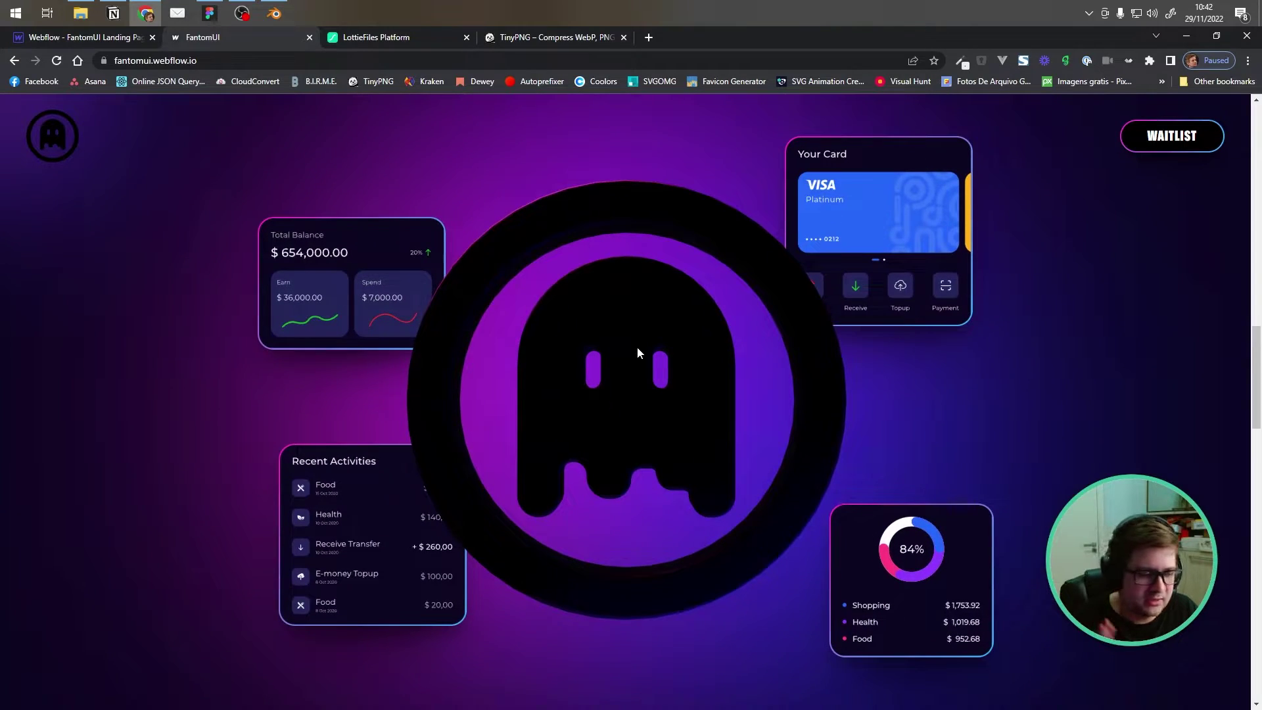
scroll(619, 361, "up", 3)
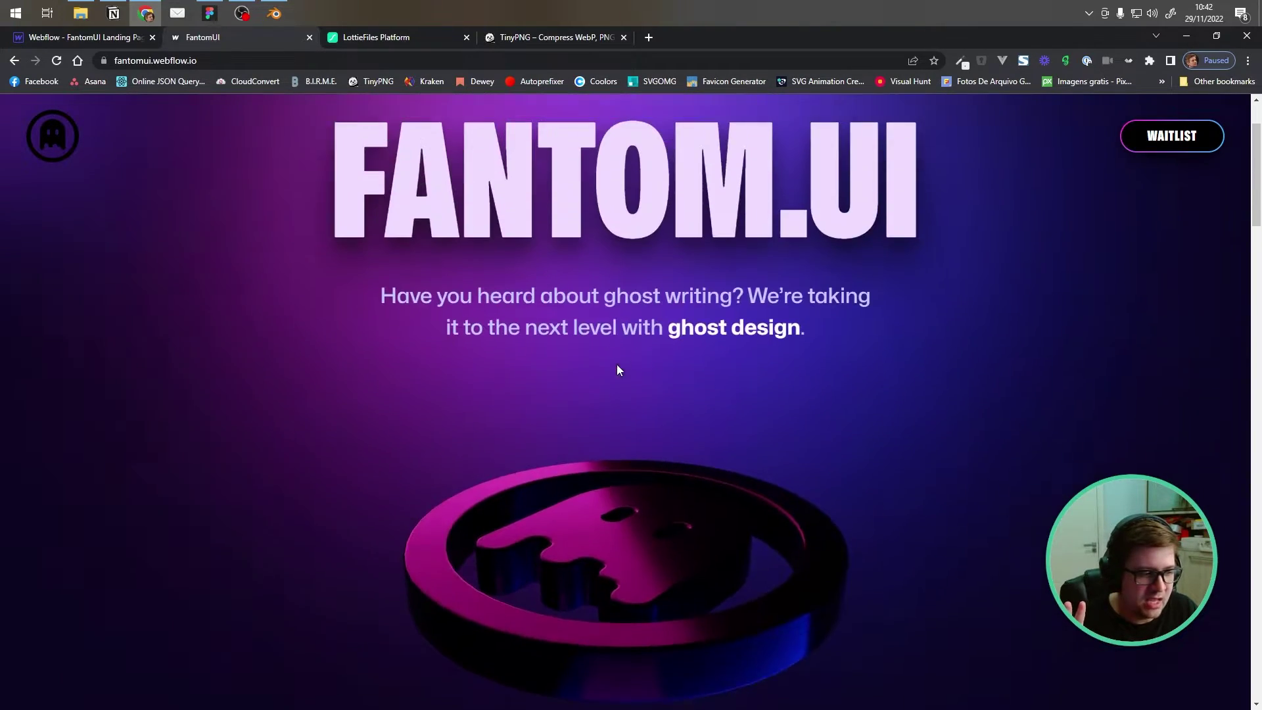
scroll(611, 359, "down", 2)
scroll(590, 357, "up", 3)
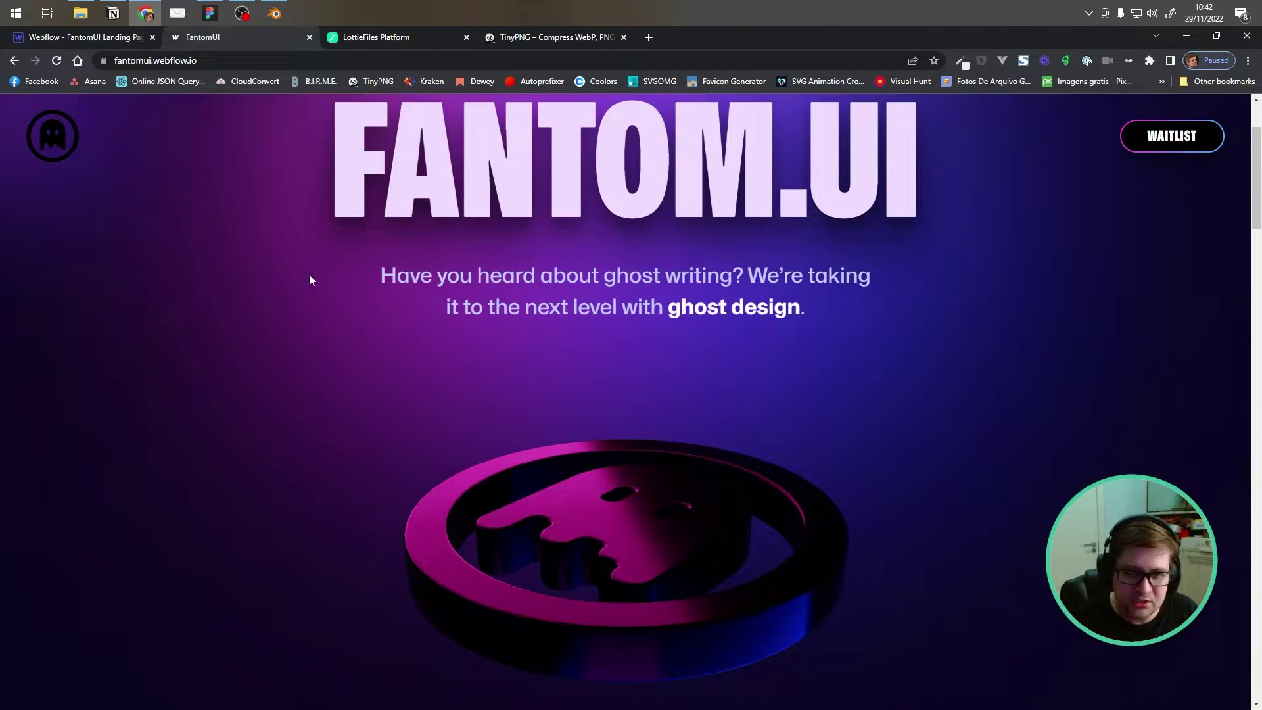
left_click(275, 13)
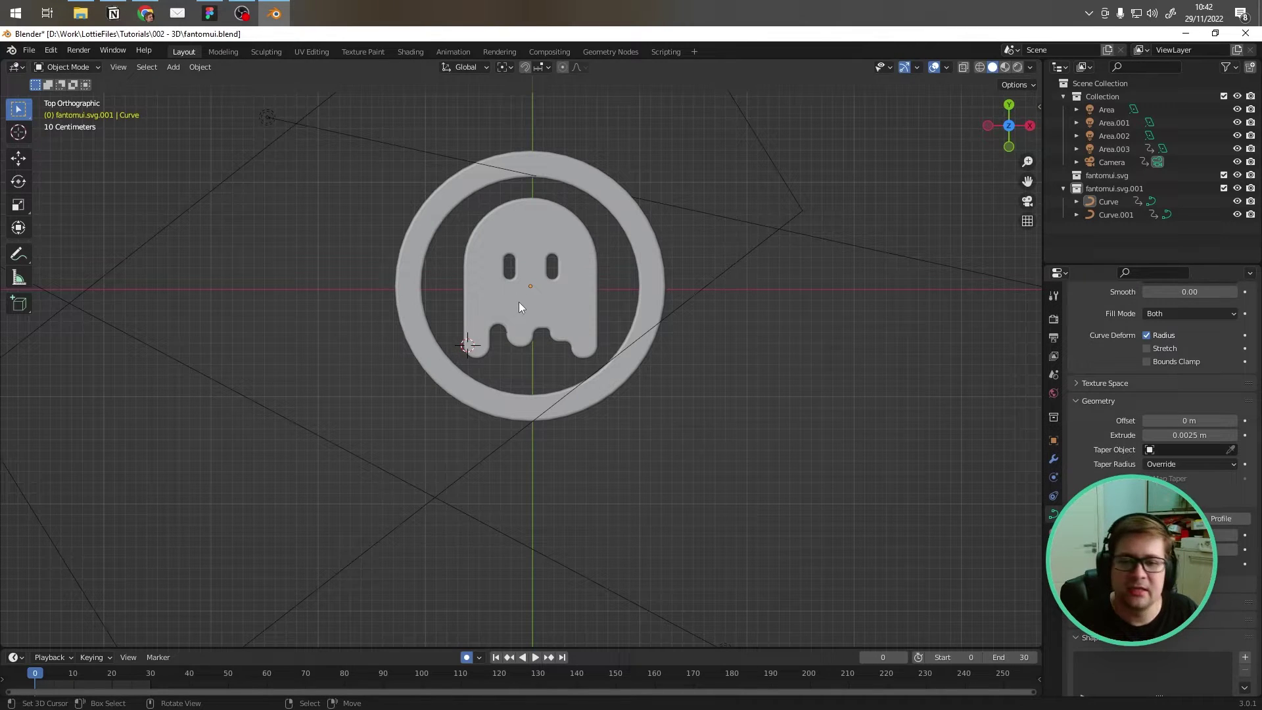
left_click(432, 207)
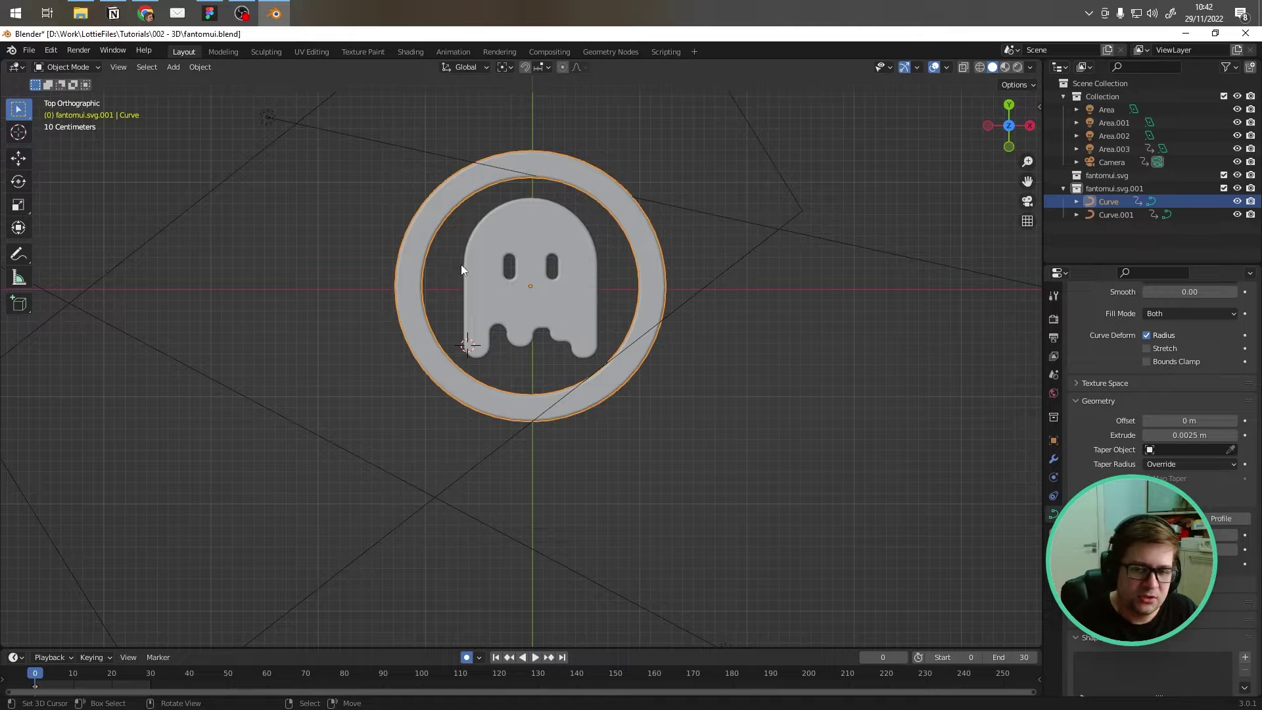
left_click(487, 283)
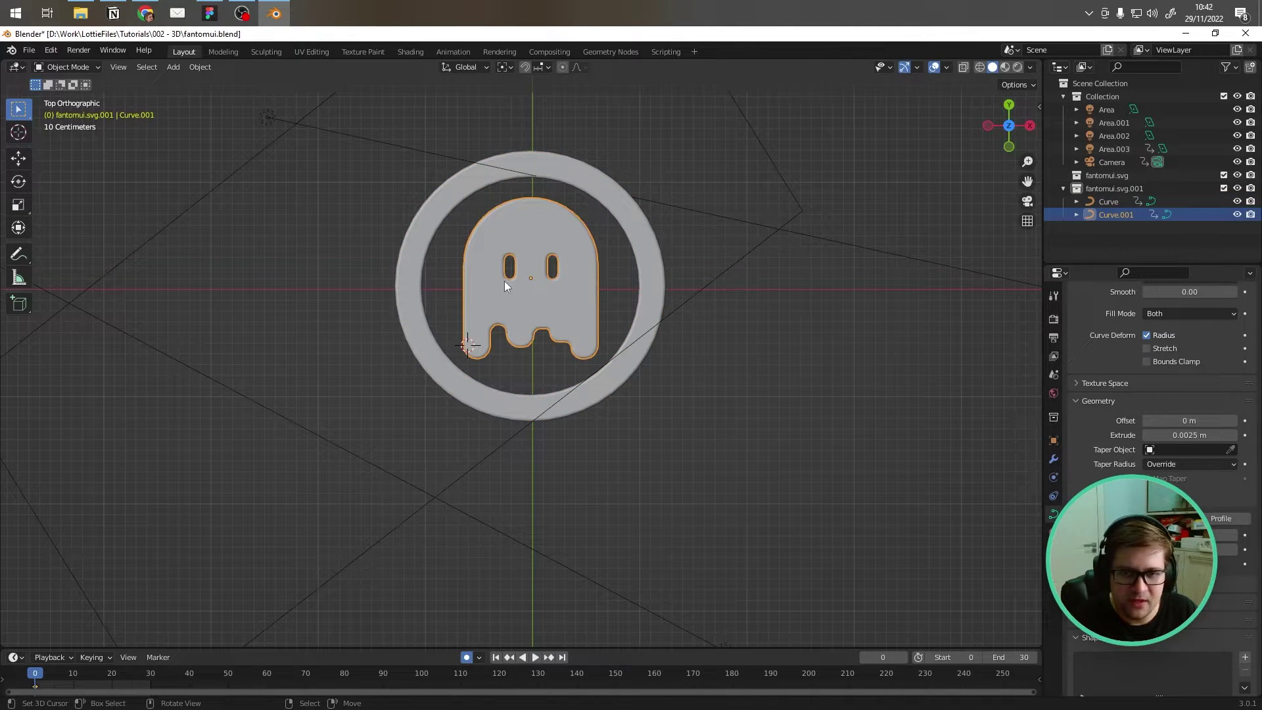
left_click(440, 199)
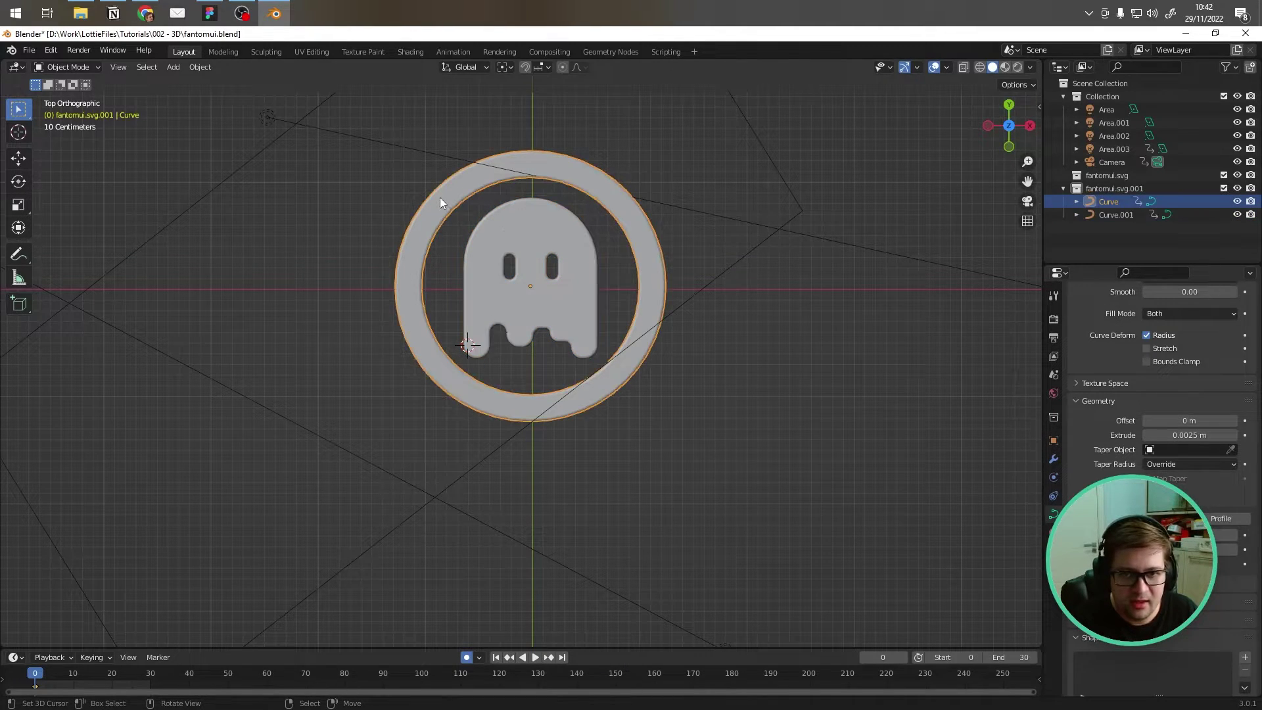
left_click(503, 254)
key("r")
key("r")
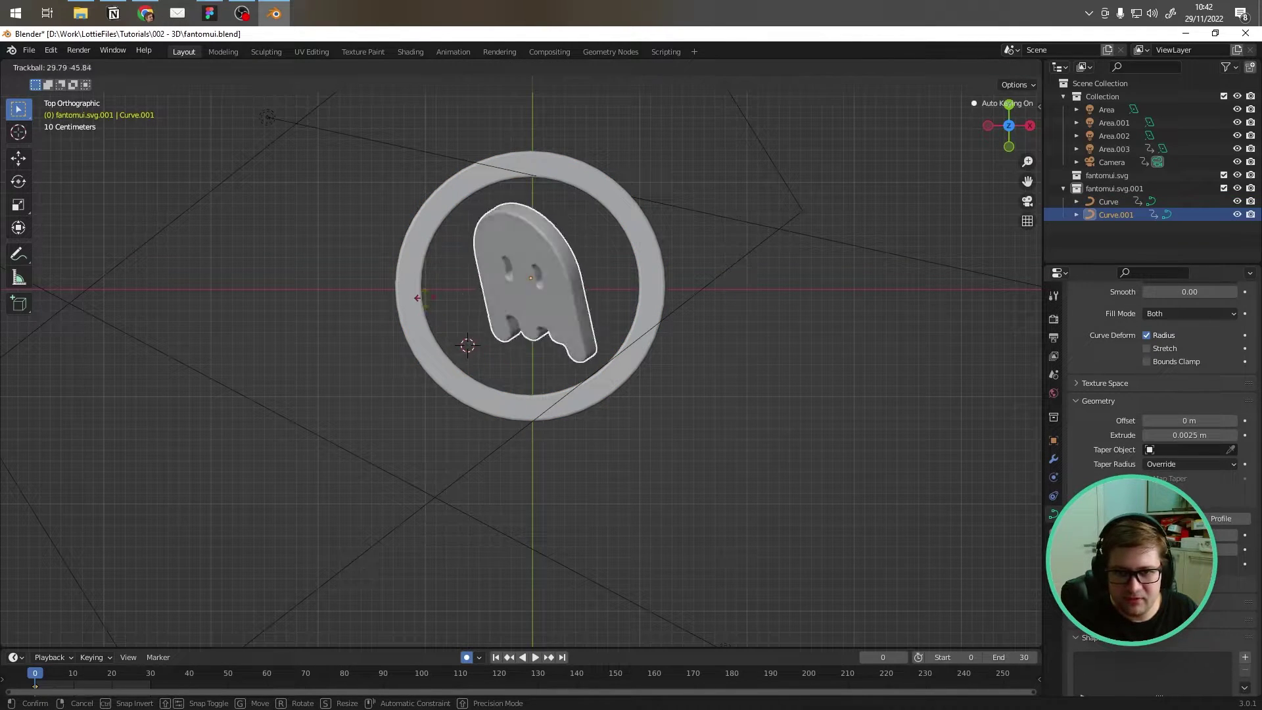
key("Escape")
Step: Rename the ghost curve fanftom and the ring curve circle
left_click(438, 208)
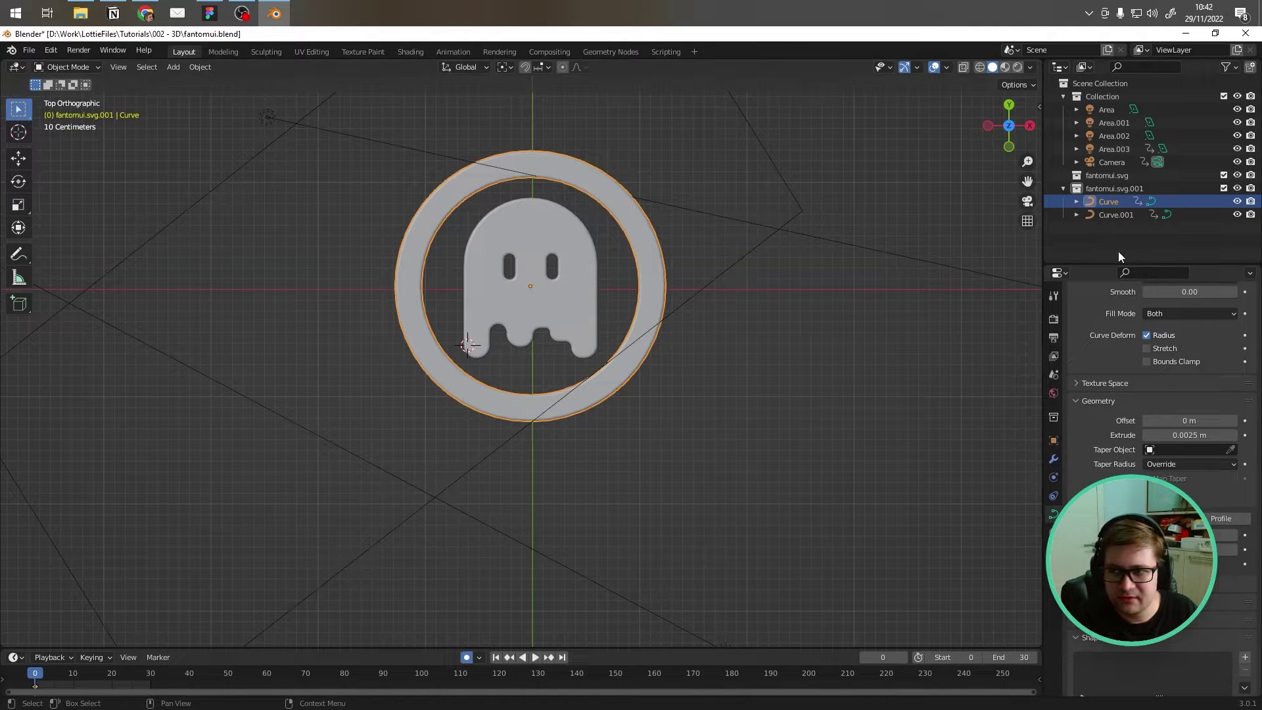
double_click(1111, 214)
type("fanftom")
key("Return")
double_click(1111, 201)
type("circle")
key("Return")
left_click(522, 315)
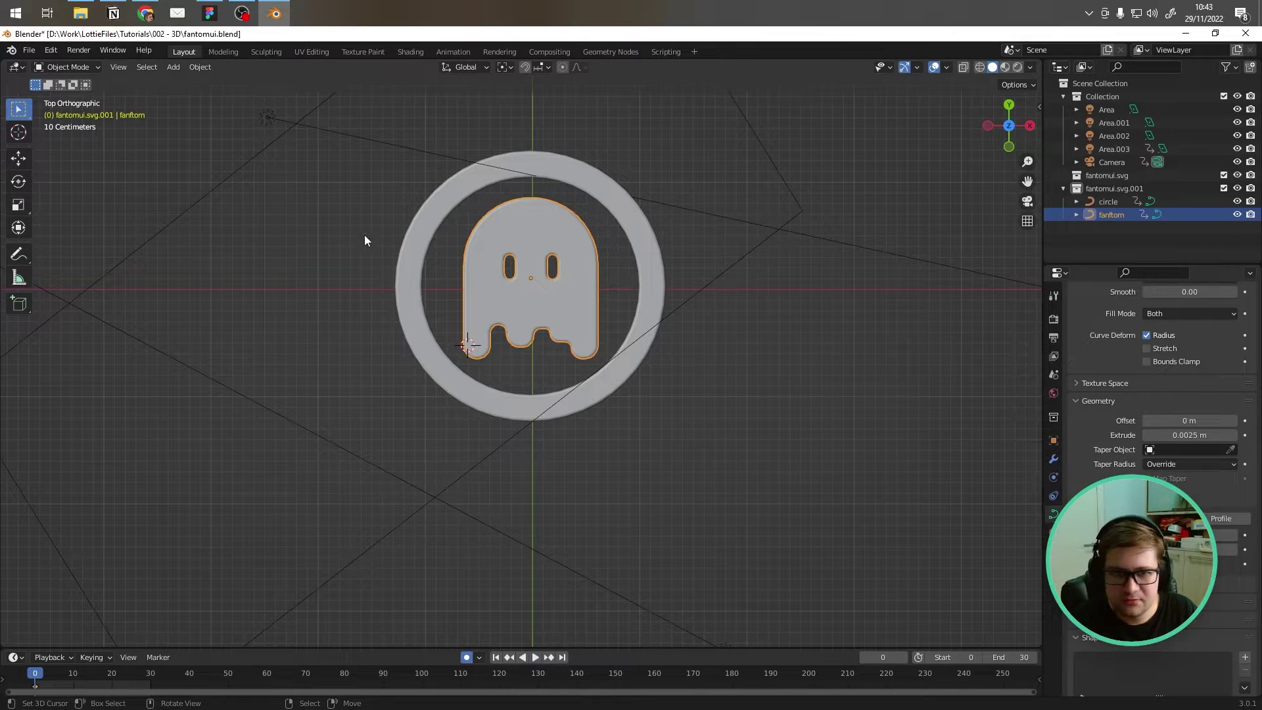
left_click(331, 237)
left_click(427, 246)
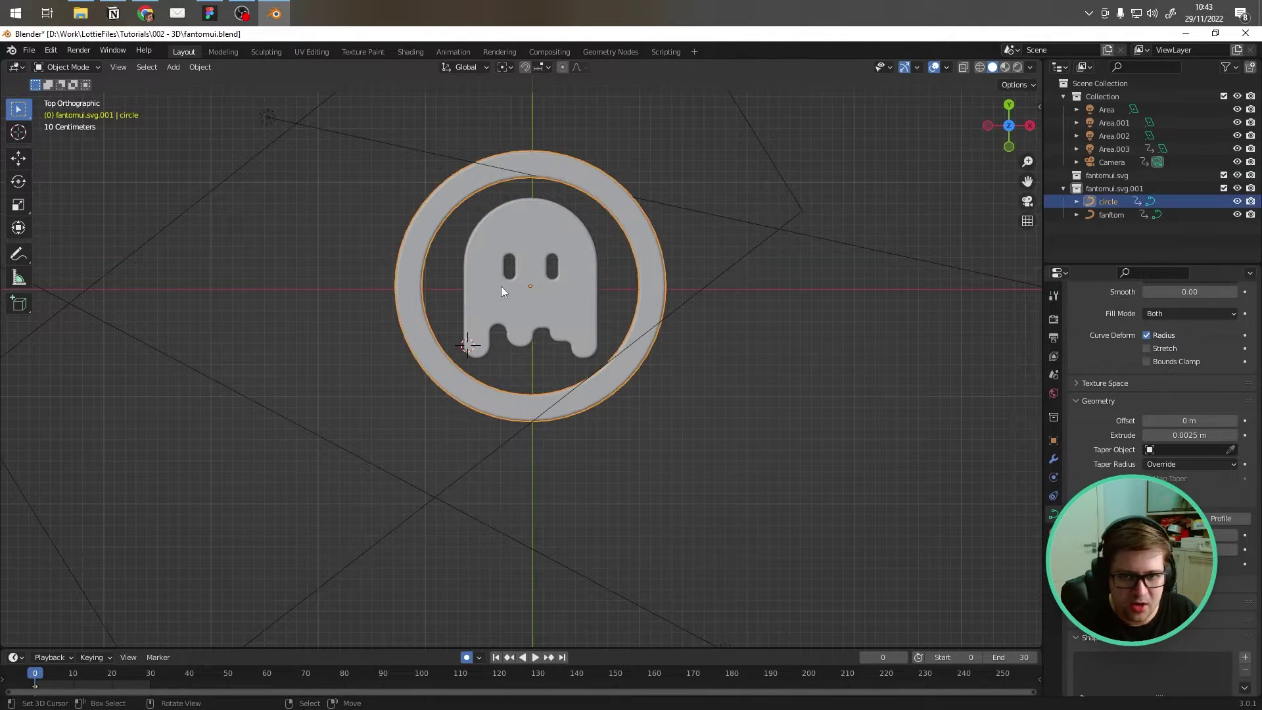
left_click(498, 280)
Step: Parent the ring to the ghost using the Object parent type
left_click(401, 234)
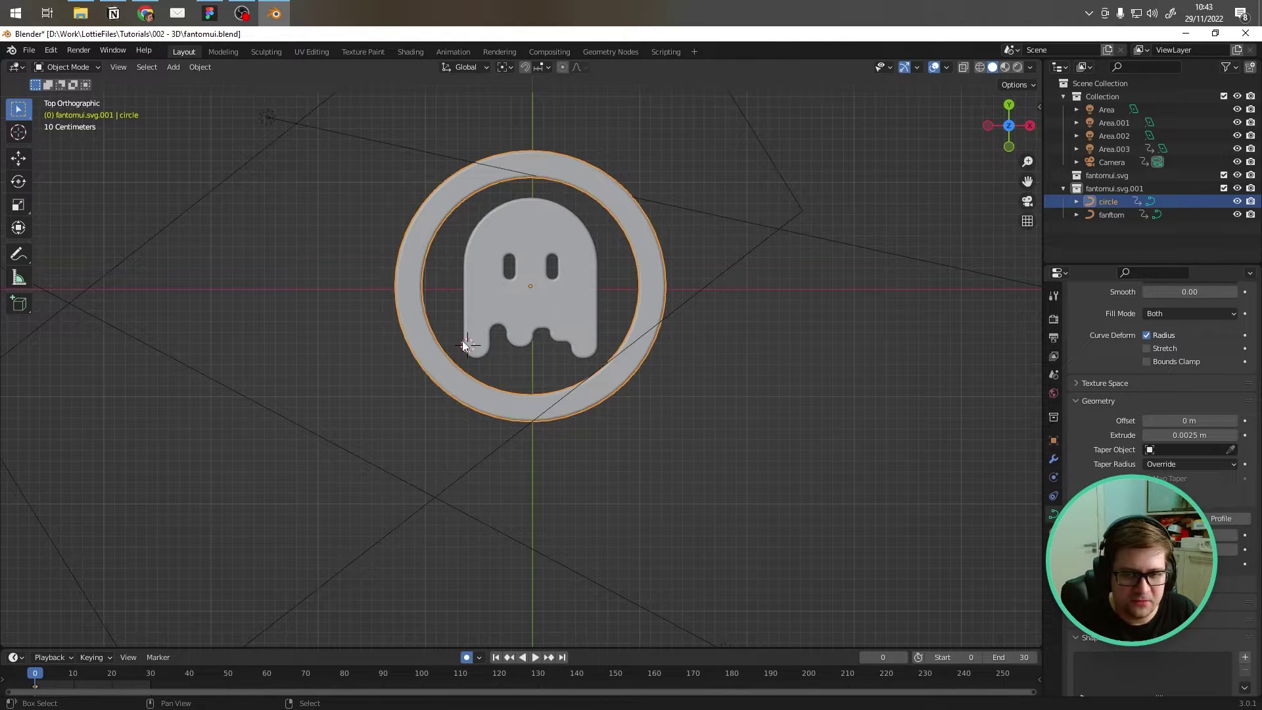
left_click(532, 213, "shift")
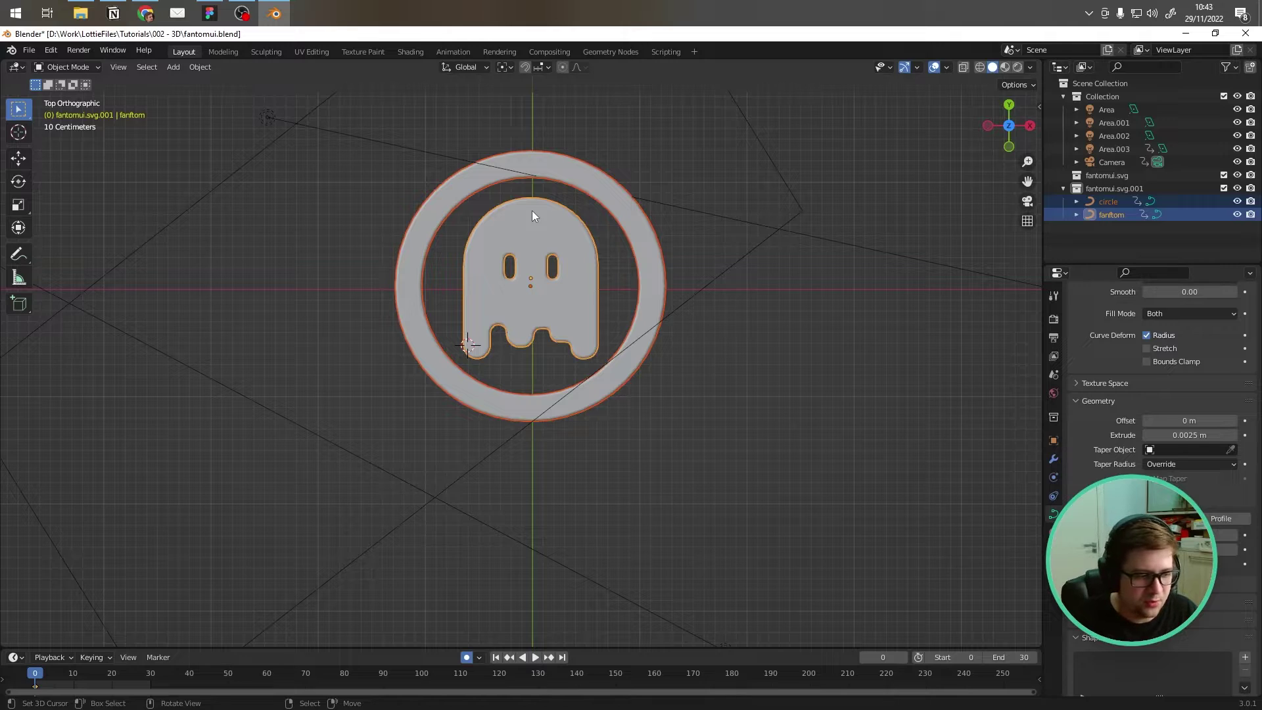
key("ctrl+p")
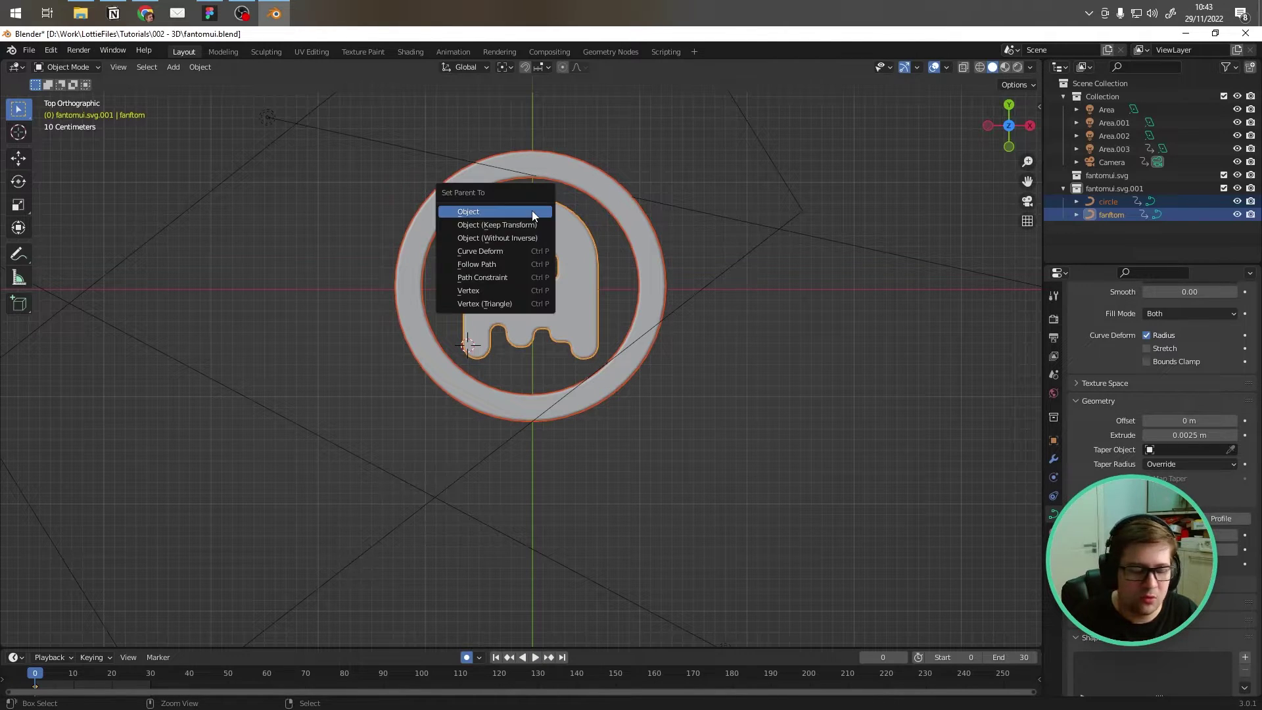
left_click(476, 214)
left_click(479, 314)
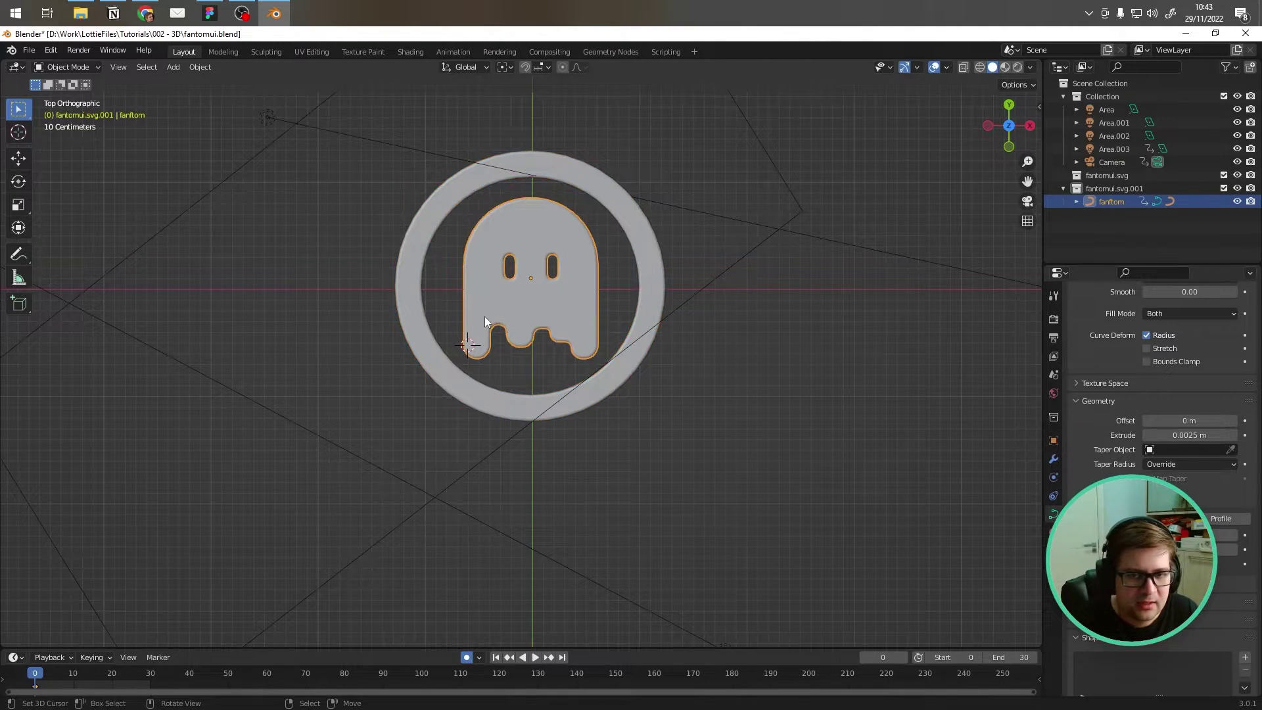
Step: Correct the ghost object's name to fantom and try a trackball rotation of it together with its child ring
left_click(1076, 201)
left_click(1076, 202)
key("r")
key("r")
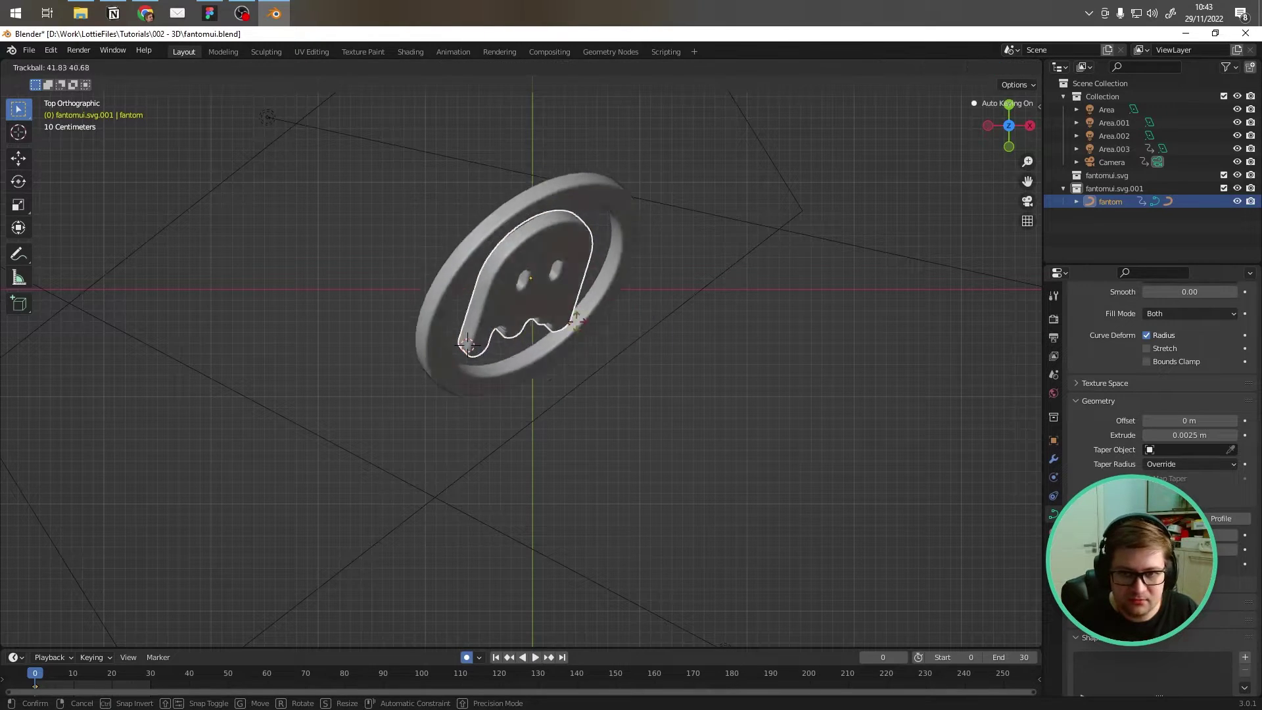
right_click(507, 304)
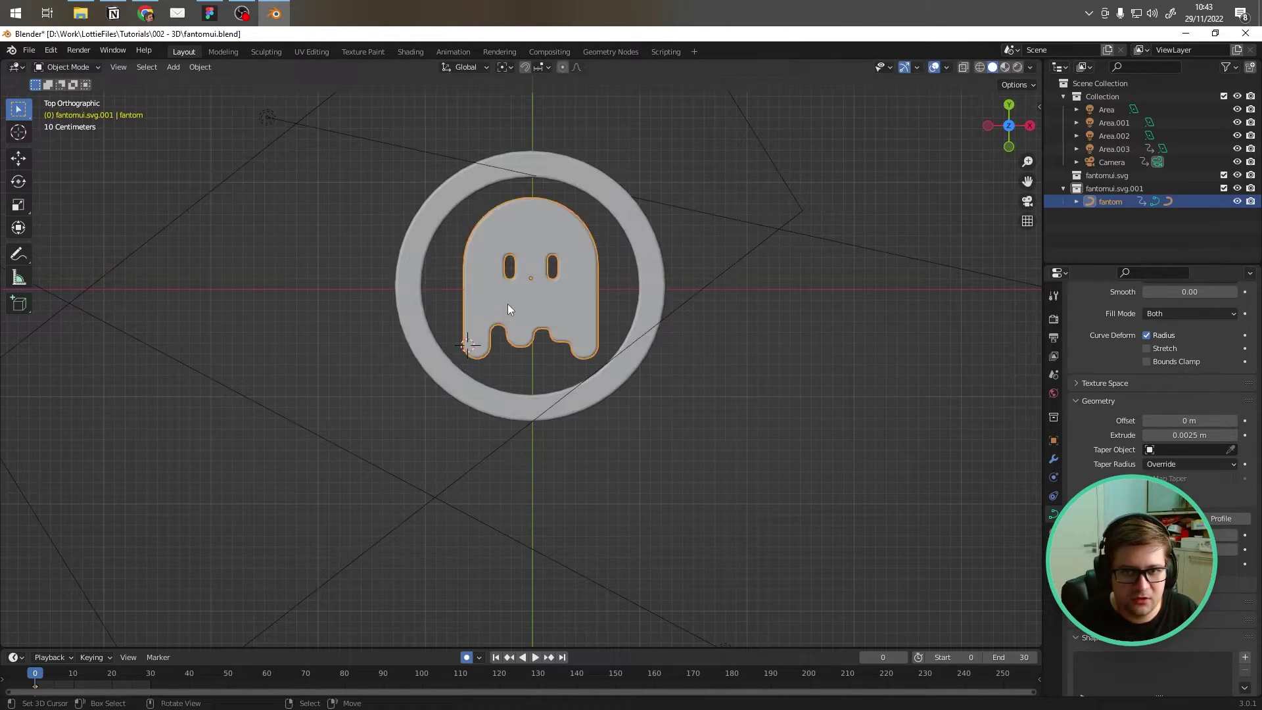
Step: Tilt the ring on its own with a free trackball rotation
left_click(416, 250)
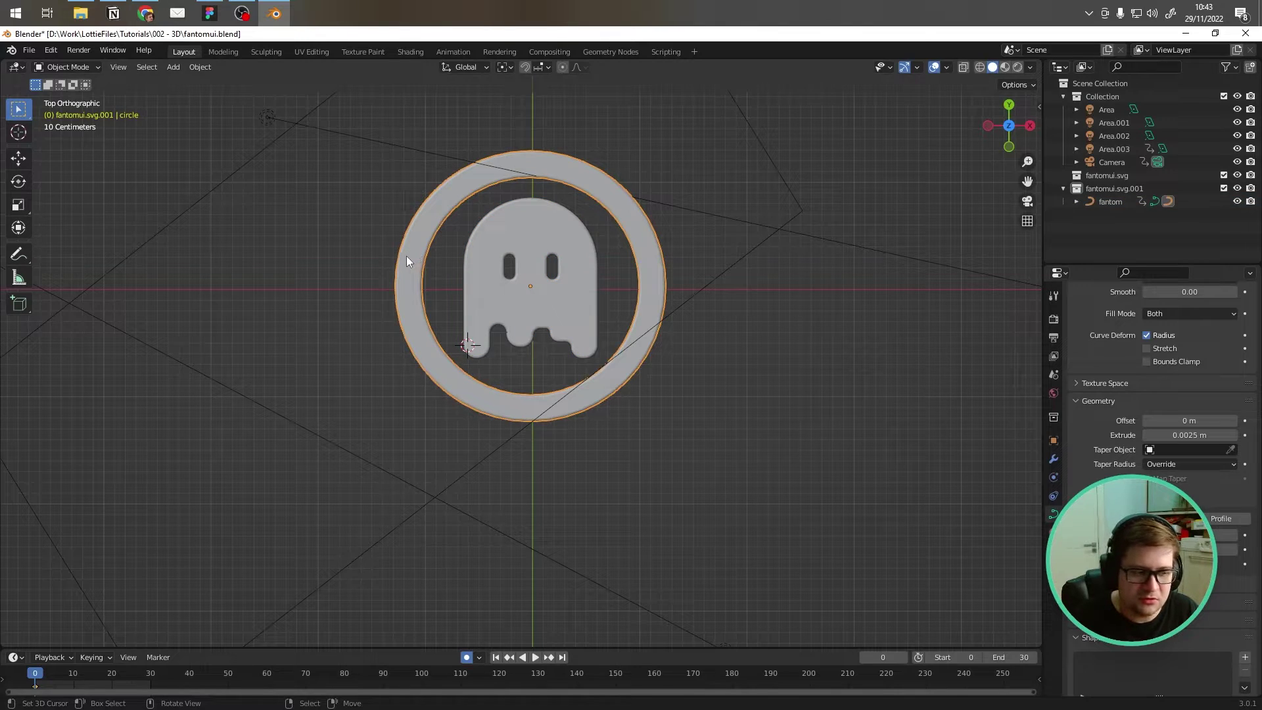
key("r")
key("r")
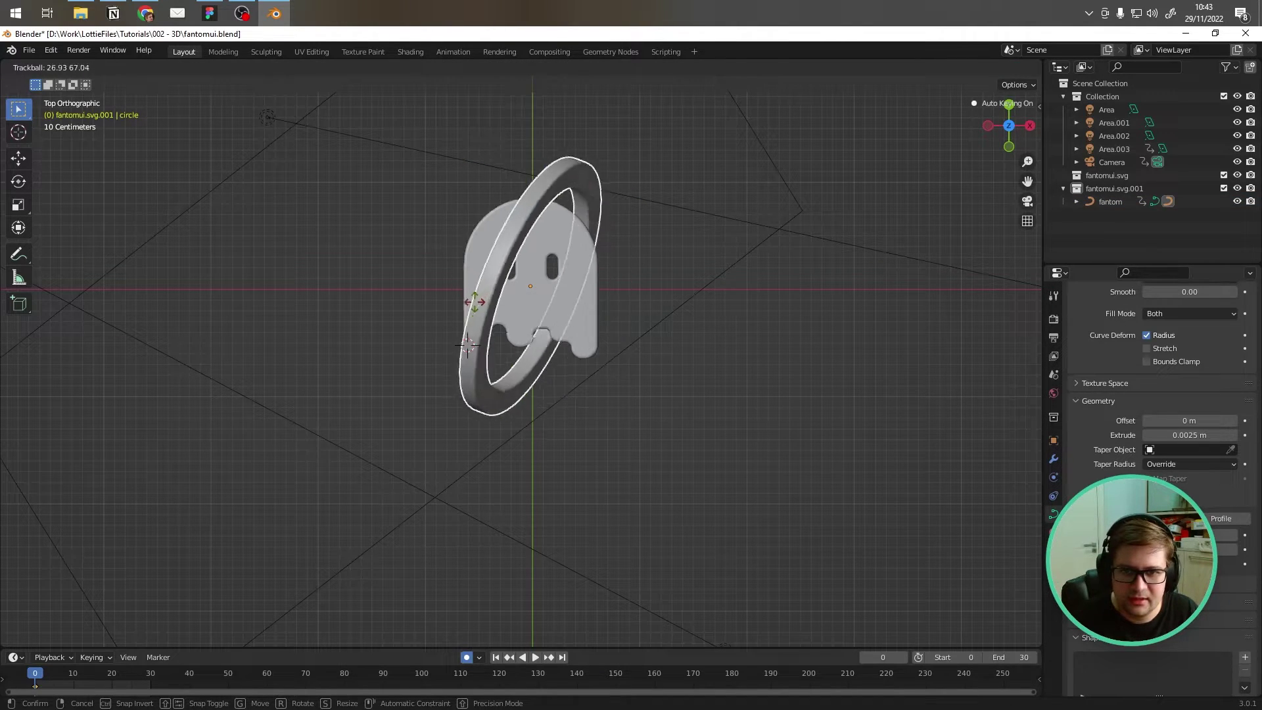
left_click(512, 316)
Step: Test a trackball rotation of the ghost with its separately tilted ring, and undo the trial rotations
left_click(490, 299)
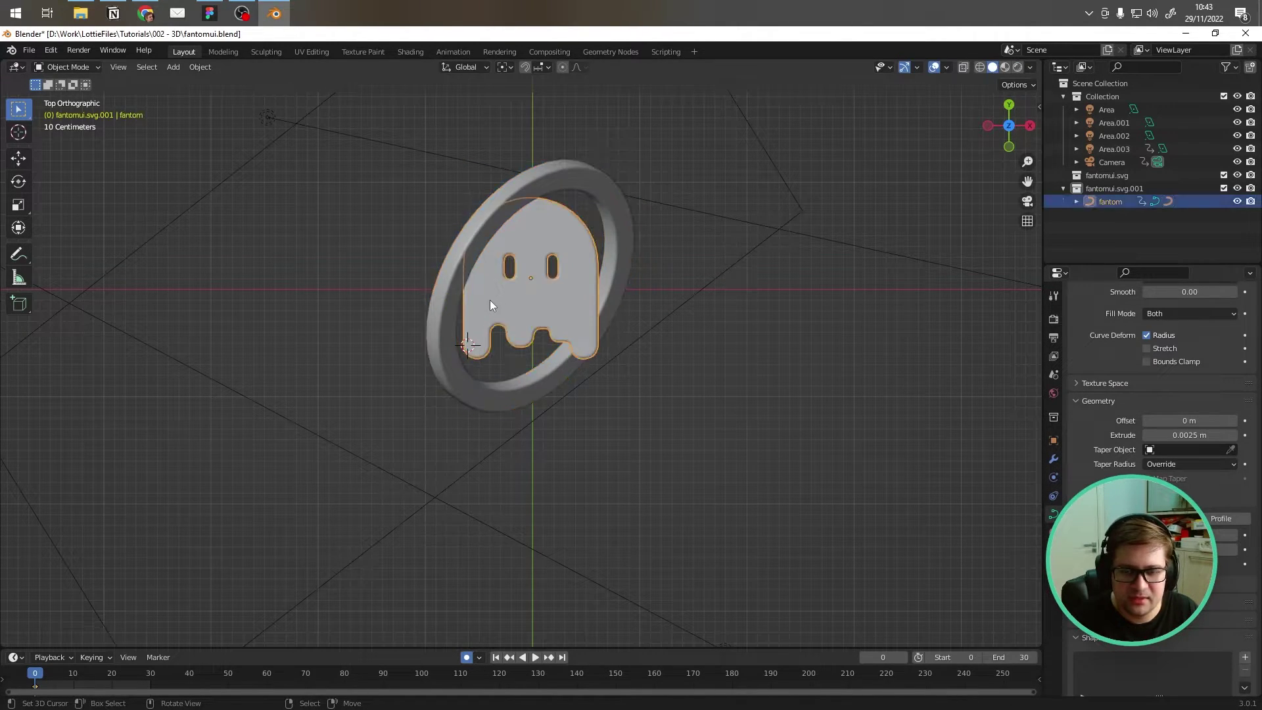
key("r")
key("r")
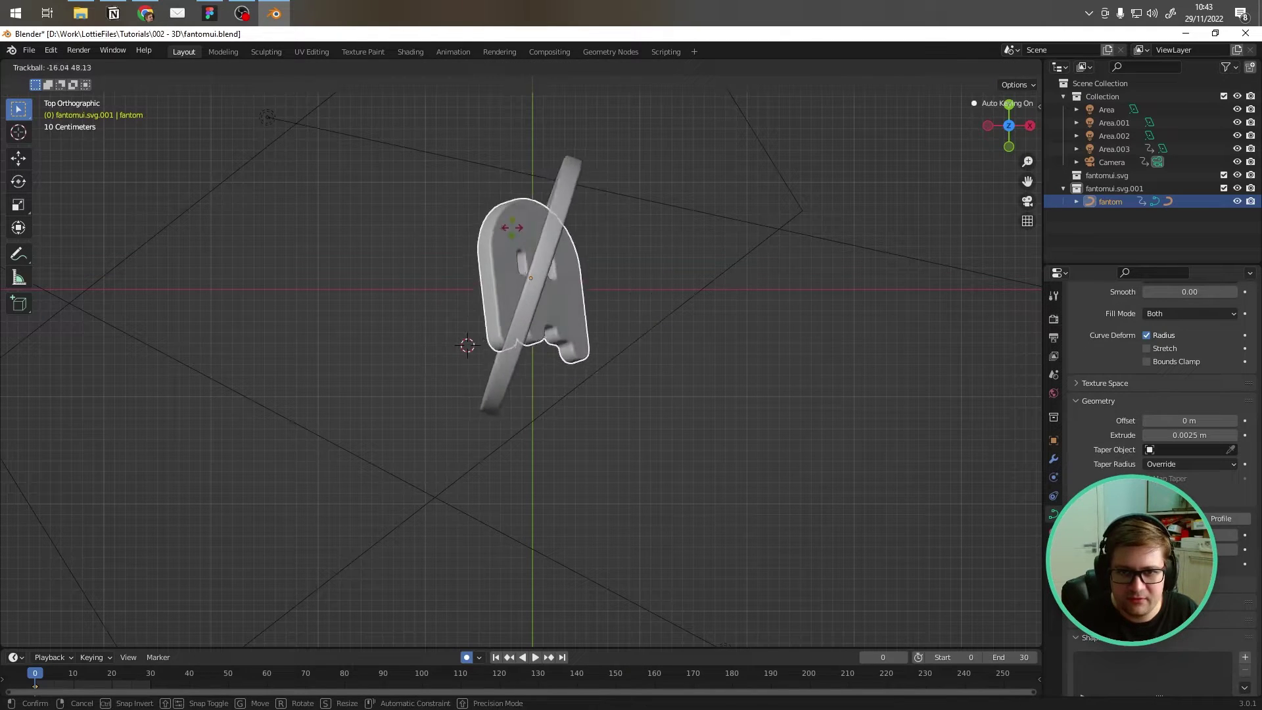
right_click(523, 306)
key("ctrl+z")
key("ctrl+z")
key("ctrl+z")
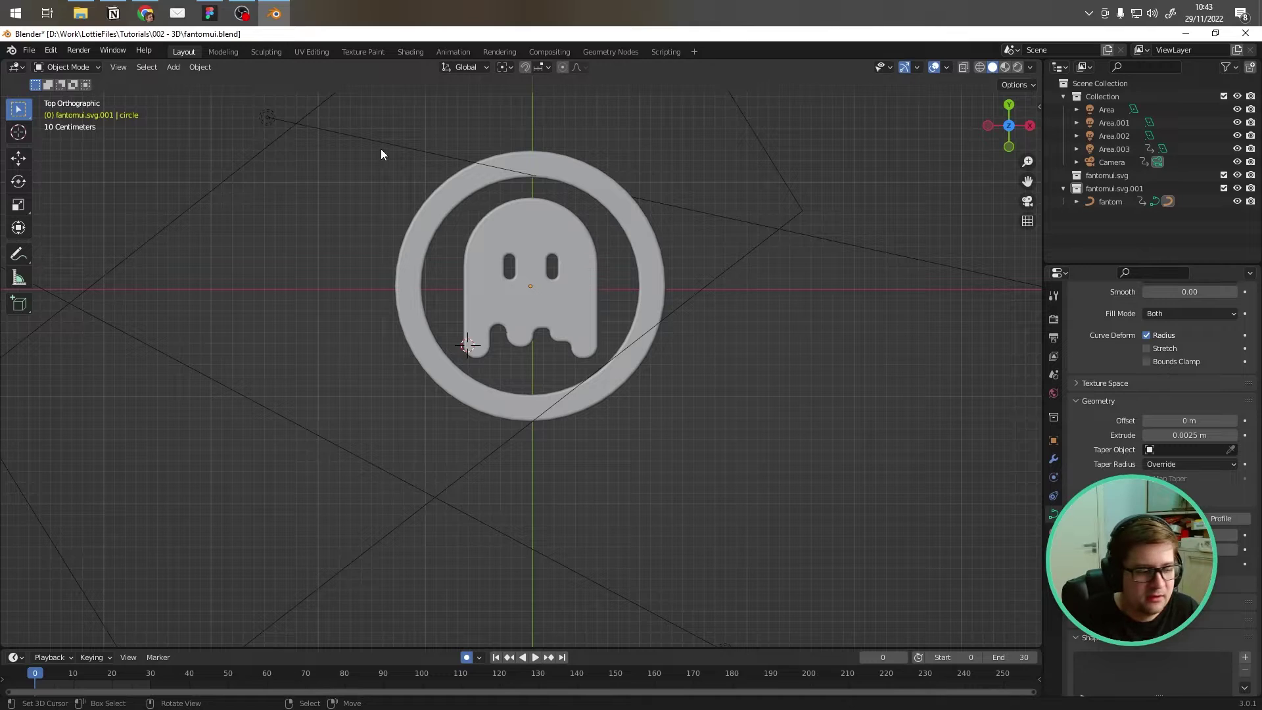
Step: Switch to the Shading workspace and tilt the ghost with its child ring in camera view using a trackball rotation
left_click(409, 52)
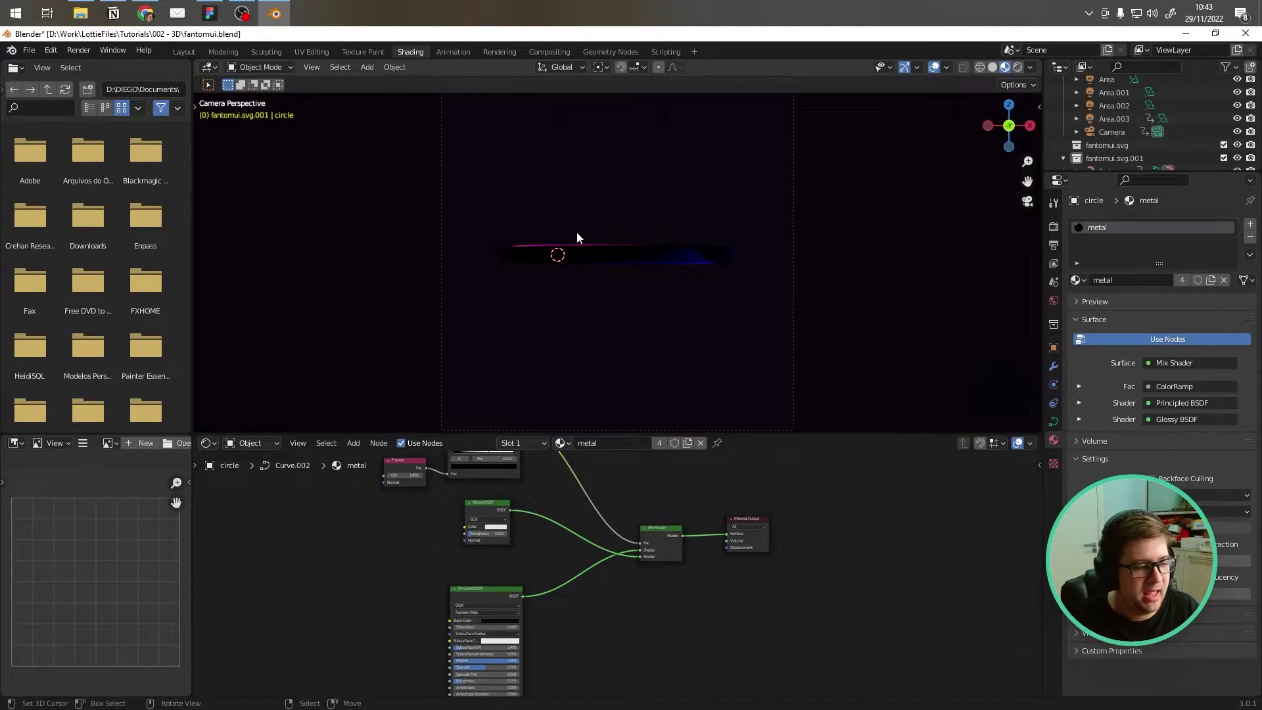
scroll(1109, 120, "down", 1)
left_click(1109, 157)
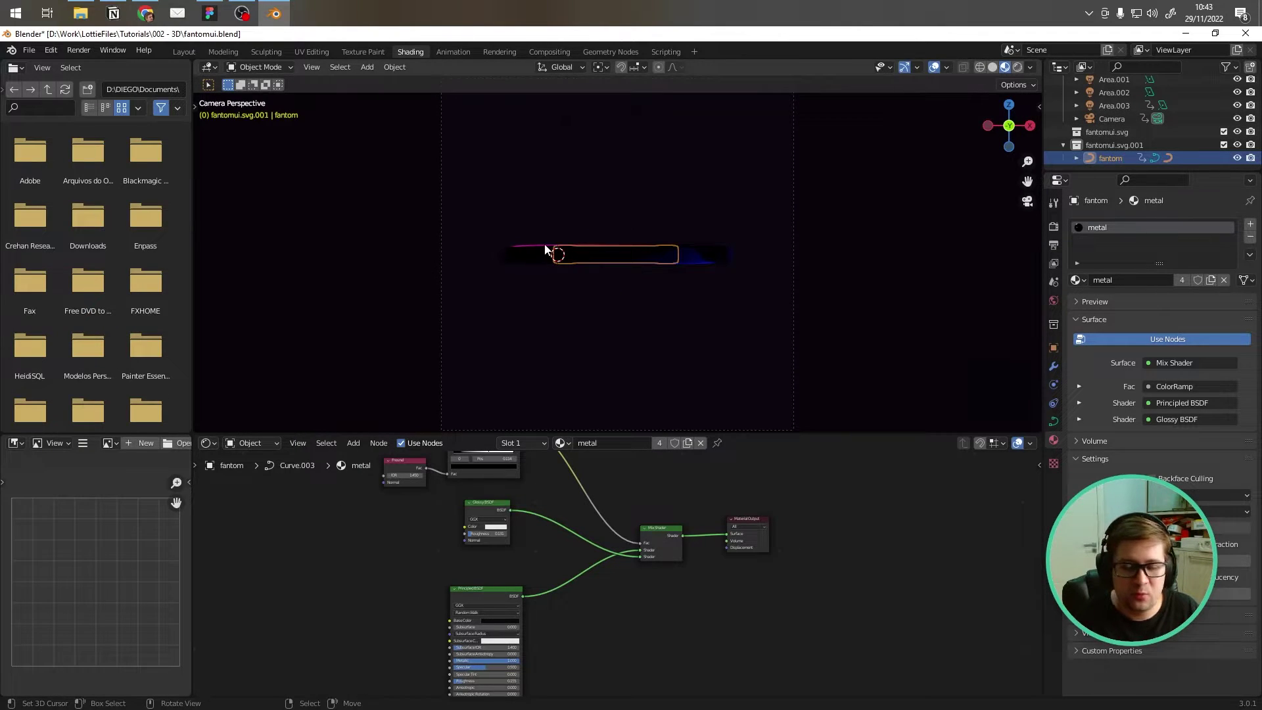
key("r")
key("r")
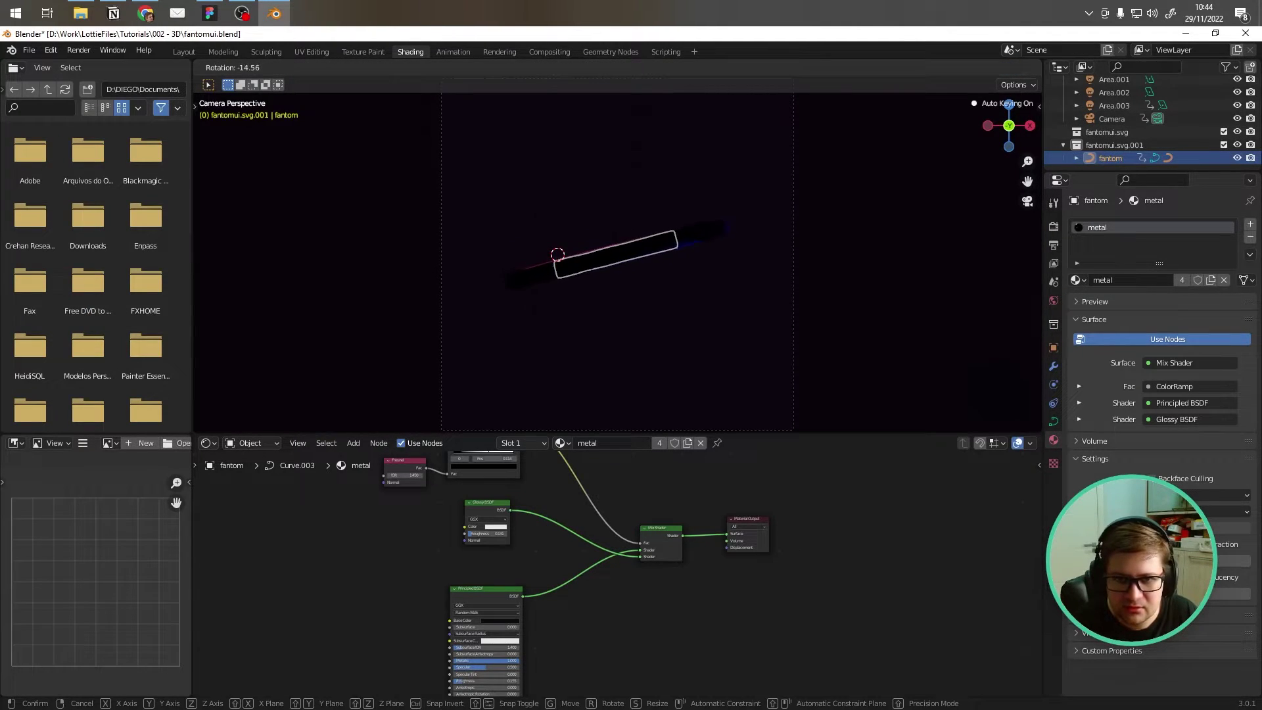
left_click(479, 307)
key("r")
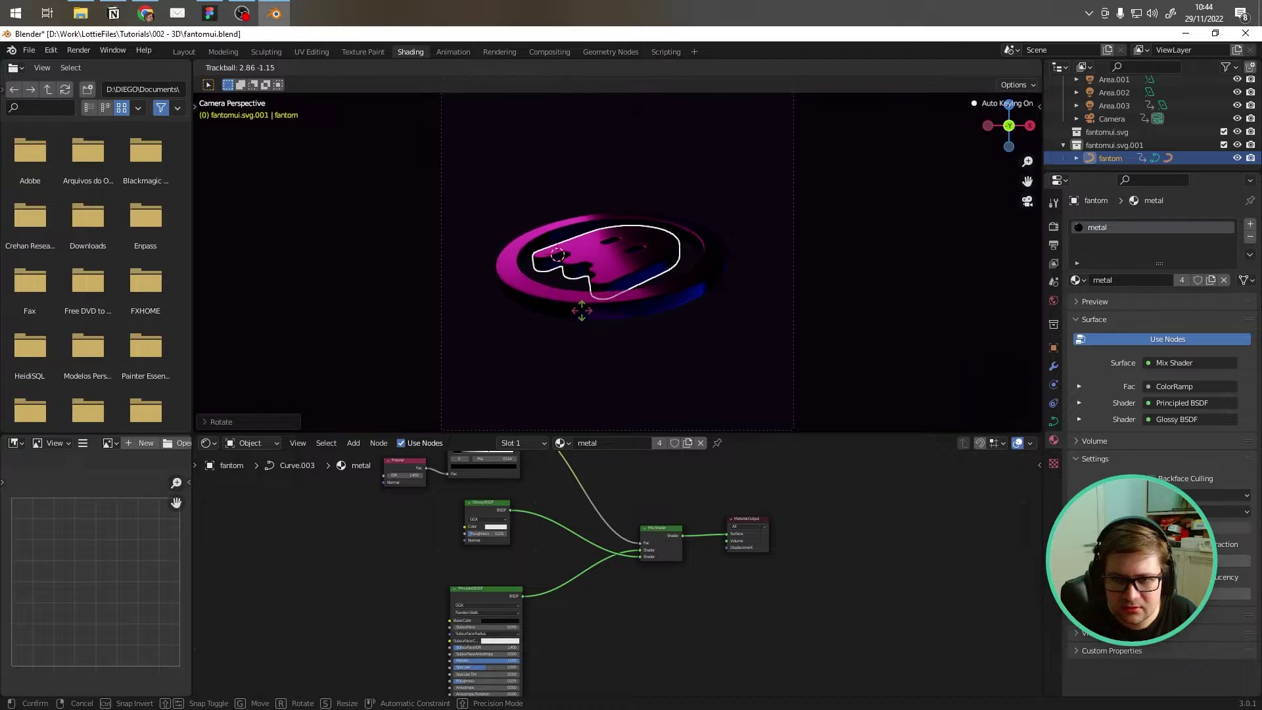
left_click(582, 301)
key("r")
left_click(355, 198)
Step: Compare the tilt with the FantomUI page in Chrome and fine-tune the ghost's trackball rotation in Blender
left_click(146, 13)
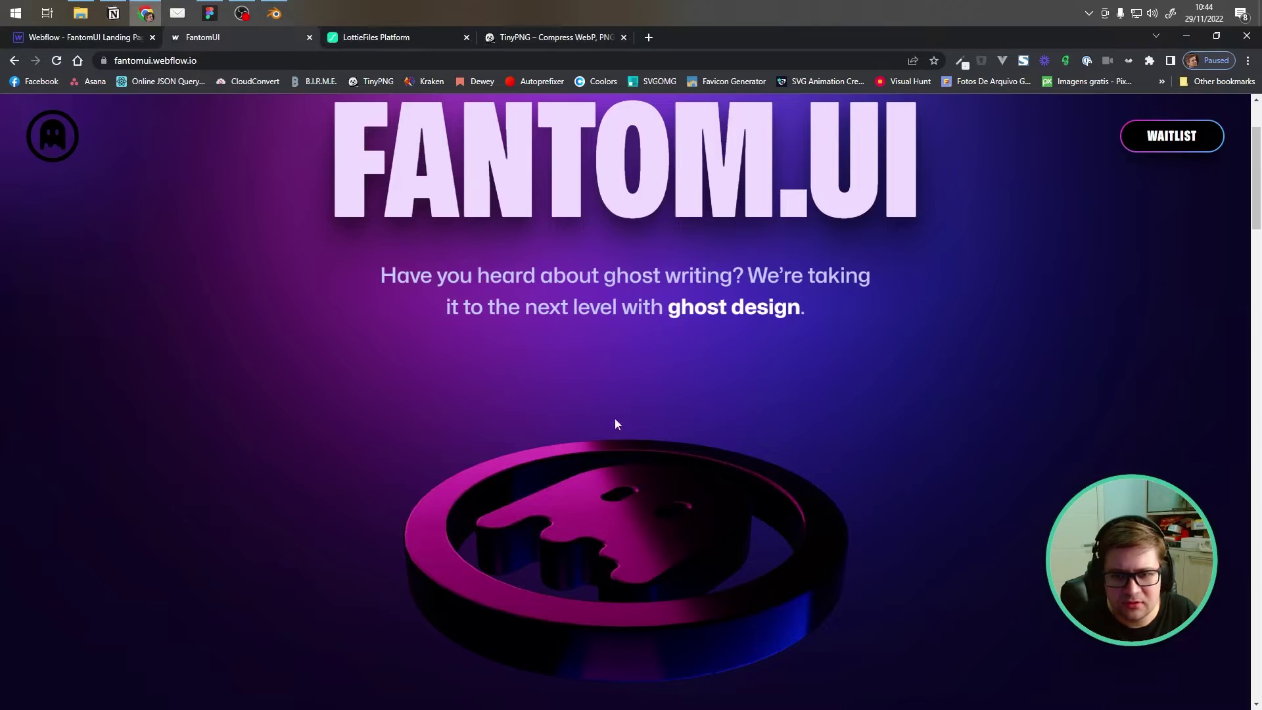
left_click(274, 13)
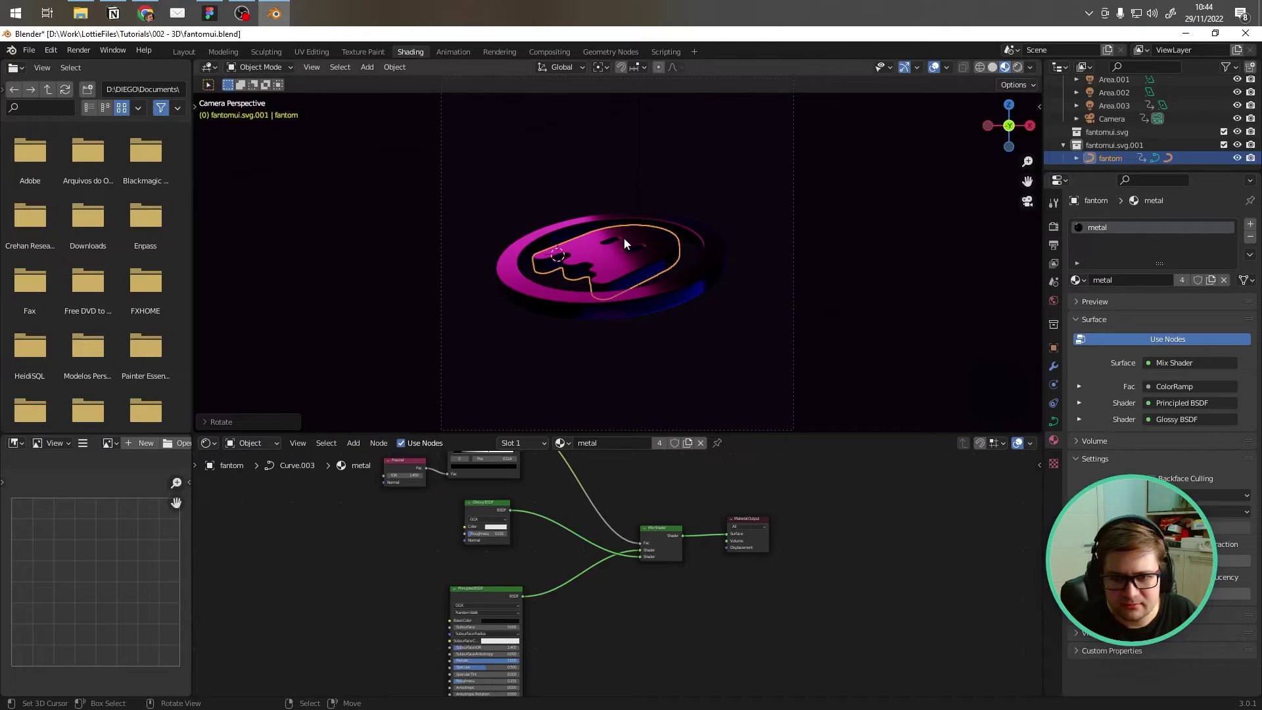
key("r")
key("r")
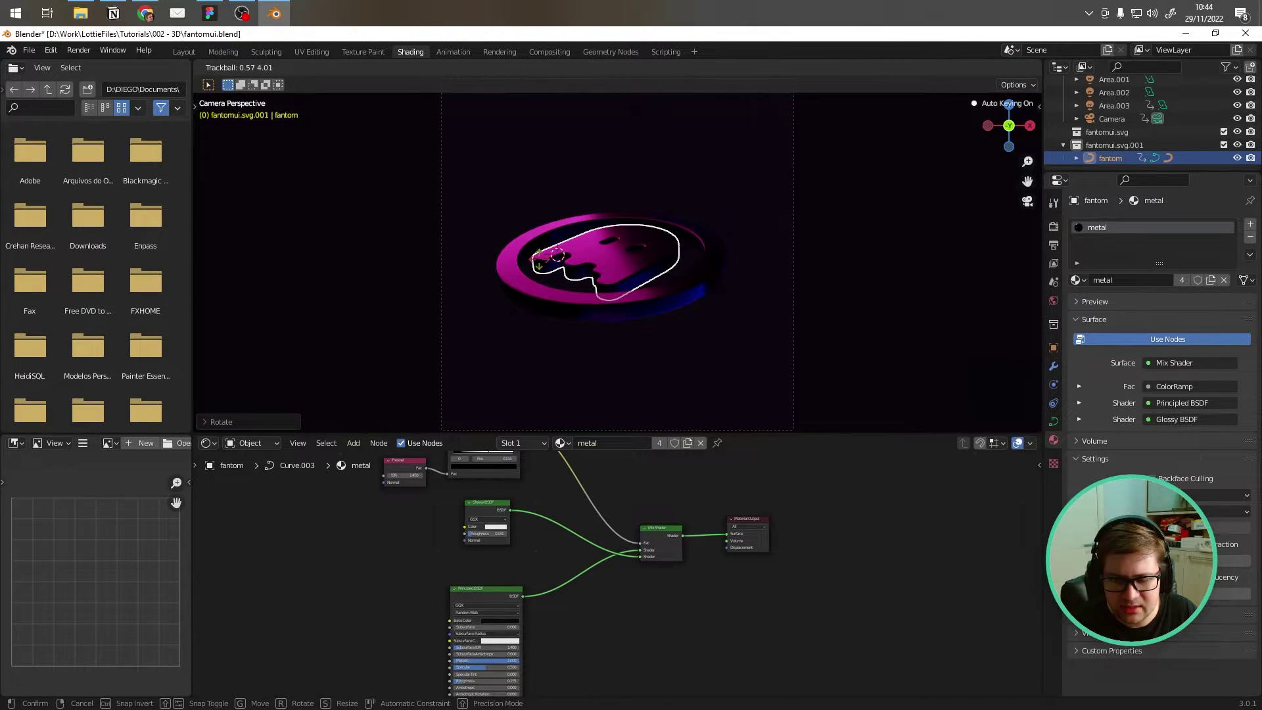
left_click(661, 317)
right_click(599, 349)
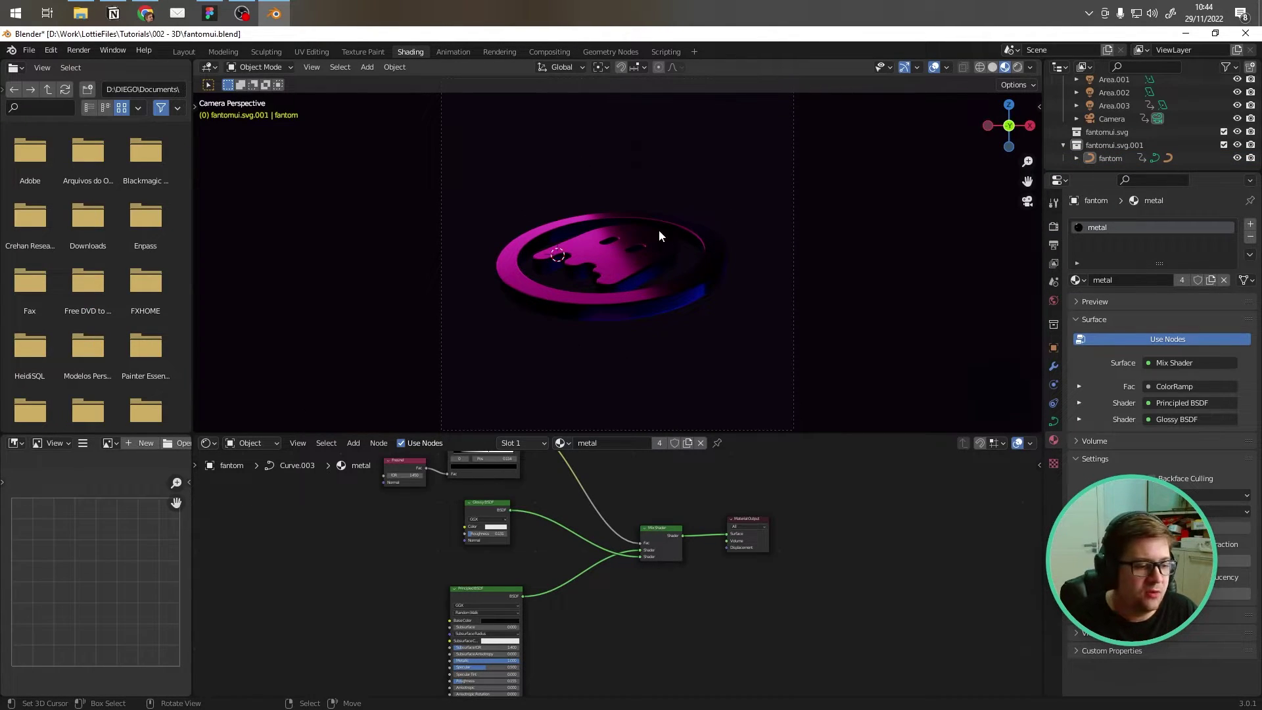
left_click(532, 242)
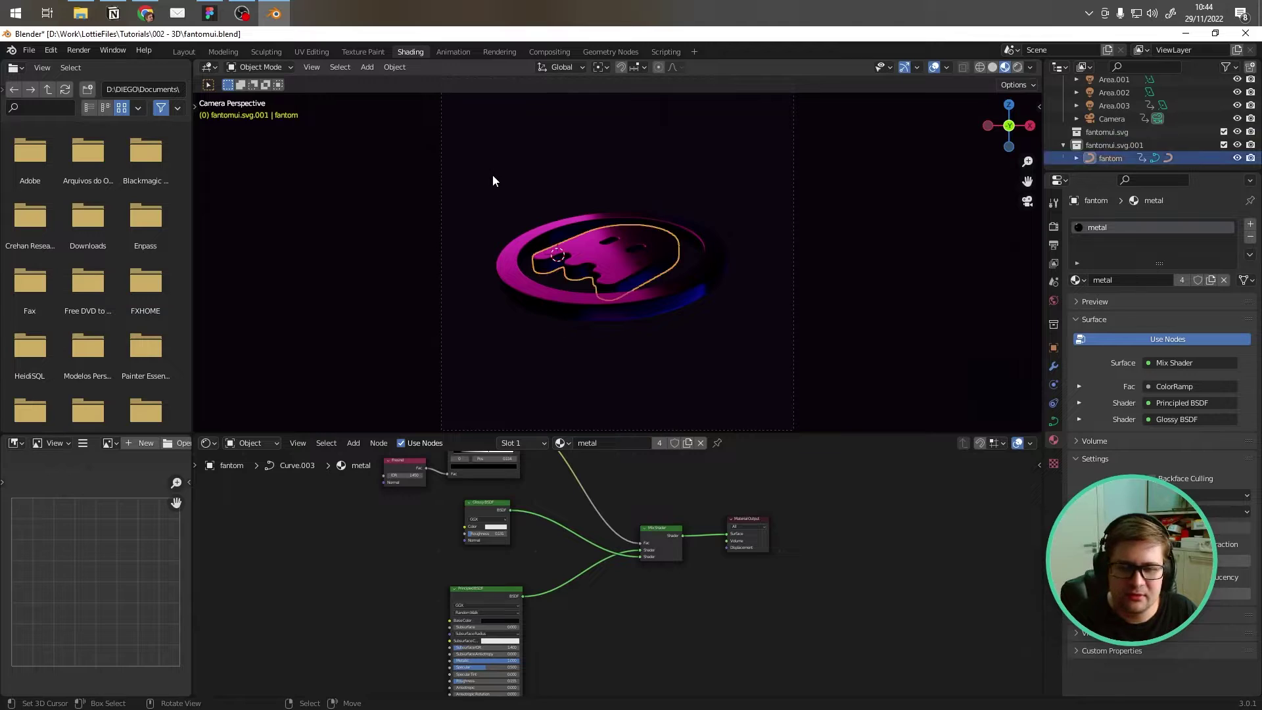
Step: Switch to the Animation workspace, frame the logo in the camera view and select the ghost
left_click(444, 53)
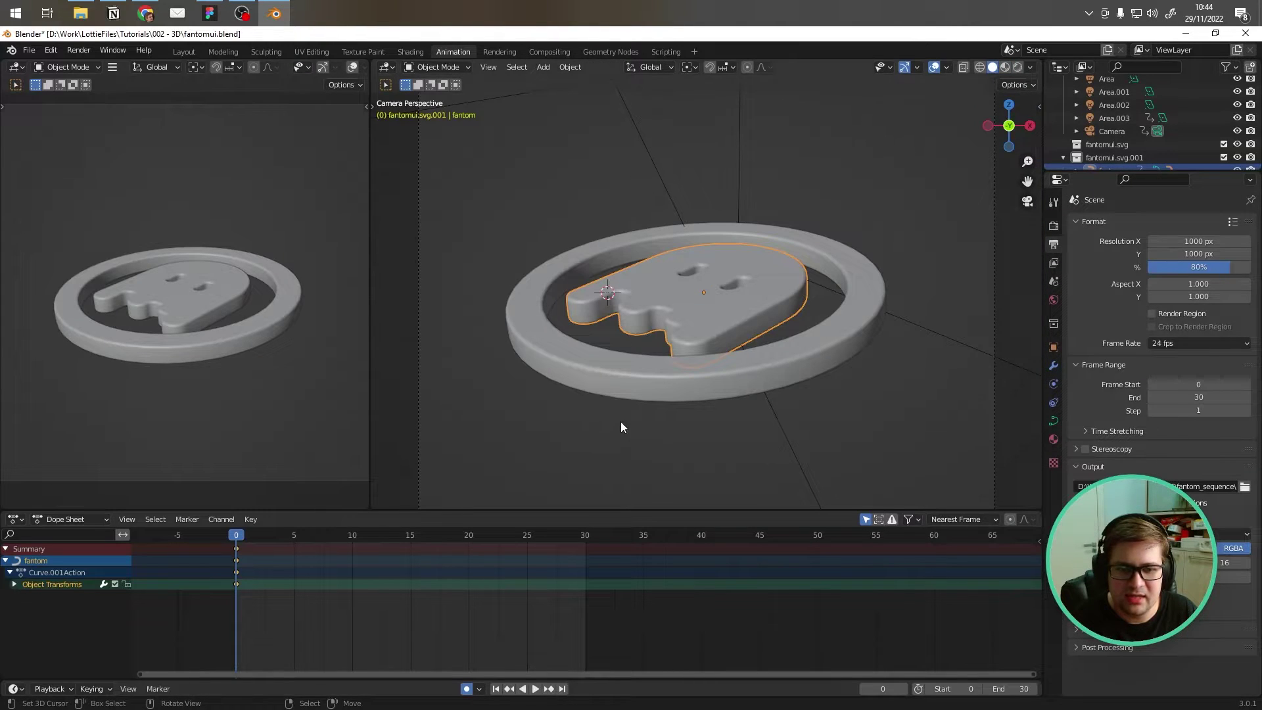
key("KP_0")
middle_click_drag(674, 182, 695, 300)
key("KP_0")
scroll(690, 294, "down", 2)
scroll(689, 297, "down", 1)
scroll(684, 258, "up", 3)
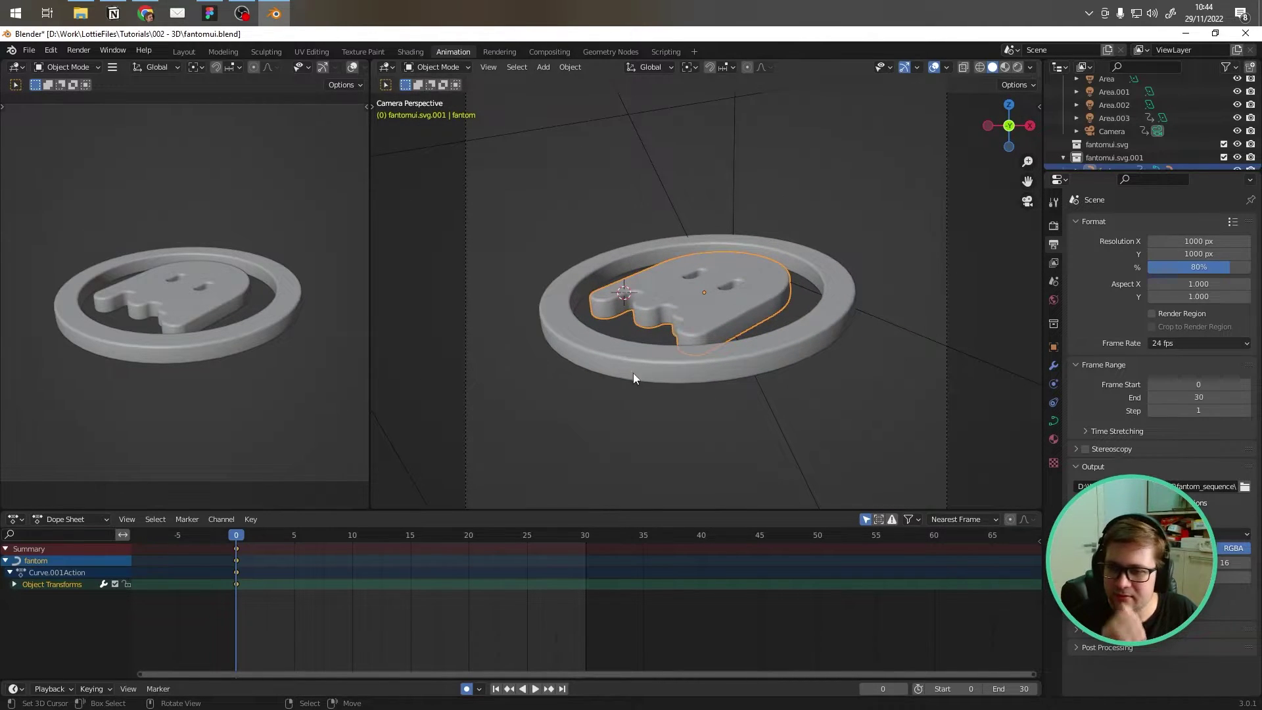
scroll(681, 289, "down", 1)
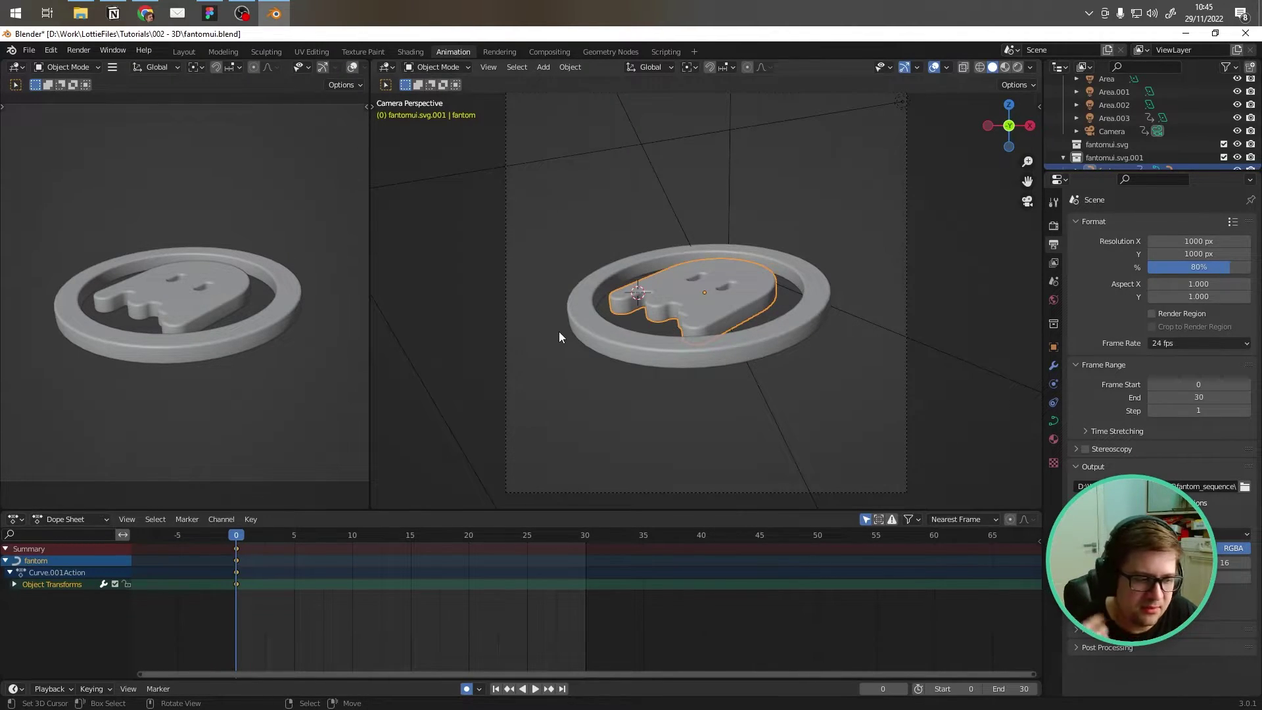
left_click(538, 290)
left_click(654, 311)
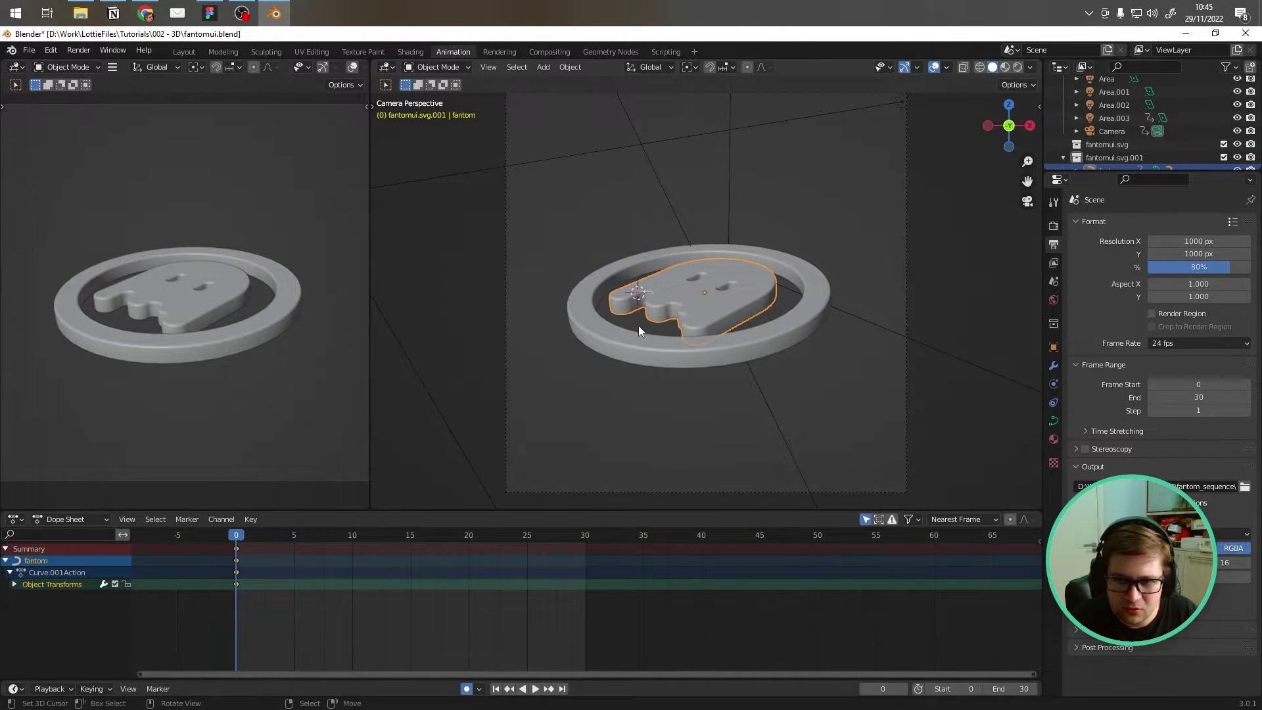
left_click(634, 348)
left_click(684, 308)
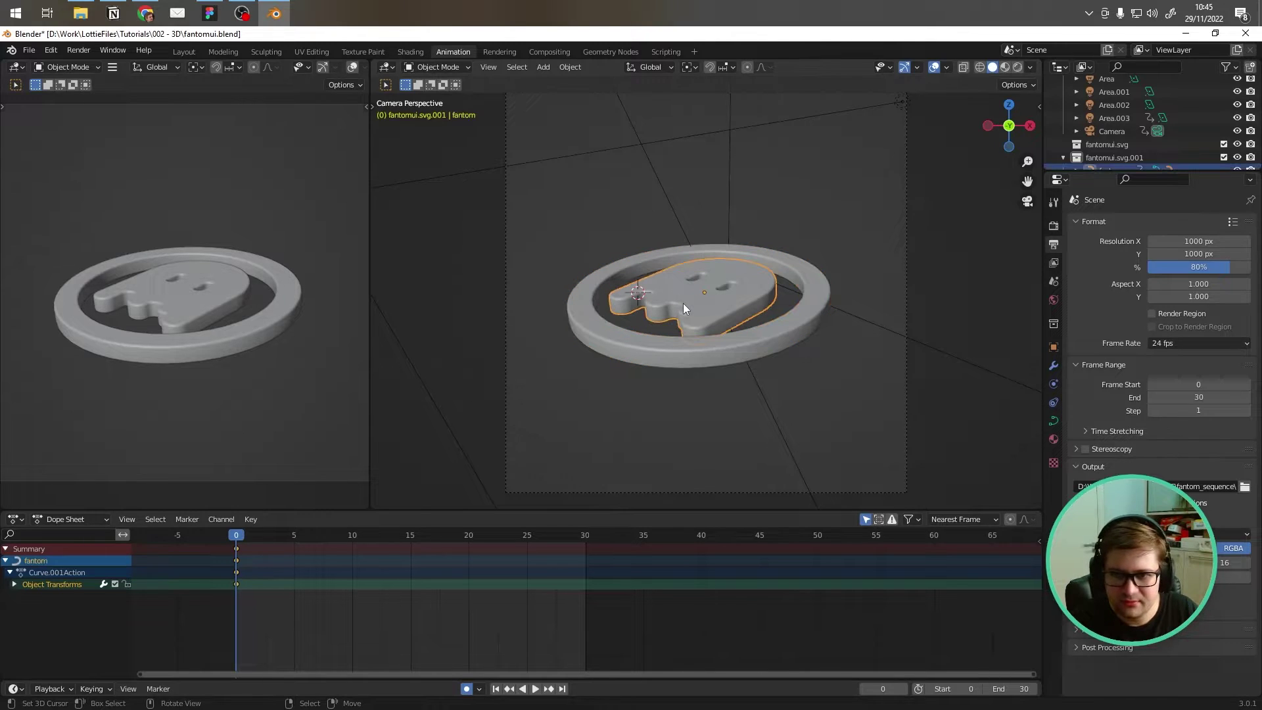
Step: Examine on the FantomUI page in Chrome how the logo turns during scrolling, and return to Blender
left_click(145, 14)
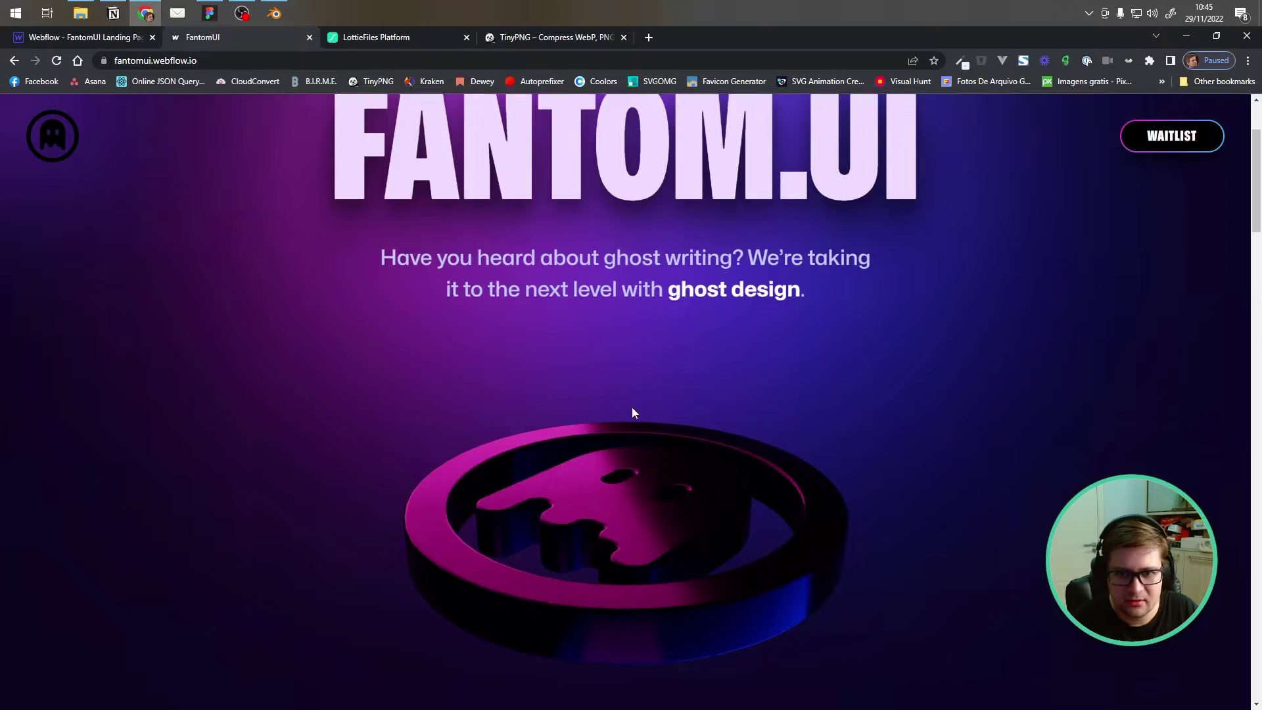
scroll(639, 423, "down", 5)
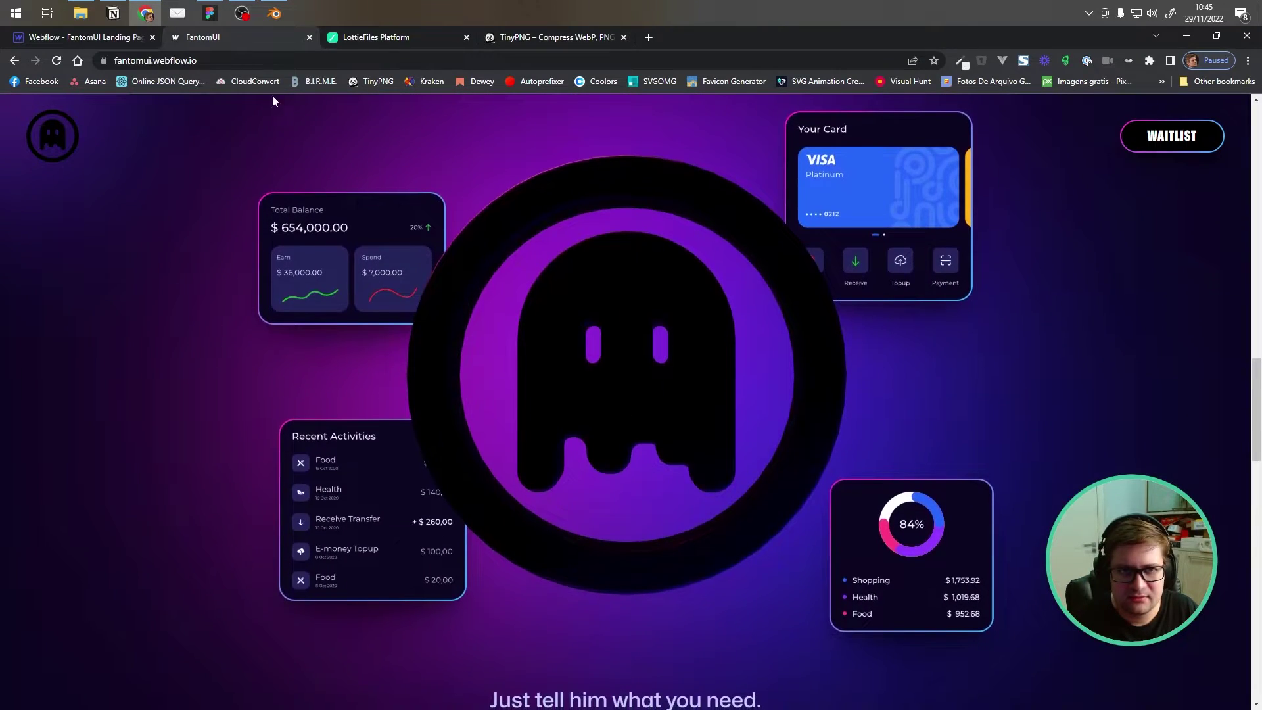
key("alt+Tab")
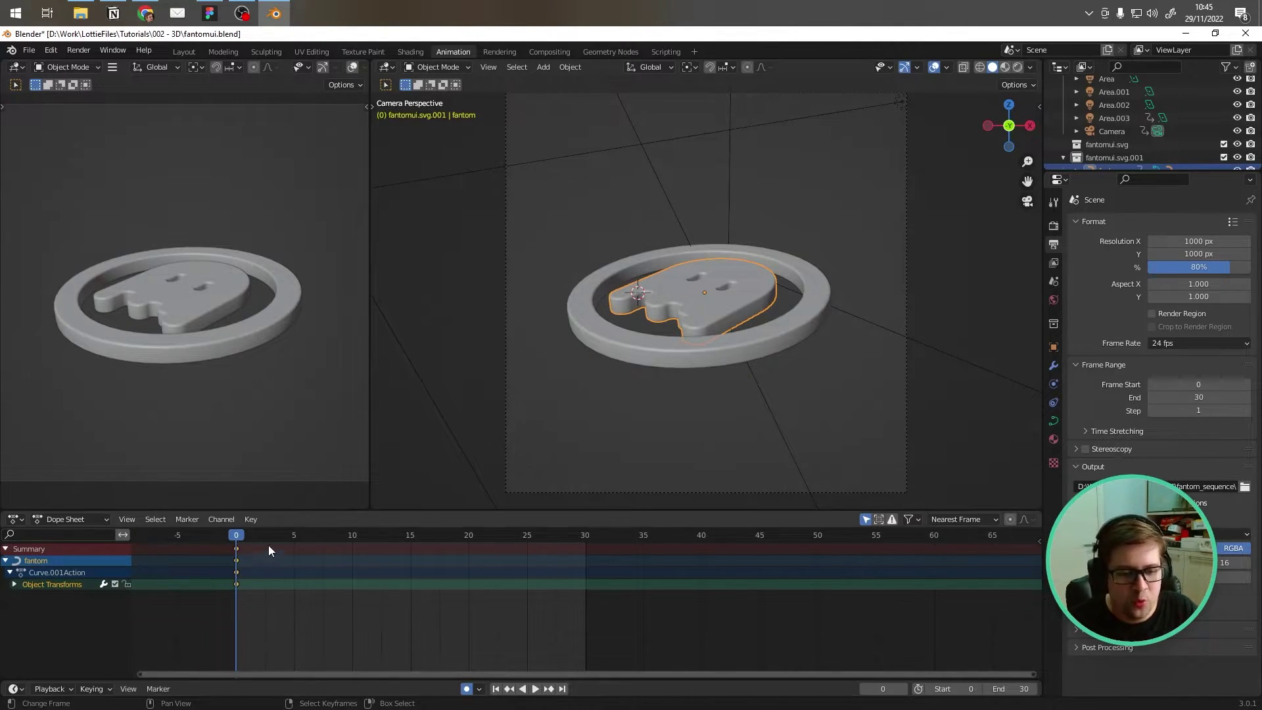
left_click_drag(235, 537, 297, 555)
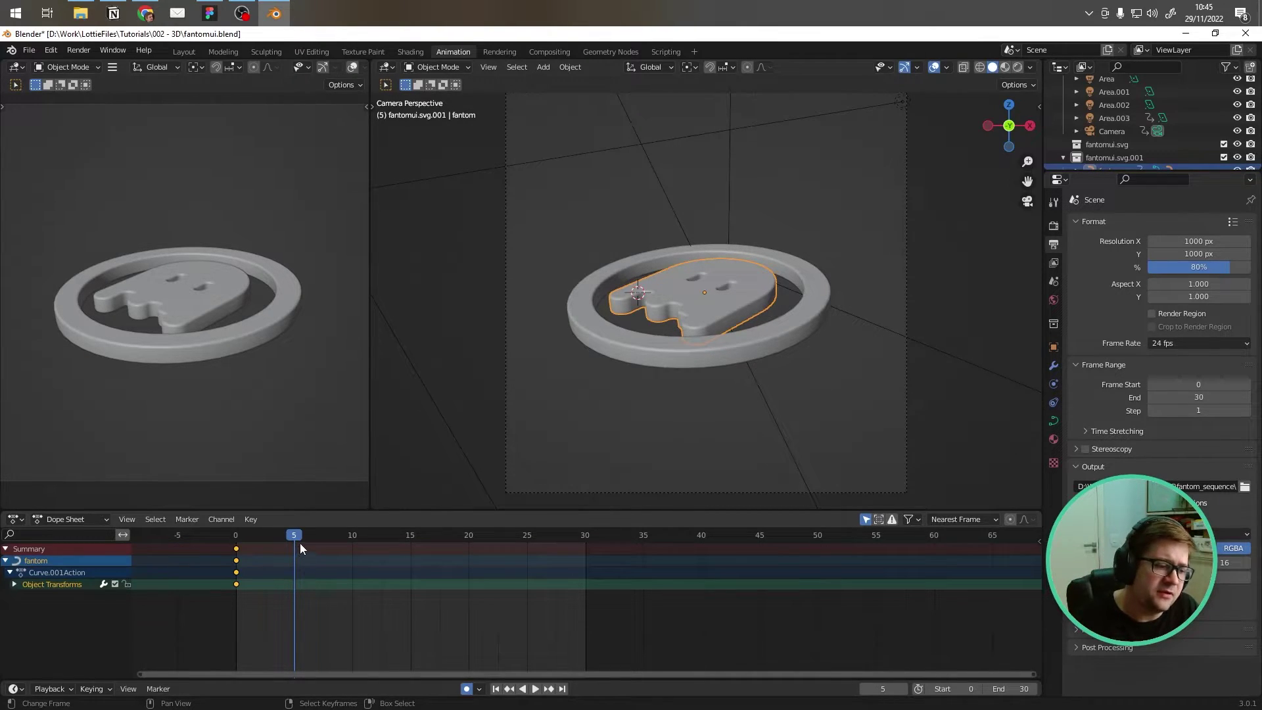
left_click_drag(294, 536, 236, 546)
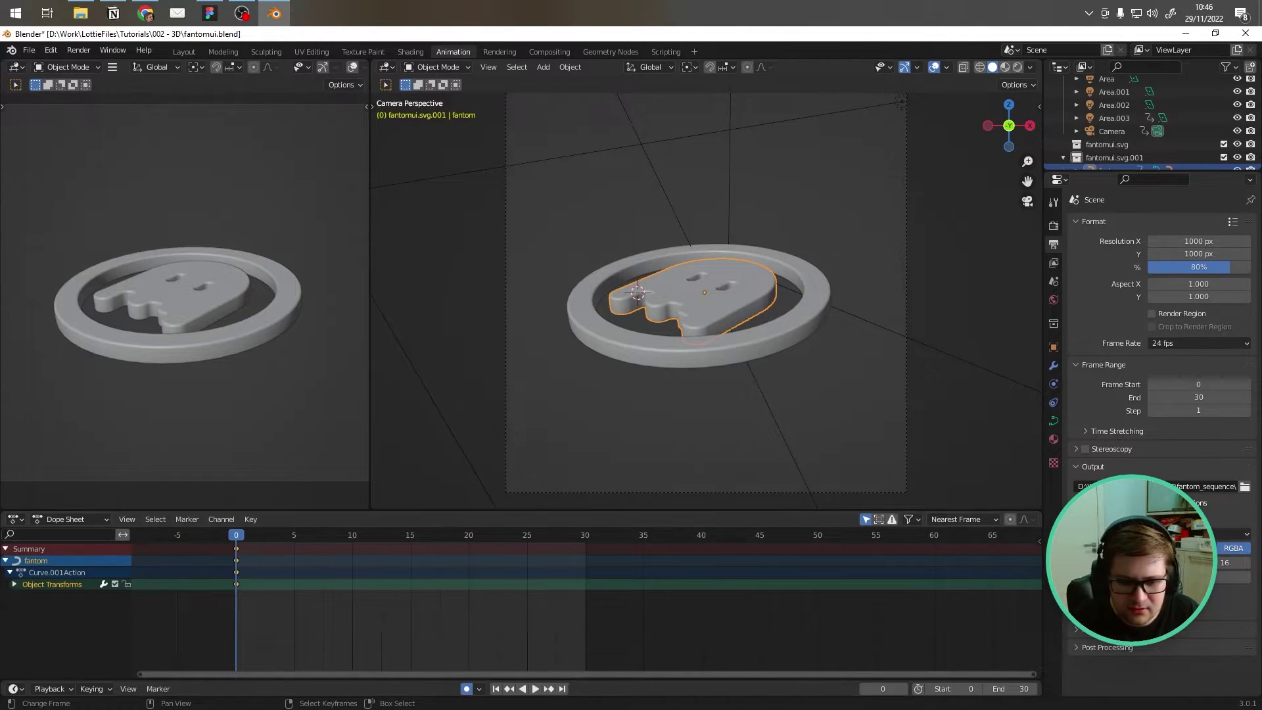
key("r")
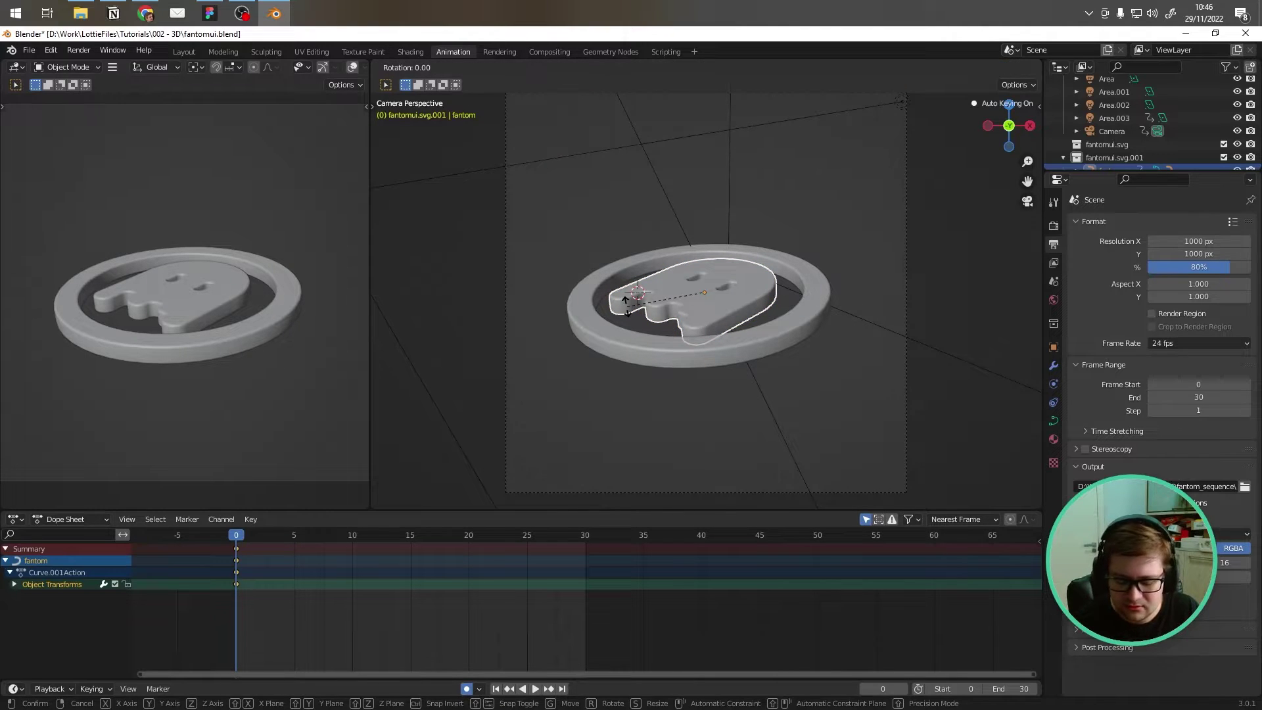
left_click(628, 307)
Step: Move to frame 30 and insert a rotation keyframe for the ghost from its object properties
left_click_drag(235, 542, 585, 557)
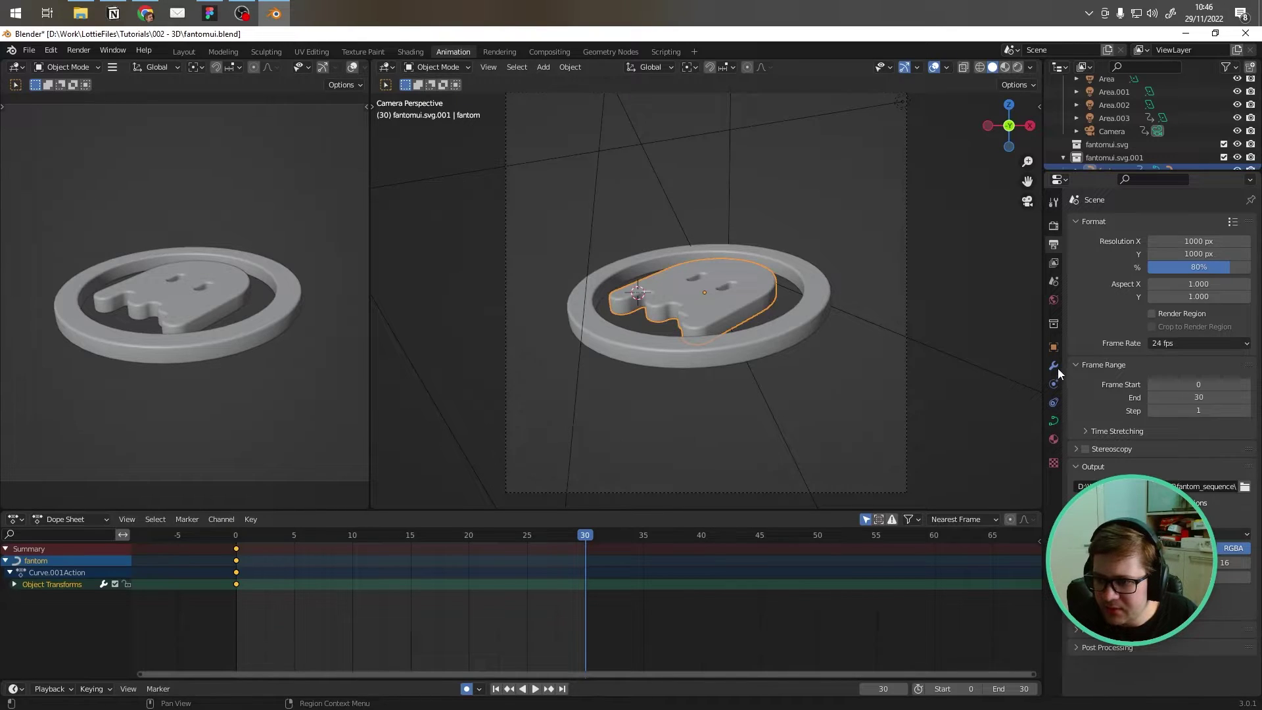
left_click(1053, 348)
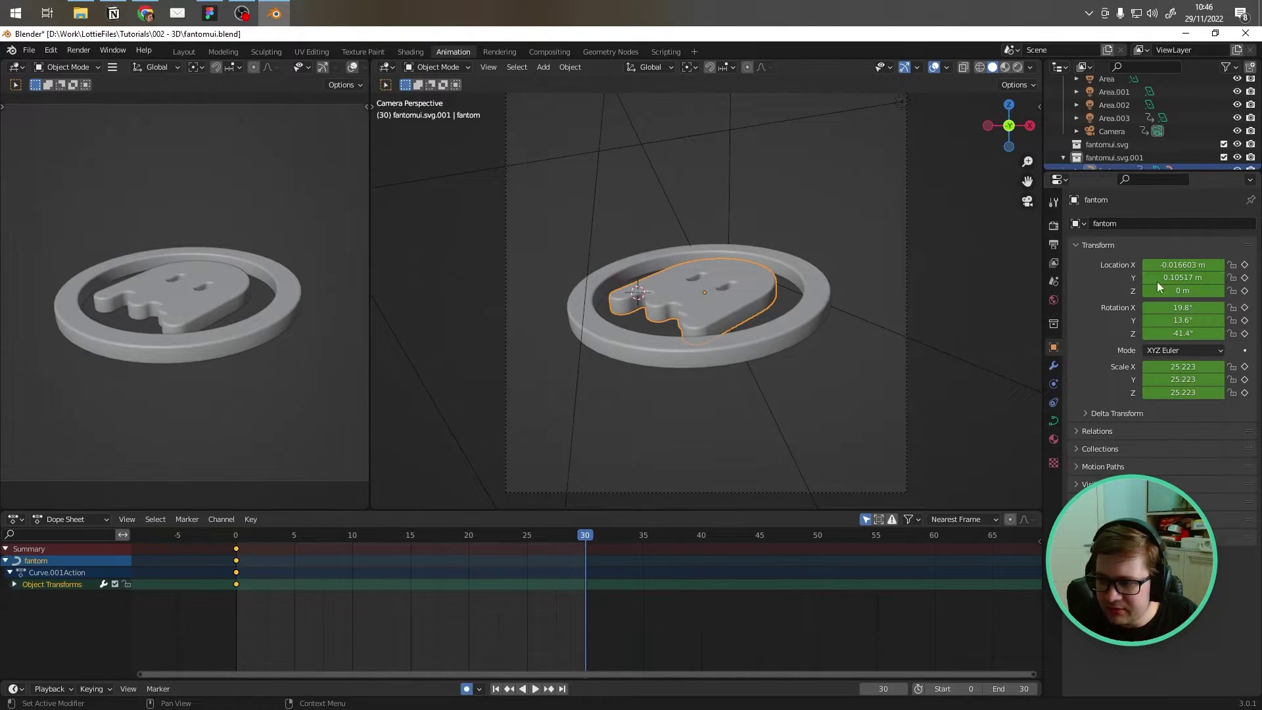
key("minus")
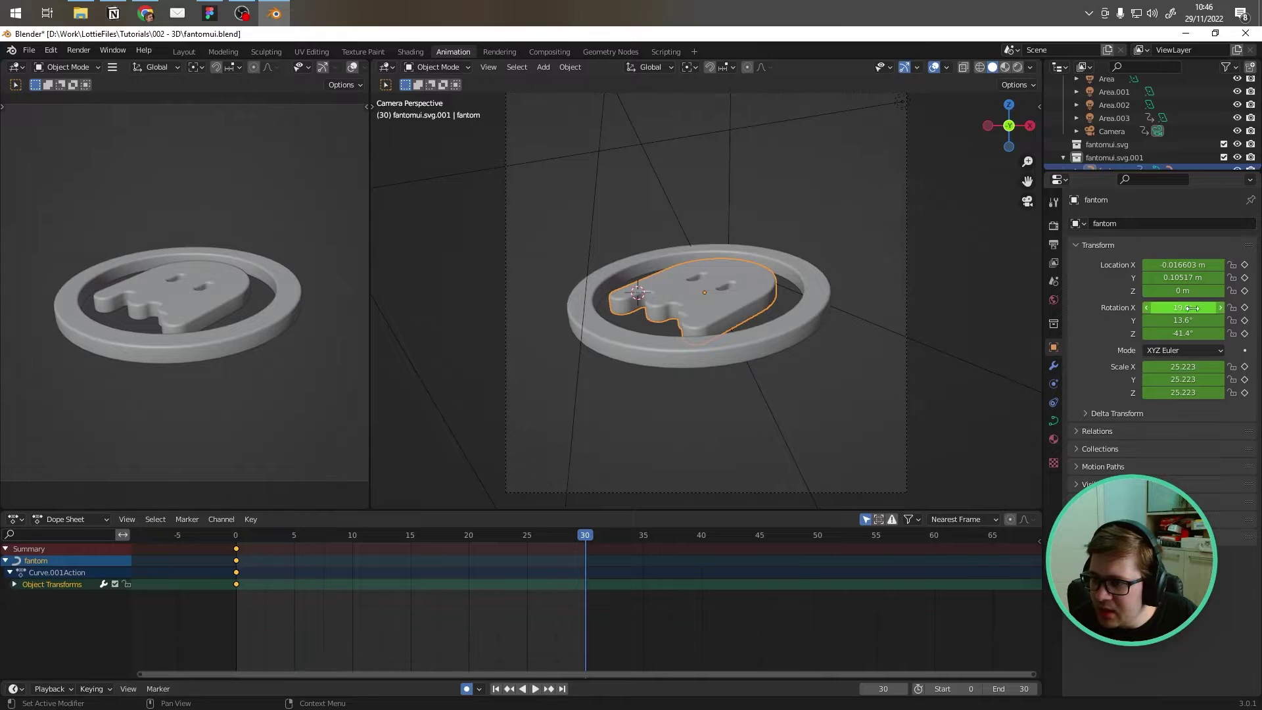
left_click(1245, 308)
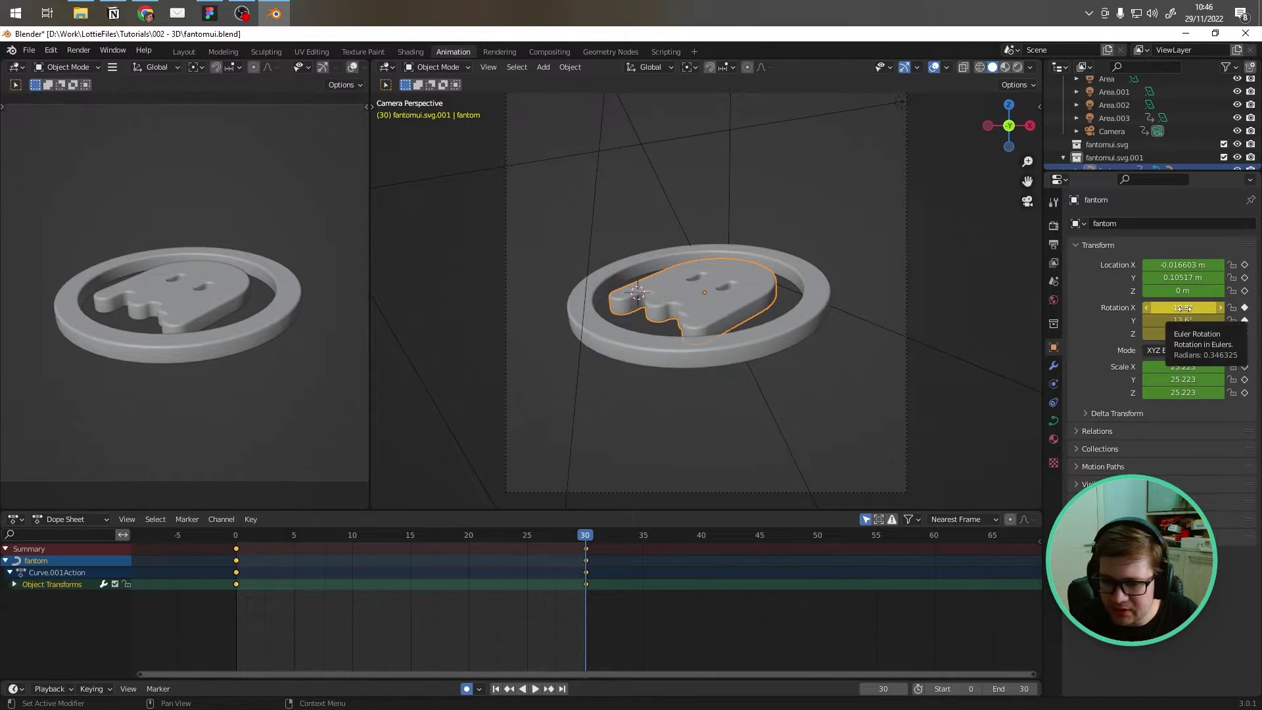
Step: Set the ghost's X, Y and Z rotation to 0° at frame 30
left_click(1183, 308)
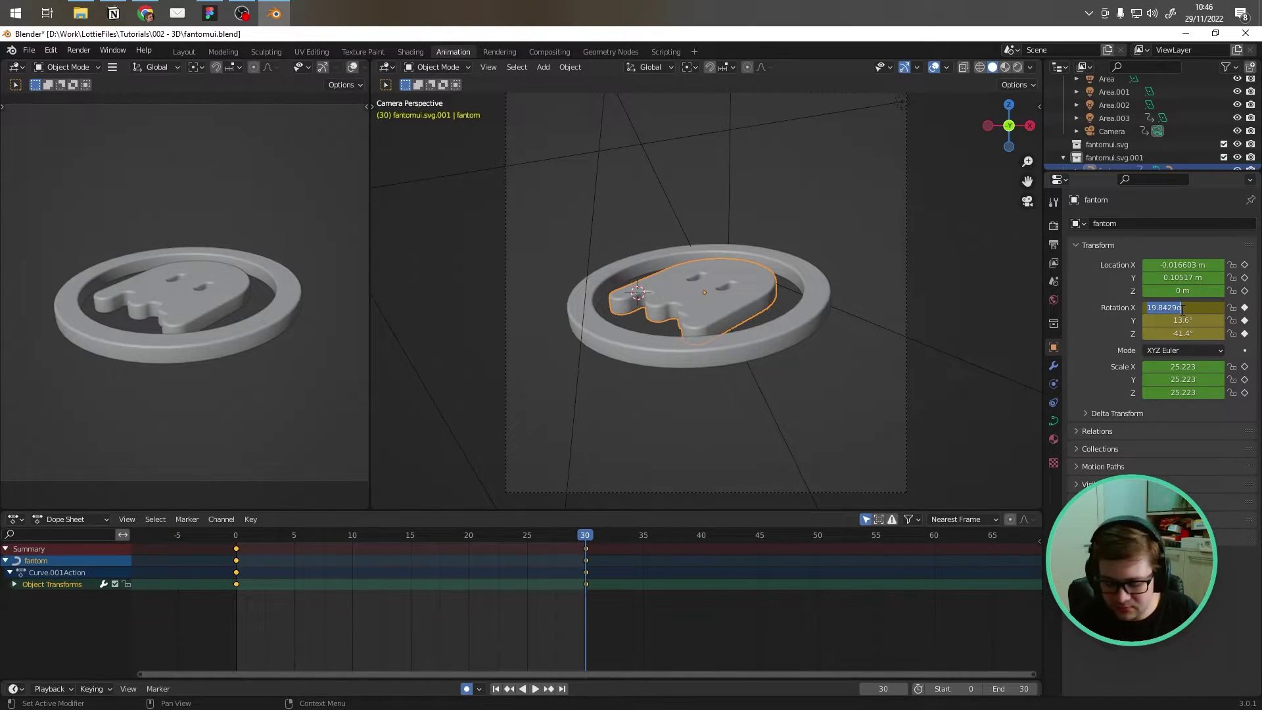
type("0")
key("Return")
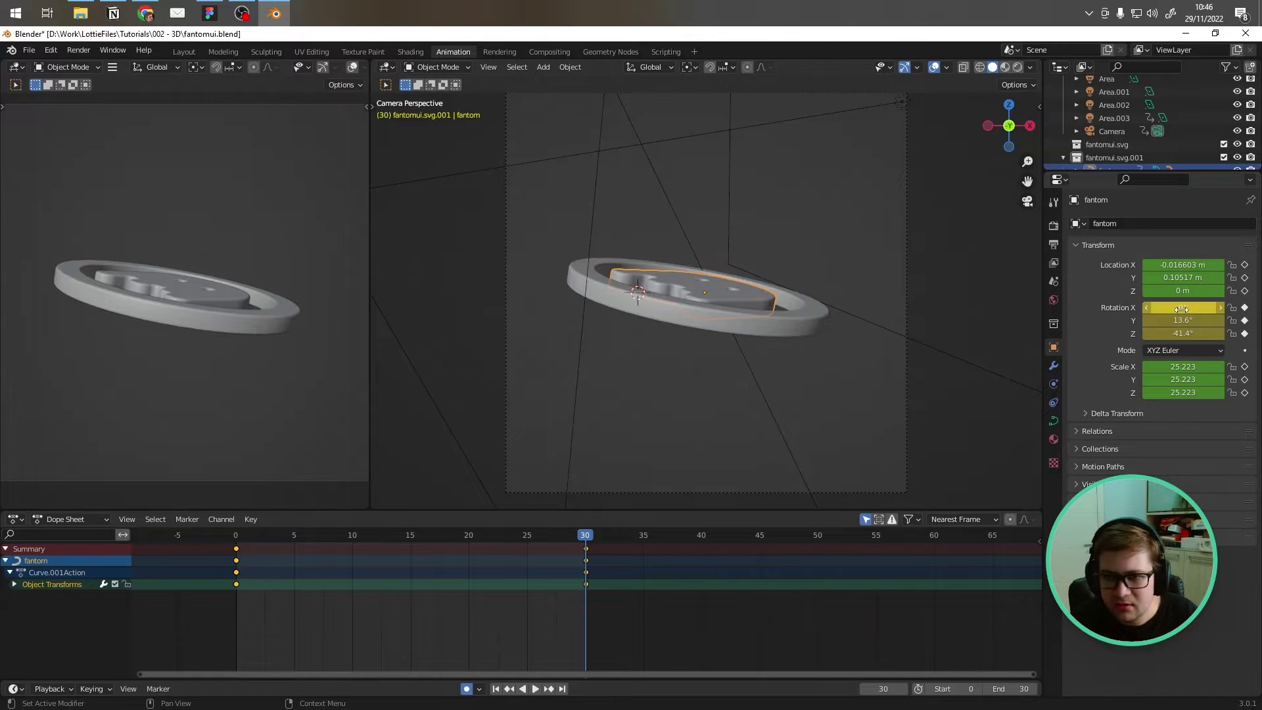
left_click(1182, 320)
type("0")
key("Return")
left_click(1183, 333)
type("0")
key("Return")
Step: Try a Y rotation of 90° on the ghost and reset it to 0°
left_click(1181, 320)
type("90")
key("Return")
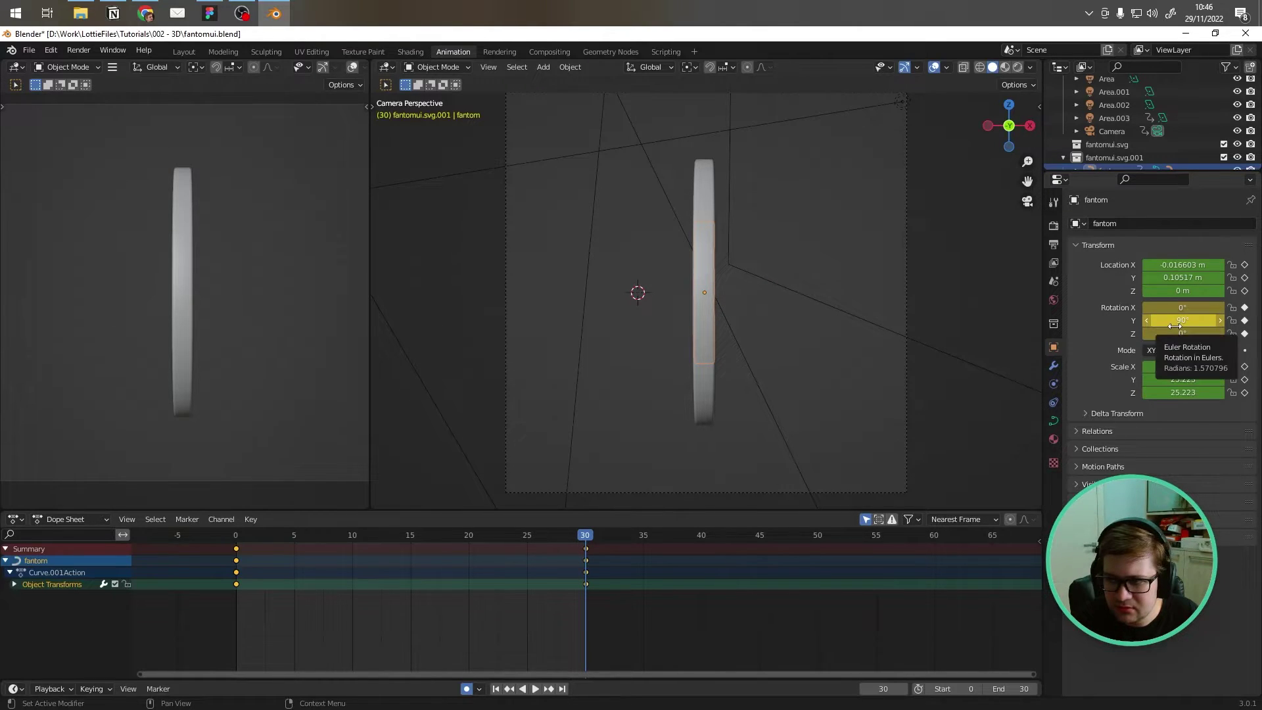
left_click(1180, 320)
type("0")
key("Return")
Step: Set the ghost's X rotation to 90° at frame 30 and scrub back to frame 0 to review the motion
left_click(1183, 307)
type("90")
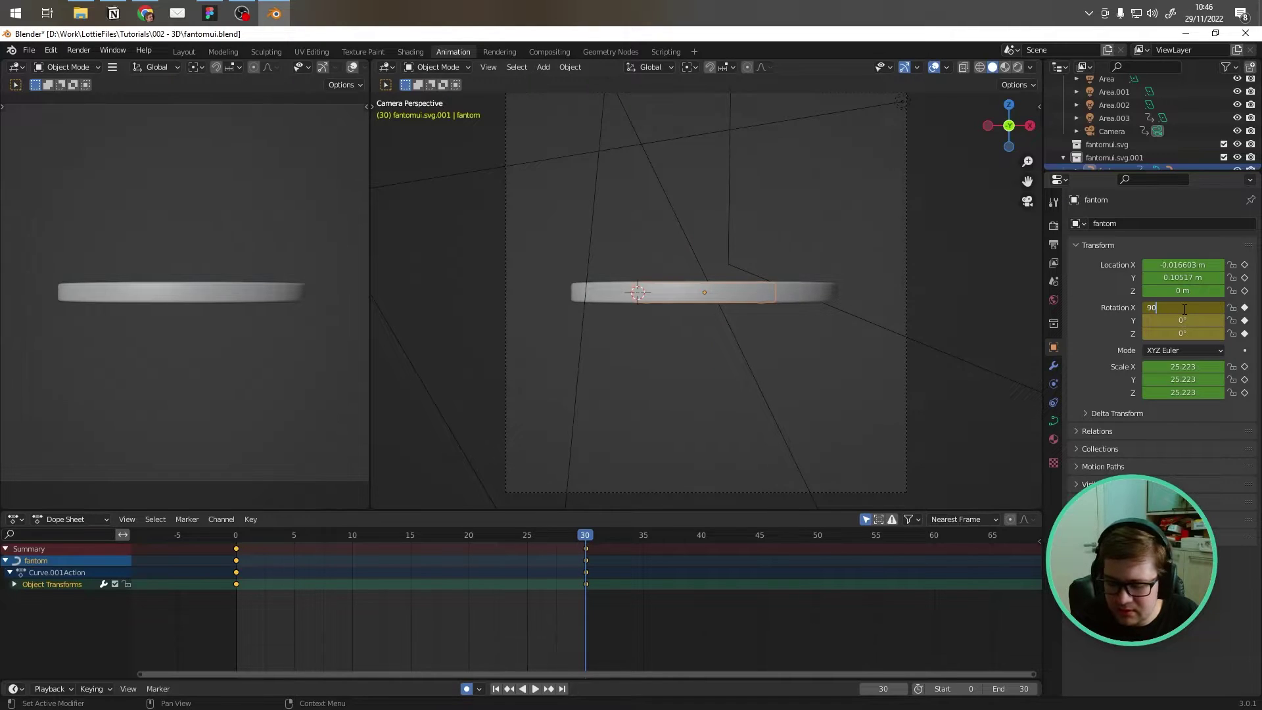
key("Return")
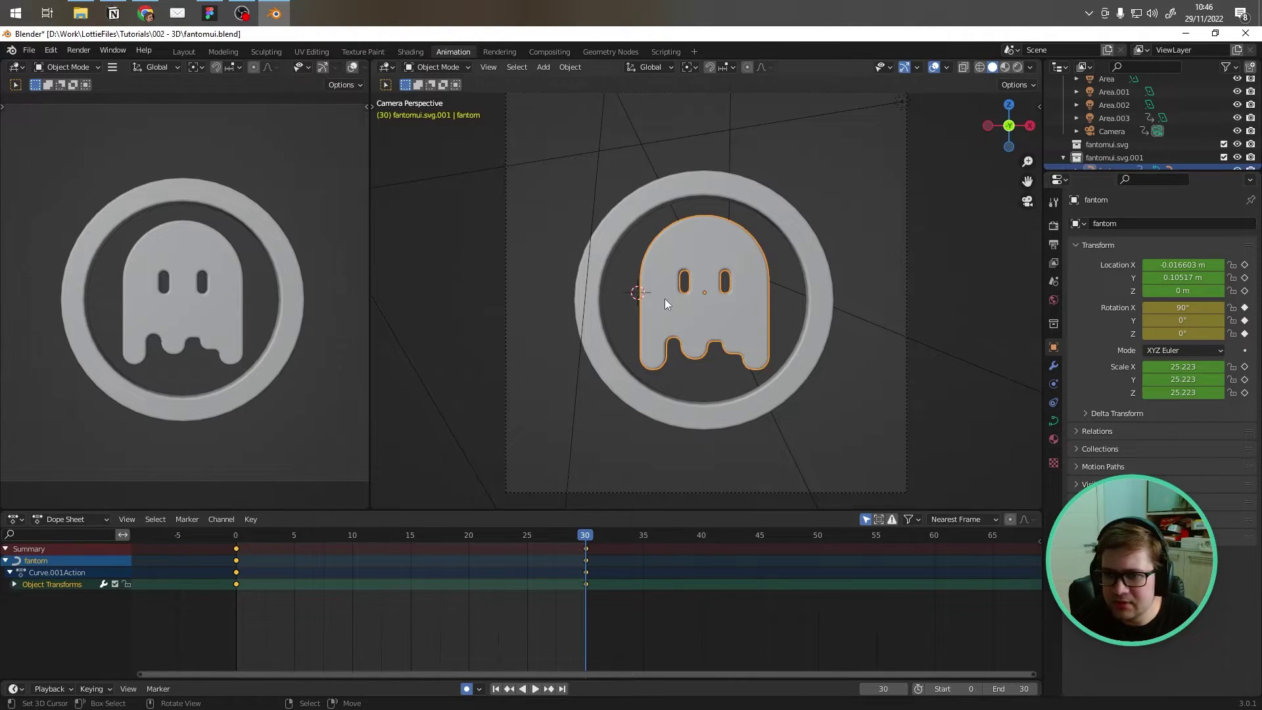
left_click_drag(583, 536, 413, 581)
Step: Select the ring and remove all its scale, rotation and location keyframes at frame 0
left_click(628, 349)
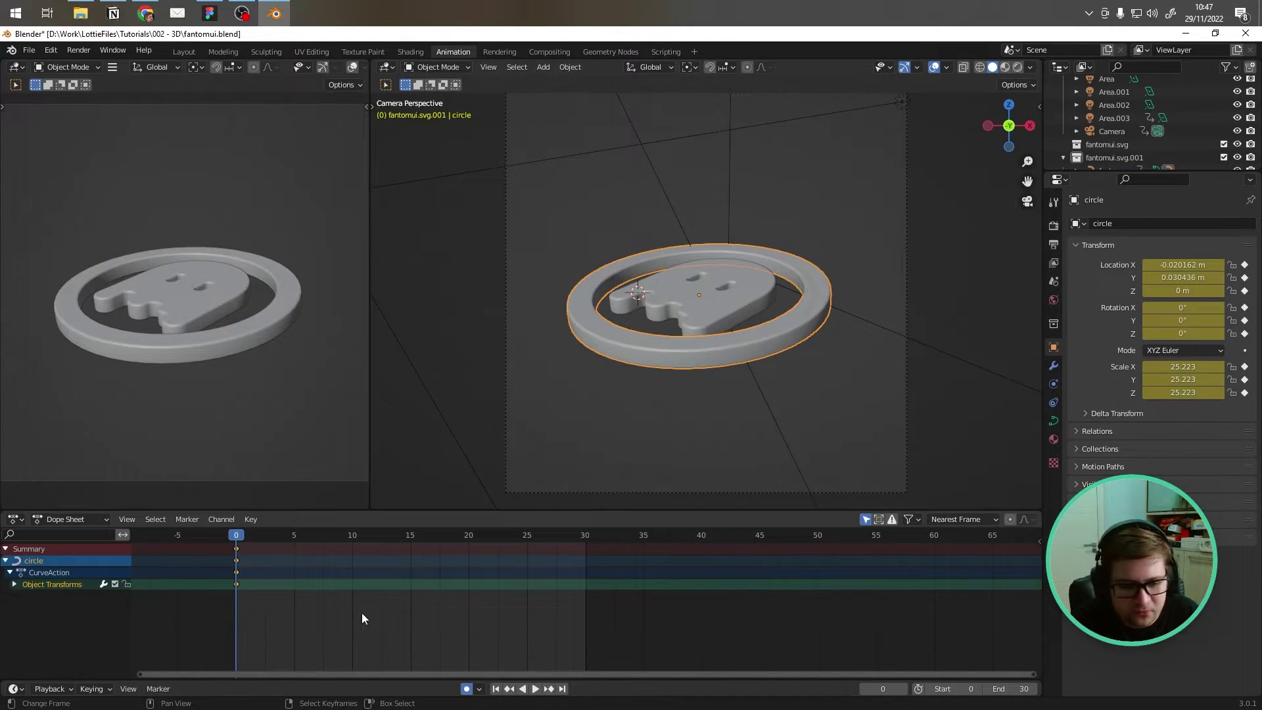
left_click(1244, 392)
left_click(1244, 379)
left_click(1244, 366)
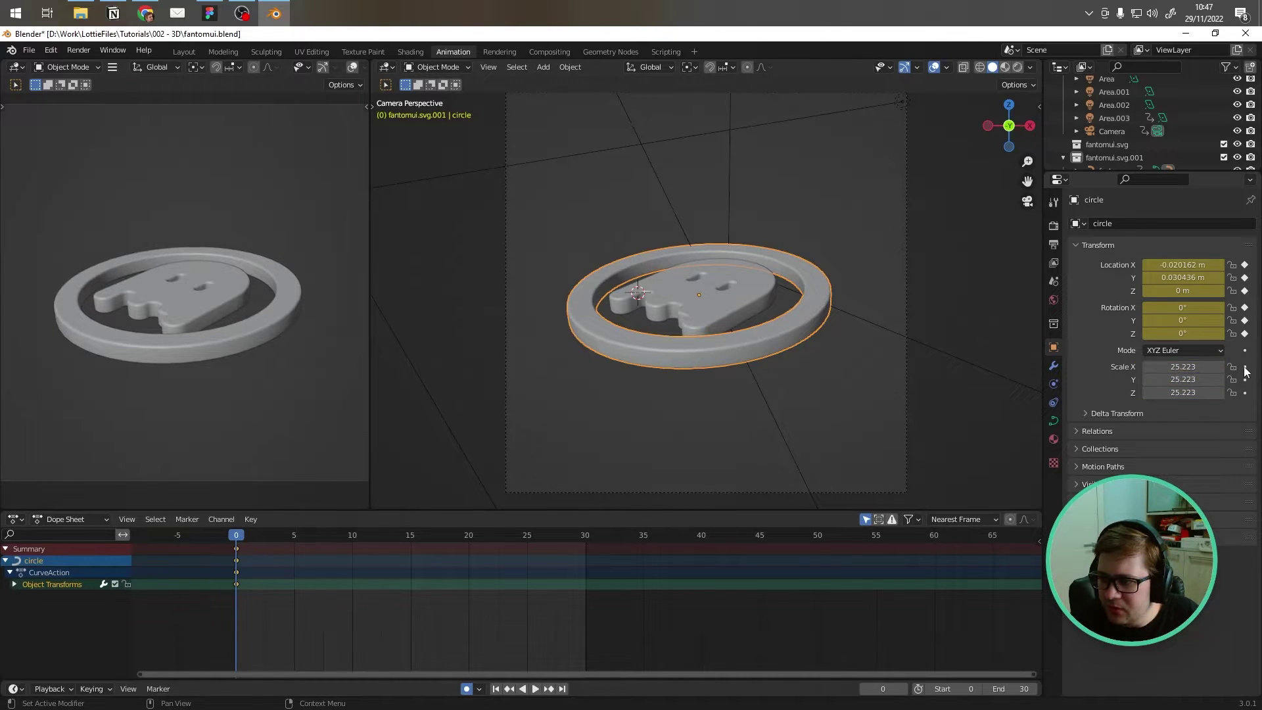
left_click(1244, 333)
left_click(1245, 320)
left_click(1245, 307)
left_click(1245, 290)
left_click(1245, 278)
left_click(1244, 264)
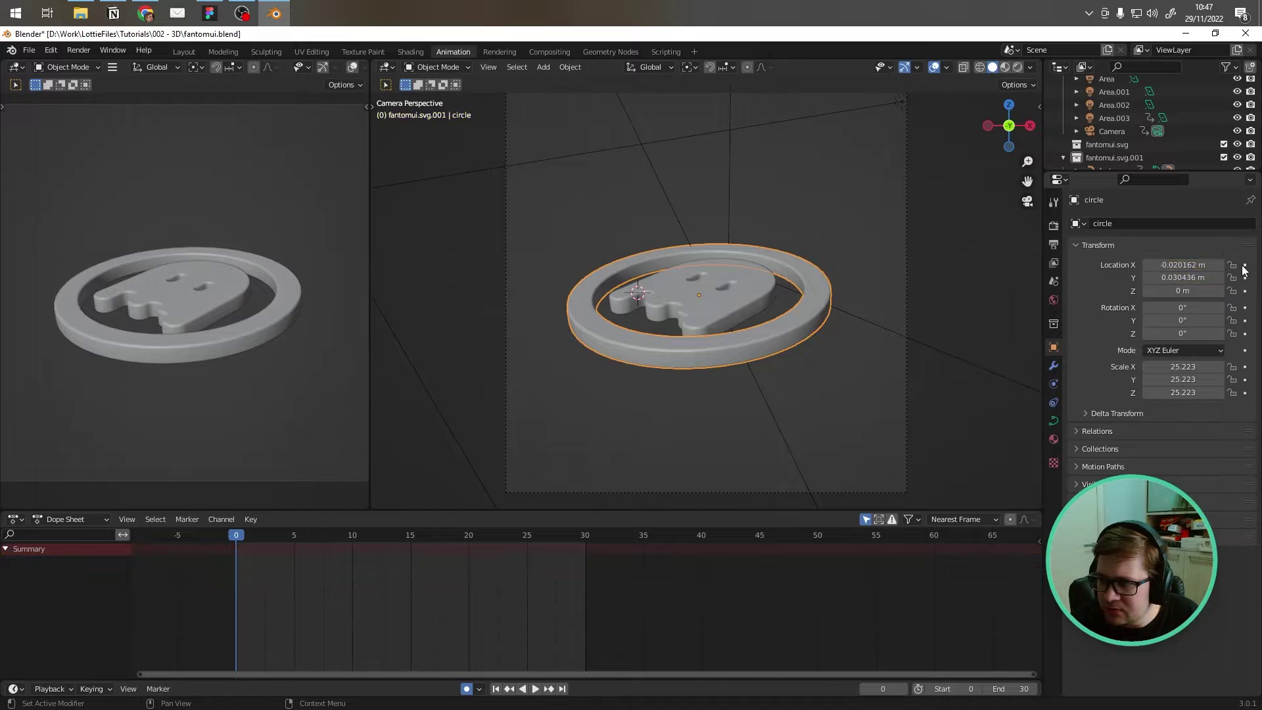
key("r")
key("y")
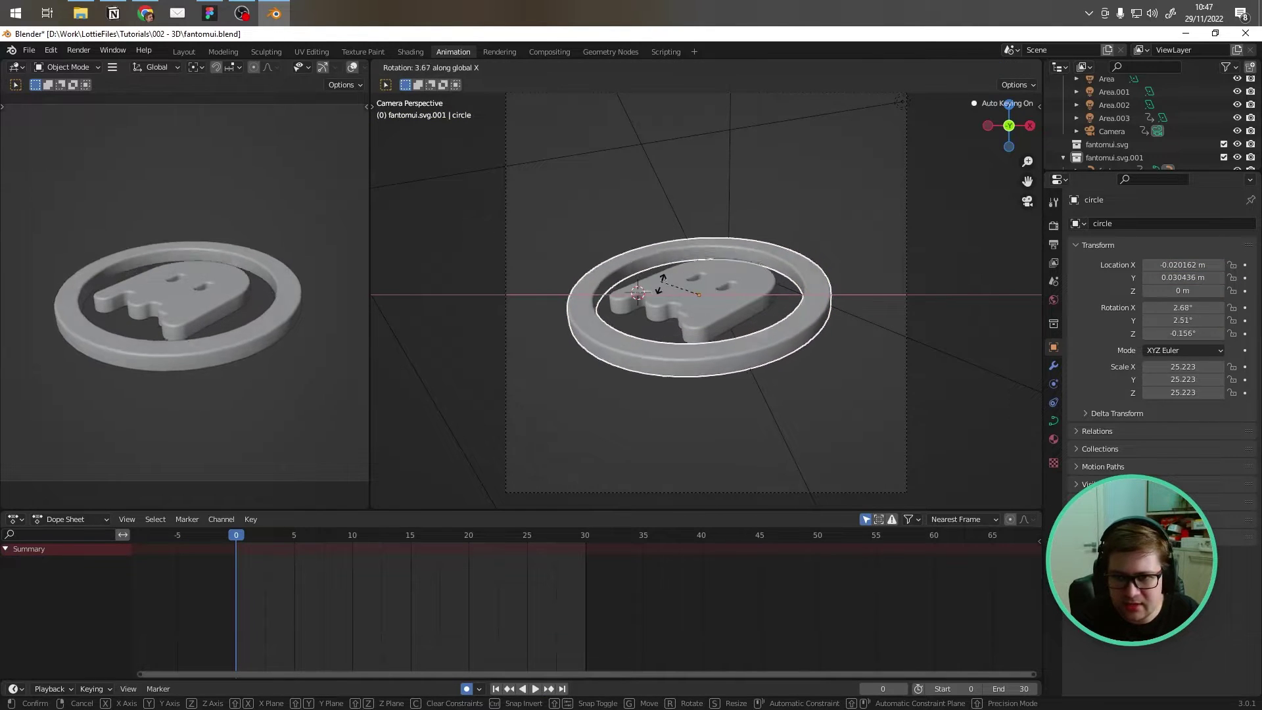
key("z")
key("Escape")
left_click_drag(1169, 321, 1169, 321)
key("Escape")
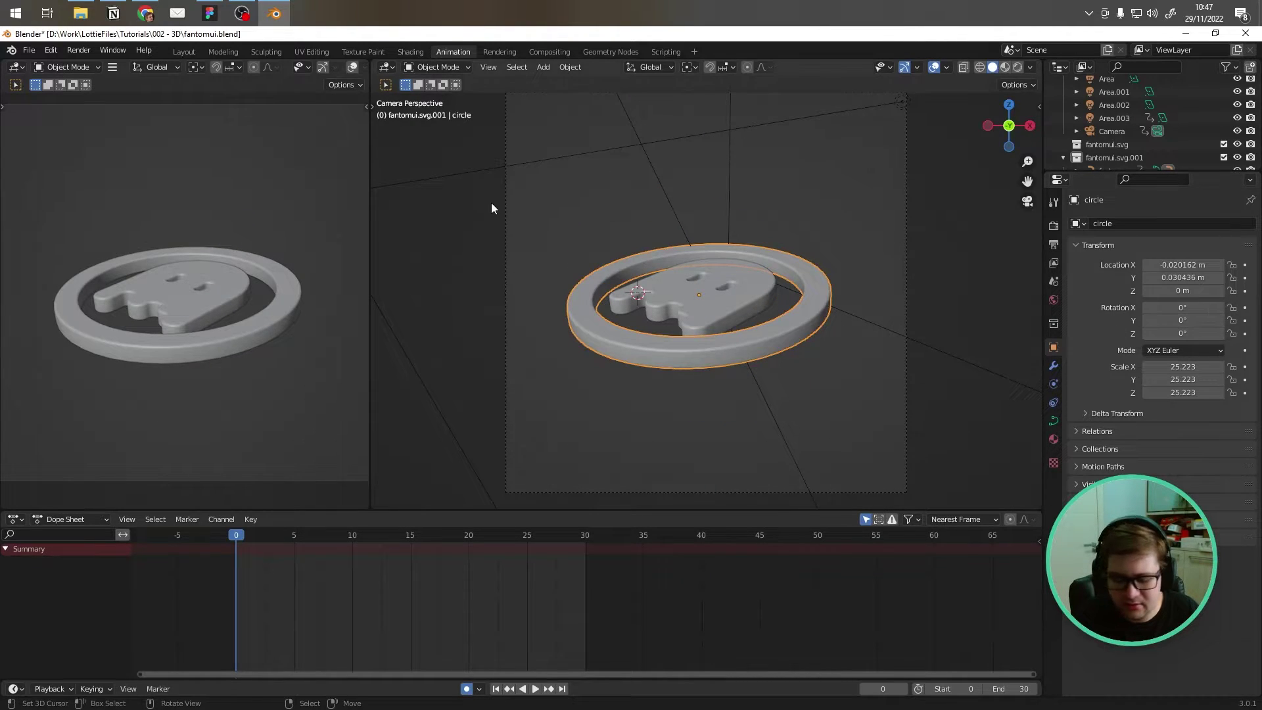
key("r")
key("y")
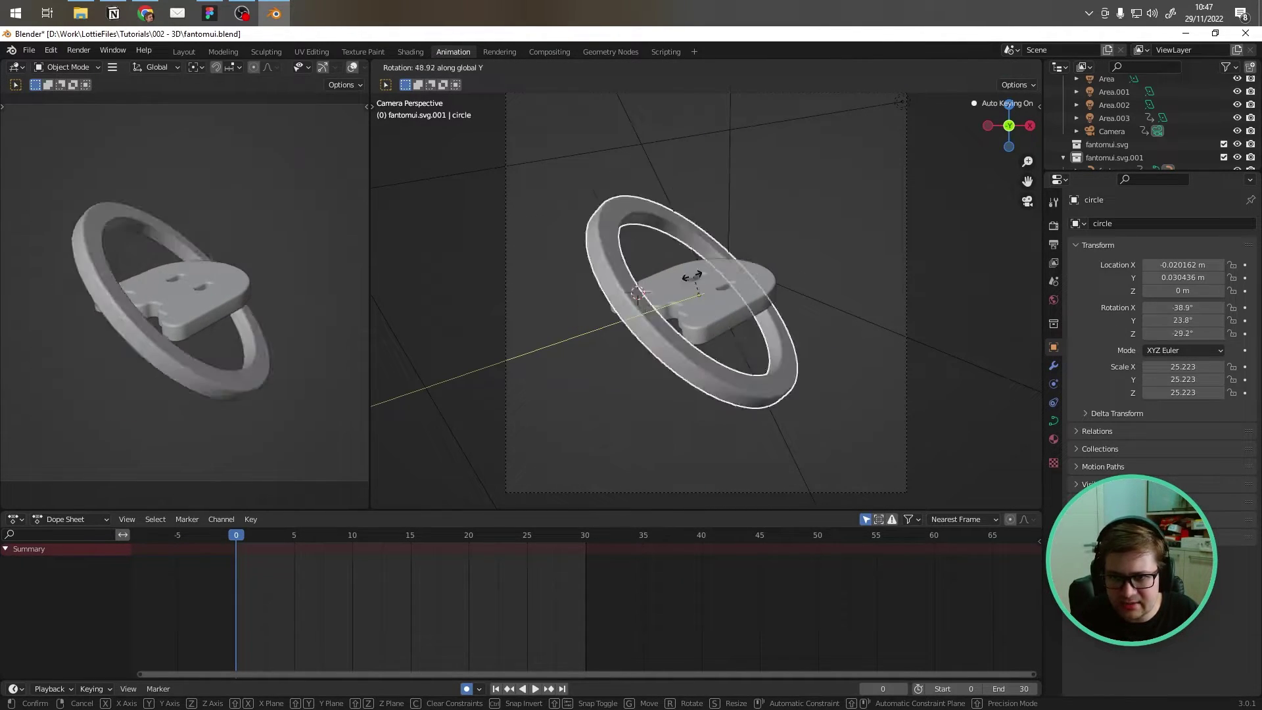
key("Escape")
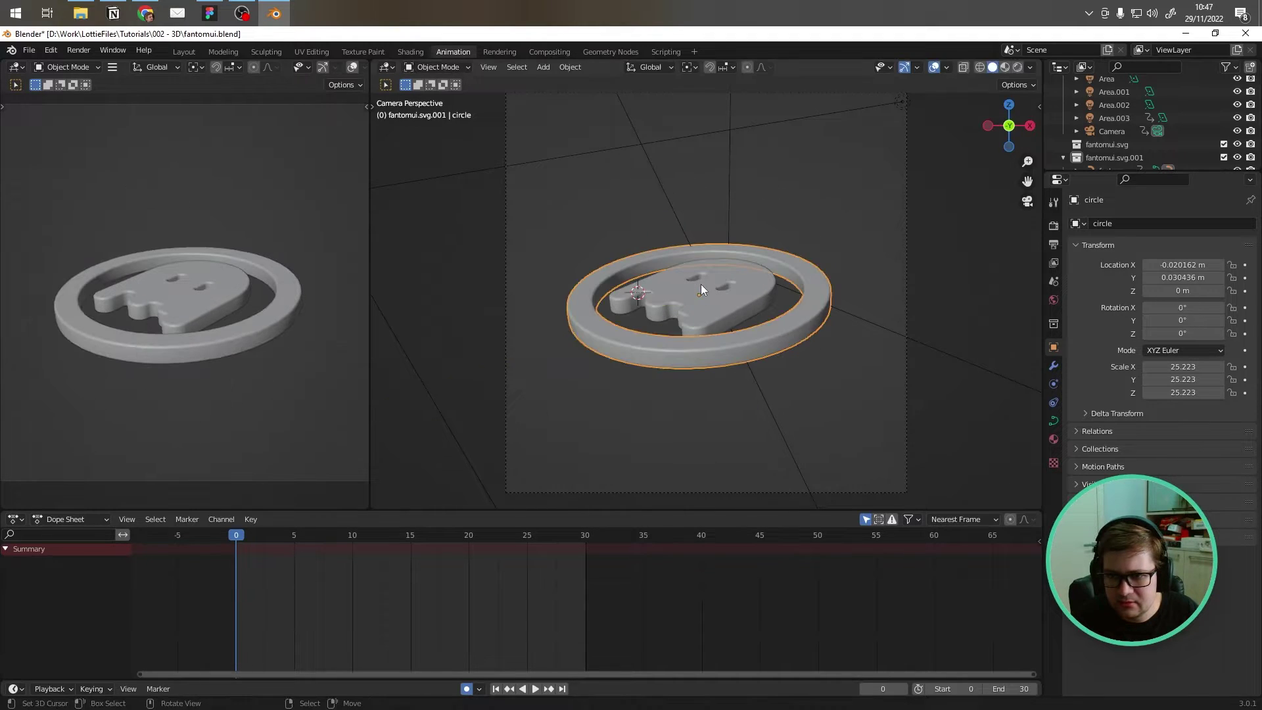
left_click_drag(1182, 320, 1134, 321)
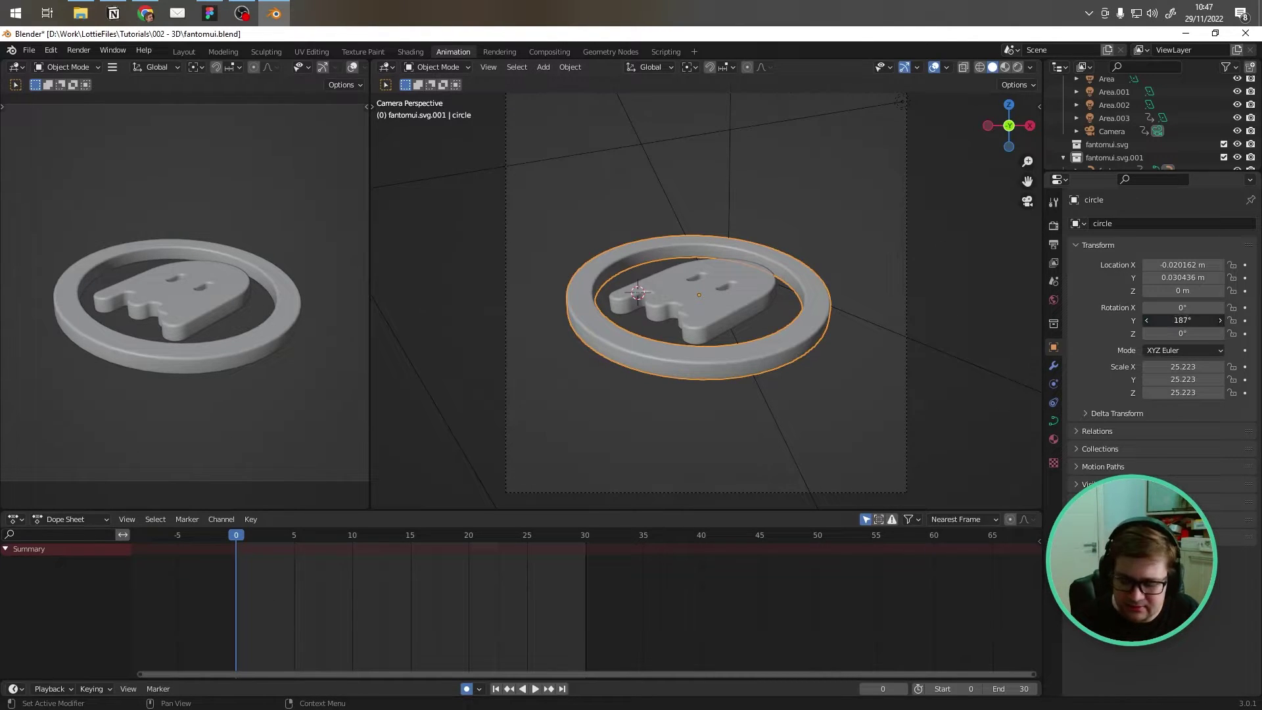
key("BackSpace")
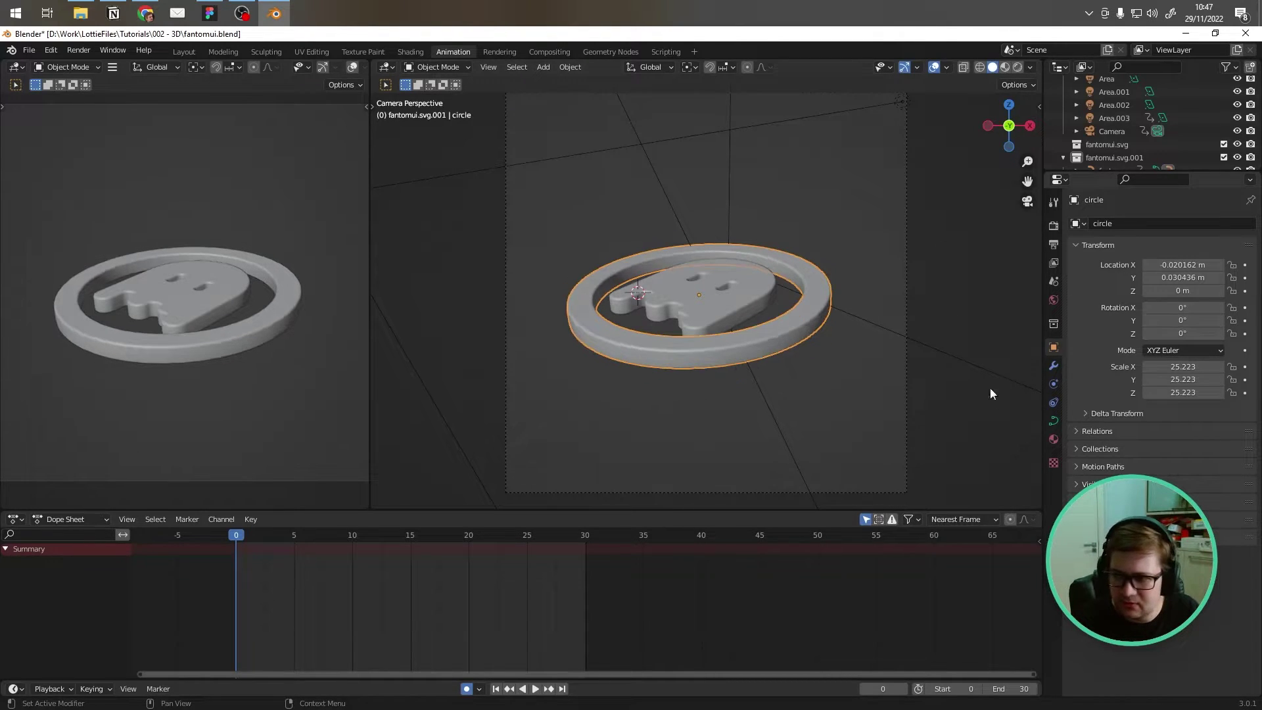
Step: Keyframe the ring's Y rotation at 0° on frame 0 and 360° on frame 30, and return to frame 0
left_click(1244, 321)
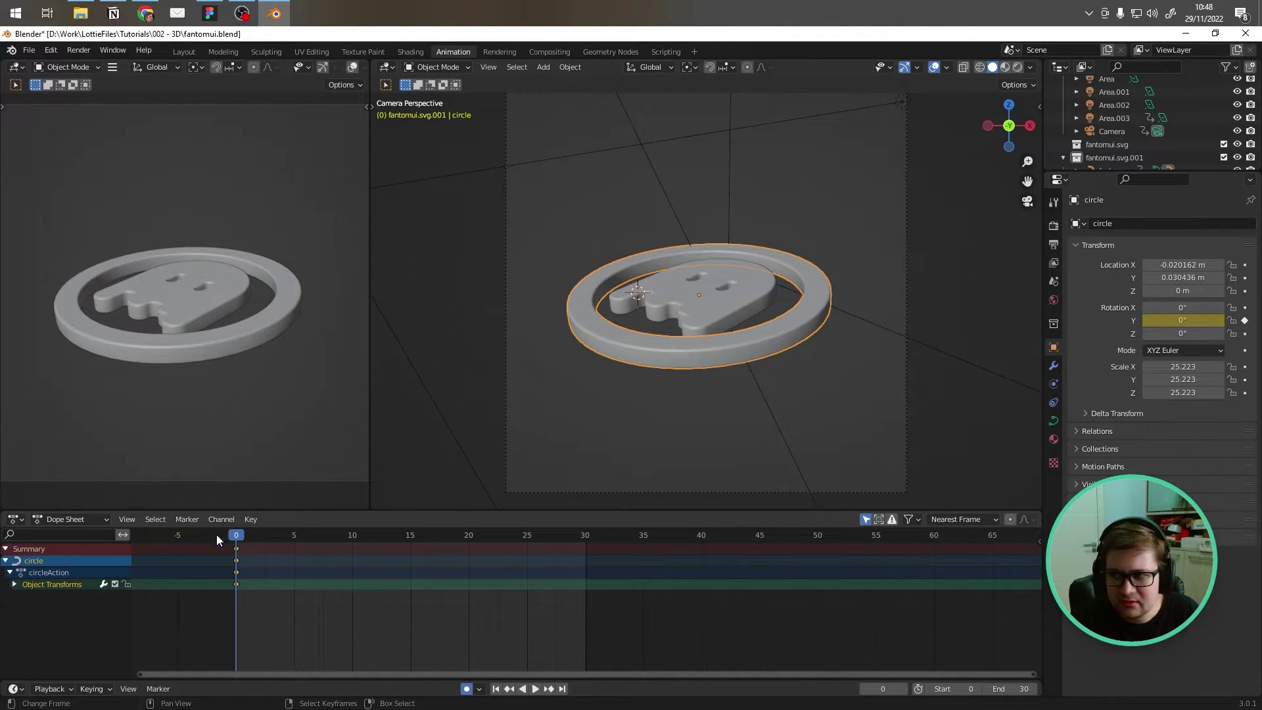
key("space")
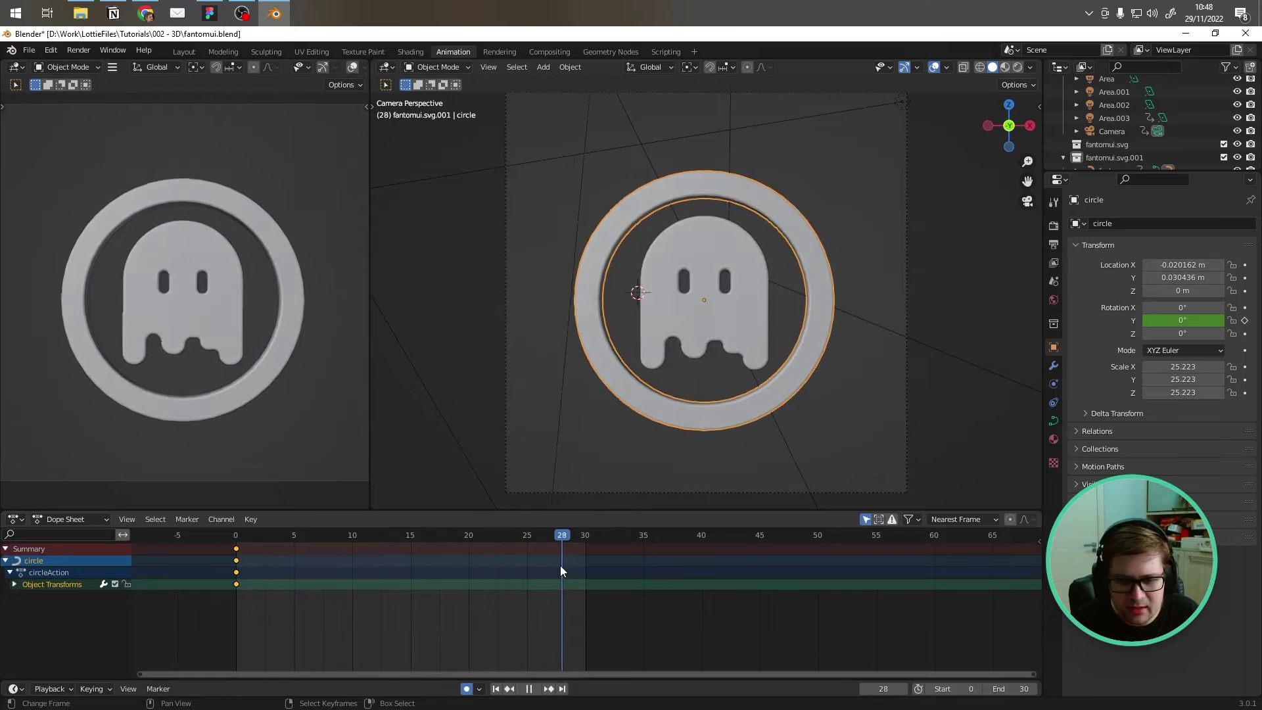
key("space")
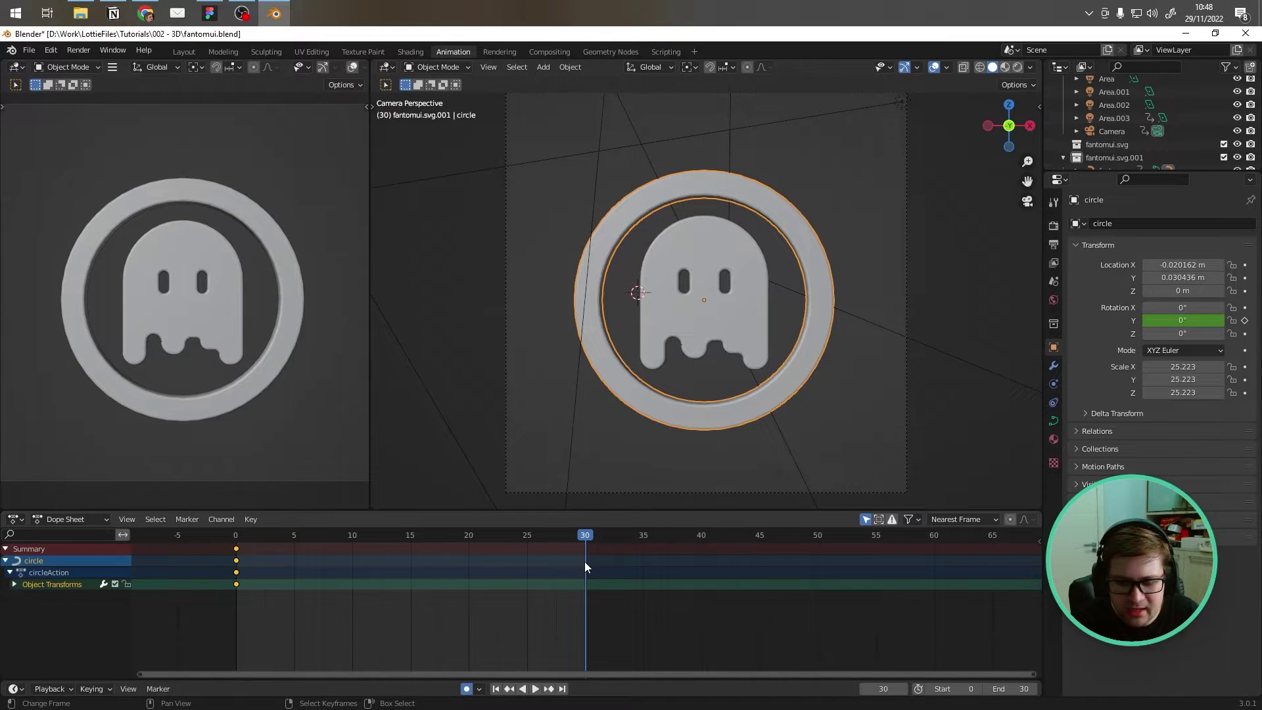
left_click(1185, 321)
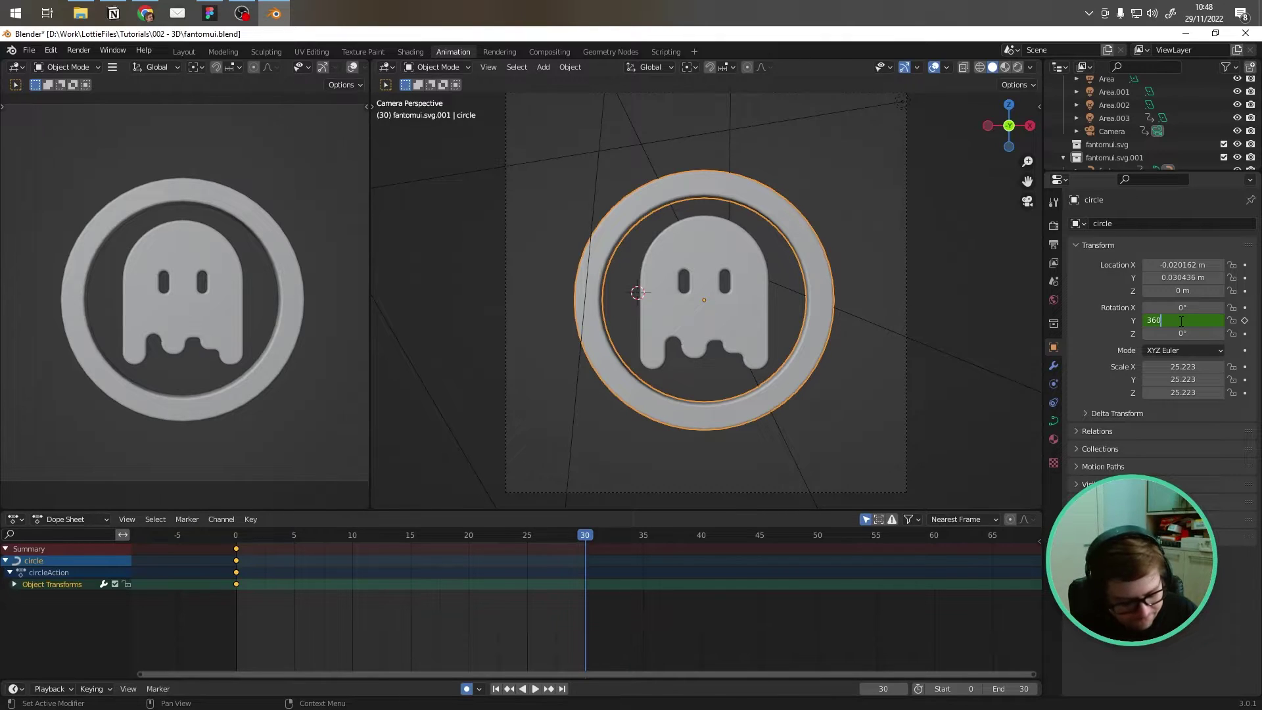
key("Return")
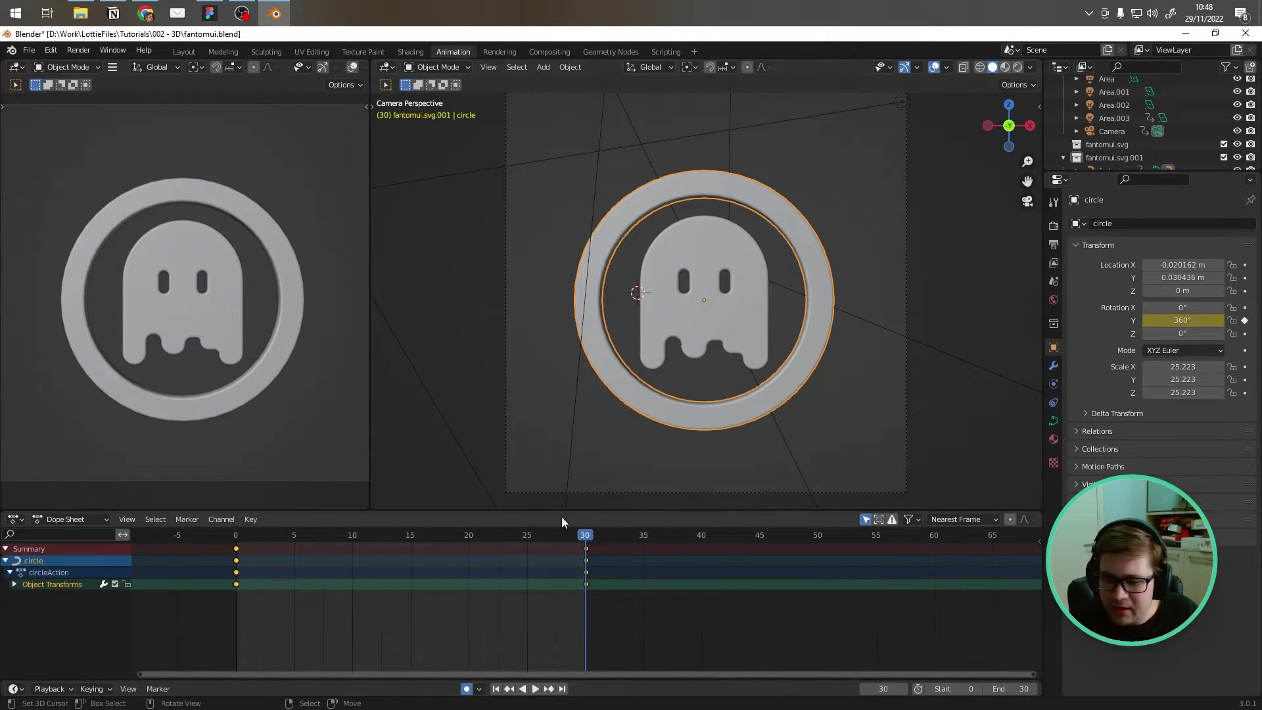
left_click_drag(584, 535, 237, 582)
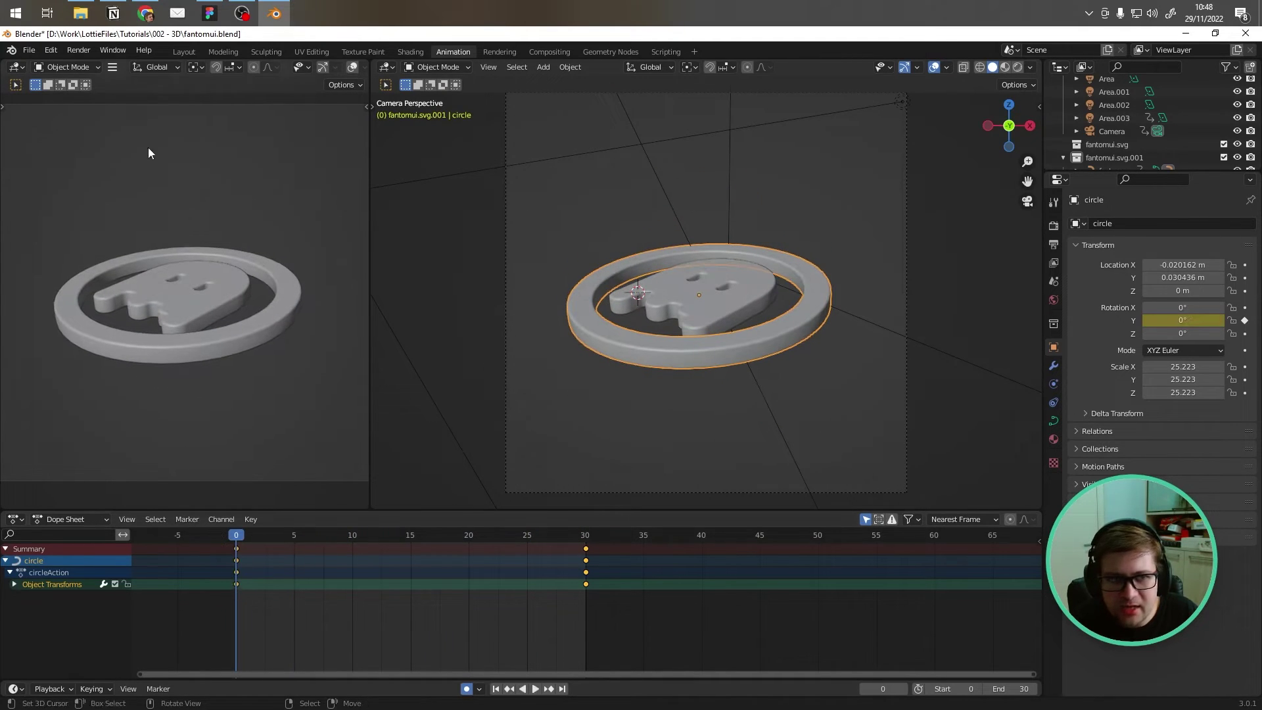
Step: Switch to Chrome to review the logo's scroll animation on the FantomUI page, and return to Blender
left_click(146, 13)
scroll(531, 357, "up", 10)
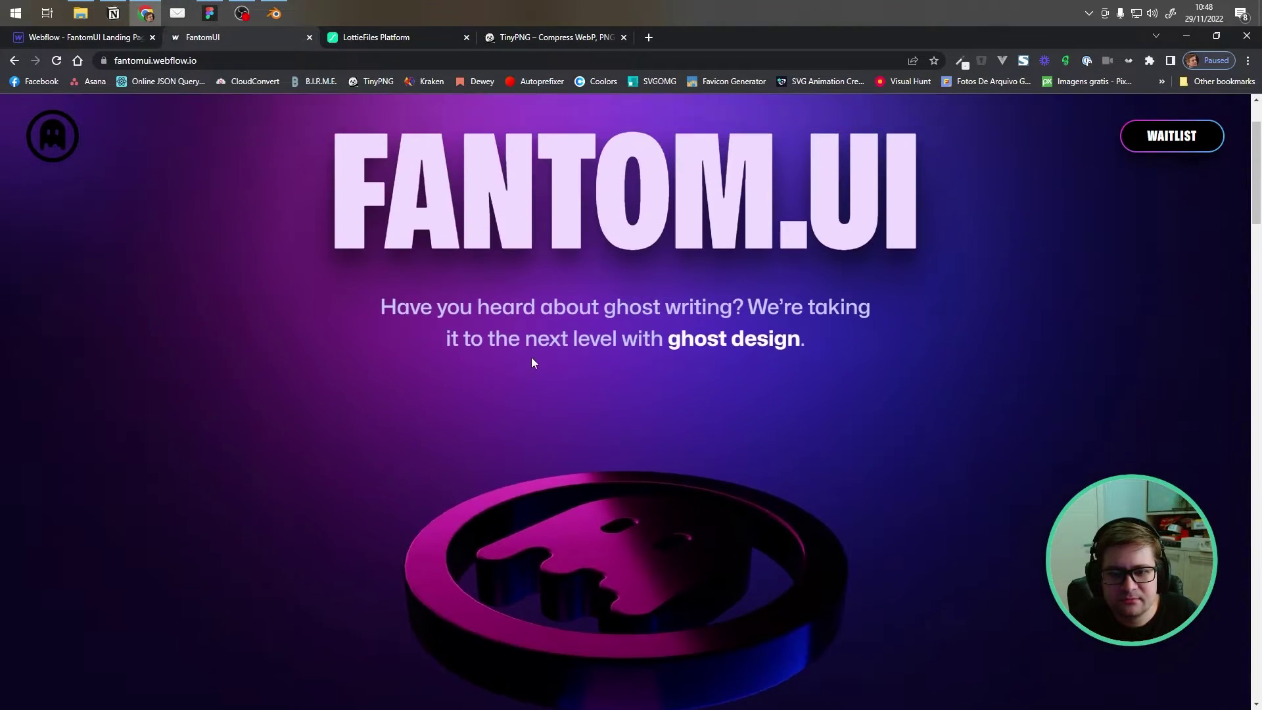
scroll(531, 357, "down", 10)
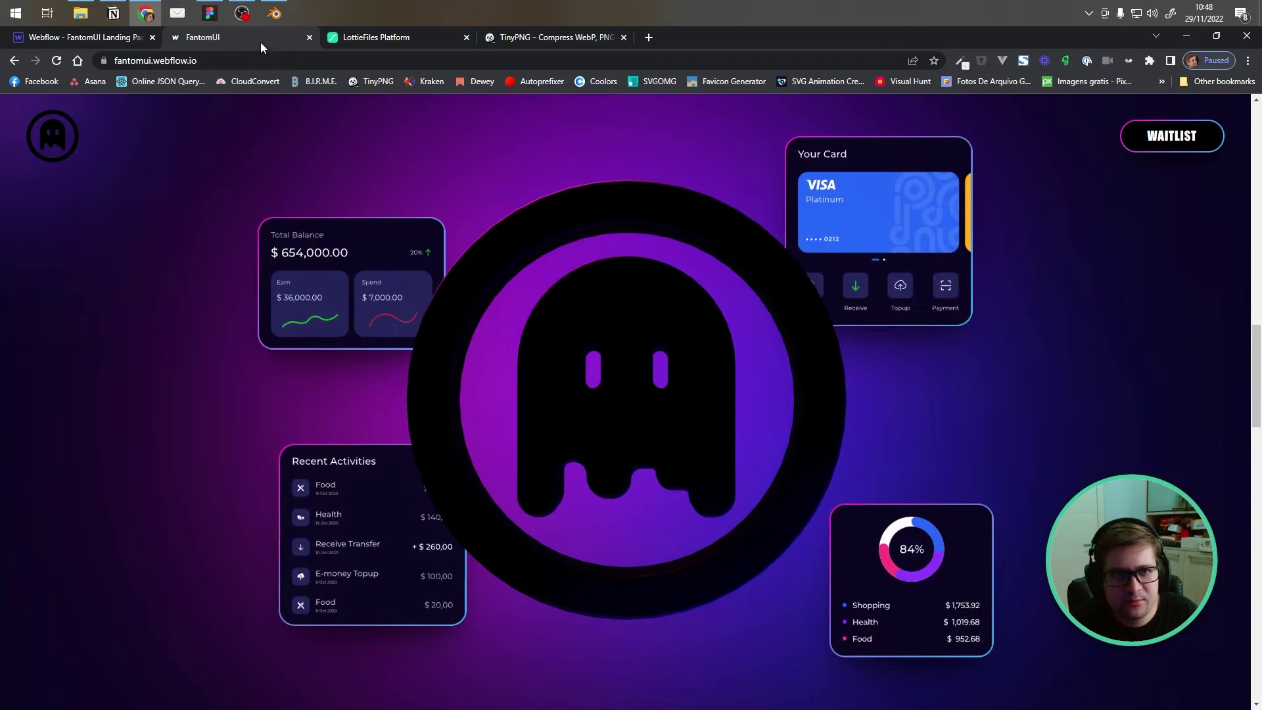
left_click(274, 13)
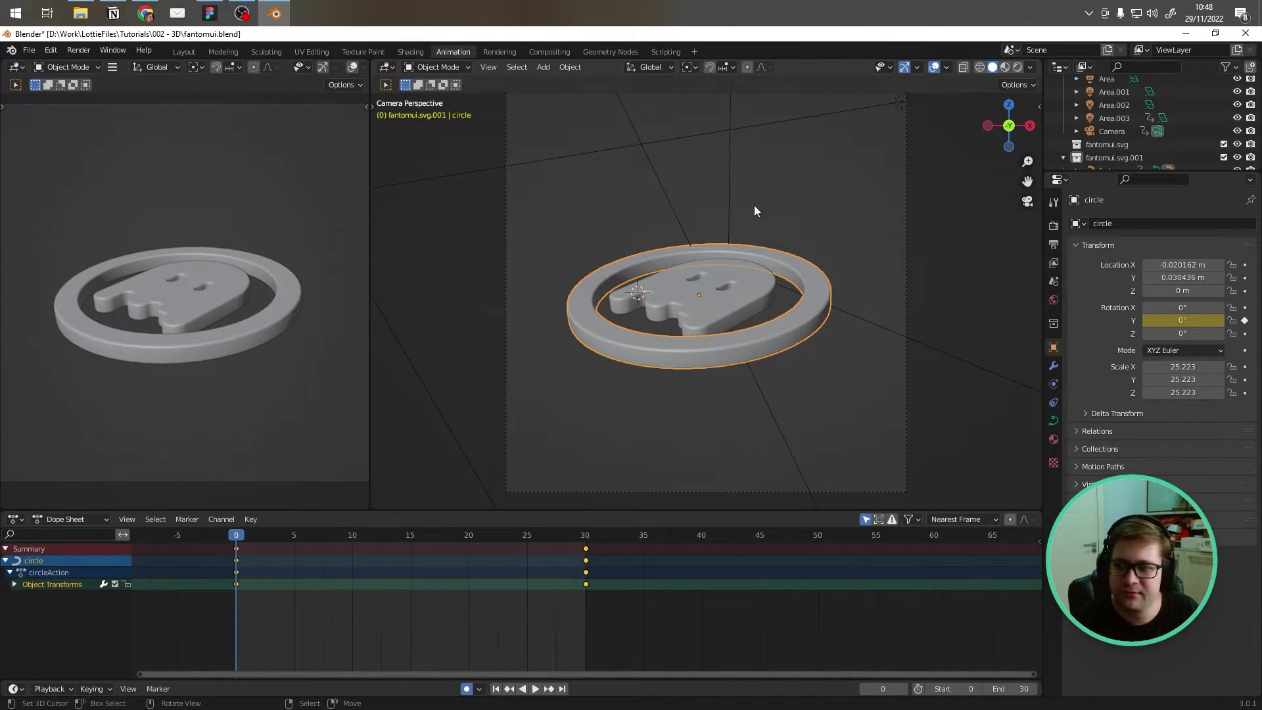
Step: Set the render output's file format to PNG and check the files in the current output folder
left_click(1053, 225)
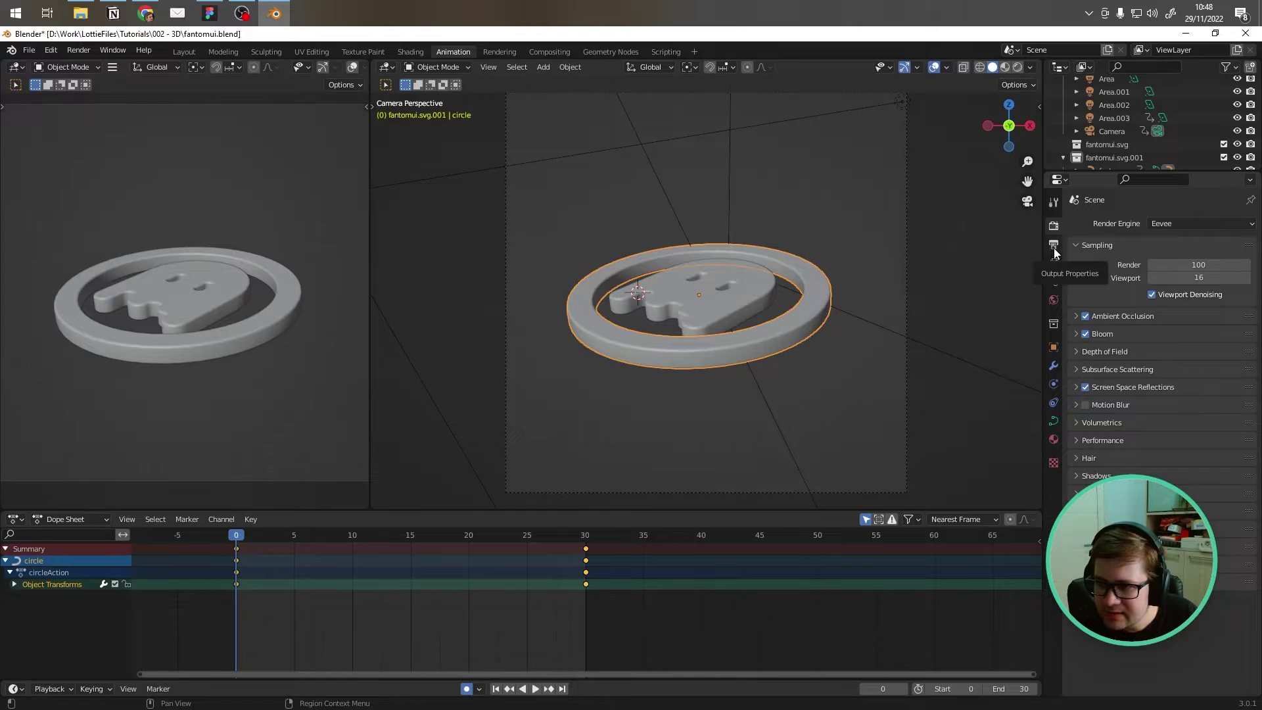
left_click(1054, 246)
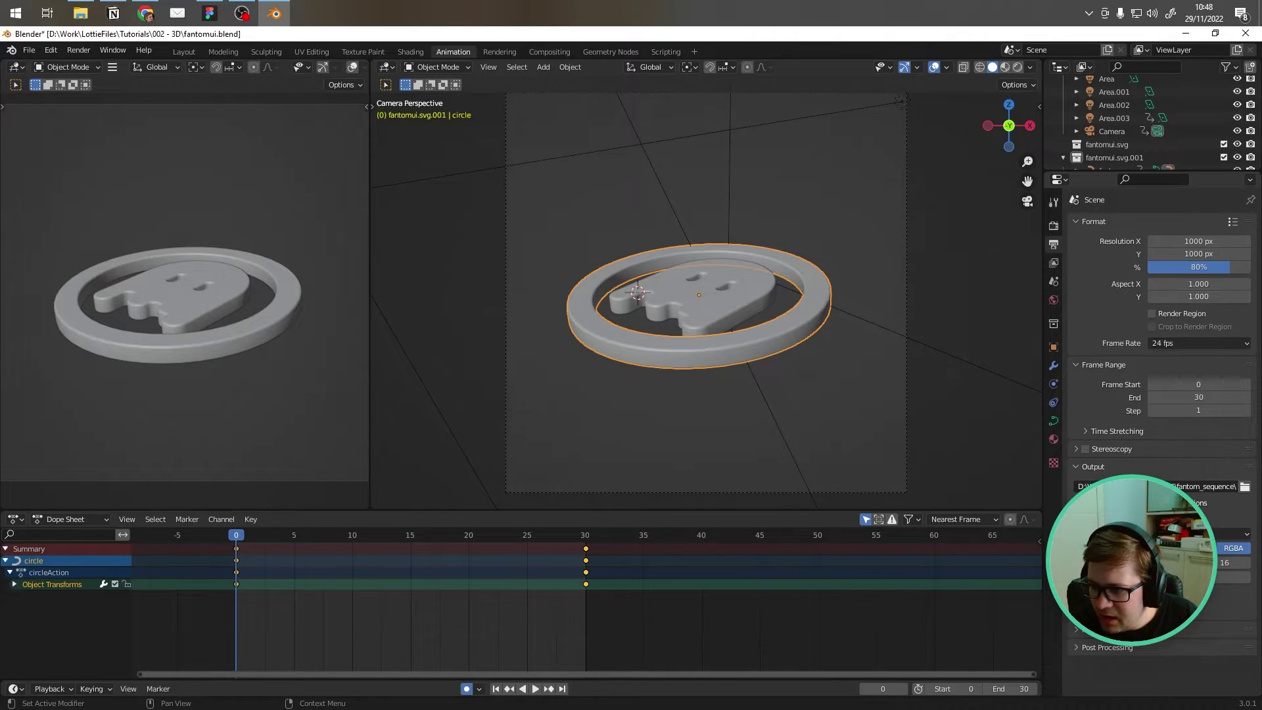
left_click(1163, 533)
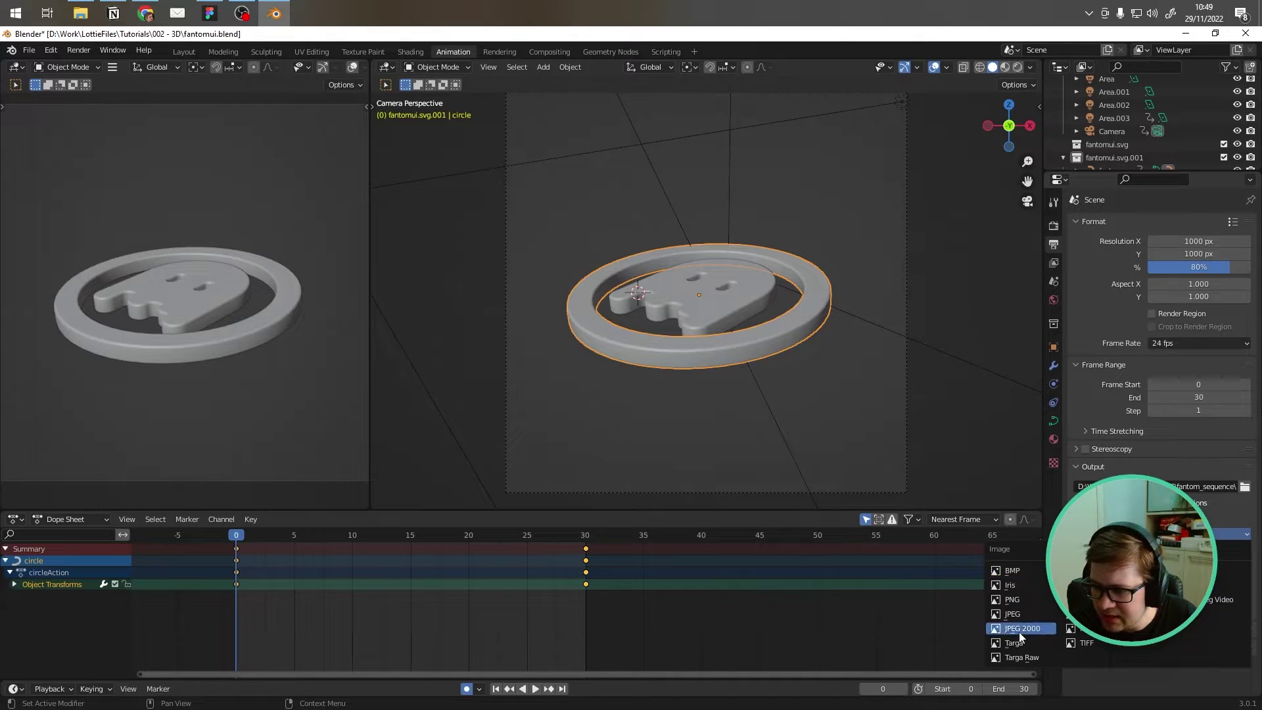
left_click(1023, 598)
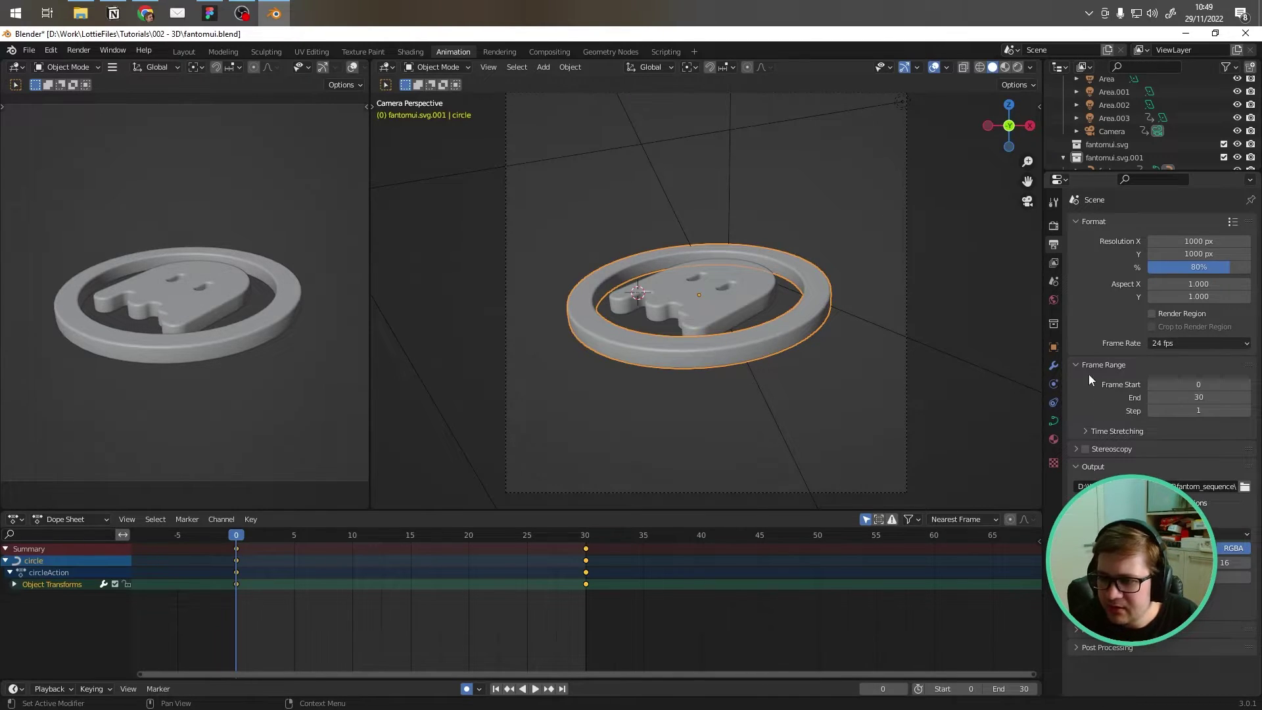
left_click(1244, 486)
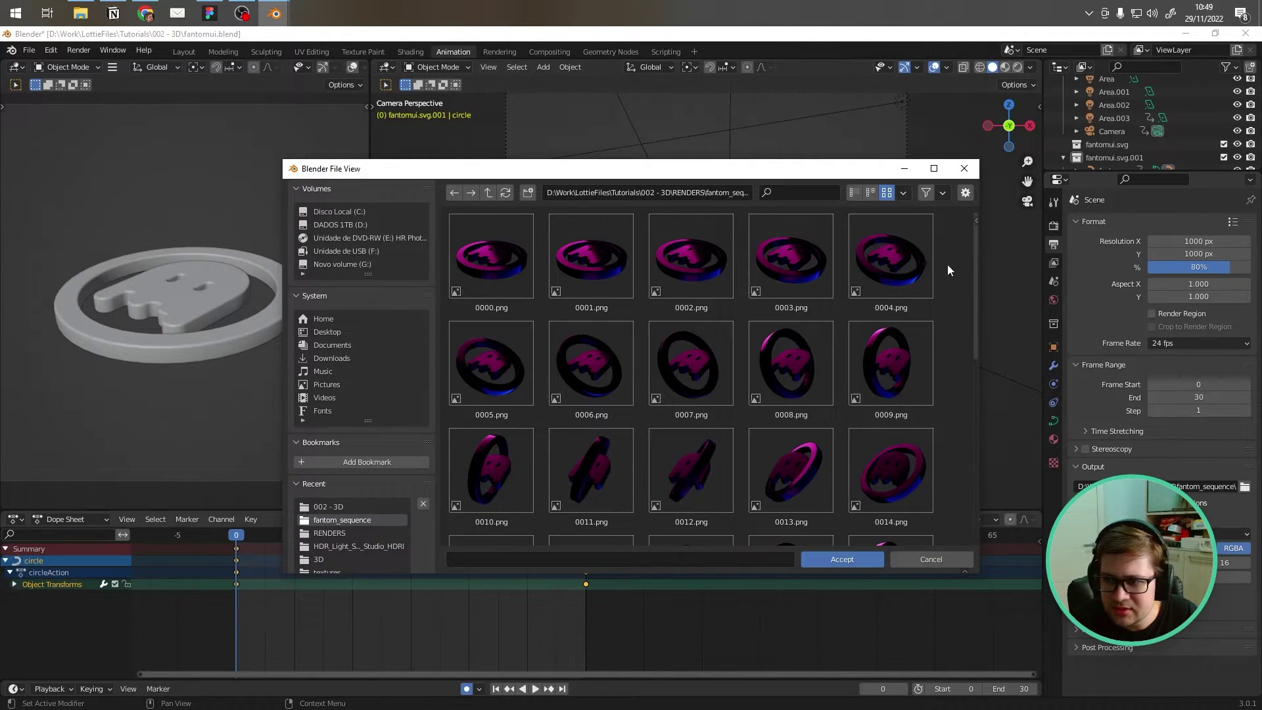
left_click(964, 168)
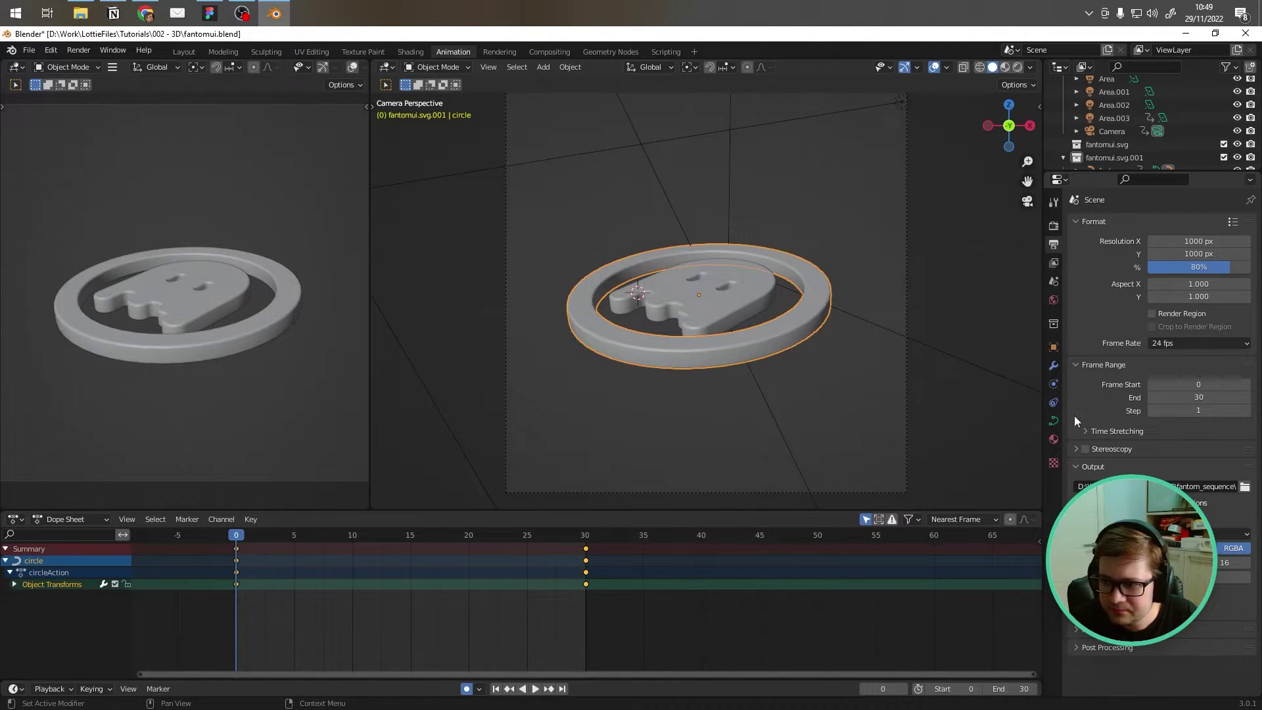
Step: Switch to the Shading workspace and examine the scene's Eevee render settings, including Bloom
left_click(1051, 230)
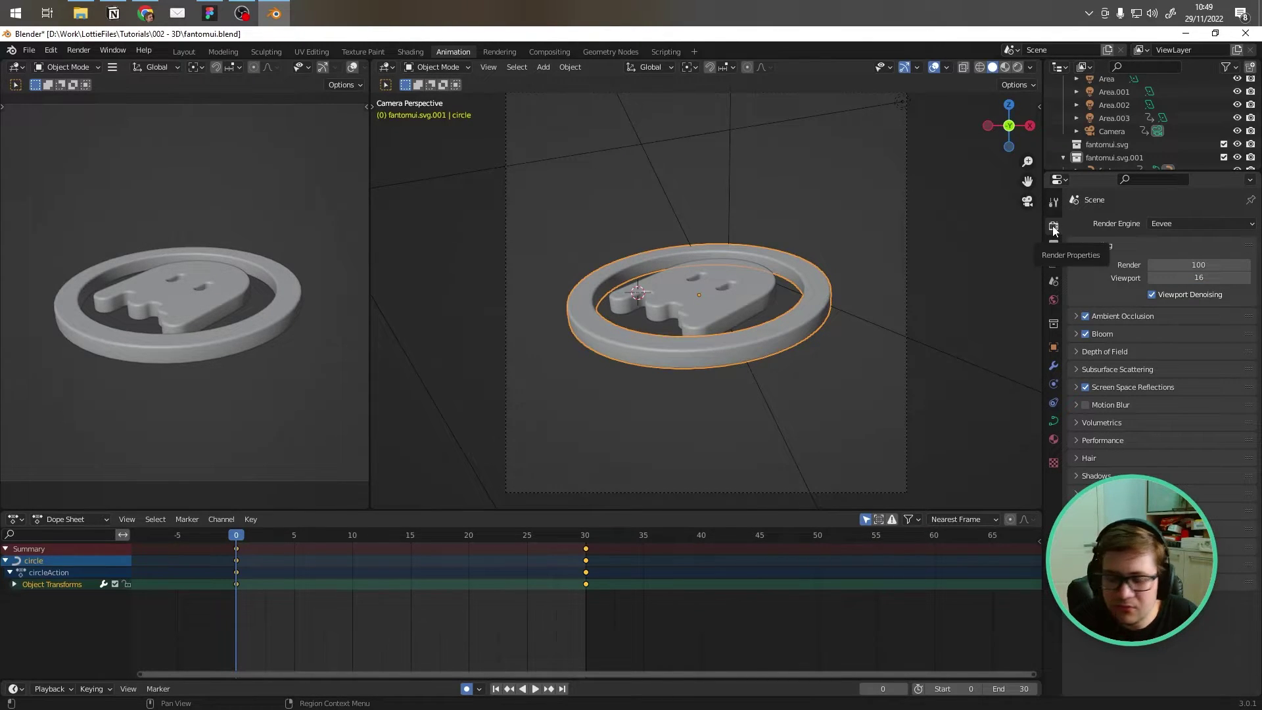
left_click(410, 51)
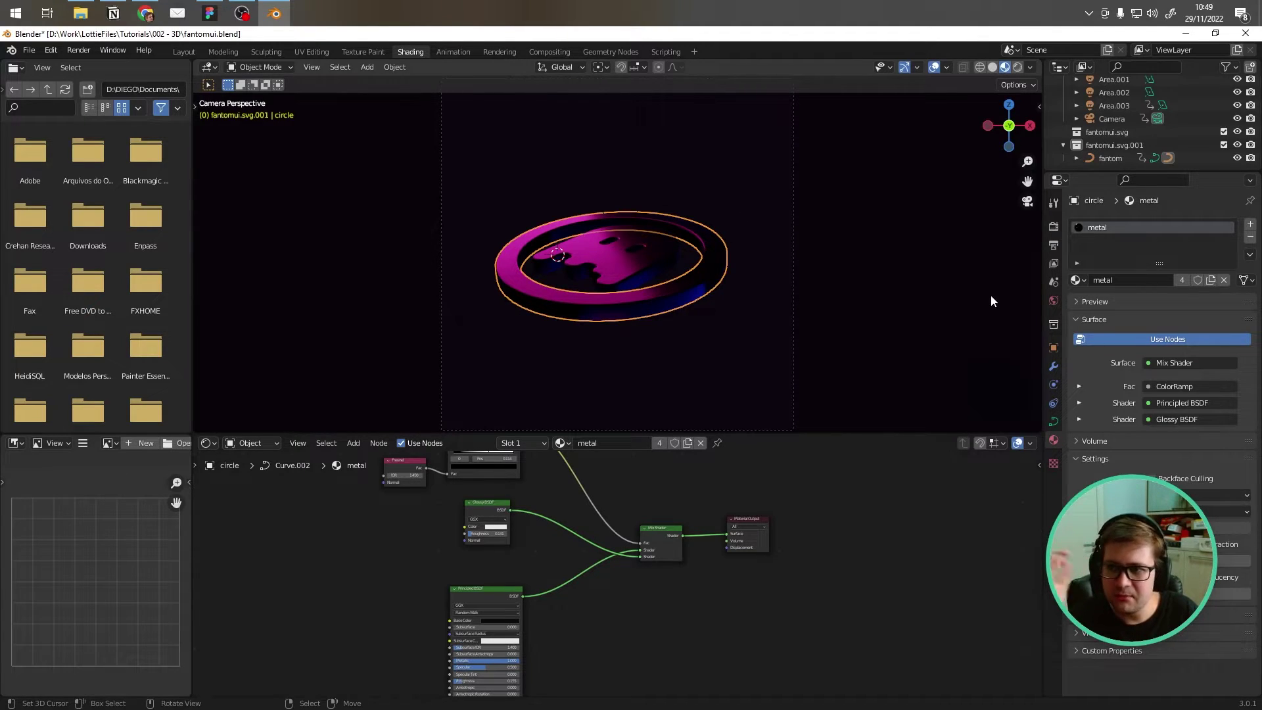
left_click(1054, 226)
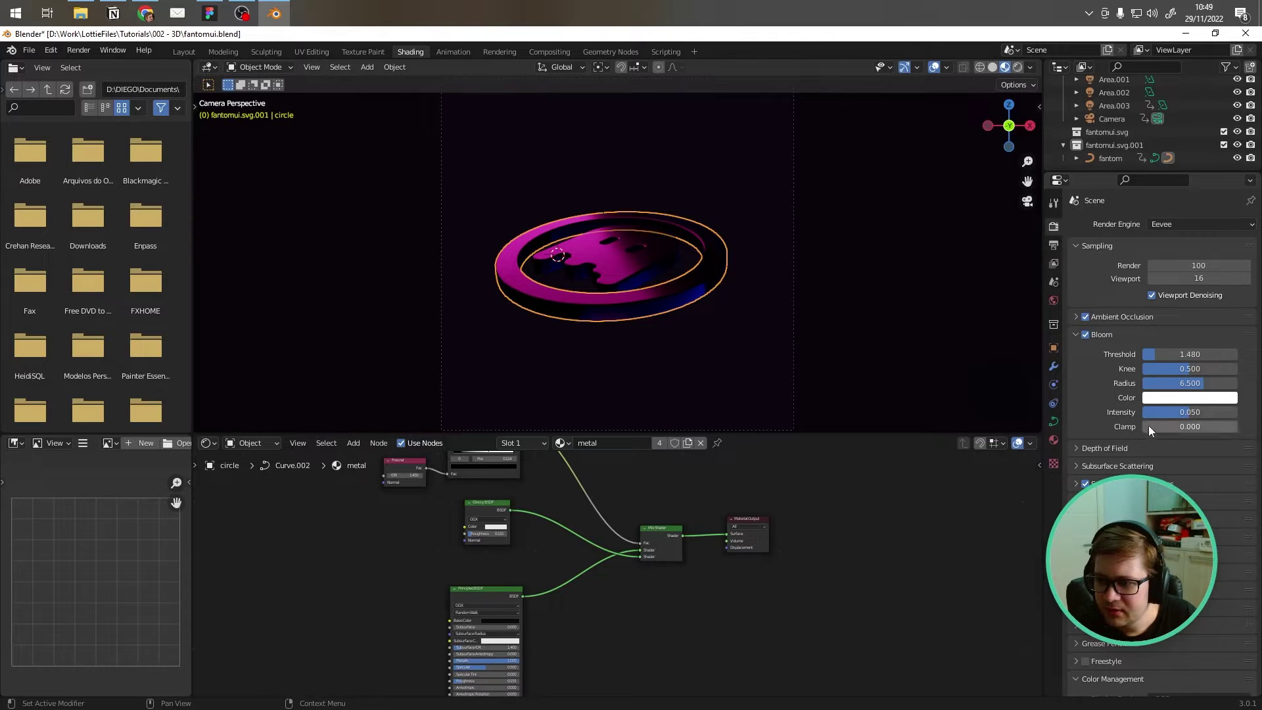
scroll(1163, 328, "down", 2)
scroll(1163, 329, "down", 3)
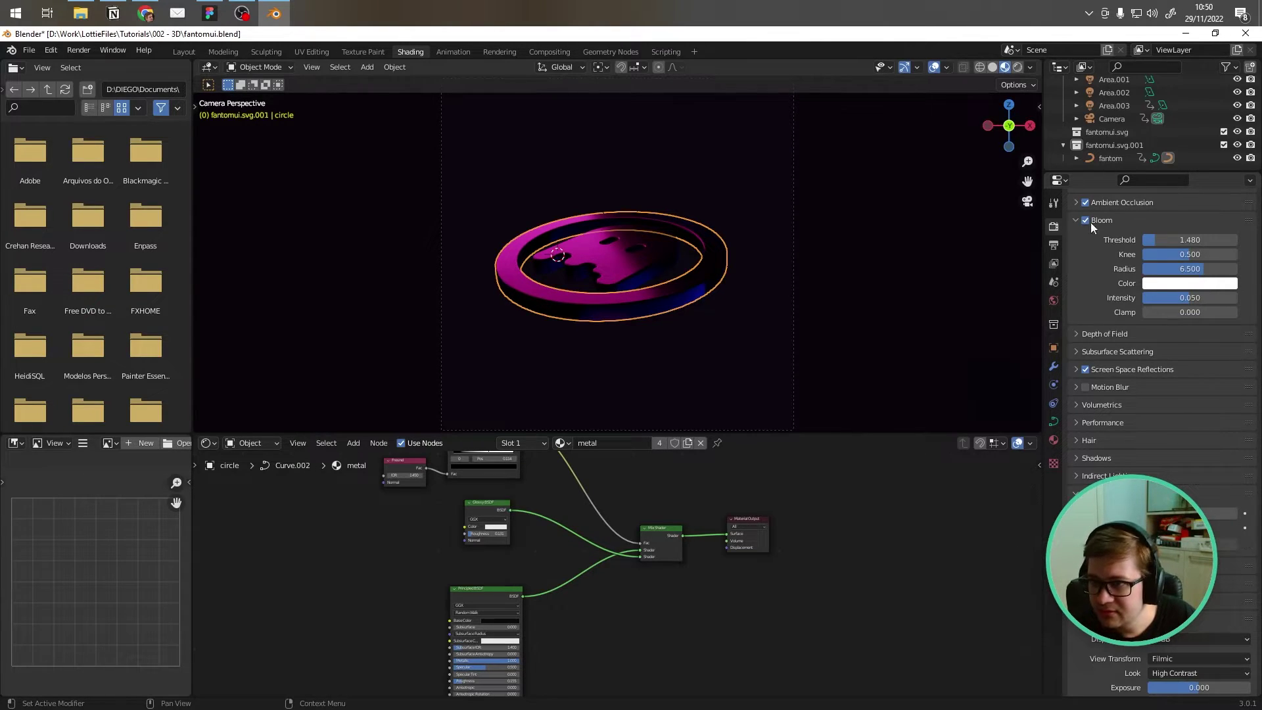
Step: Compare material preview with rendered shading, and compare the rendered view with the transparent world background off and on
left_click(1017, 68)
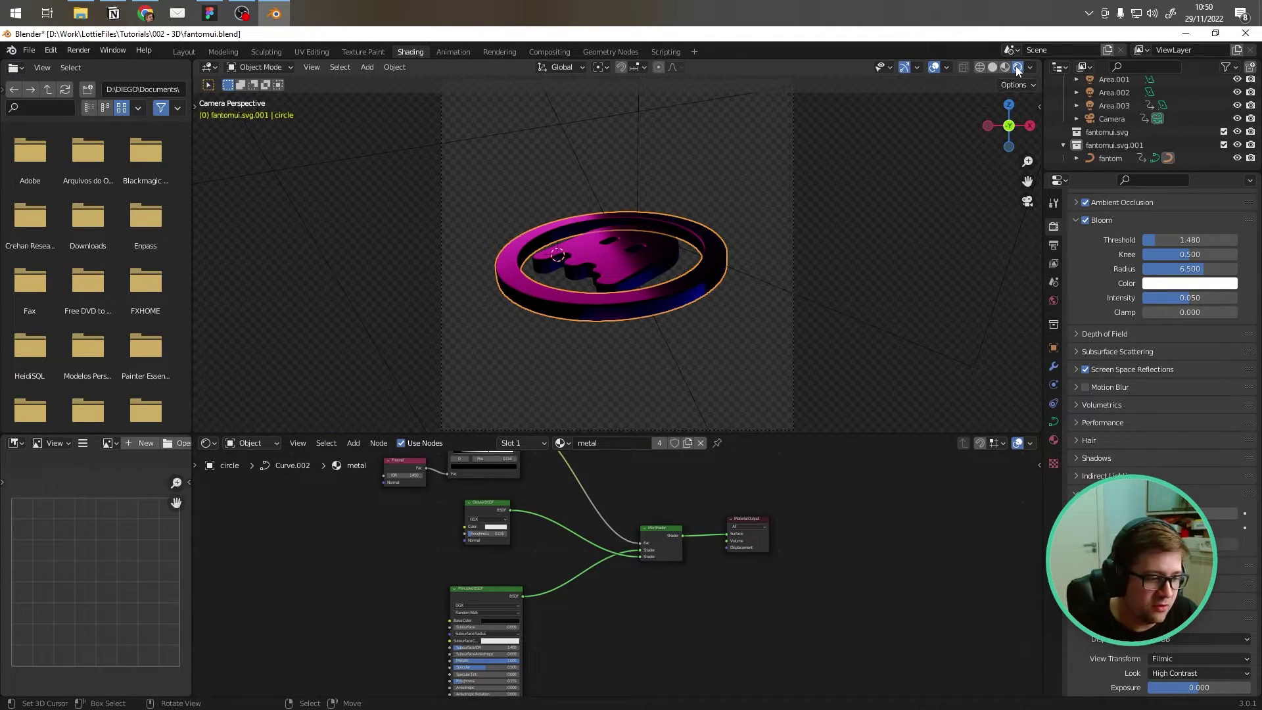
left_click(1005, 67)
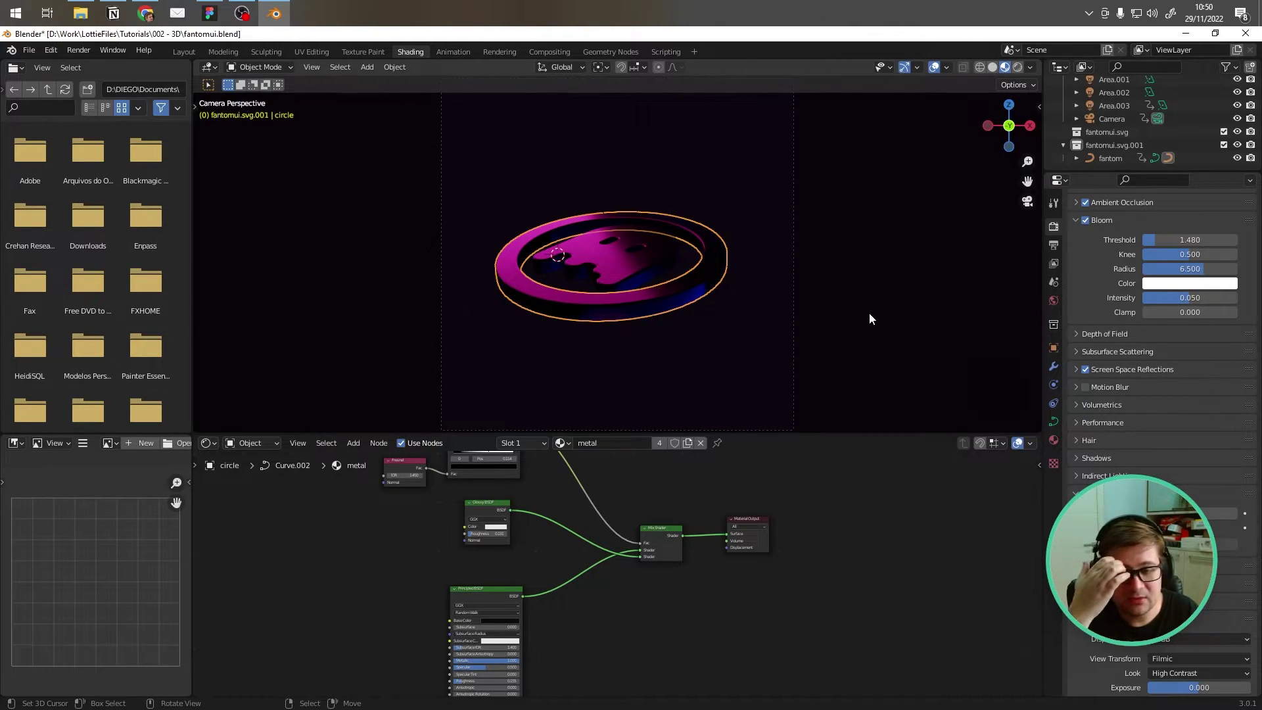
left_click(1018, 67)
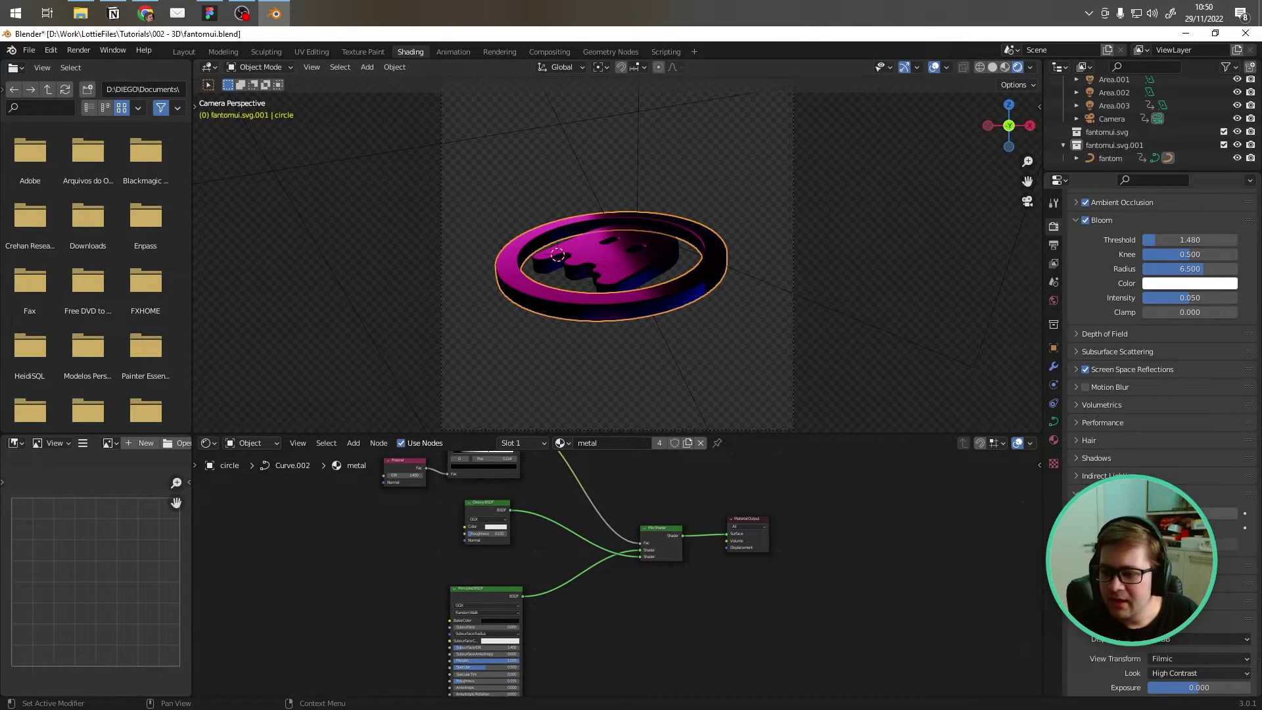
left_click(1148, 527)
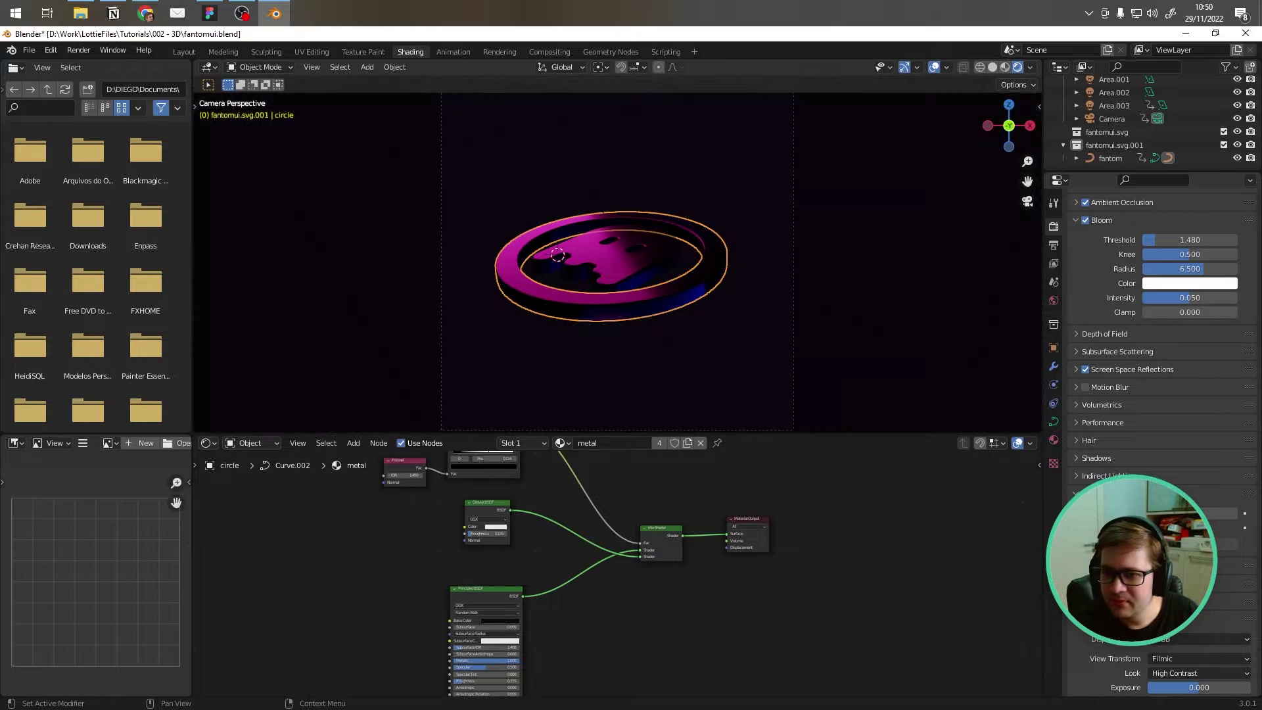
left_click(1148, 528)
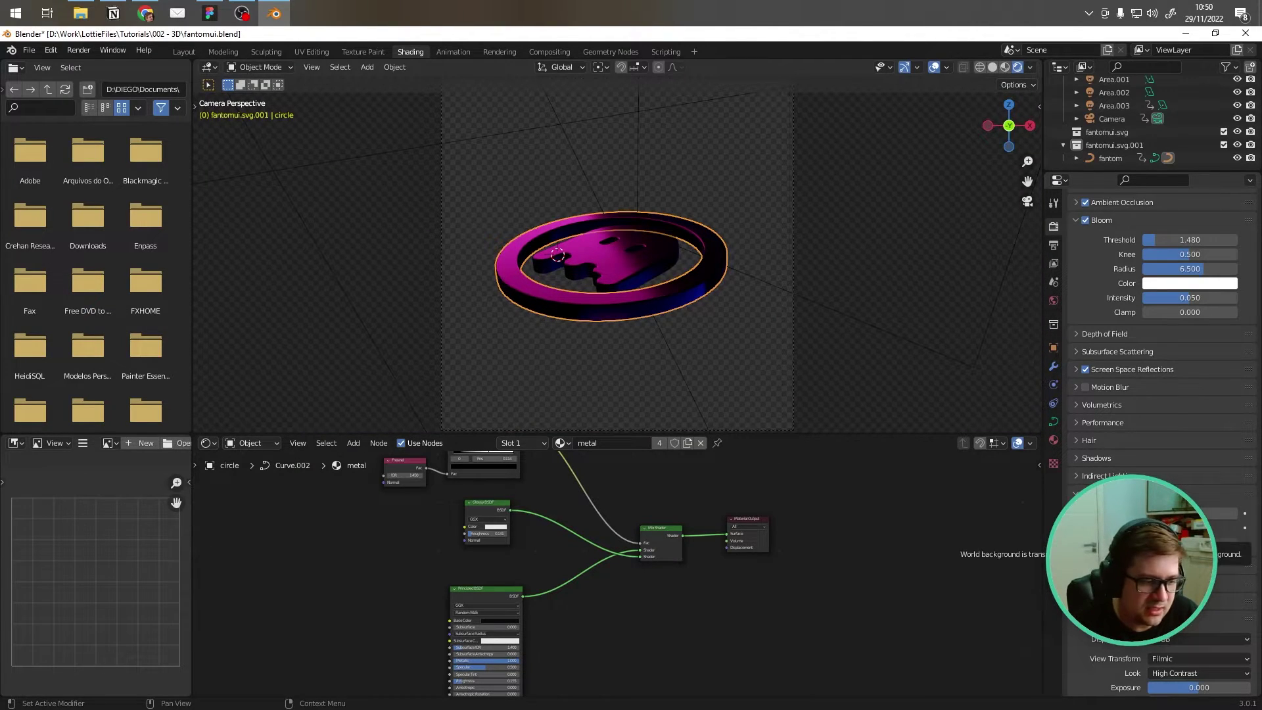
scroll(1156, 558, "down", 2)
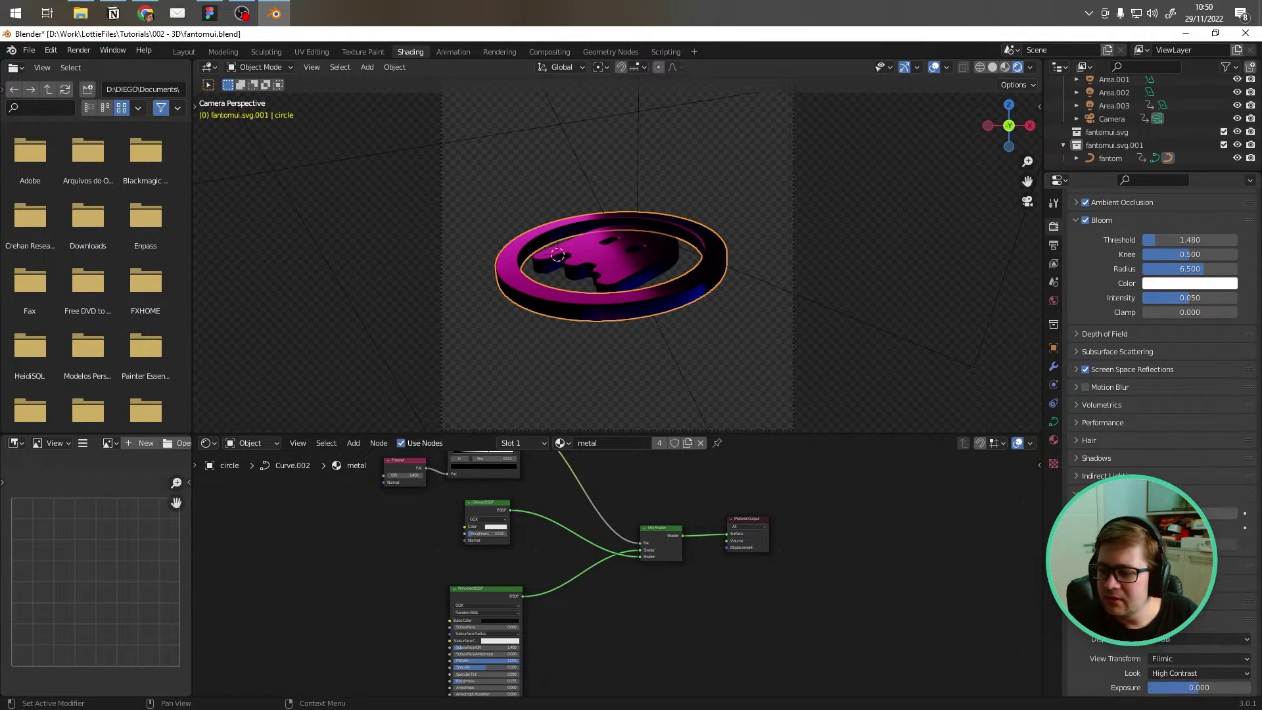
Step: Create a folder named test inside fantom_sequence and set it as the render output folder
left_click(1053, 247)
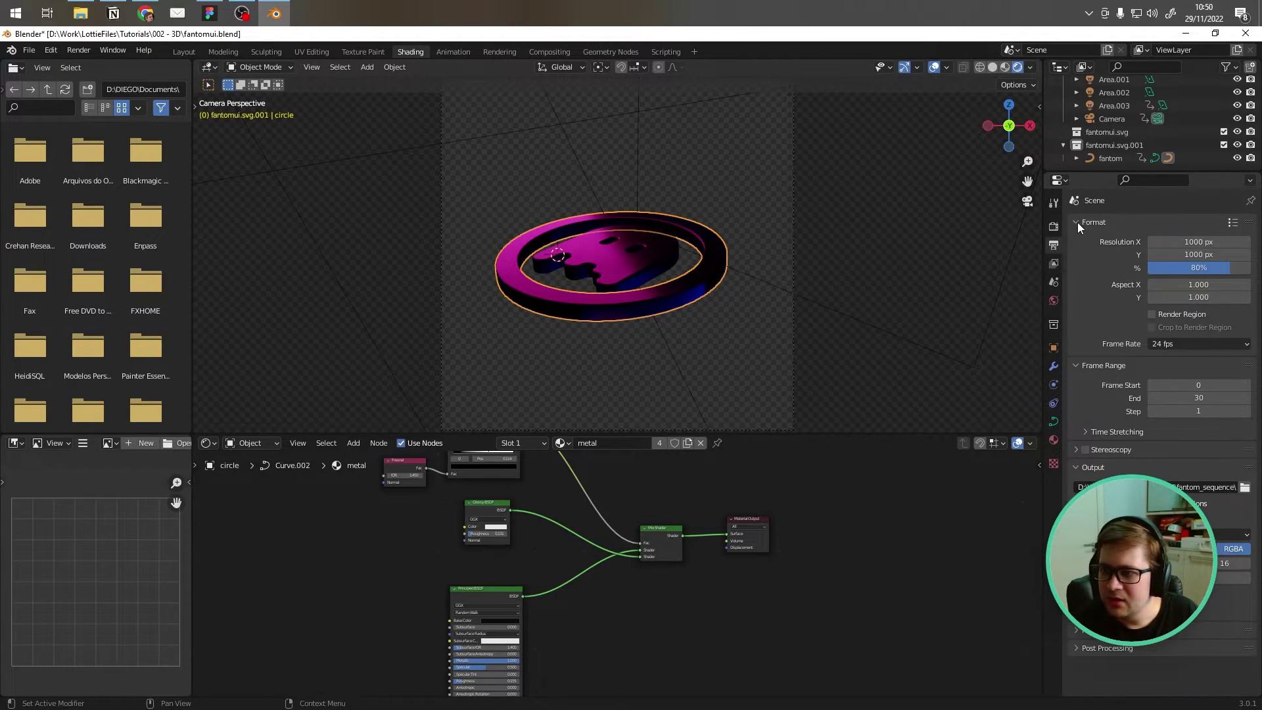
left_click(1244, 488)
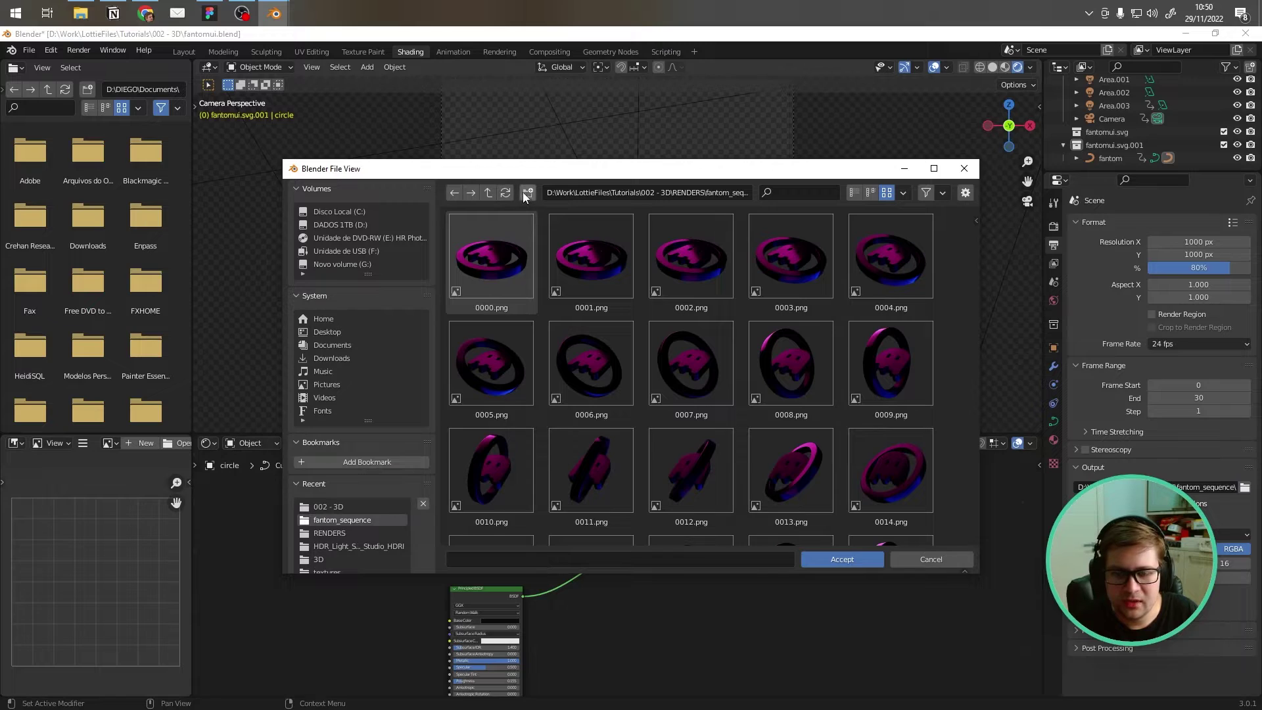
left_click(527, 192)
type("test")
key("Return")
double_click(464, 268)
left_click(810, 558)
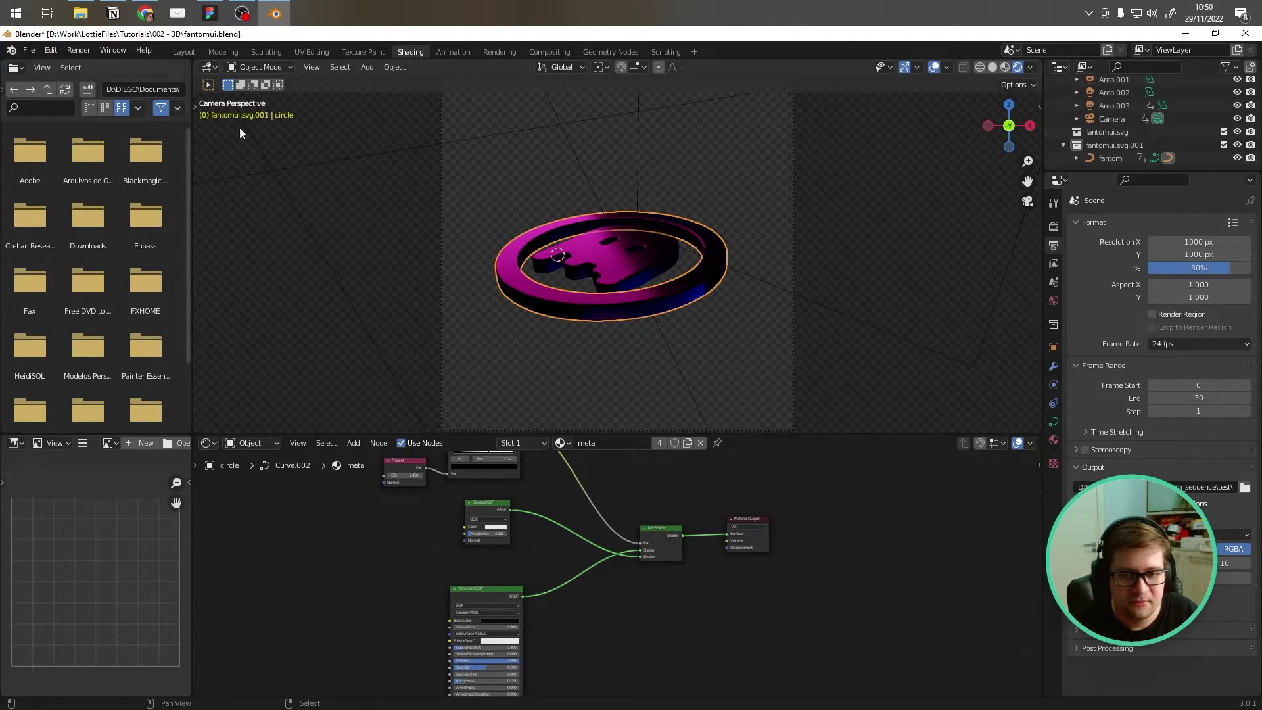
Step: Render the animation as an image sequence and open the fantom_sequence folder maximized in File Explorer
left_click(79, 50)
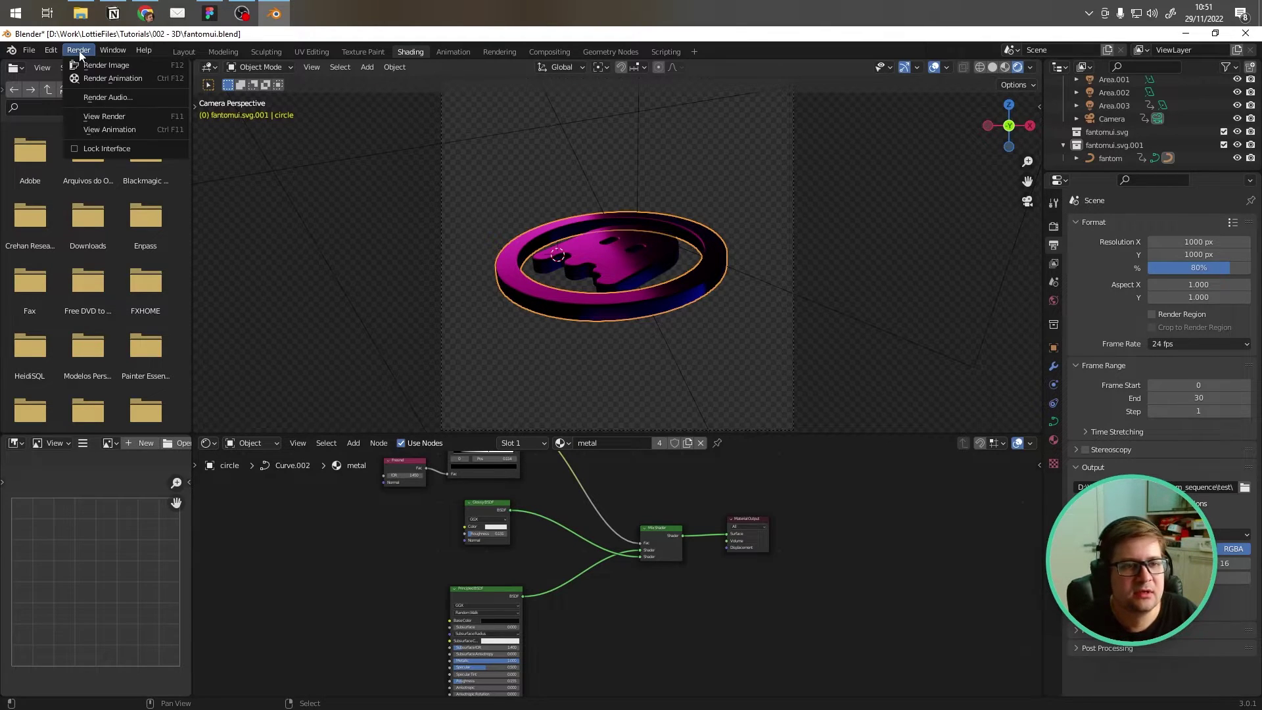
left_click(101, 79)
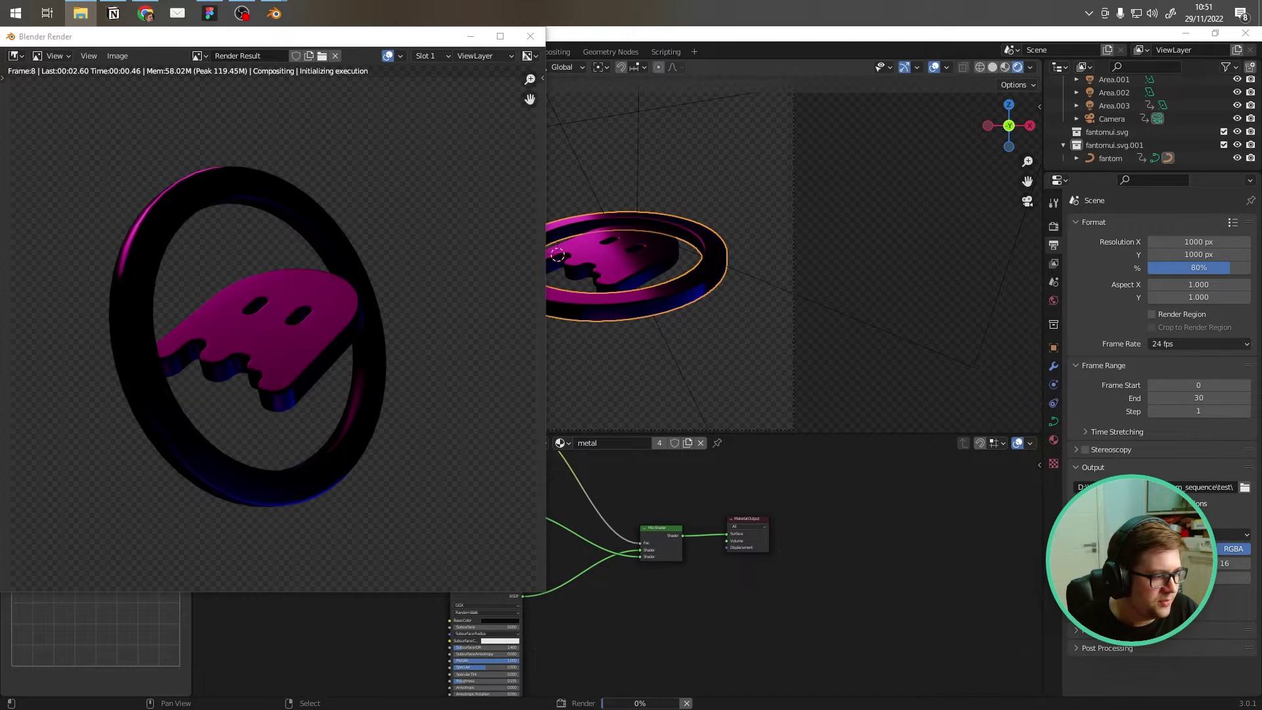
left_click(80, 13)
left_click_drag(668, 228, 687, 201)
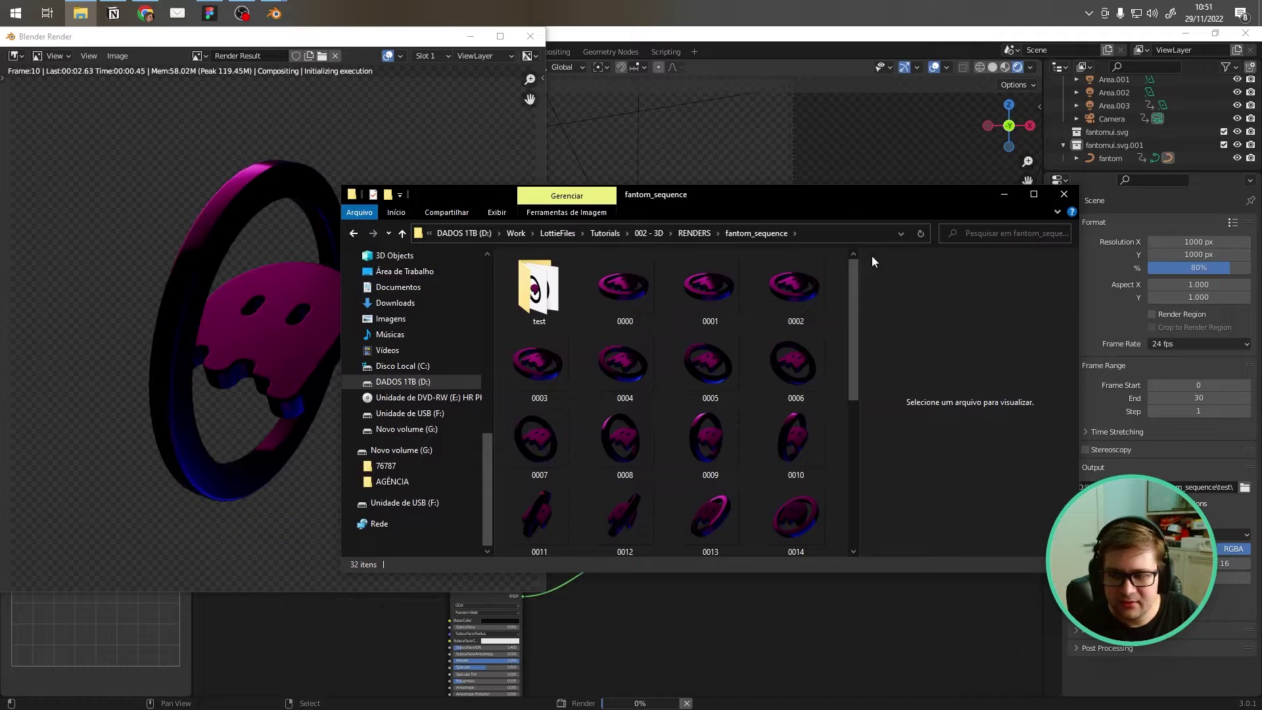
double_click(855, 203)
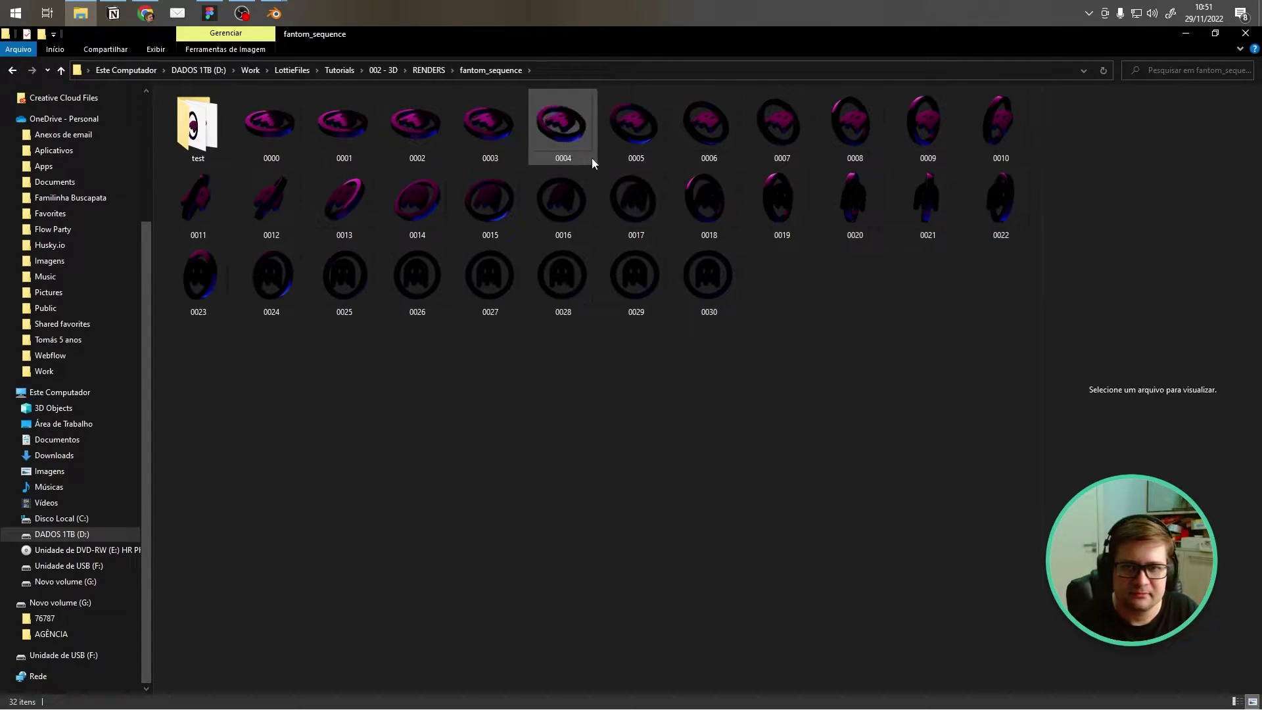
Step: Look over frames 0000 to 0030 in fantom_sequence and check the newly rendered frames in the test folder
left_click(255, 125)
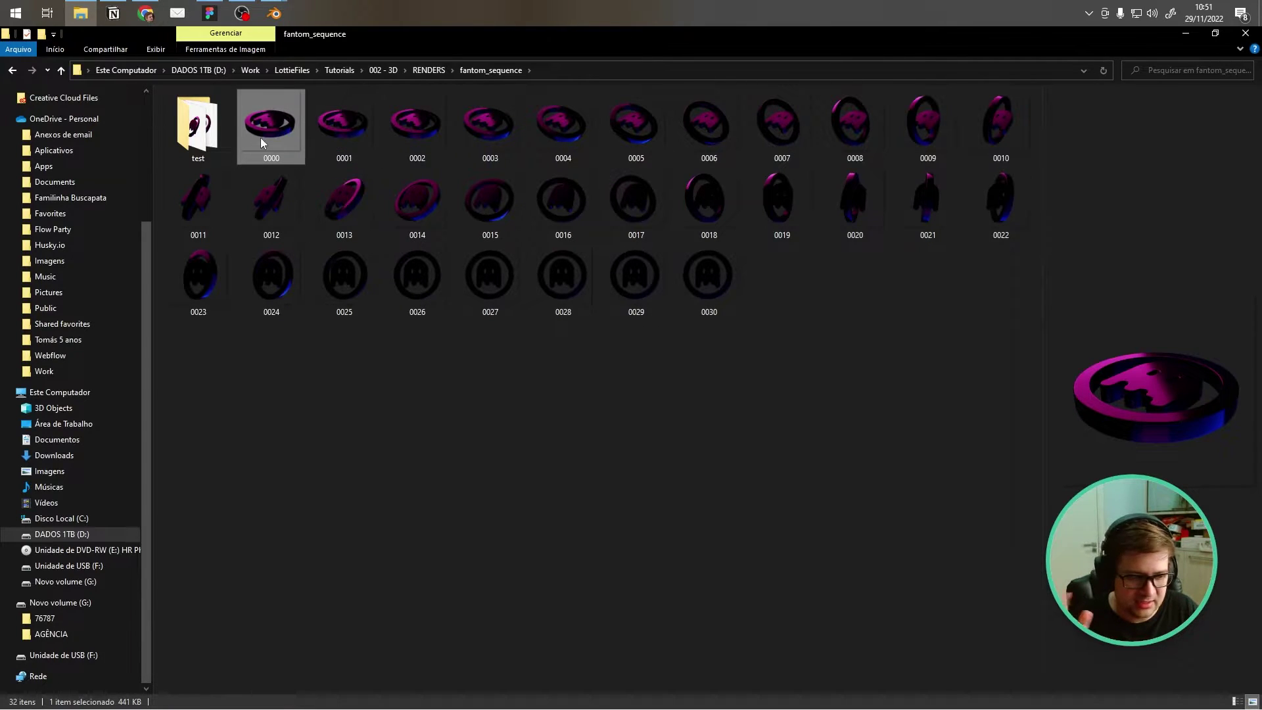
left_click_drag(778, 348, 258, 129)
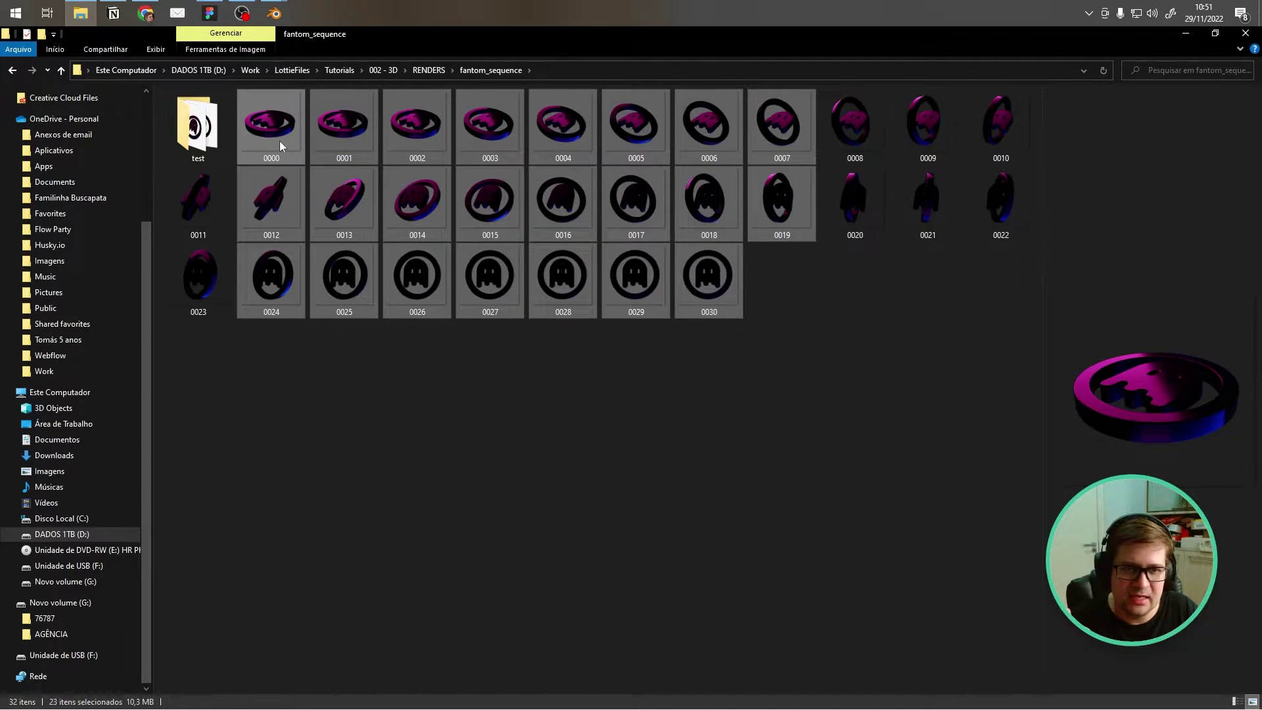
left_click(301, 328)
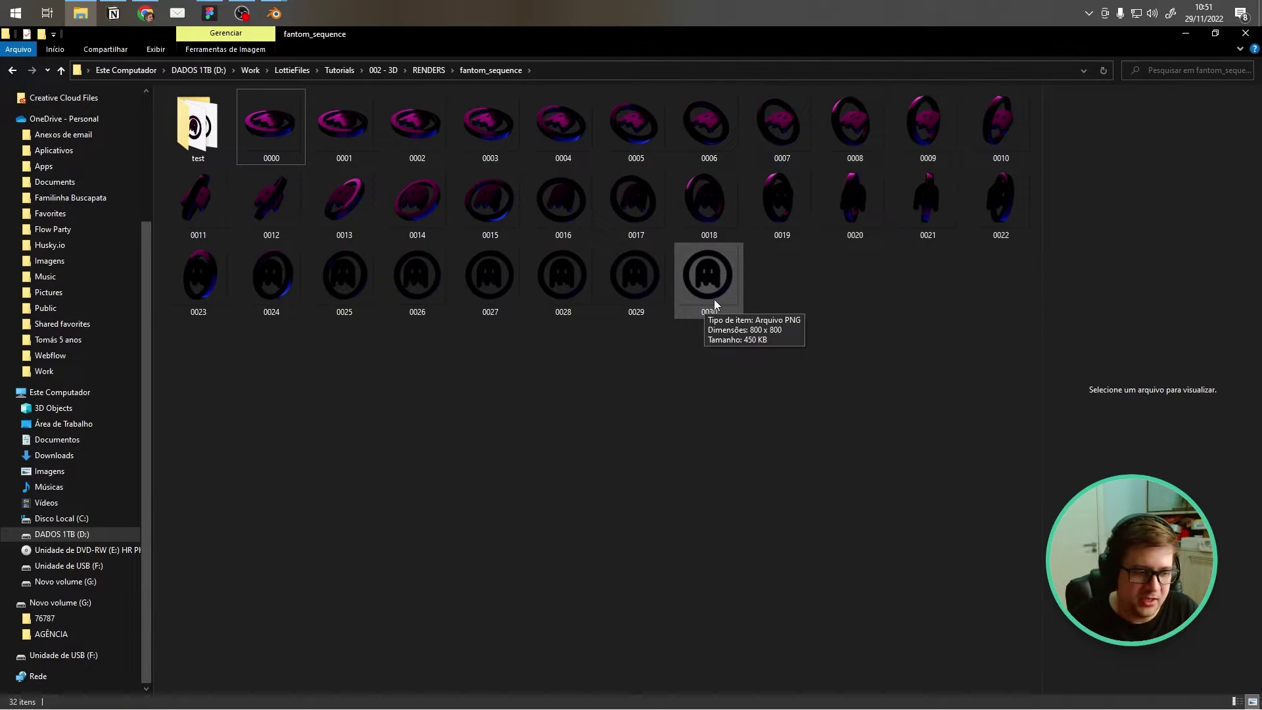
double_click(187, 136)
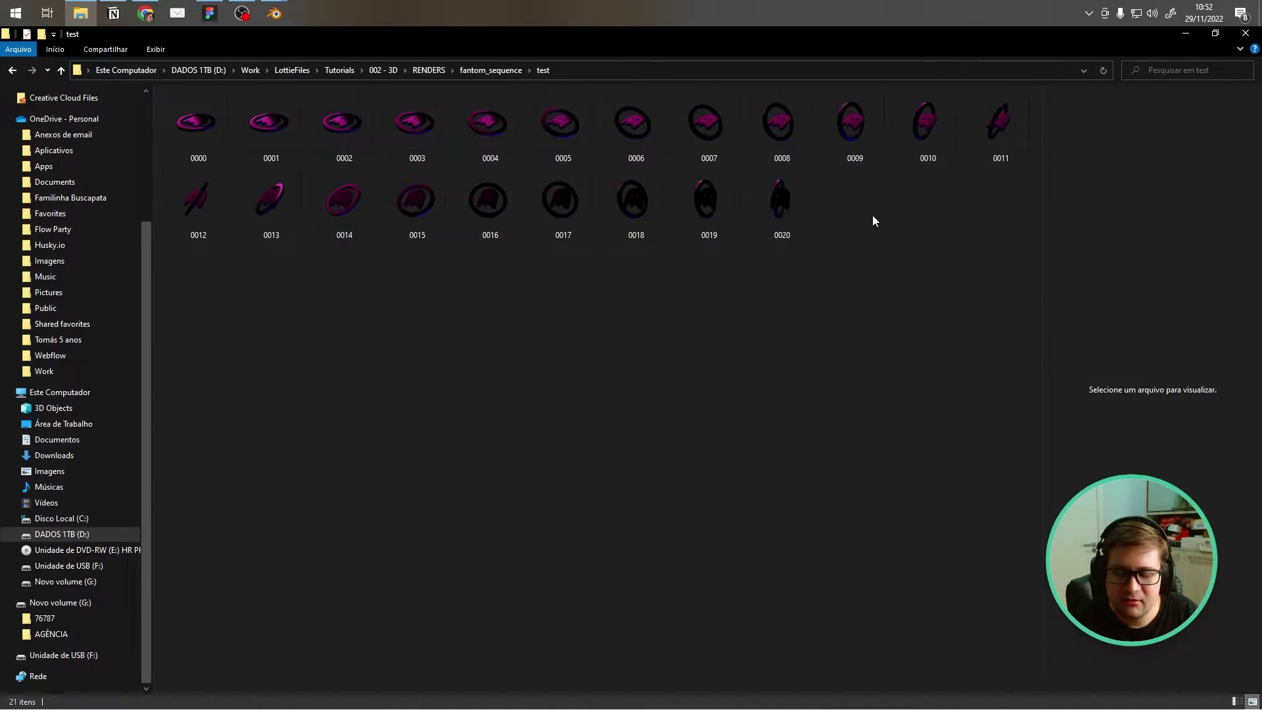
Step: Switch back to Blender, check the progress of the animation render, and close the render window
mouse_move(274, 13)
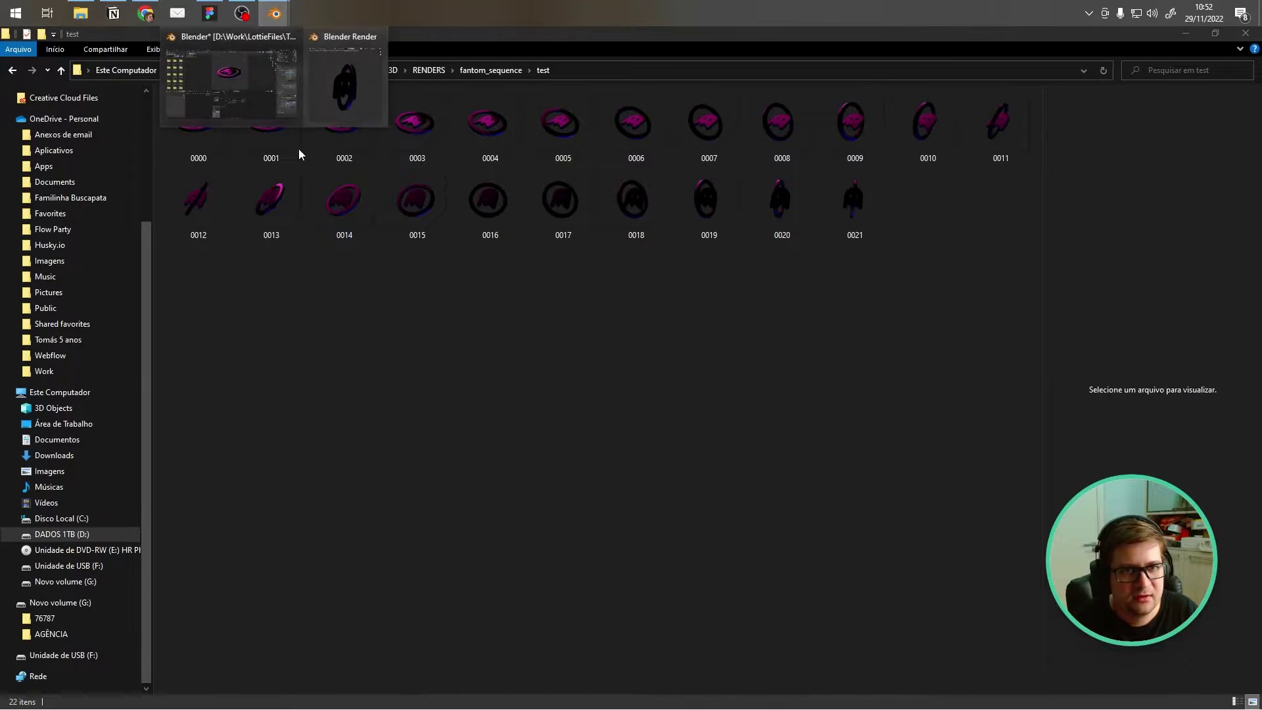
left_click(230, 76)
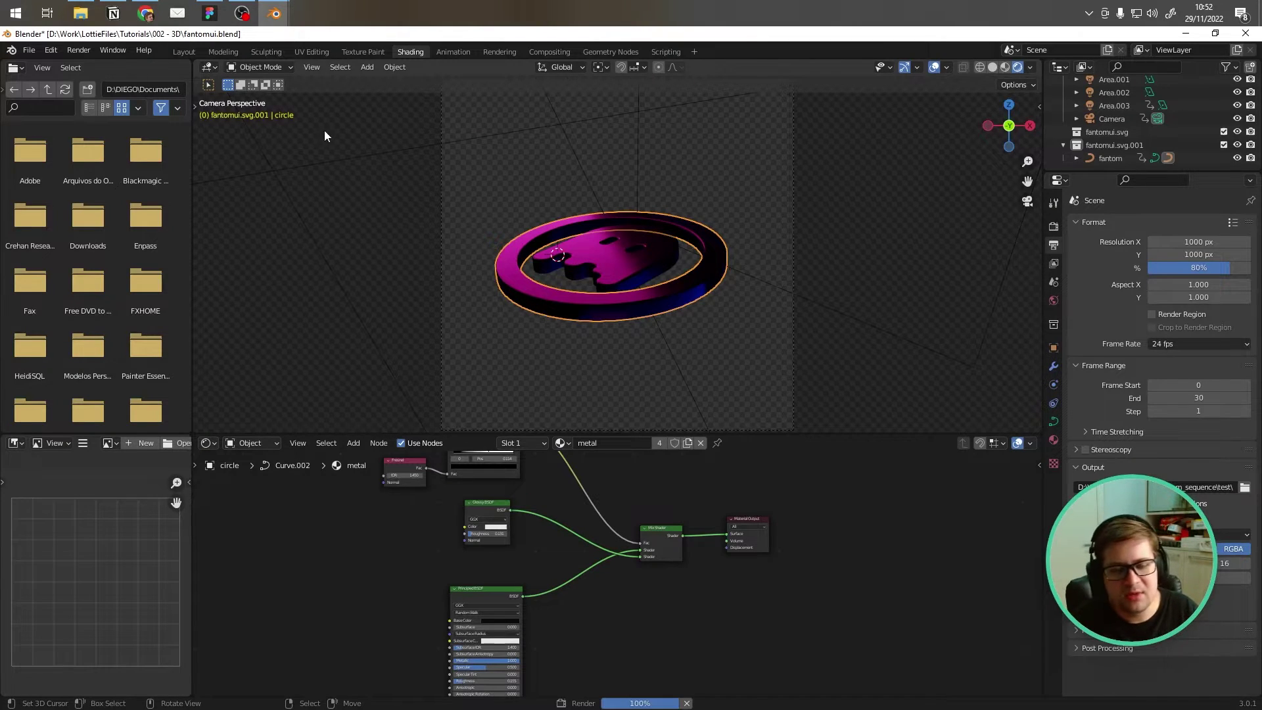
mouse_move(274, 13)
left_click(359, 98)
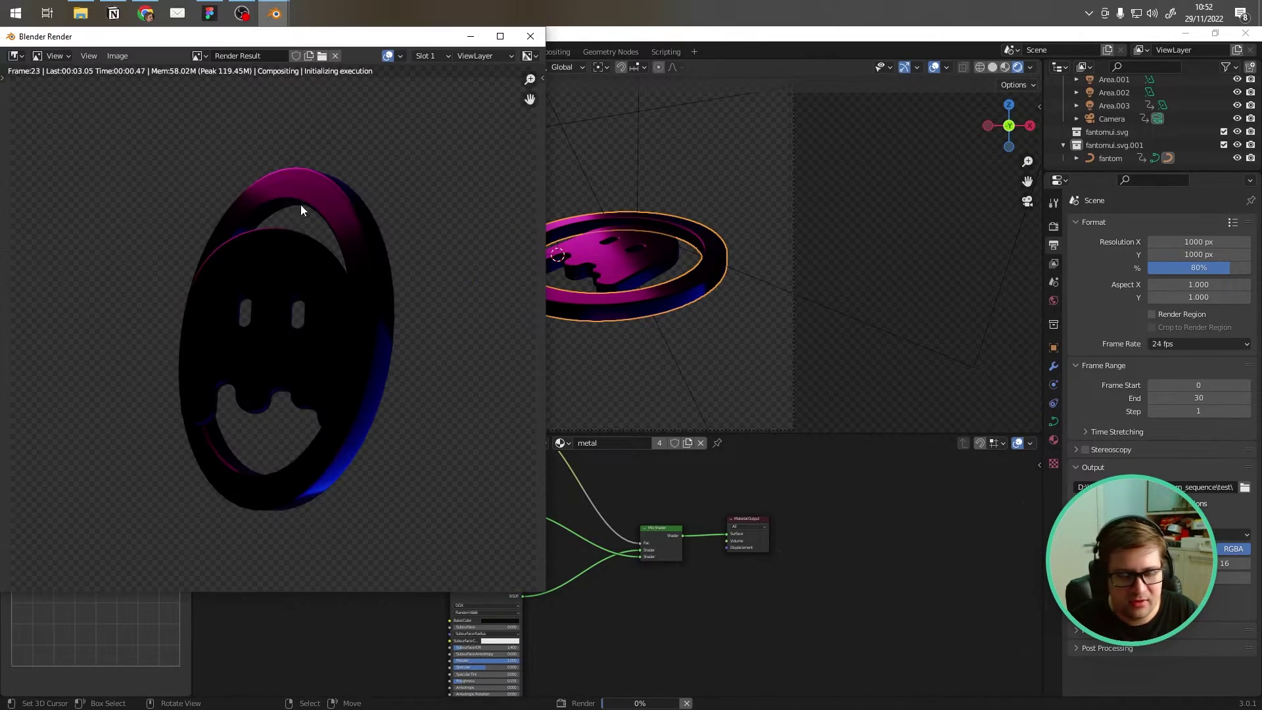
left_click(530, 37)
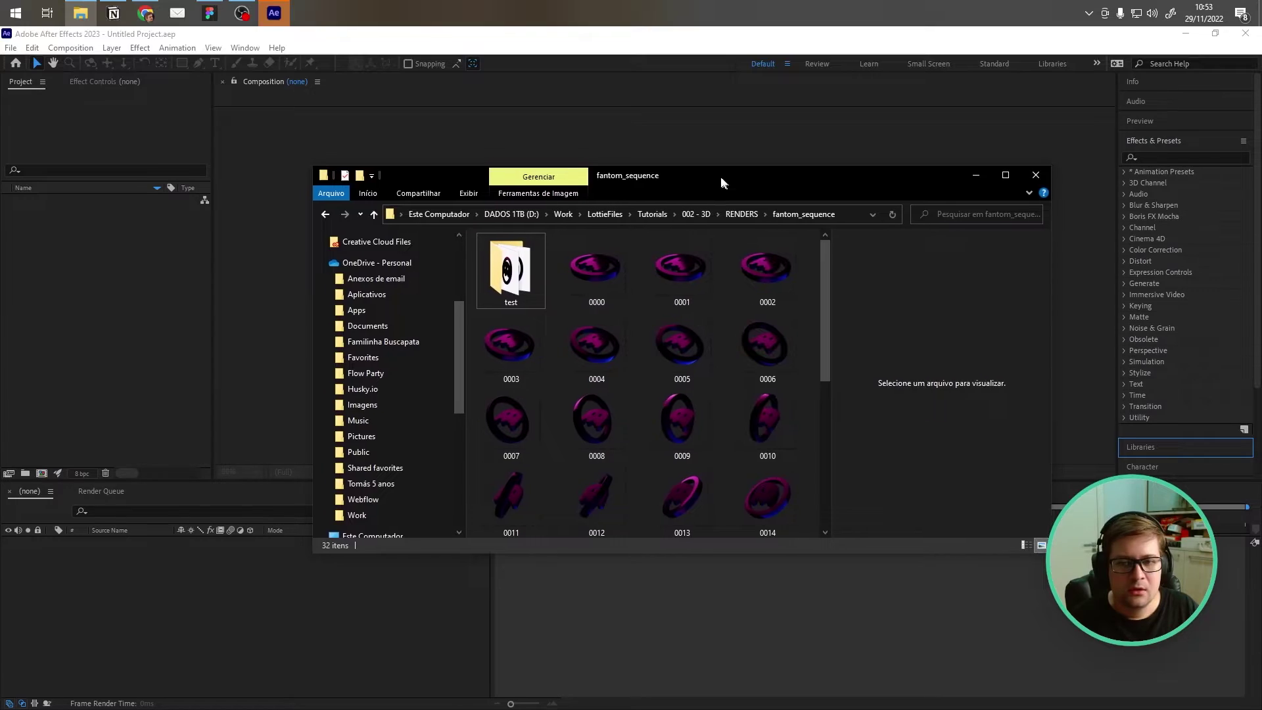
Step: In File Explorer, check the file size of frame 0000 and the combined size of frames 0000 to 0030 in fantom_sequence
left_click_drag(720, 176, 708, 166)
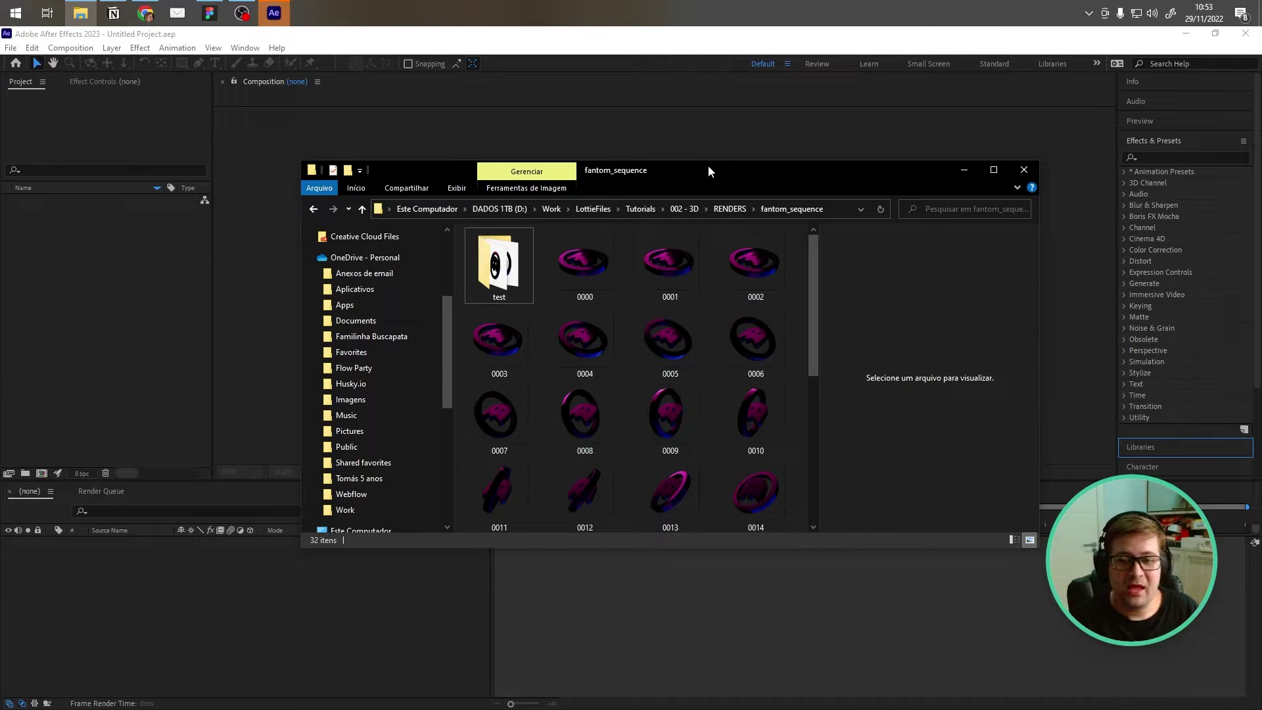
left_click(592, 279)
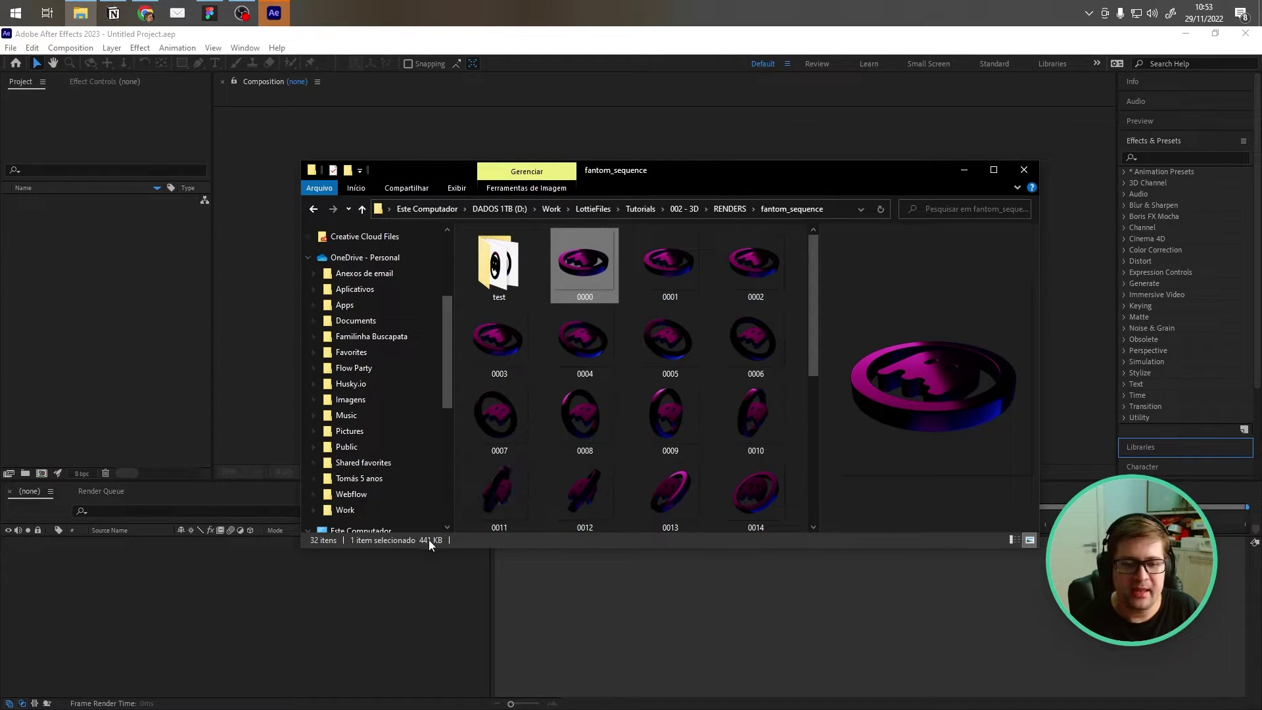
scroll(756, 408, "down", 5)
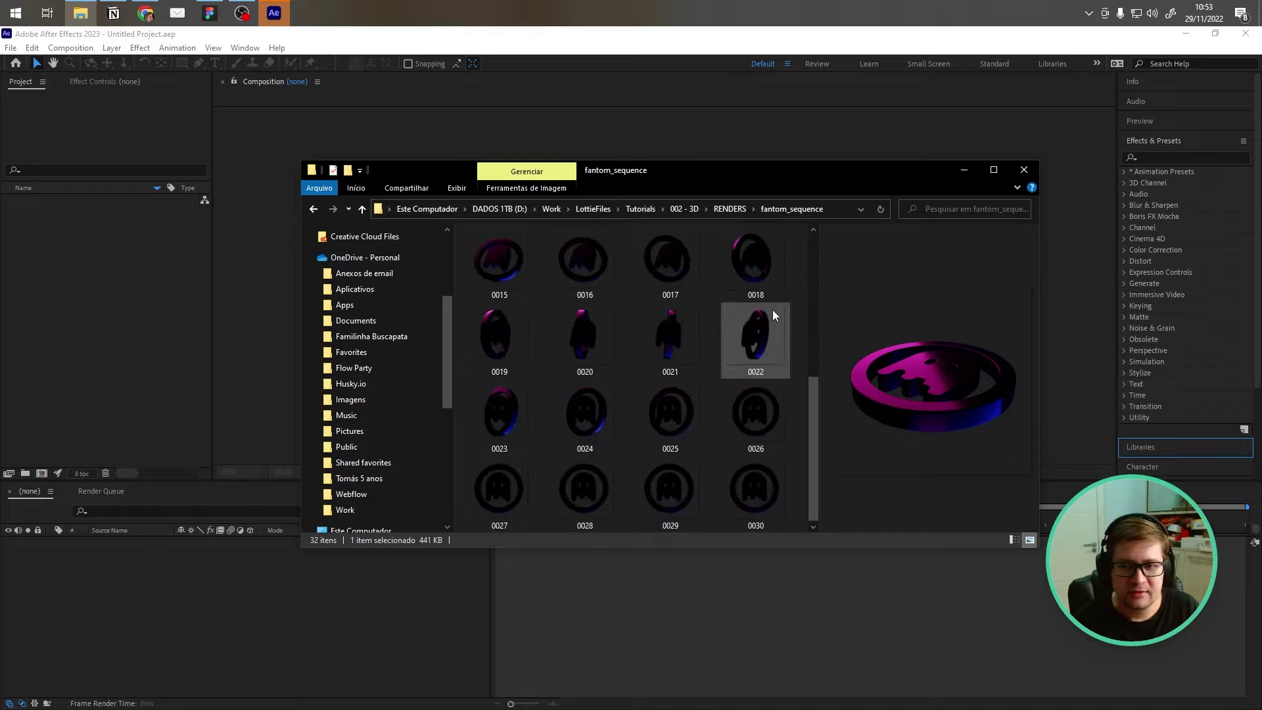
left_click(754, 497, "shift")
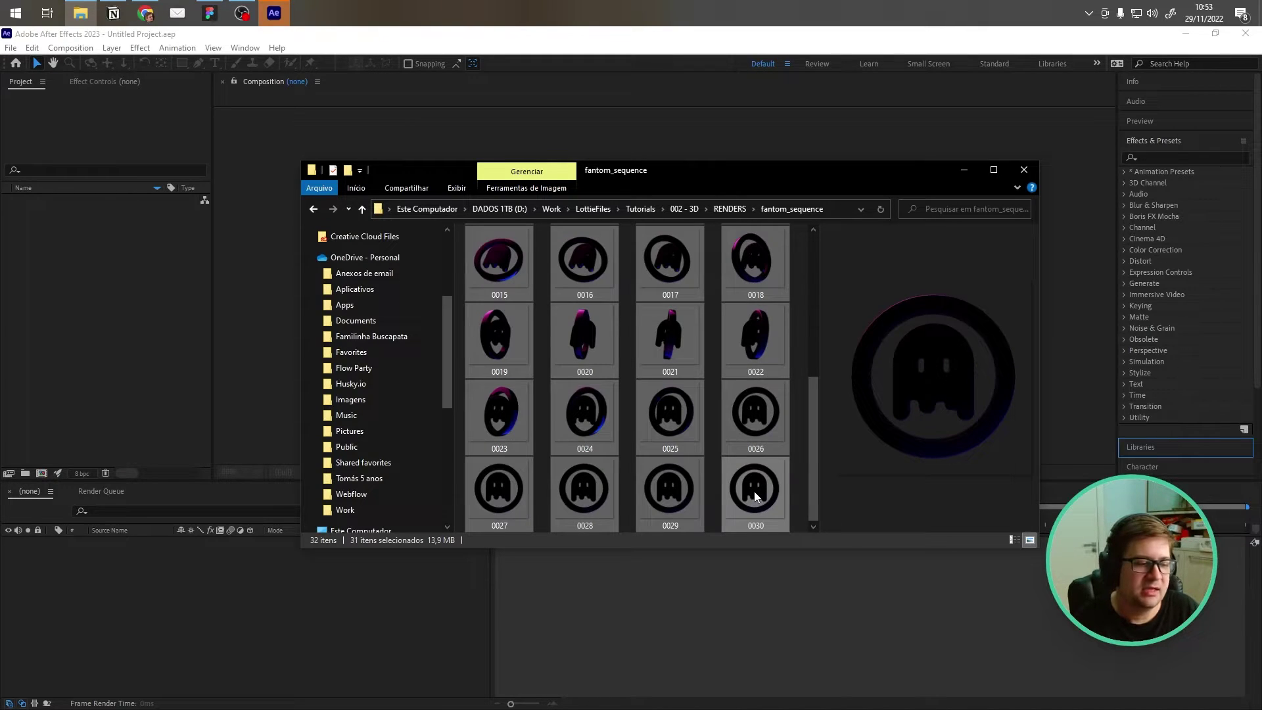
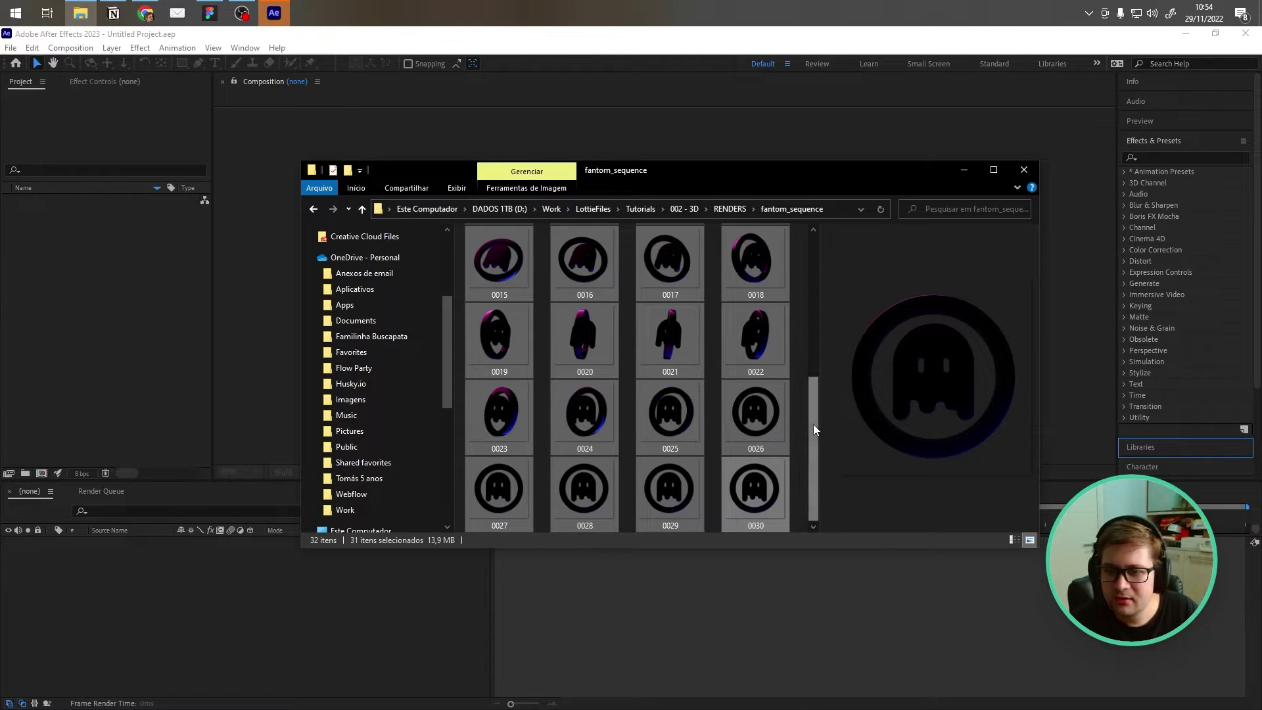
left_click_drag(813, 424, 813, 248)
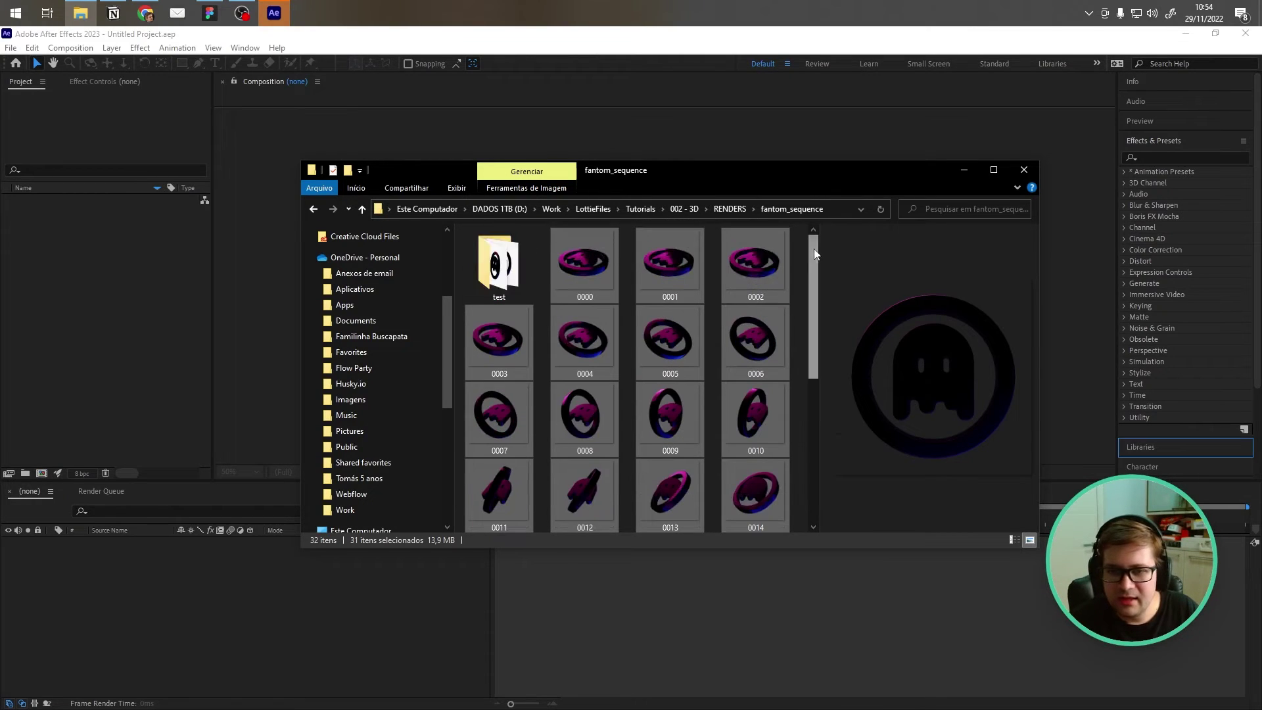
Step: Switch to the TinyPNG page in Chrome and place the fantom_sequence folder window over it
left_click(146, 13)
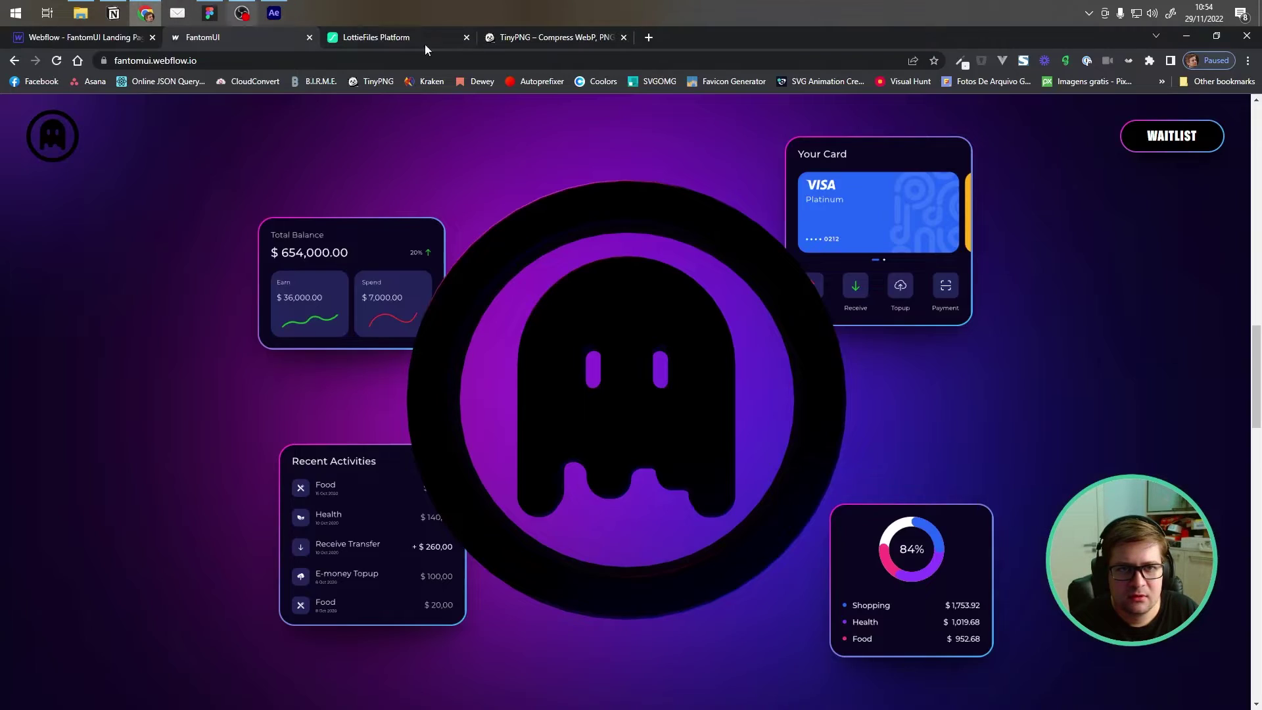
left_click(529, 37)
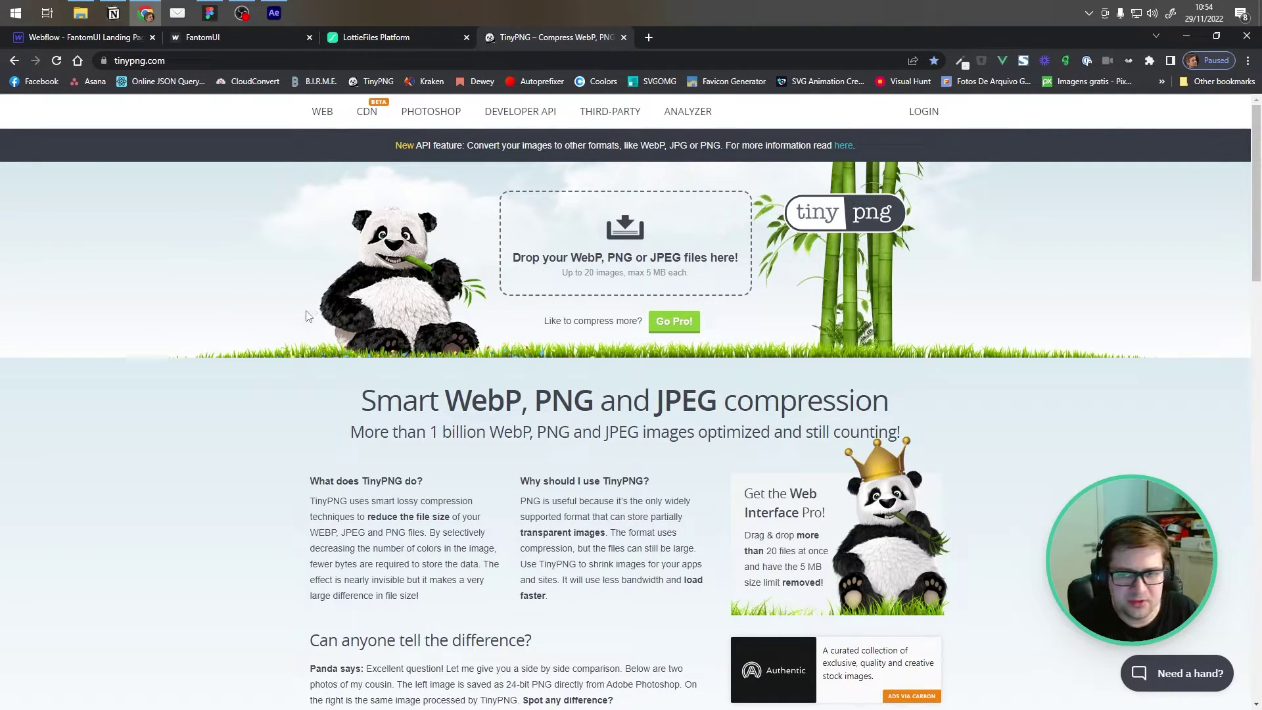
left_click(80, 13)
left_click_drag(831, 172, 1024, 352)
Step: Select frames 0000 to 0019 in fantom_sequence and upload them to TinyPNG for compression
left_click(712, 439)
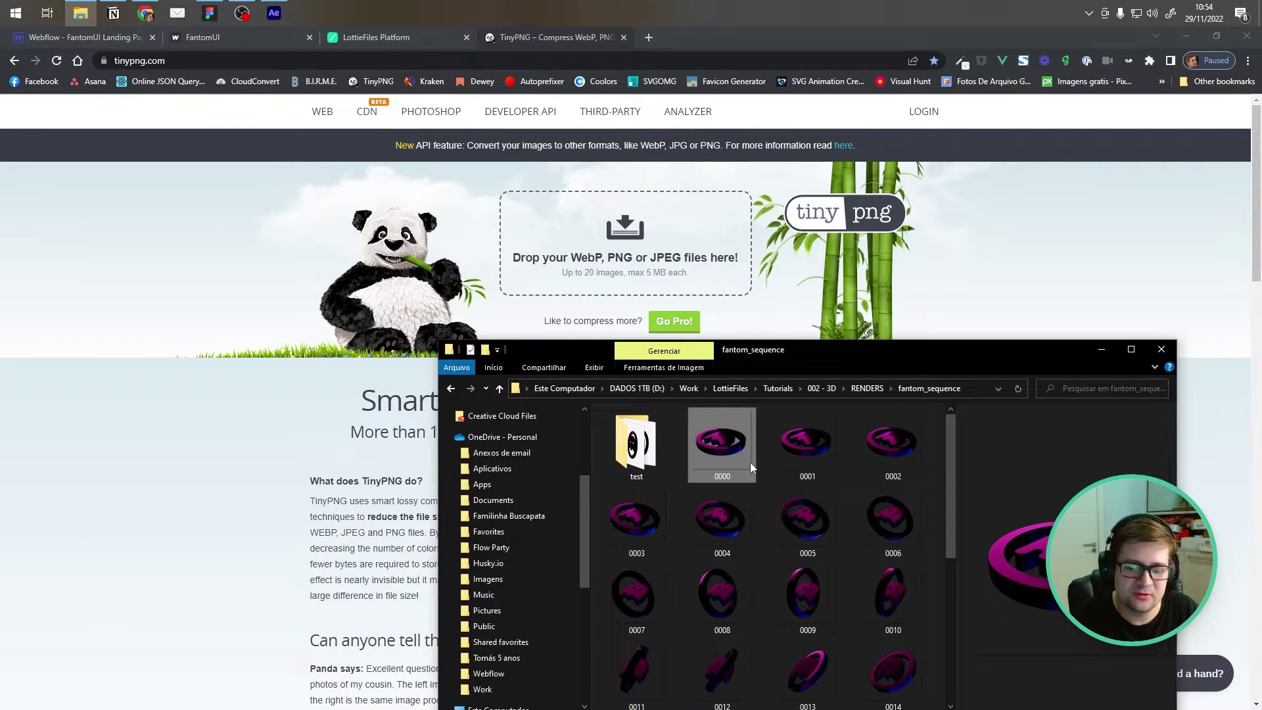
left_click_drag(951, 474, 949, 511)
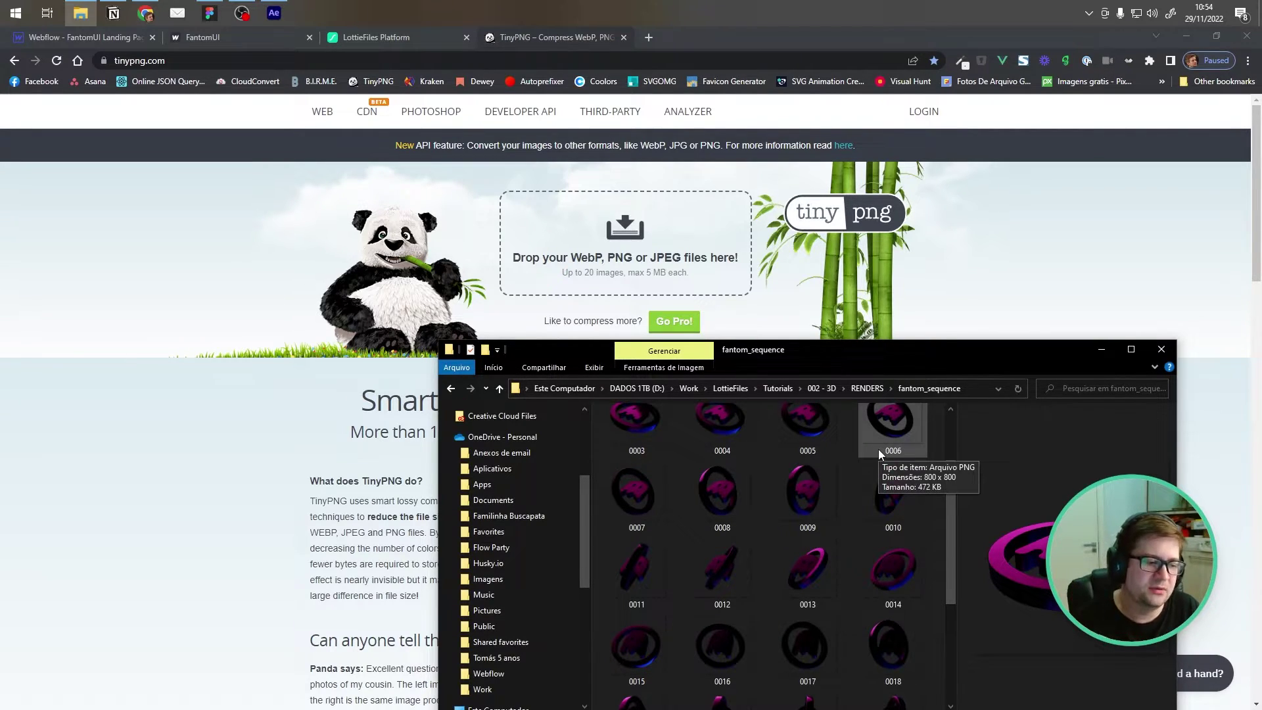
scroll(862, 540, "down", 1)
scroll(868, 496, "down", 2)
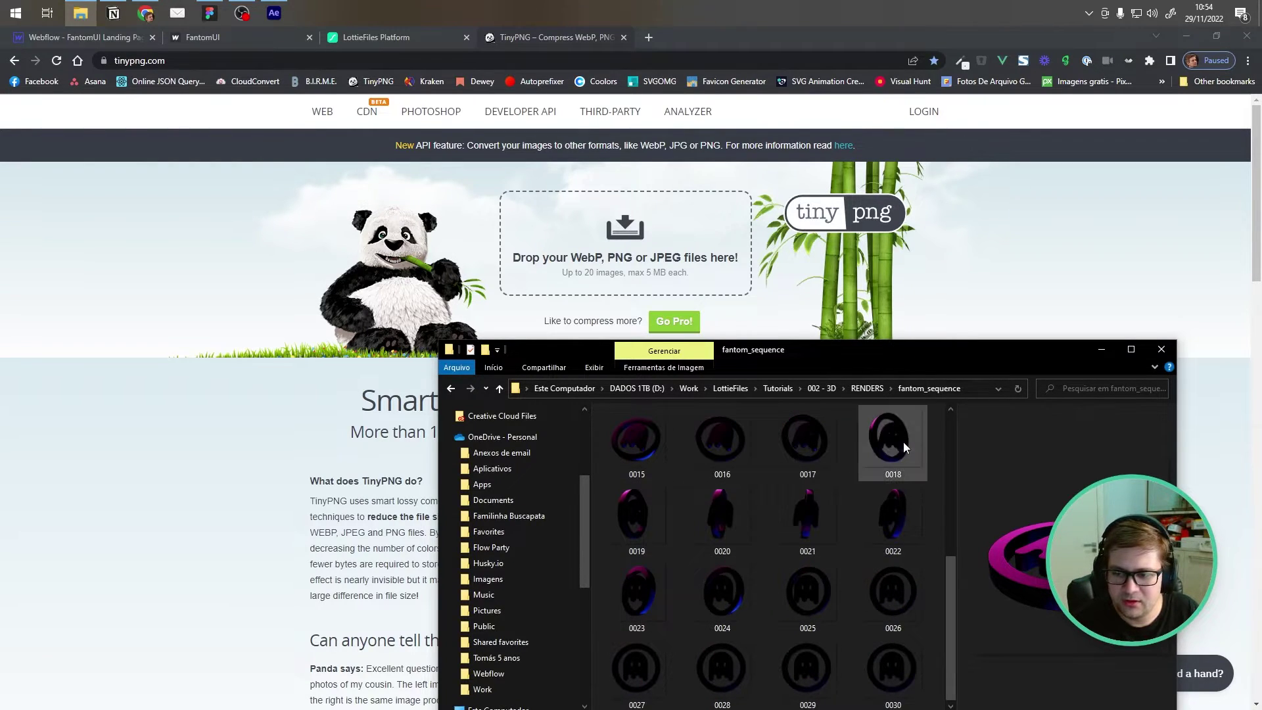
left_click(634, 531, "shift")
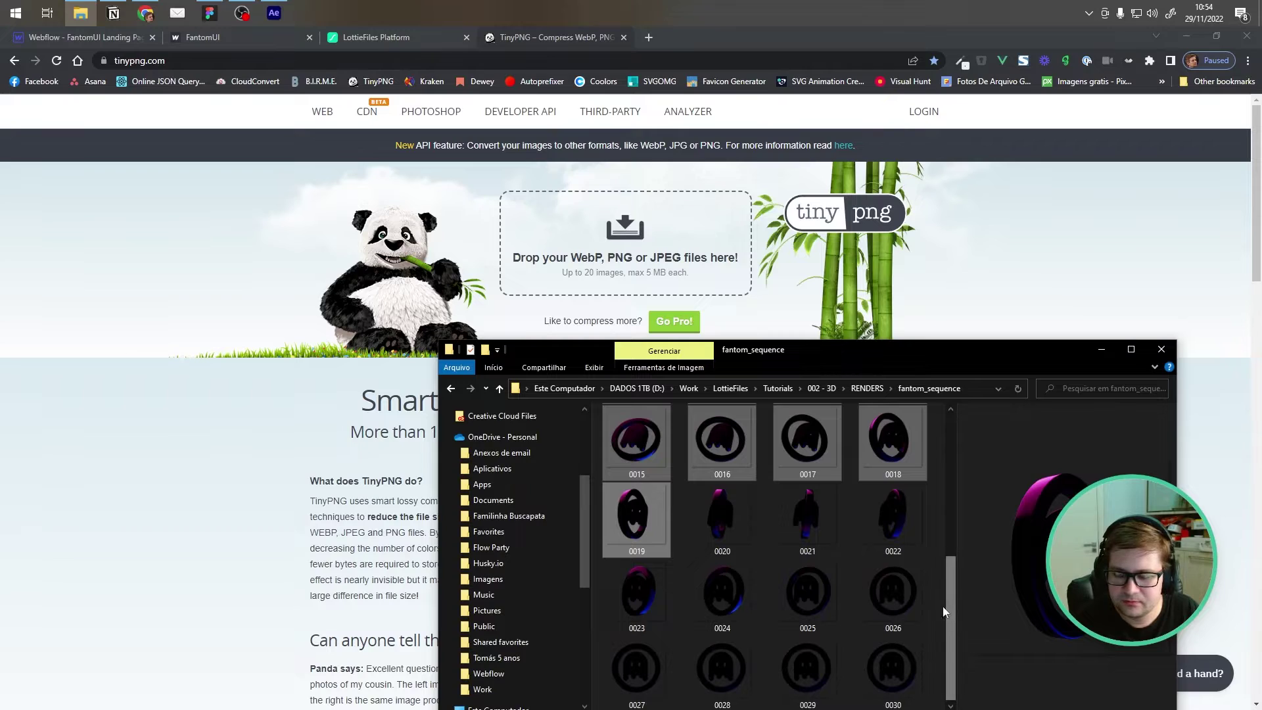
left_click_drag(899, 372, 897, 218)
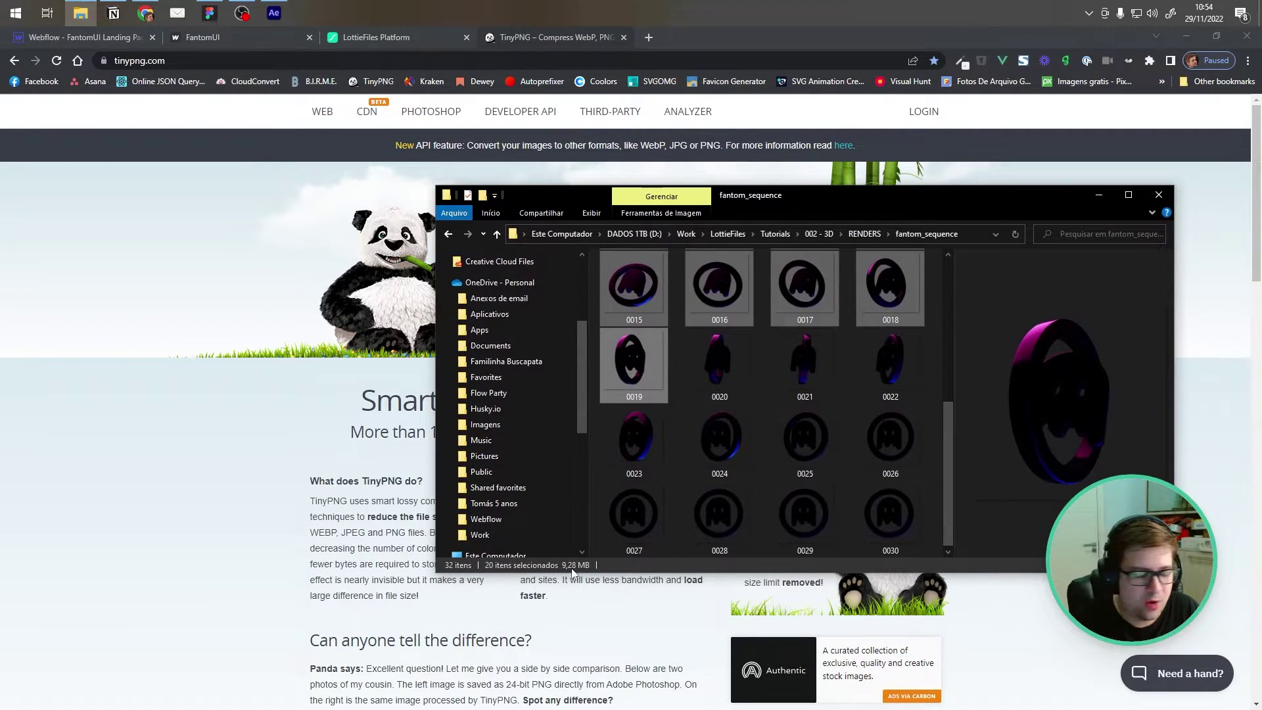
left_click_drag(831, 196, 0, 92)
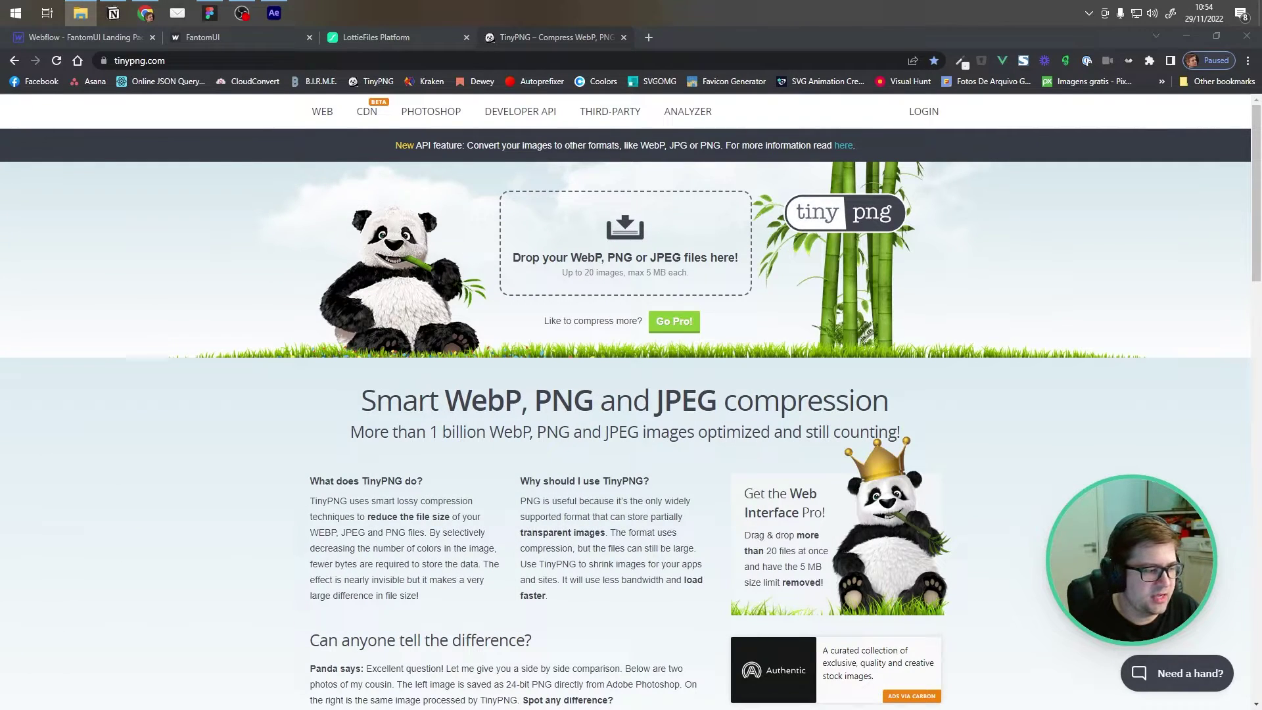
left_click_drag(0, 276, 615, 252)
Step: Review the TinyPNG compression results for each uploaded frame and the total savings
scroll(1034, 316, "down", 1)
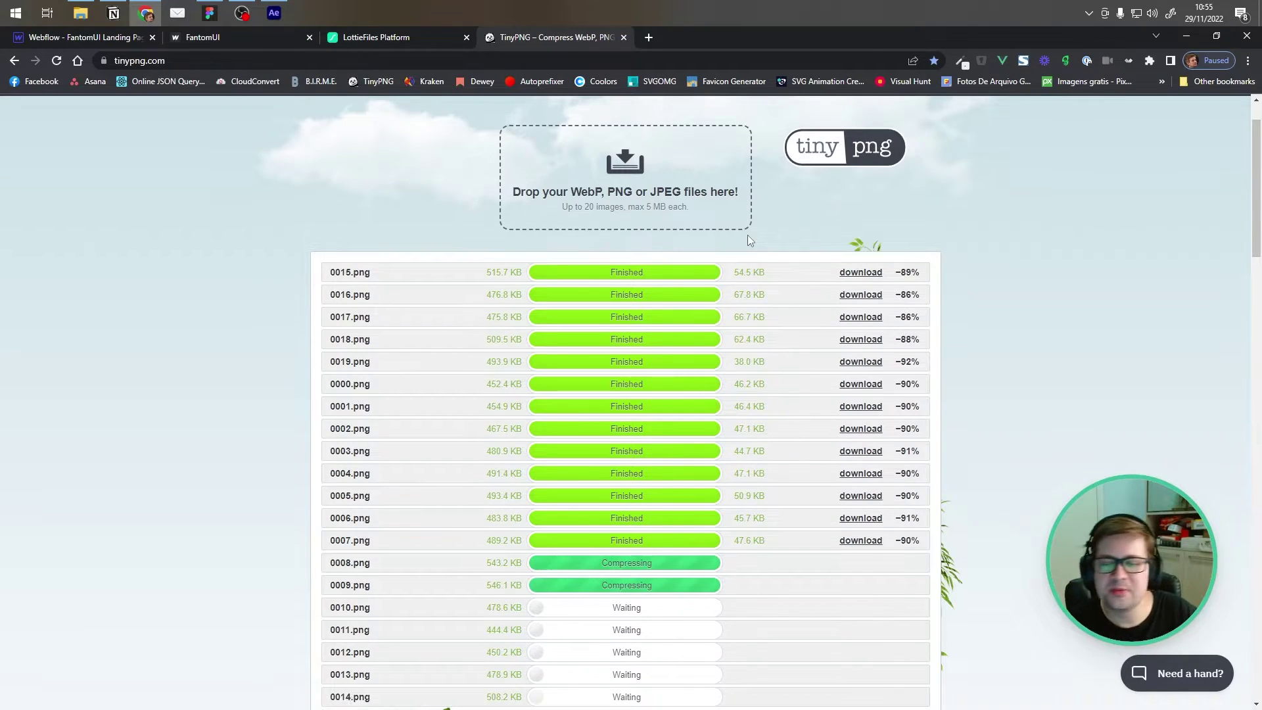
scroll(772, 282, "down", 4)
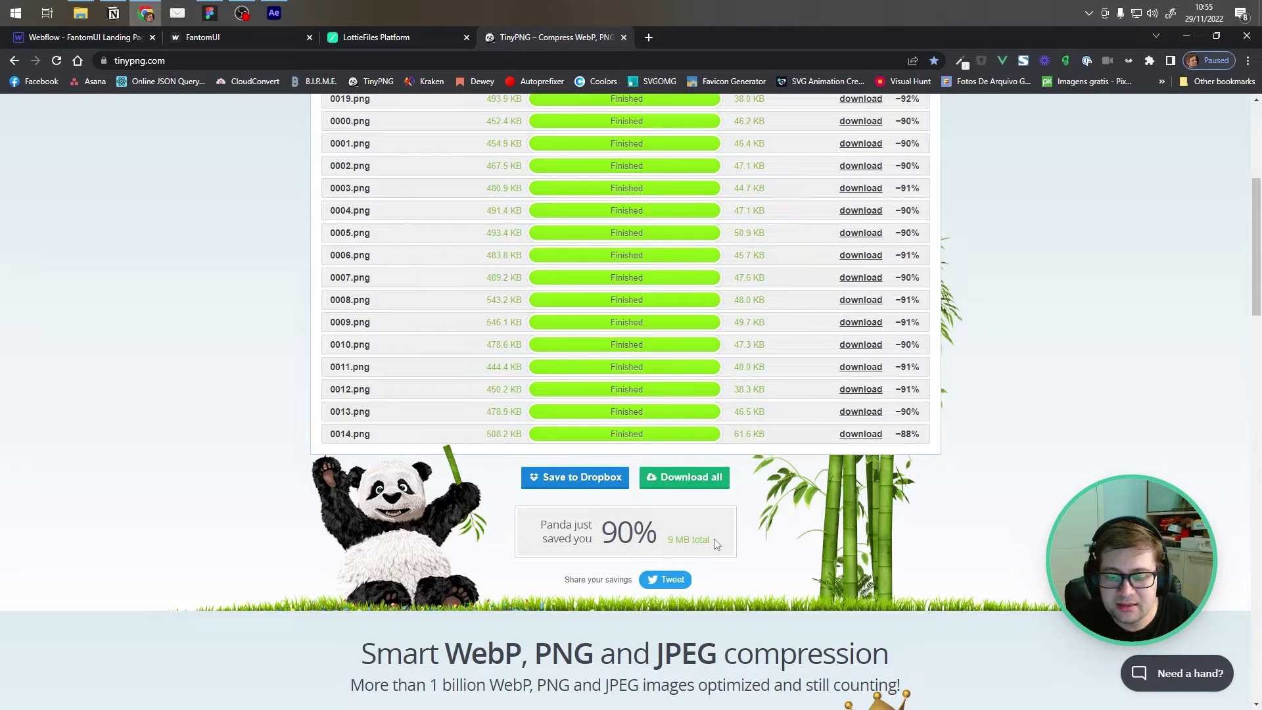
scroll(784, 470, "up", 3)
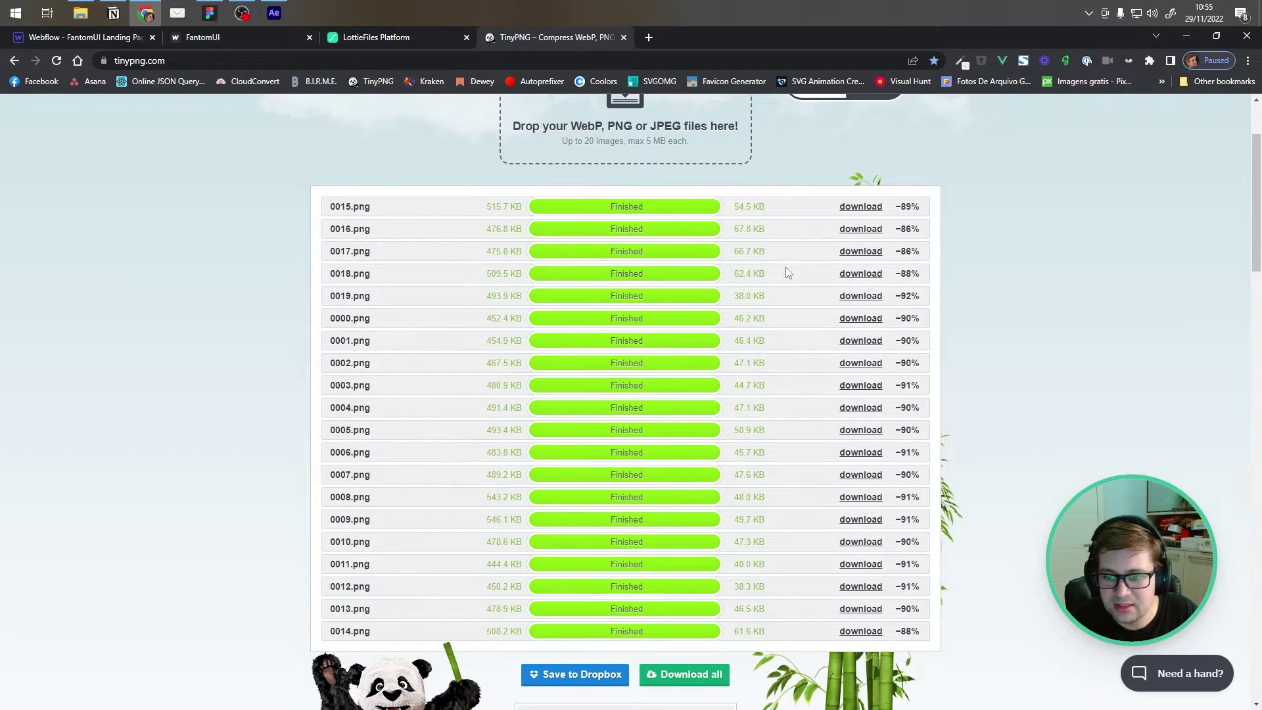
Step: Open the optimized folder inside RENDERS in File Explorer and inspect frame 0000's file size and enlarged preview
left_click(80, 12)
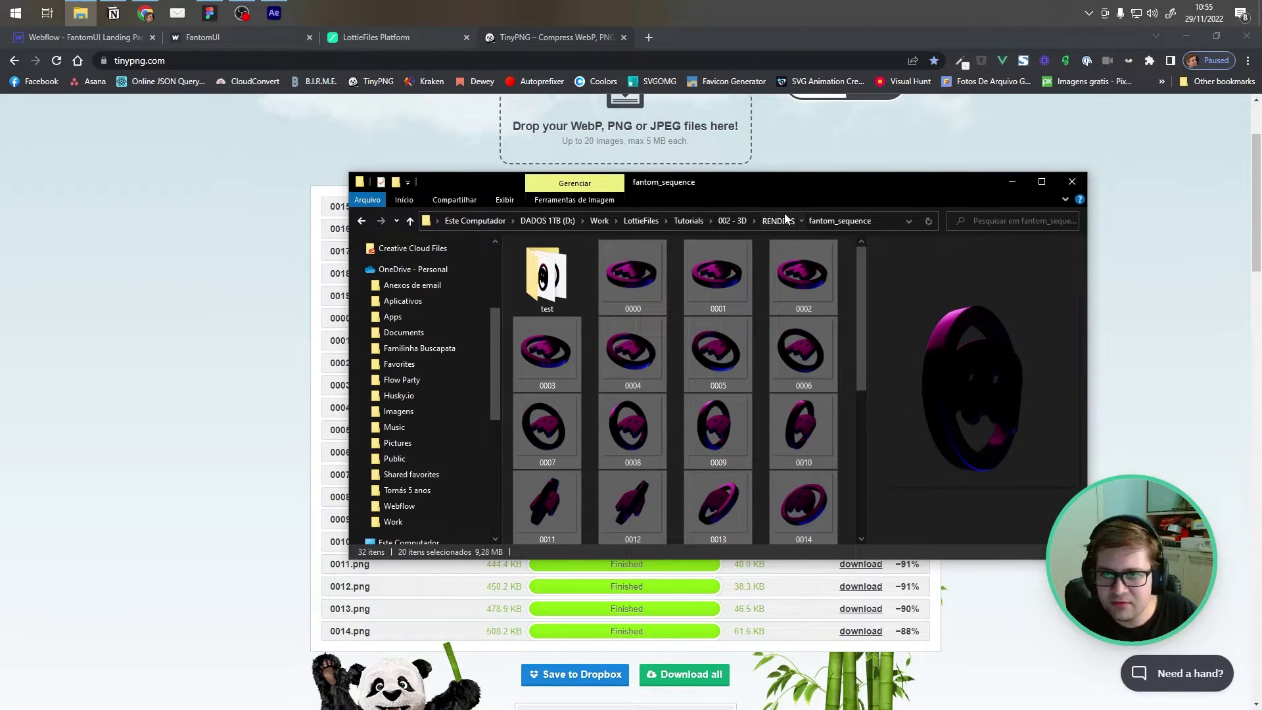
left_click(781, 221)
double_click(615, 271)
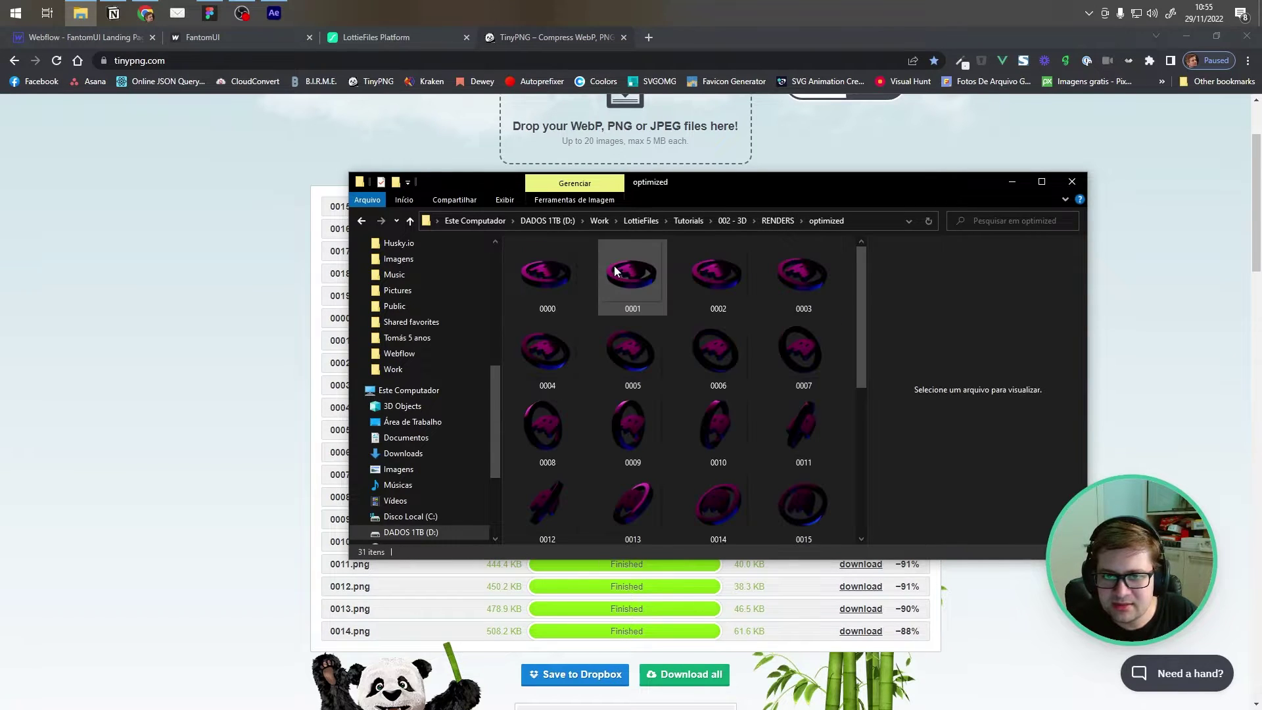
left_click(546, 282)
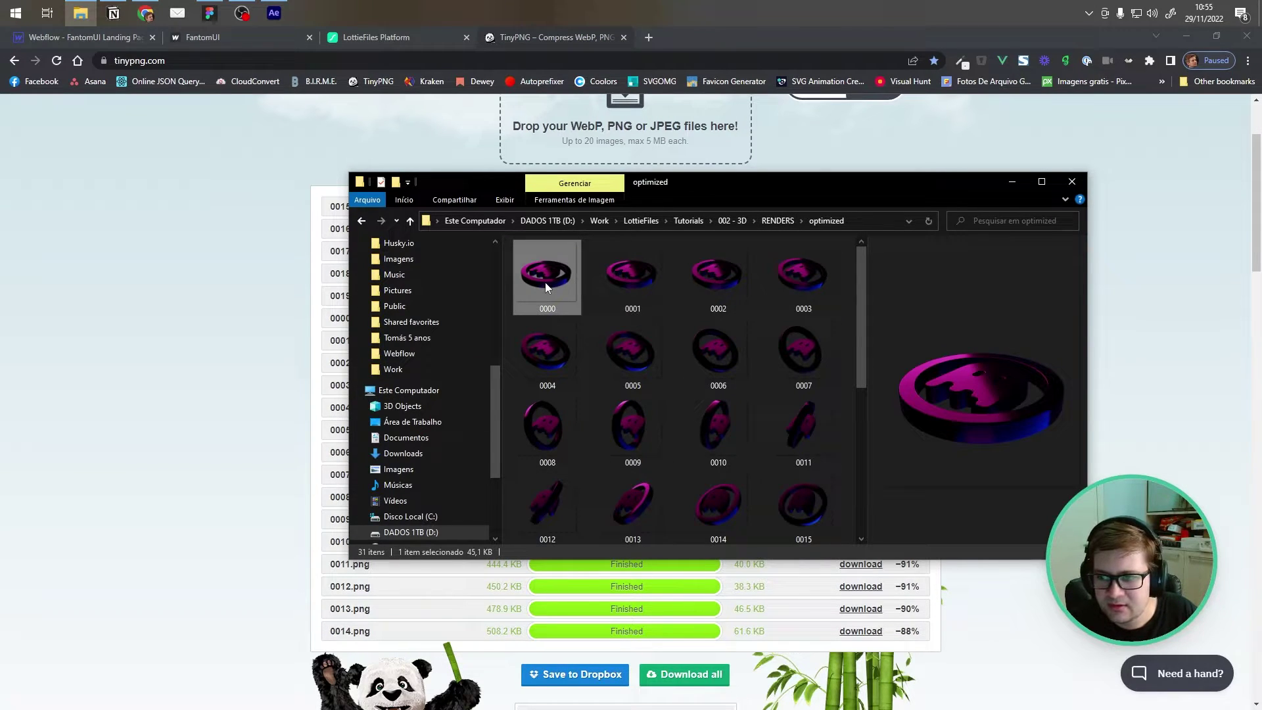
left_click_drag(866, 376, 573, 347)
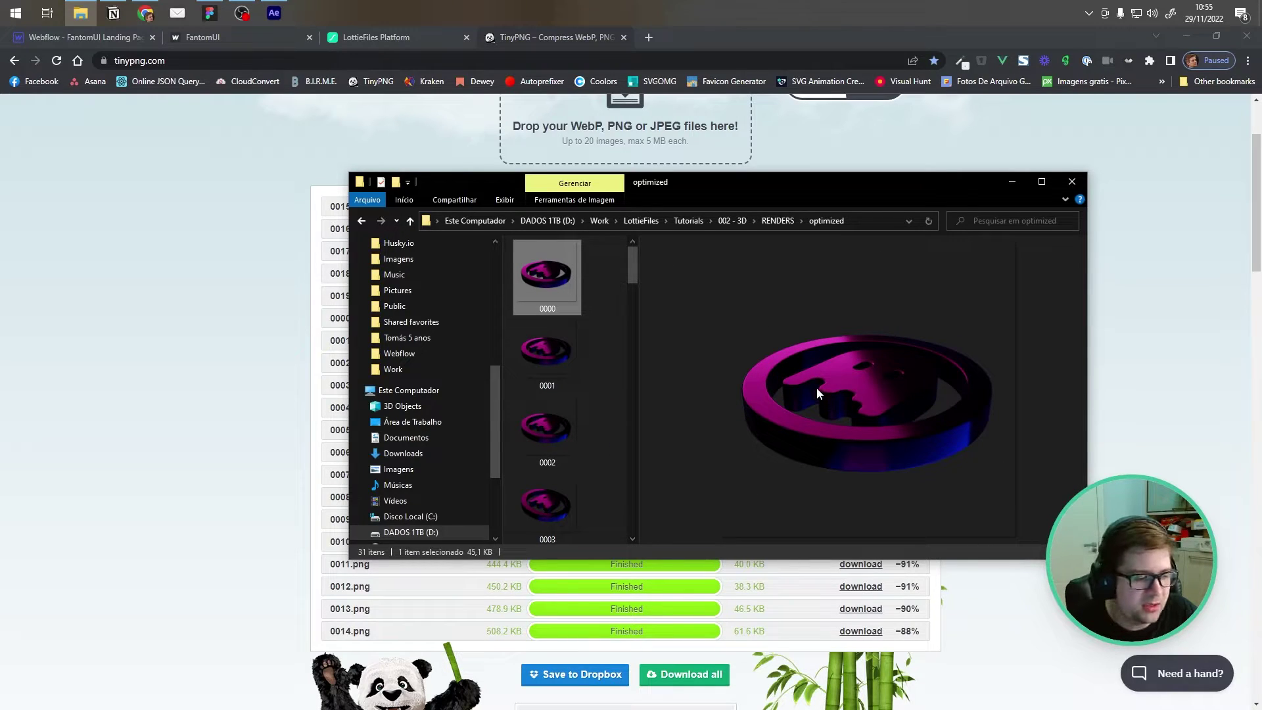
left_click_drag(642, 324, 855, 394)
Step: Select all frames in the optimized folder to check their total file size, and clear the selection
left_click_drag(848, 297, 861, 460)
left_click(718, 502)
key("ctrl+a")
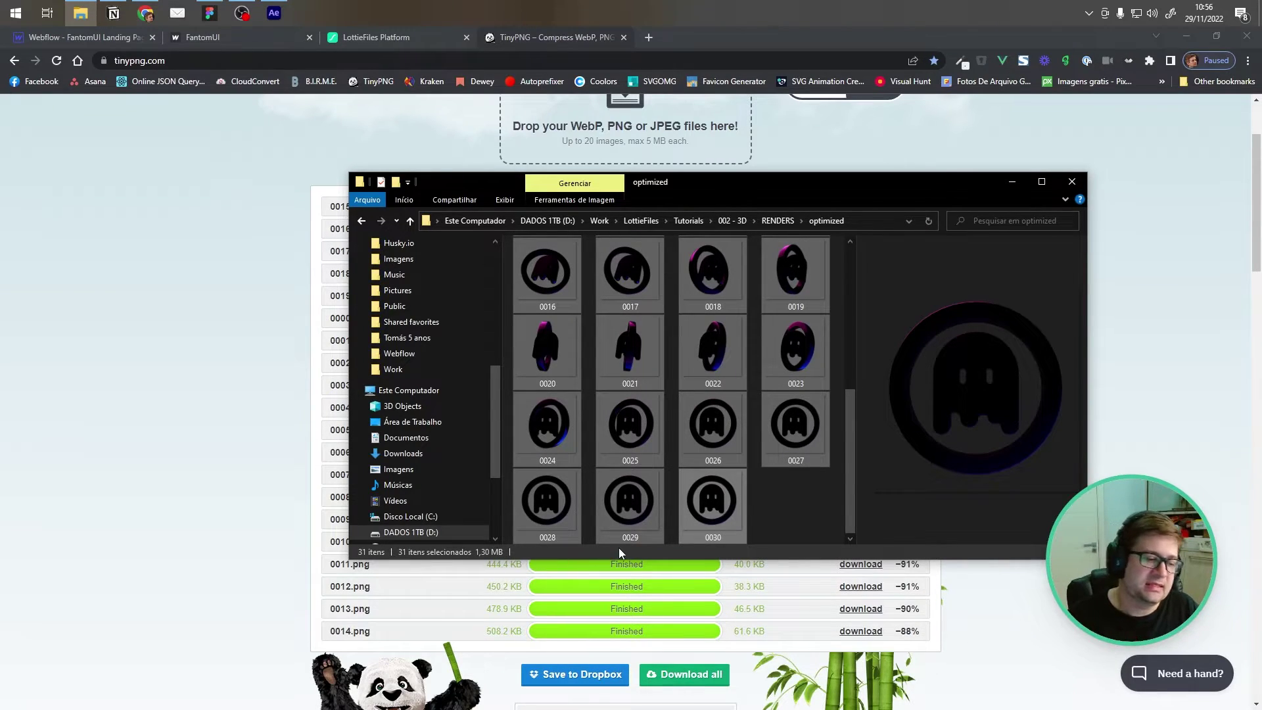
left_click(788, 495)
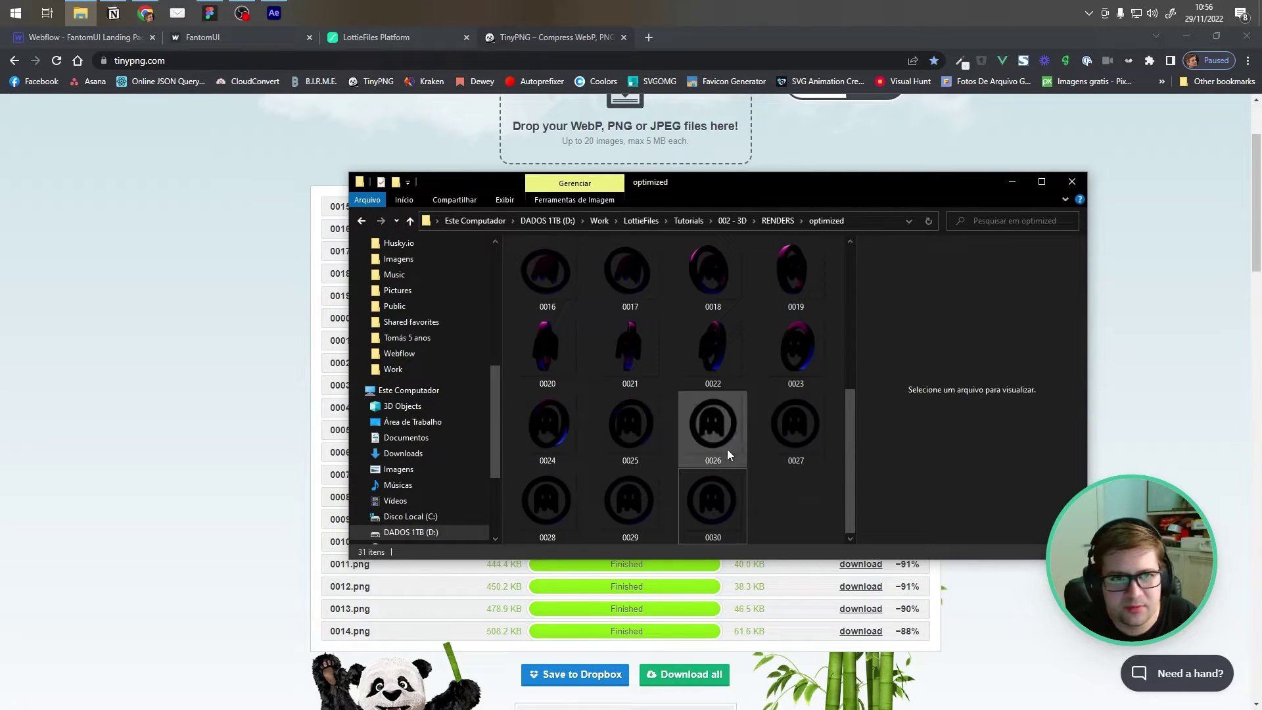
Step: Switch to After Effects and open the optimized folder inside RENDERS for importing files
left_click(274, 13)
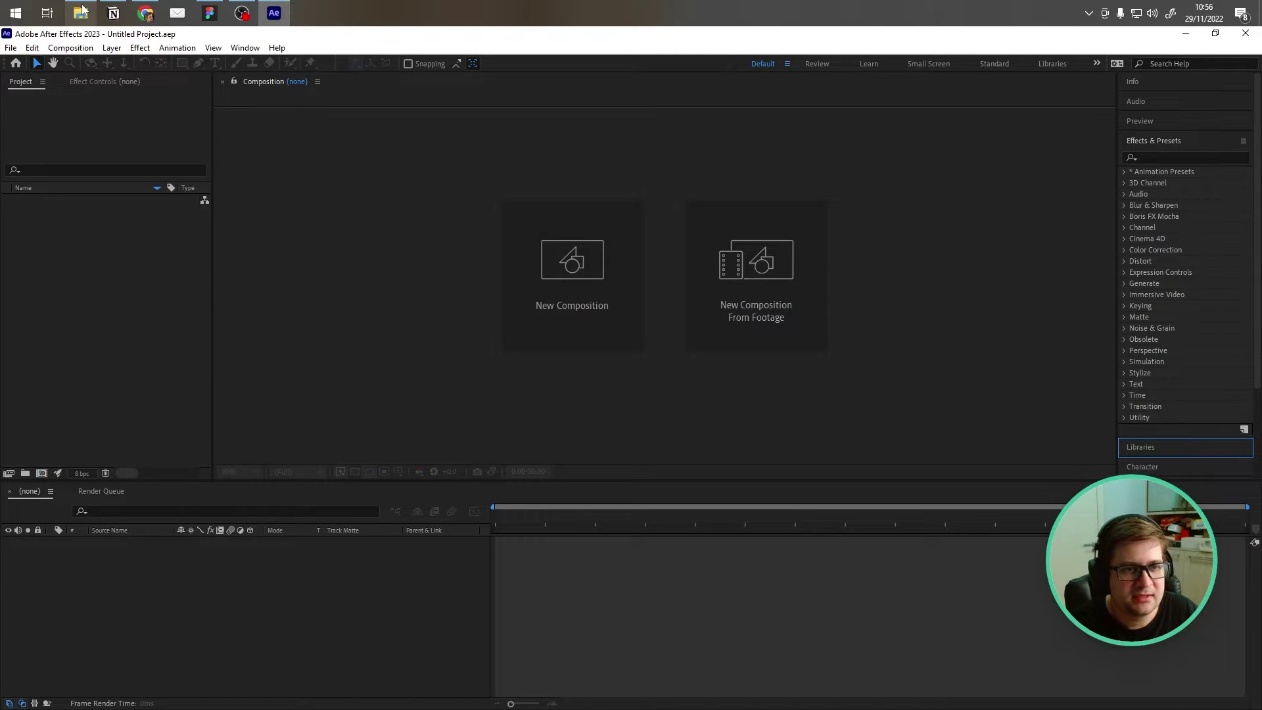
left_click(355, 237)
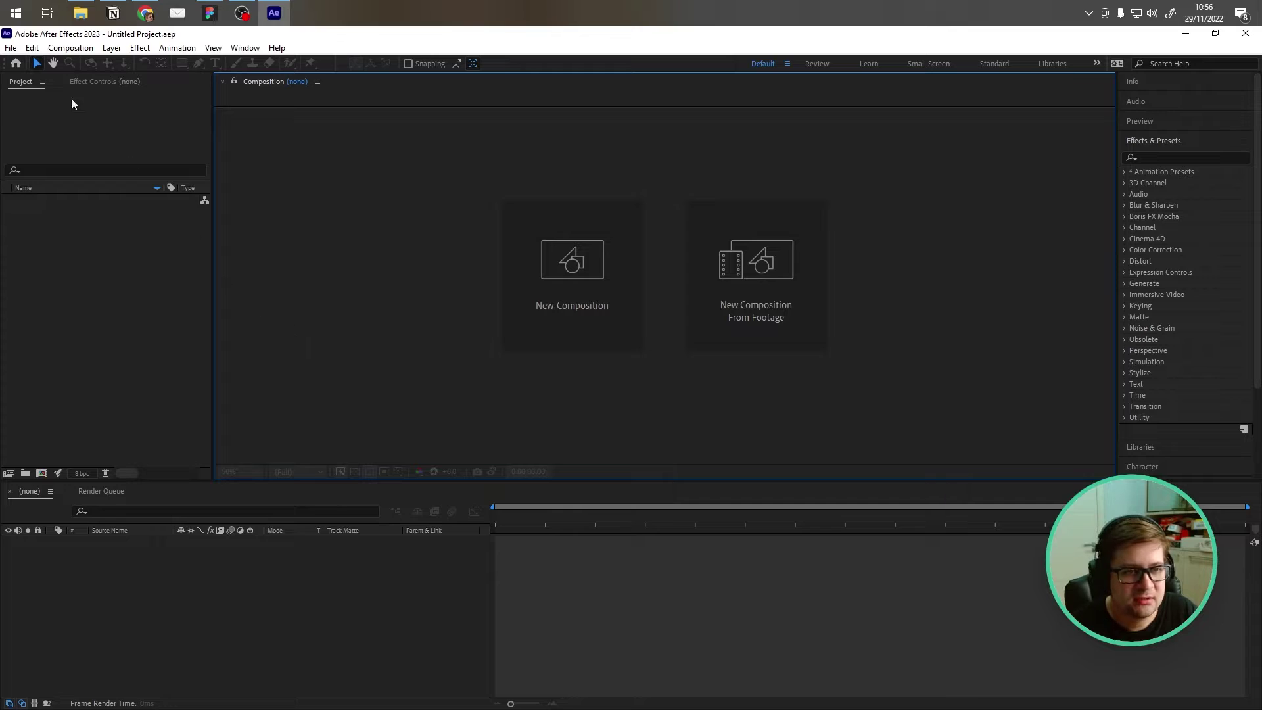
left_click(11, 48)
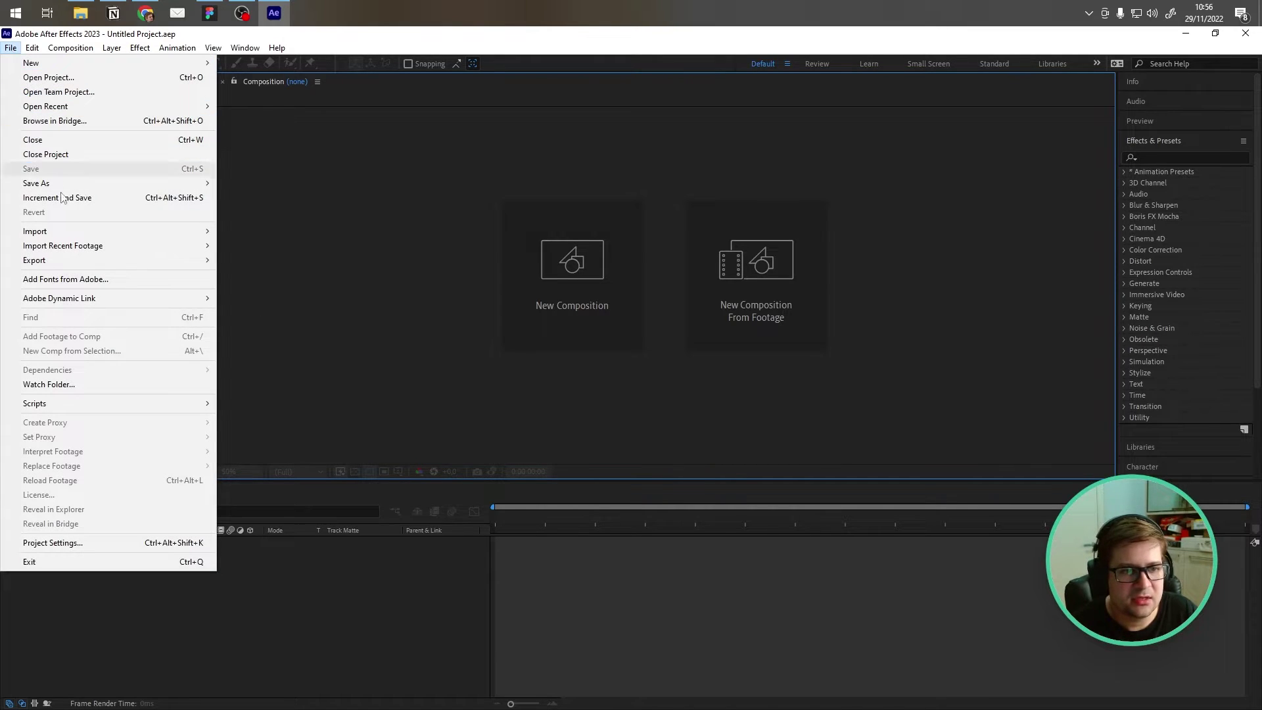
mouse_move(102, 235)
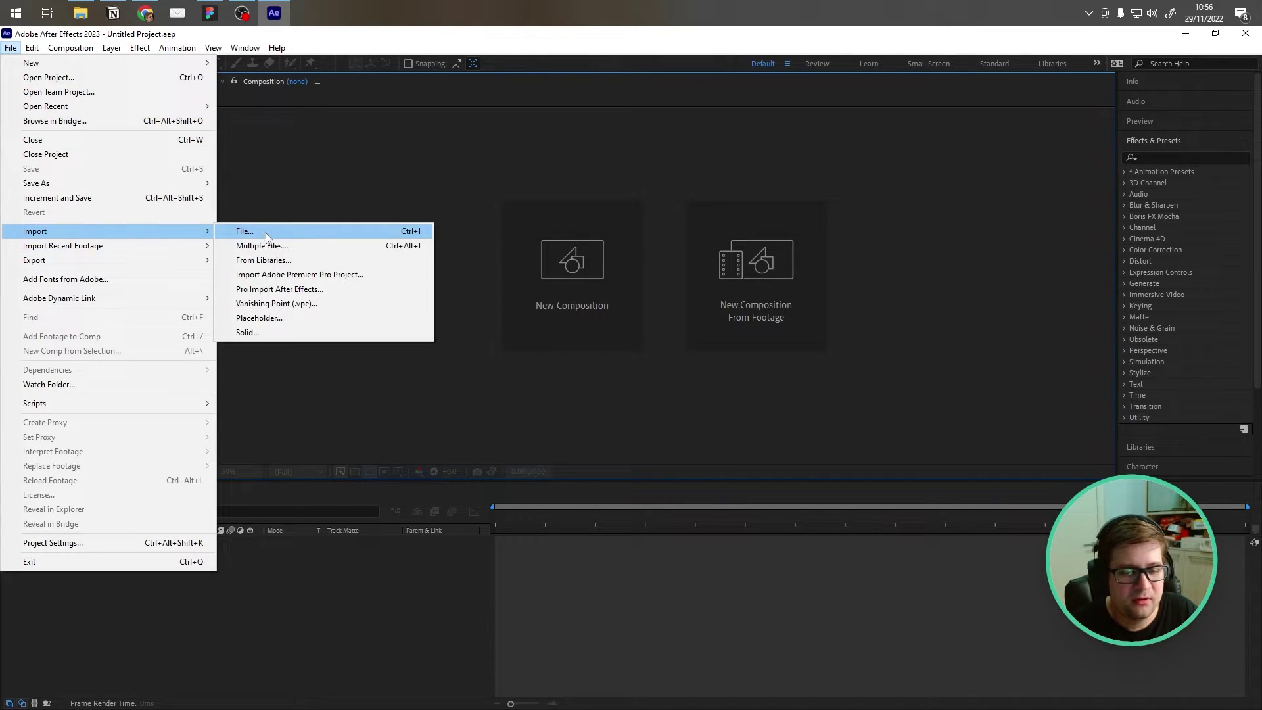
left_click(285, 233)
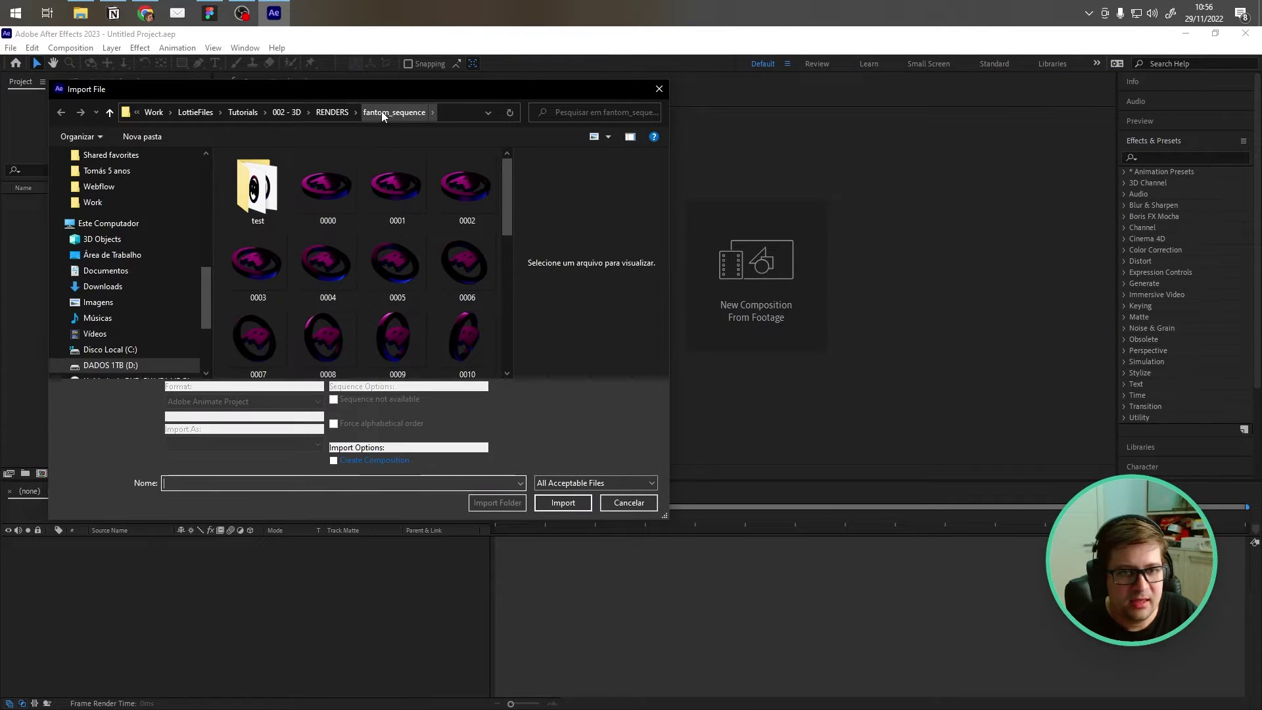
left_click(333, 113)
double_click(336, 187)
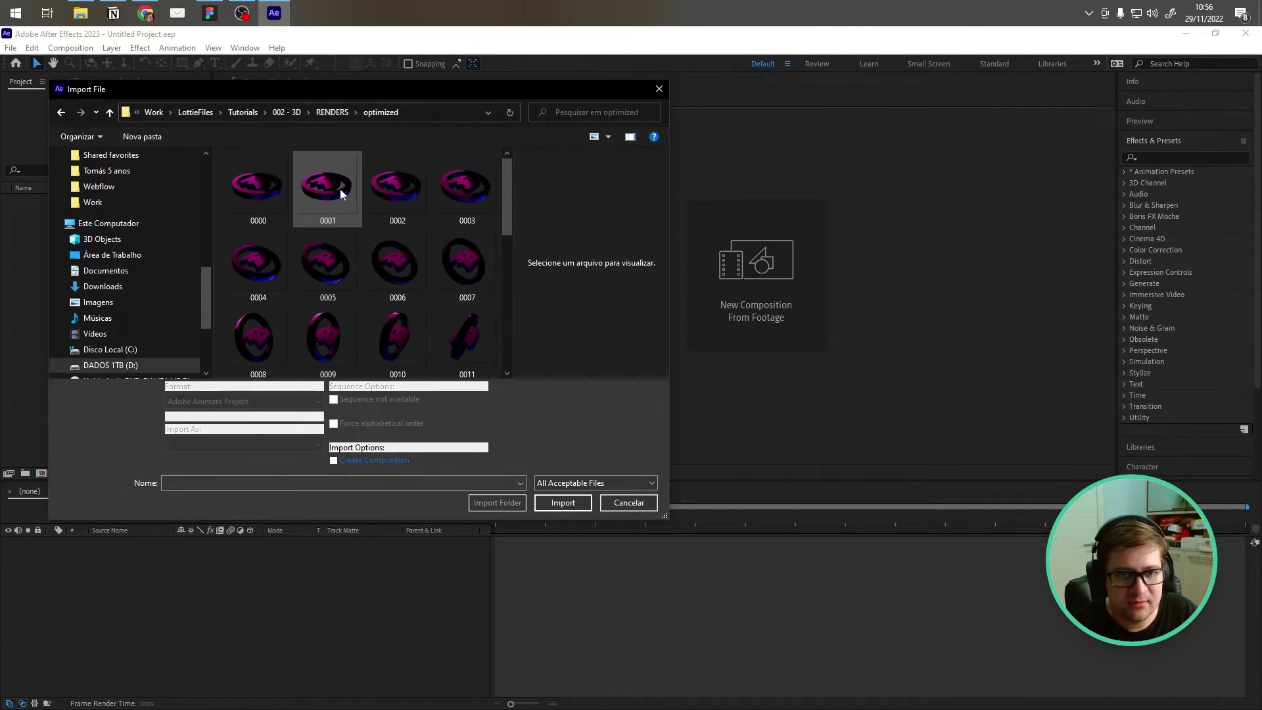
Step: Import frames 0000 to 0030 from the optimized folder as separate footage items, with PNG Sequence left off
left_click(263, 191)
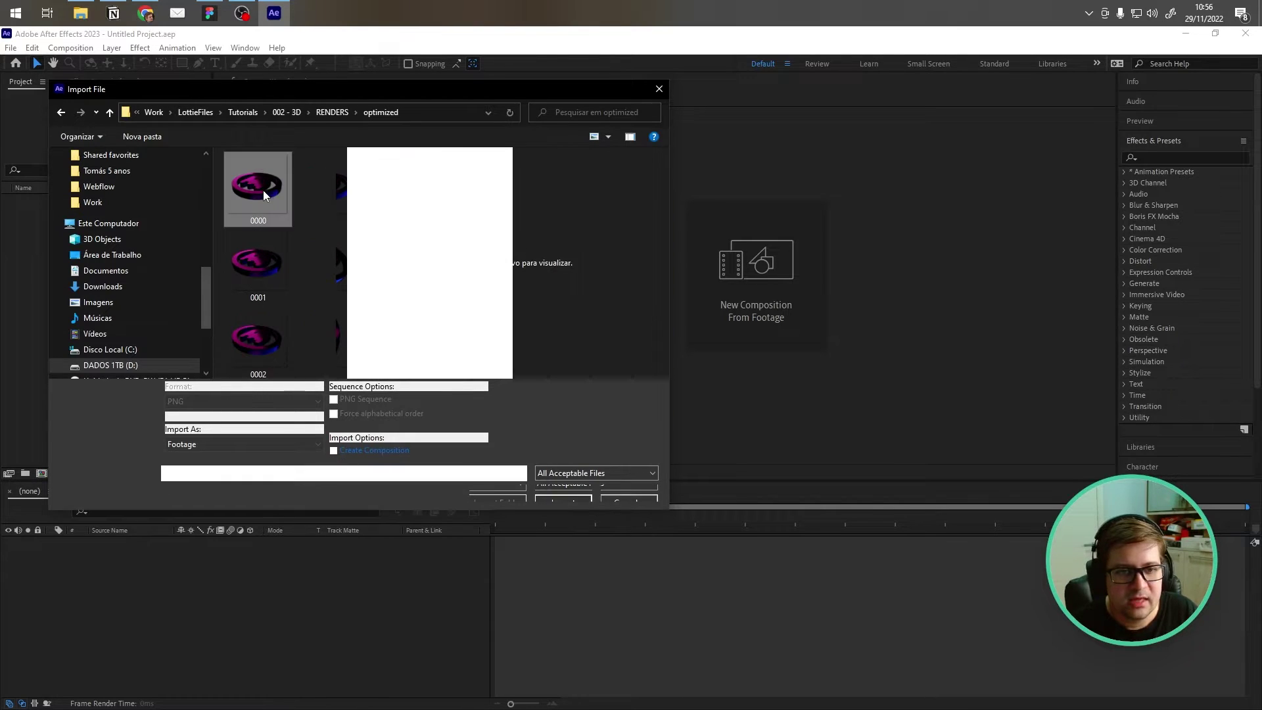
scroll(296, 230, "down", 10)
left_click_drag(345, 267, 510, 295)
left_click(389, 344, "shift")
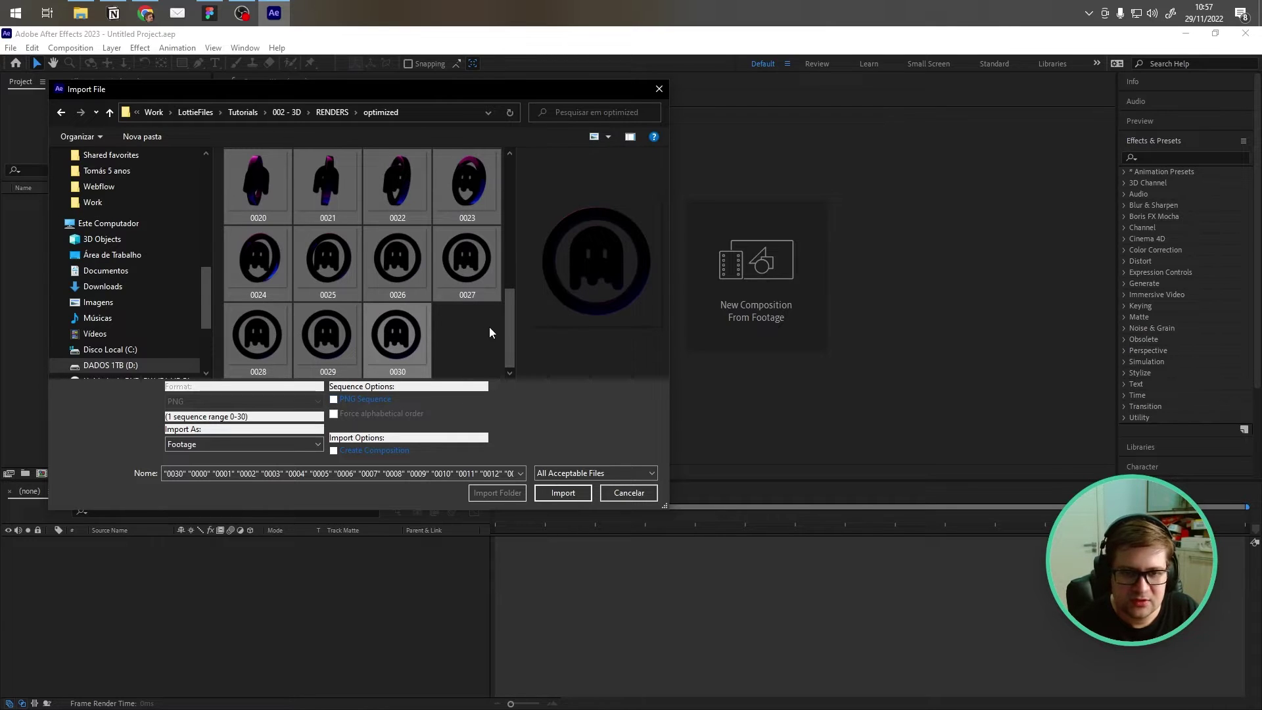
left_click_drag(507, 326, 521, 502)
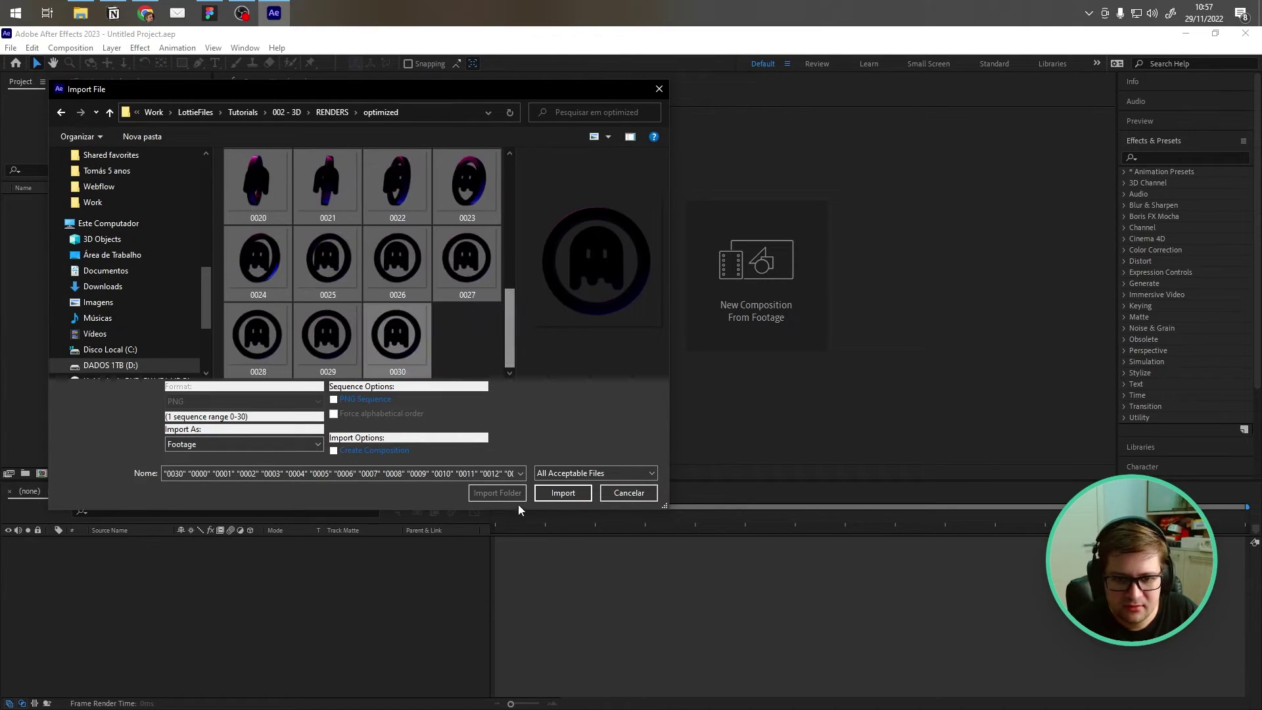
left_click(555, 493)
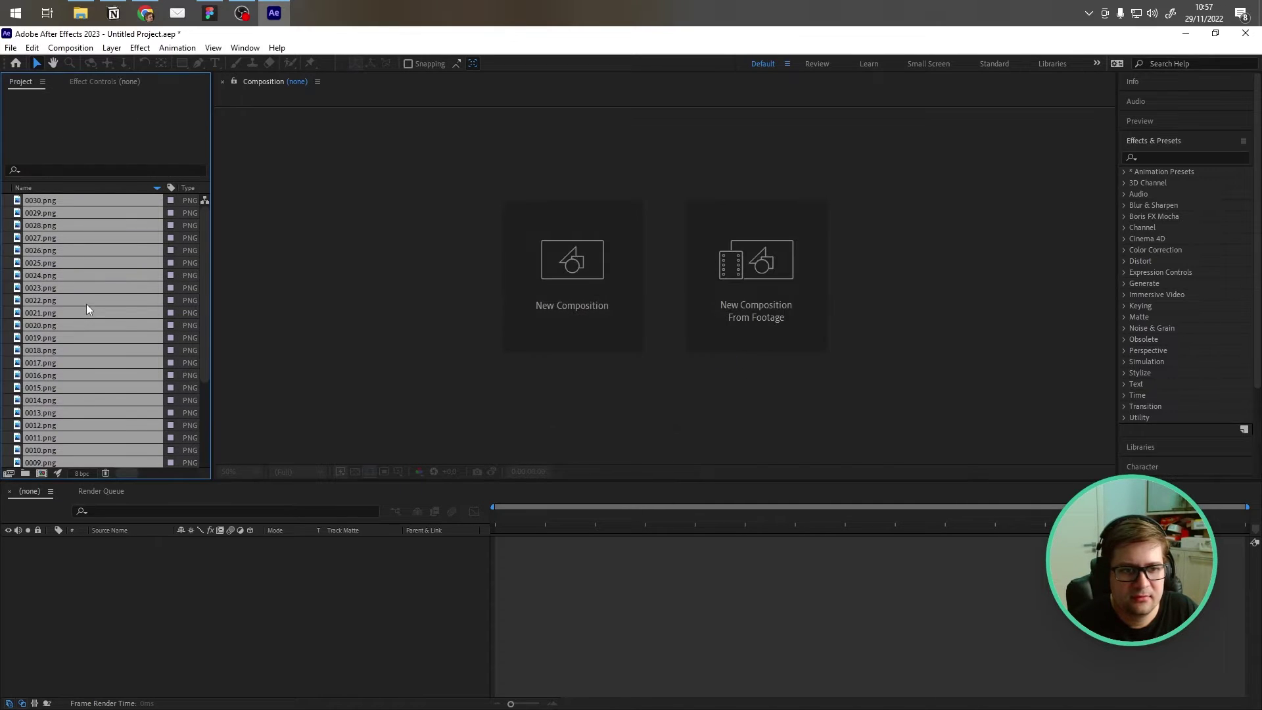
Step: Create a new composition from the 0000.png footage item
scroll(105, 372, "down", 3)
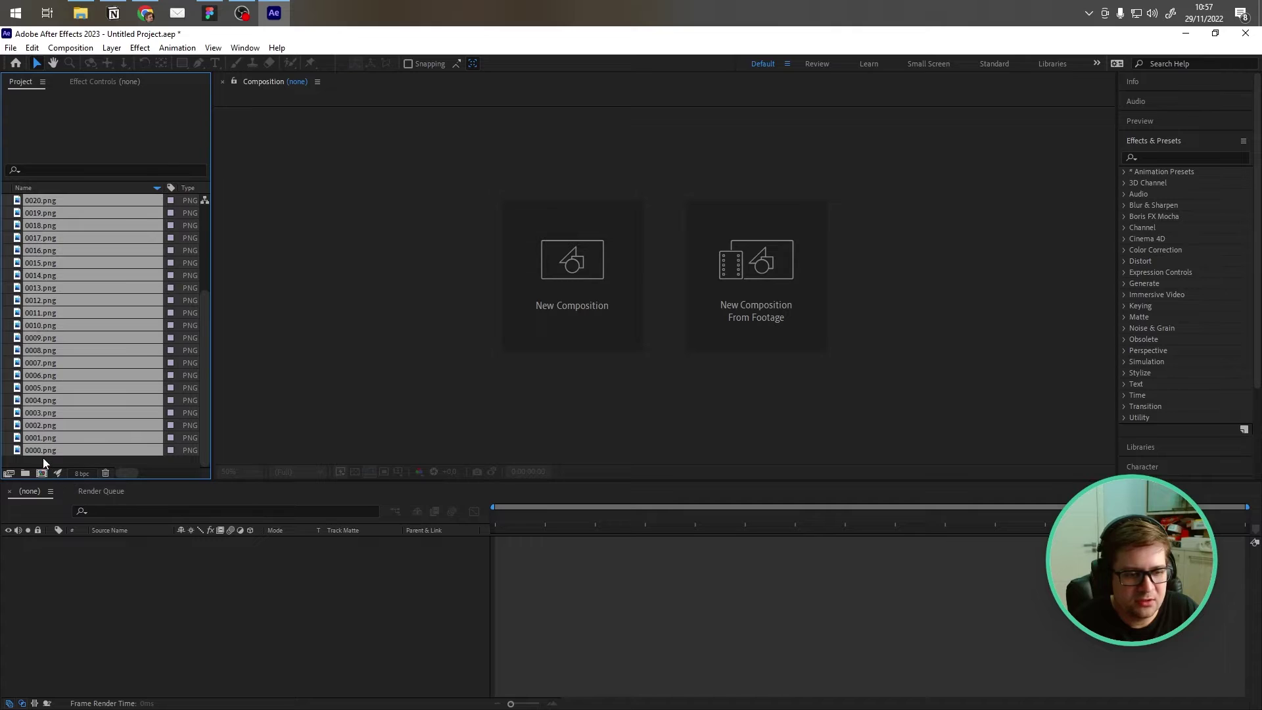
left_click(9, 449)
right_click(35, 449)
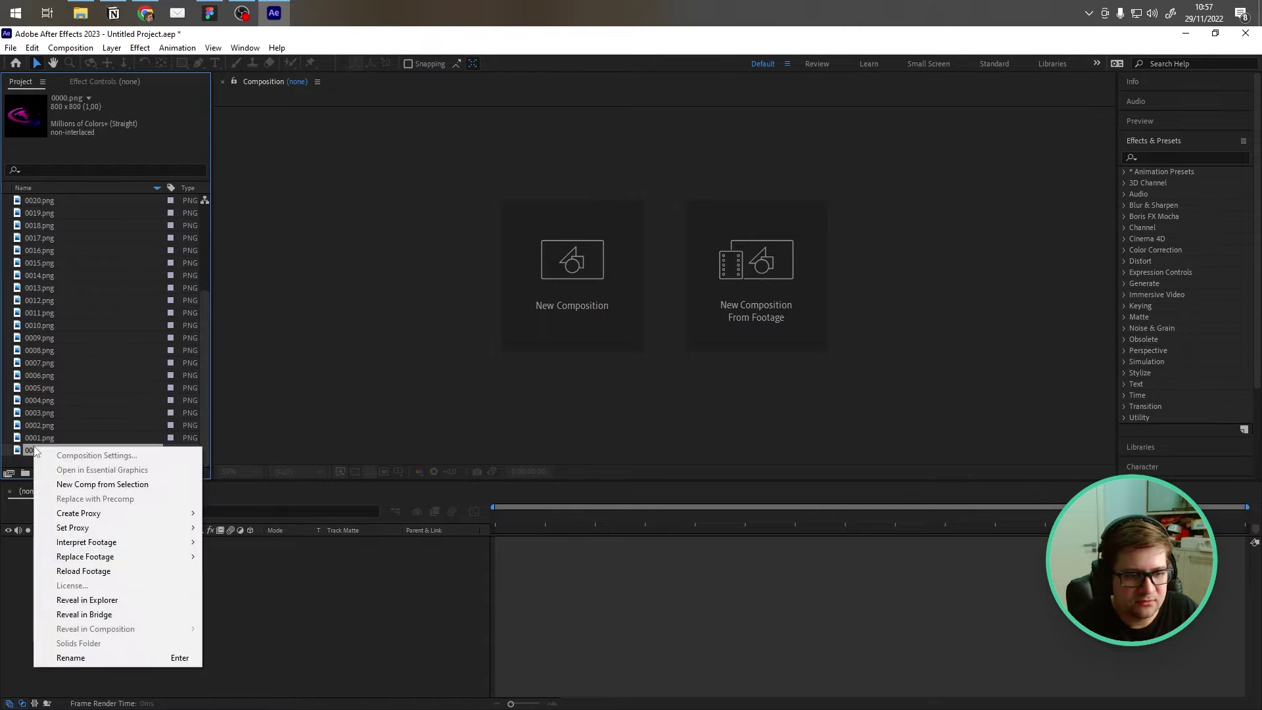
left_click(90, 487)
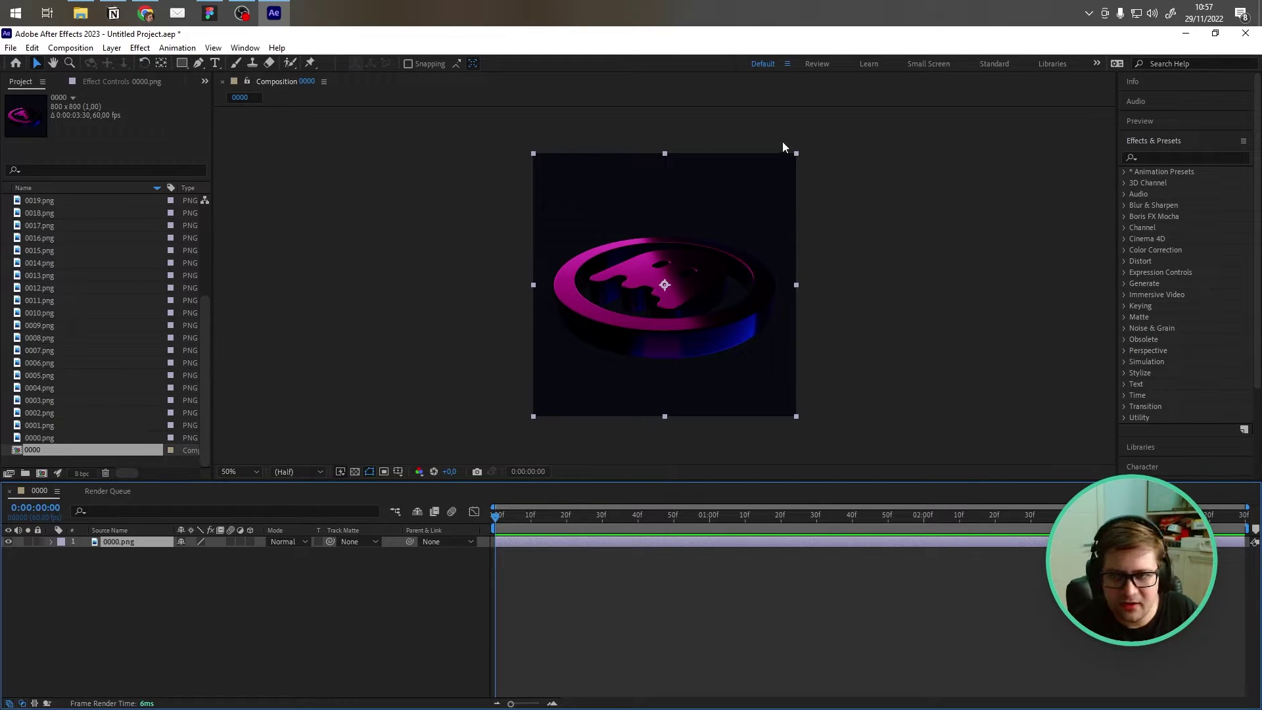
Step: Set the duration of composition 0000 to 0:00:01:30 in its composition settings
right_click(64, 458)
left_click(72, 462)
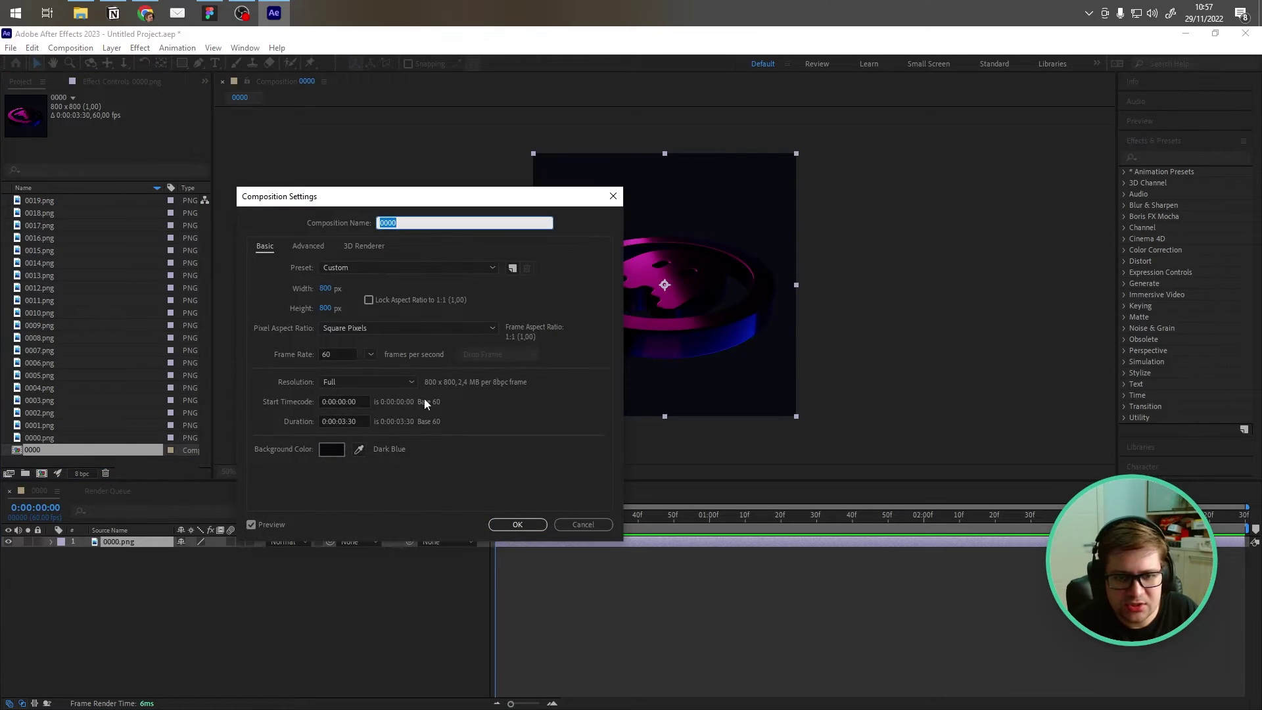
left_click(347, 421)
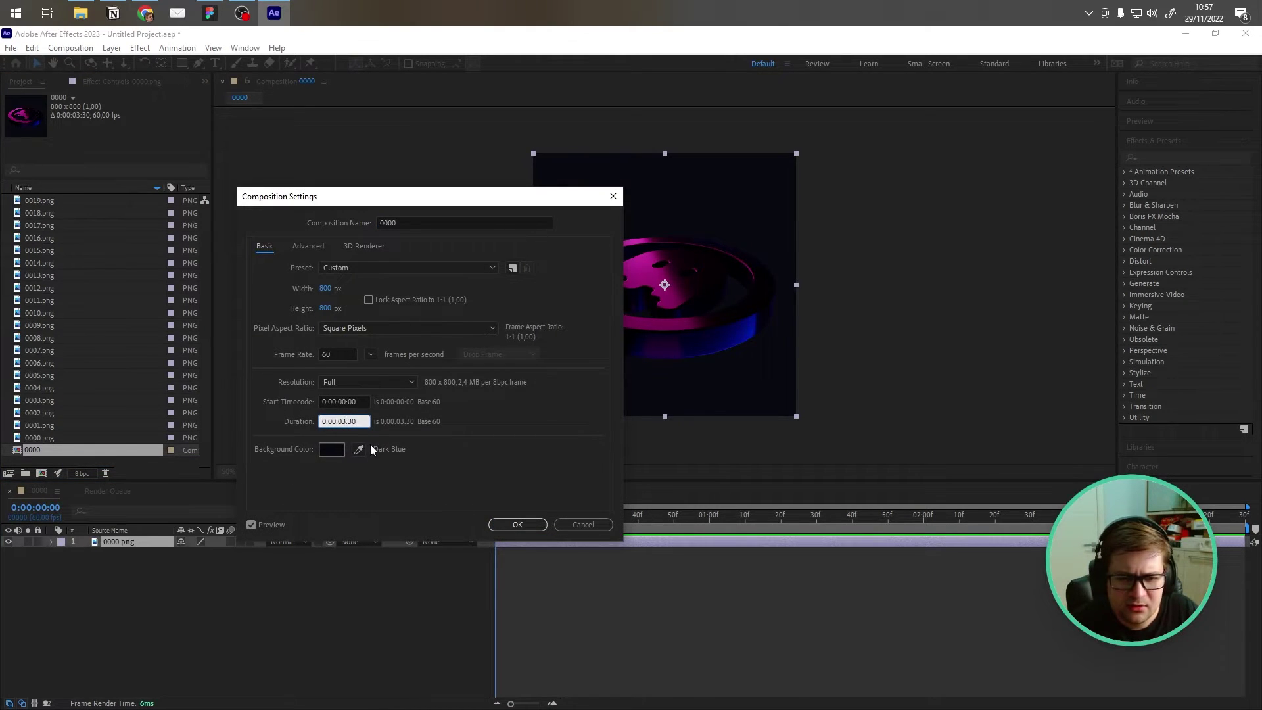
key("BackSpace")
type("1")
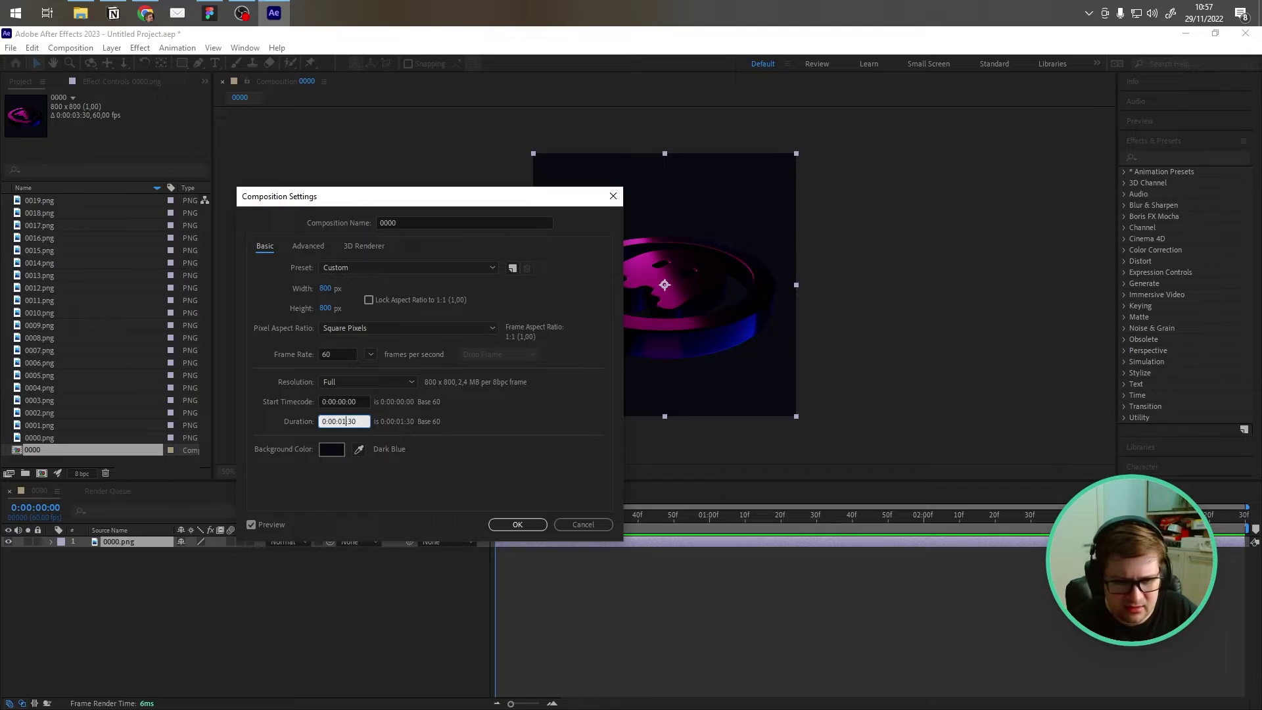
left_click(517, 524)
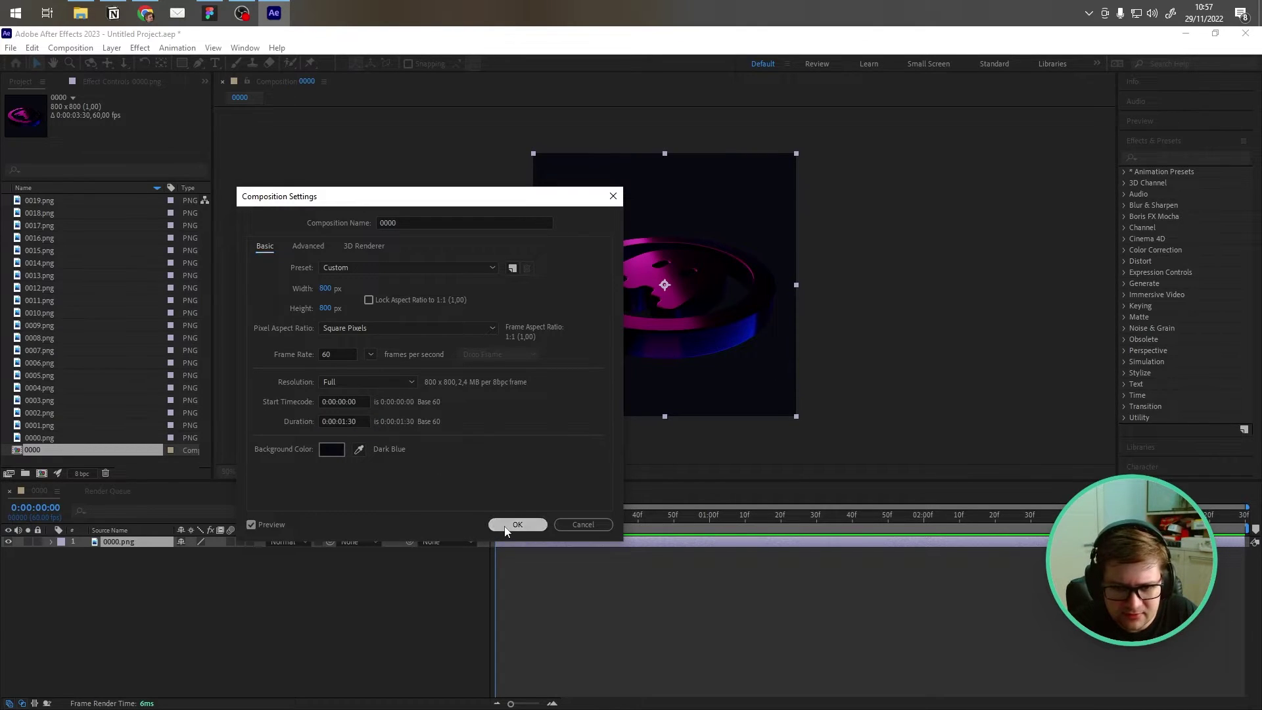
Step: Replace the single 0000.png layer in the timeline with all the imported frames, ordered from 0000.png to 0030.png
left_click(1035, 541)
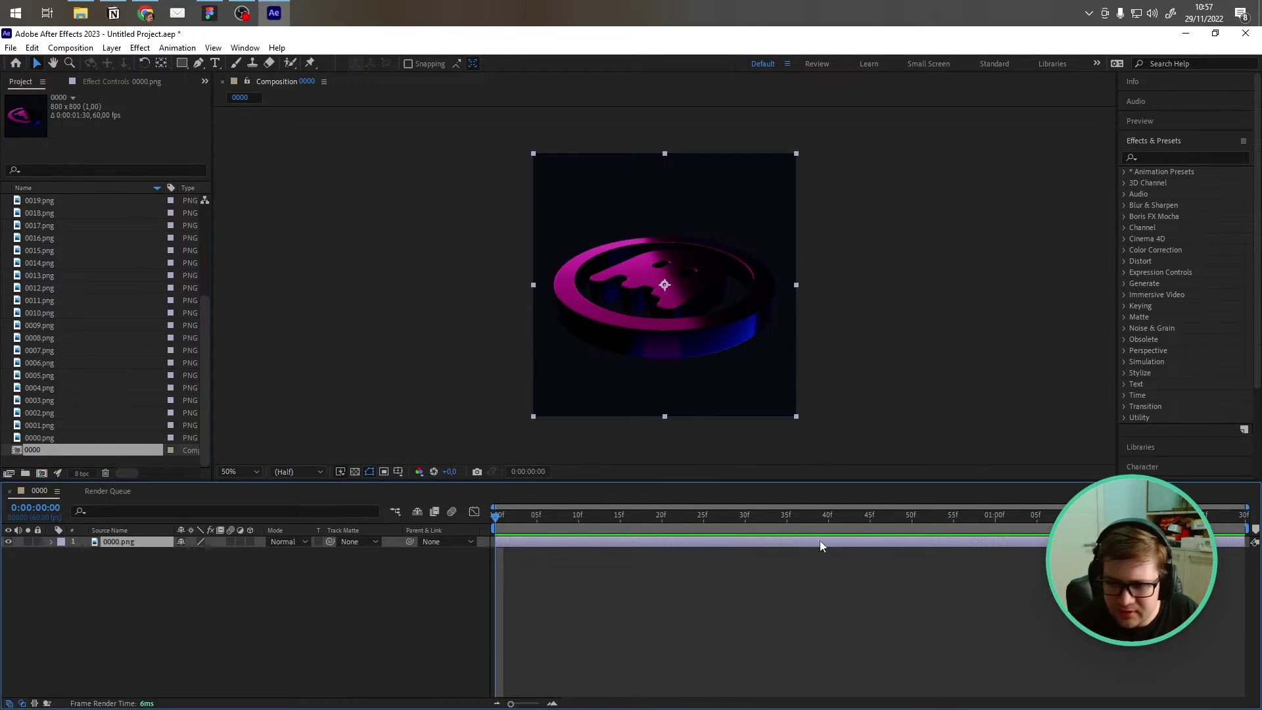
key("Delete")
left_click(62, 440)
scroll(73, 362, "up", 4)
left_click(52, 205, "shift")
left_click_drag(37, 199, 137, 562)
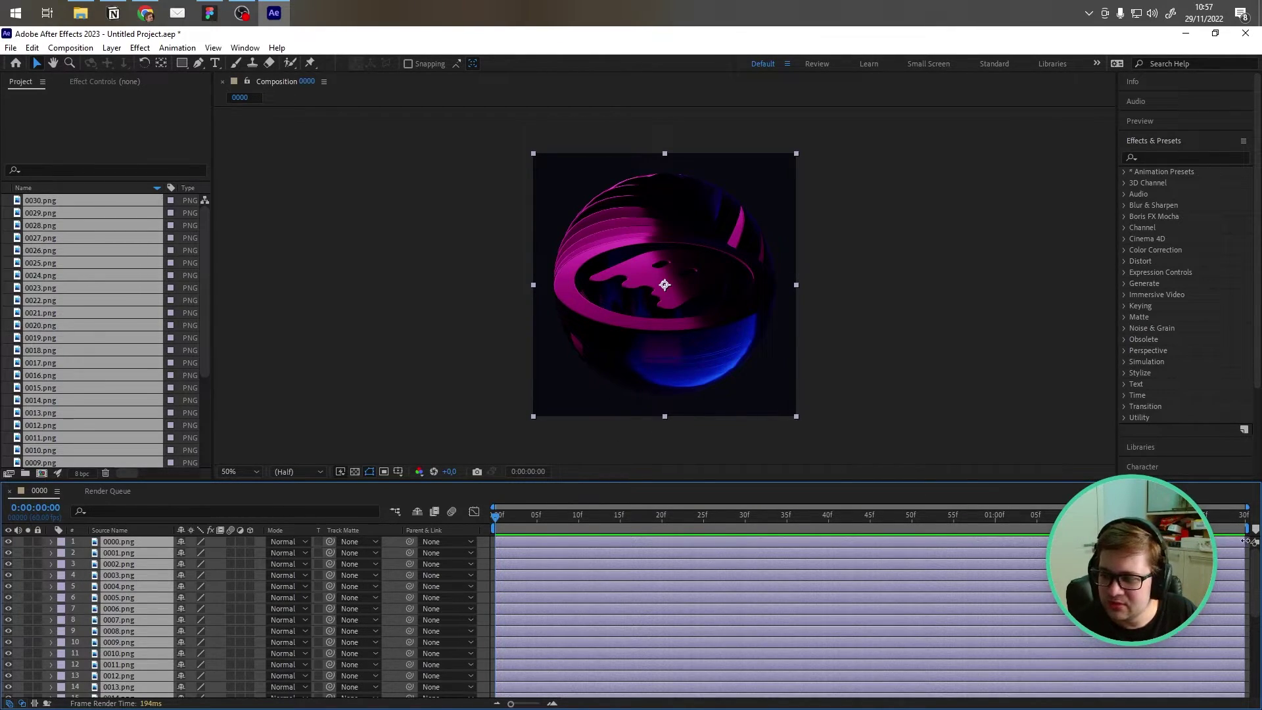
Step: Trim all the frame layers to a duration of one frame at the start of the timeline and clear the layer selection
left_click_drag(1246, 540, 491, 548)
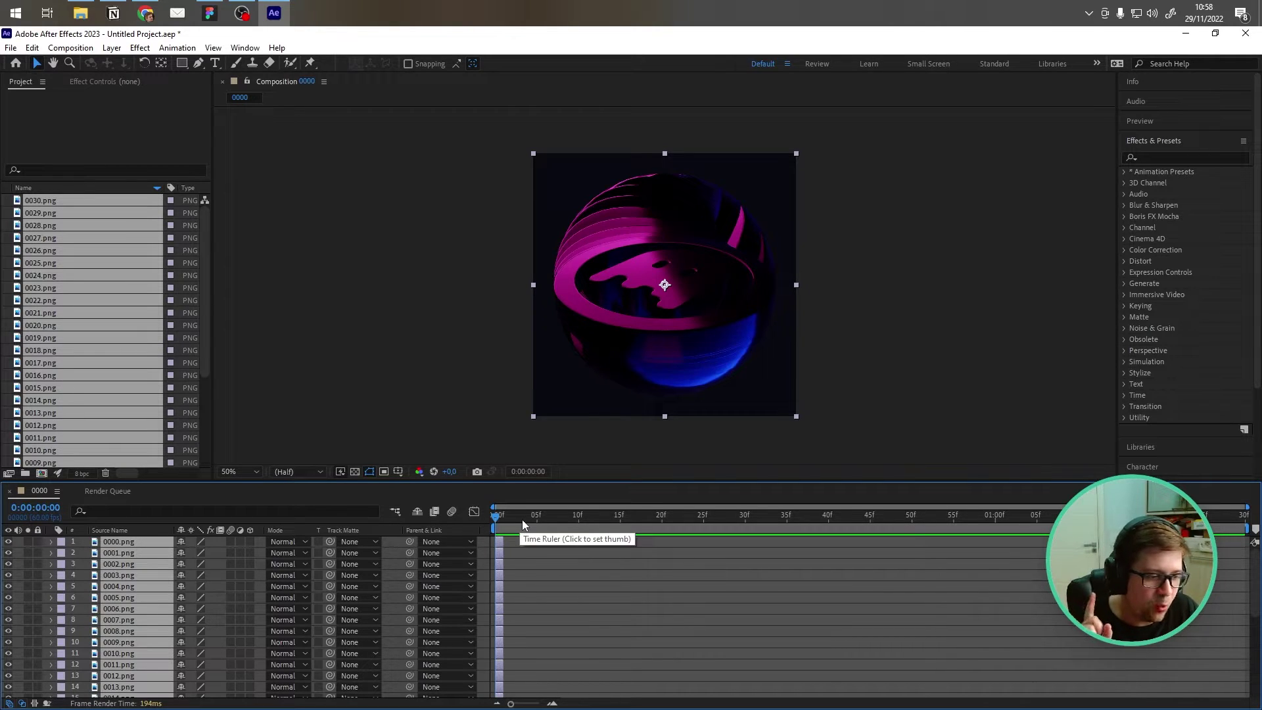
key("equal")
key("equal")
key("equal")
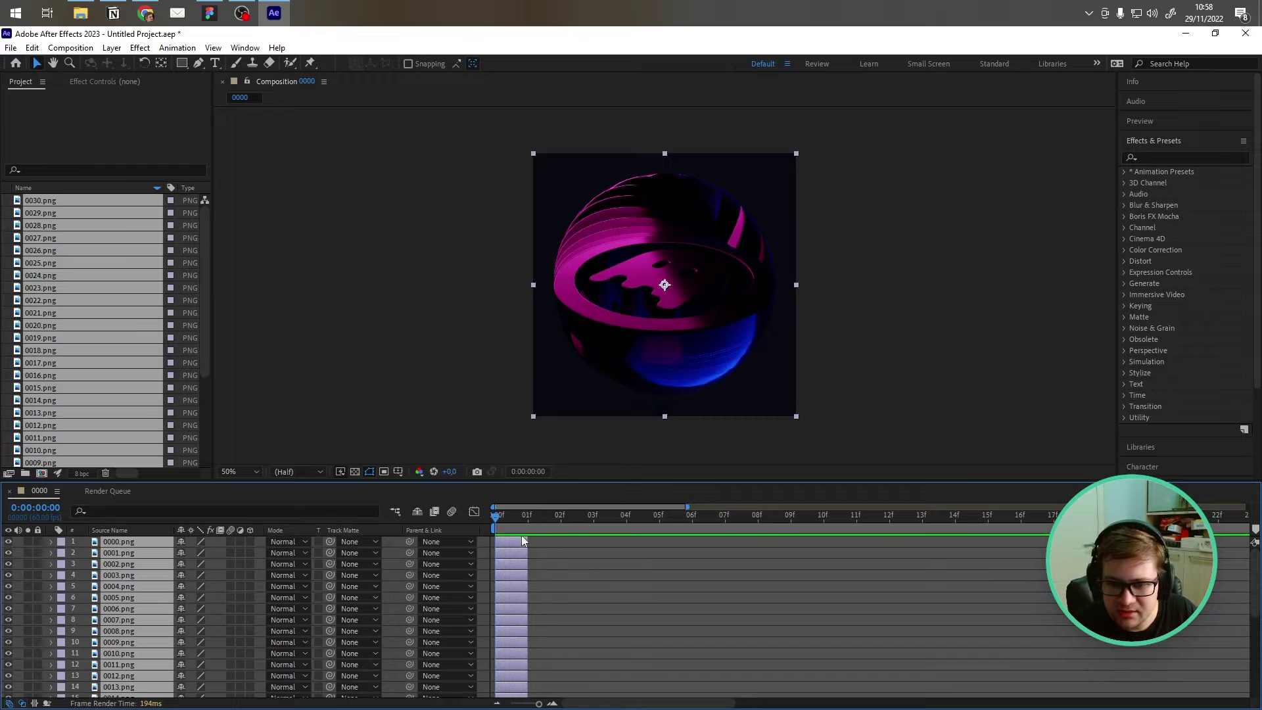
left_click_drag(685, 506, 1242, 593)
left_click(709, 608)
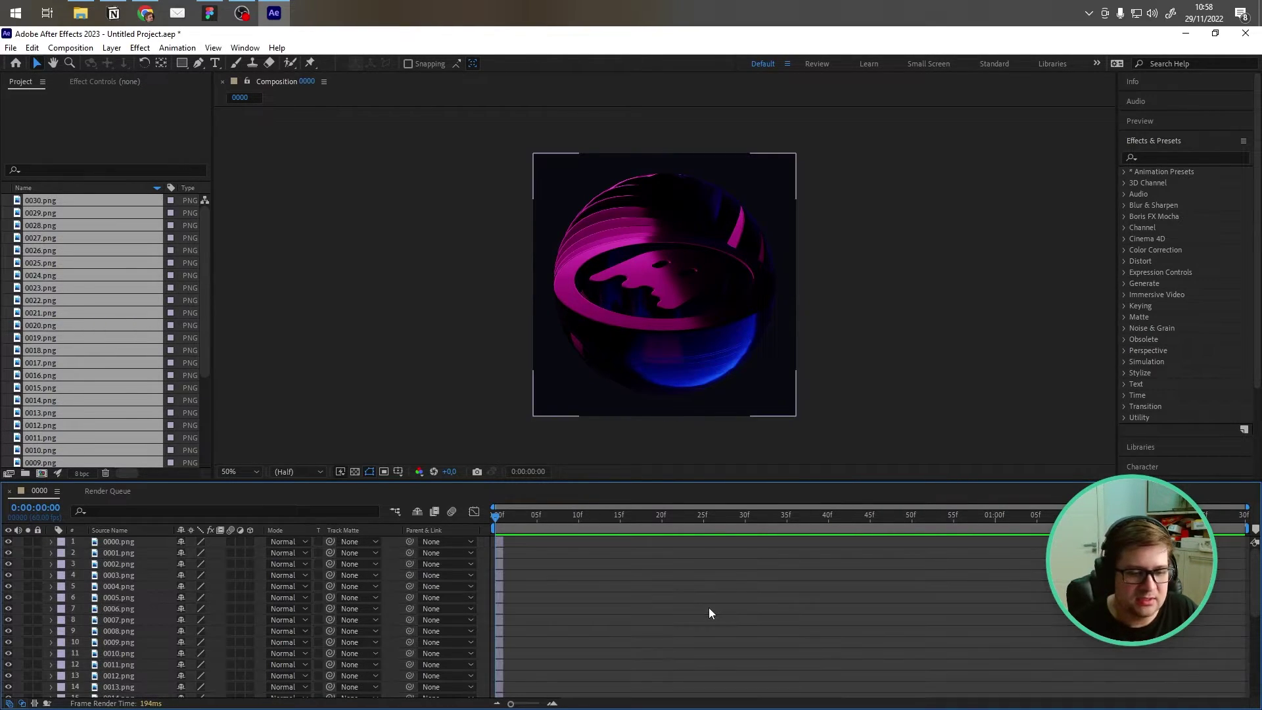
Step: Select layers 0000.png to 0030.png in order and arrange them one after another with Sequence Layers, without overlap
scroll(521, 631, "down", 5)
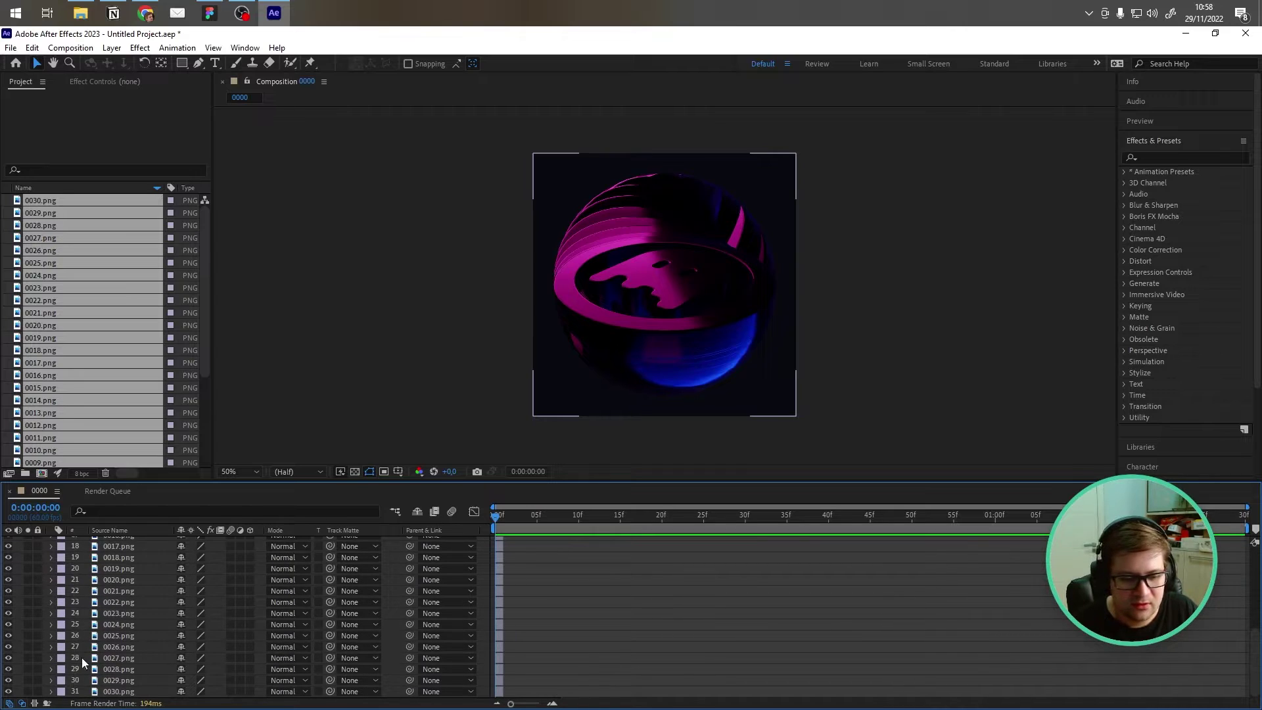
scroll(122, 680, "up", 5)
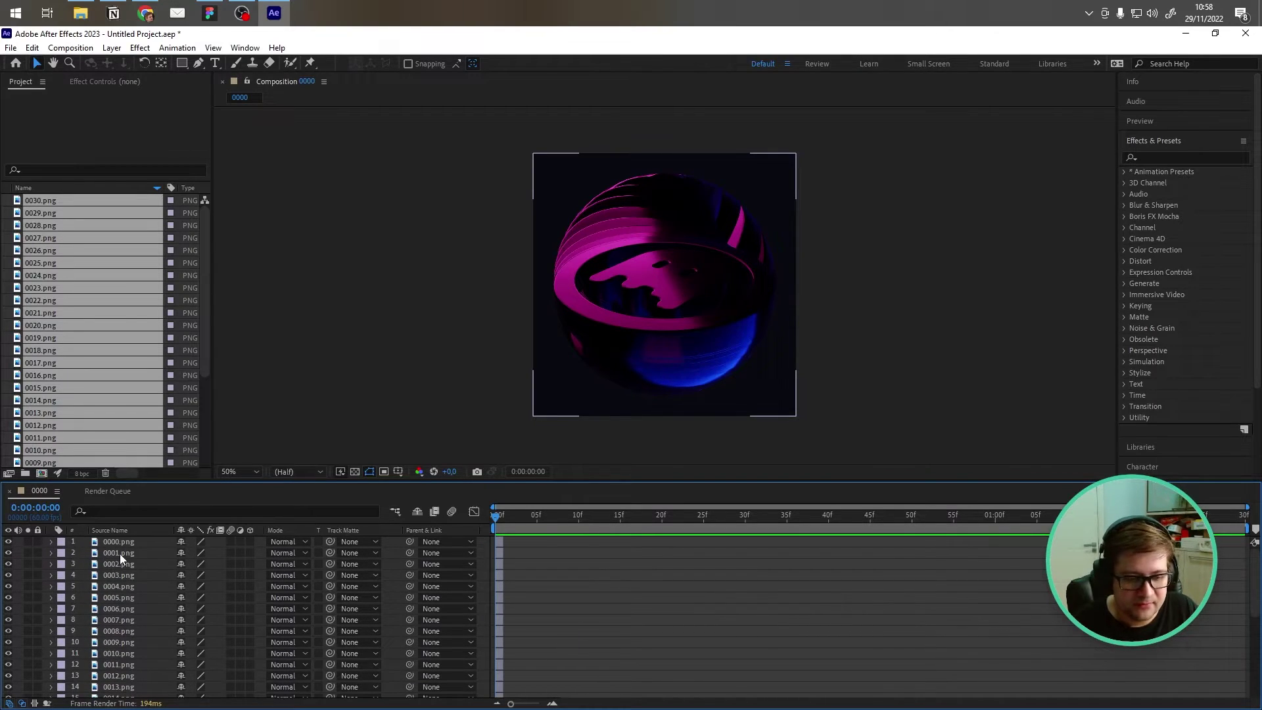
left_click(132, 541)
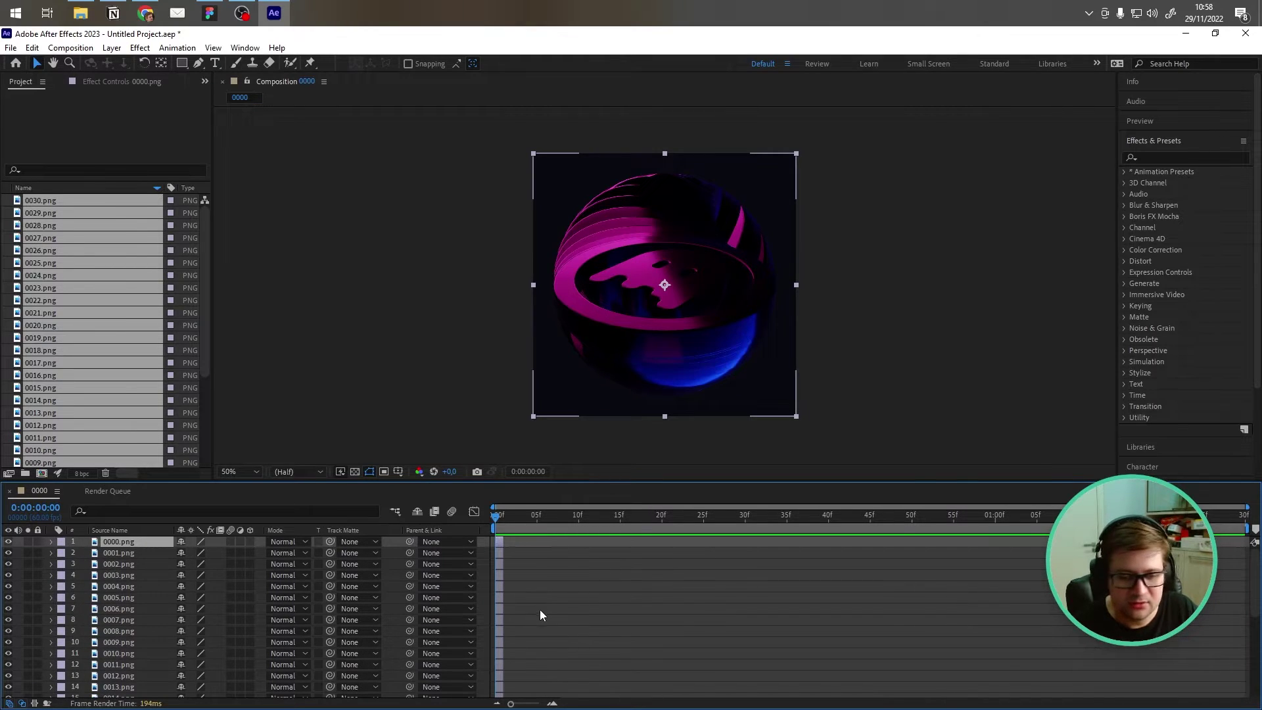
scroll(148, 641, "down", 5)
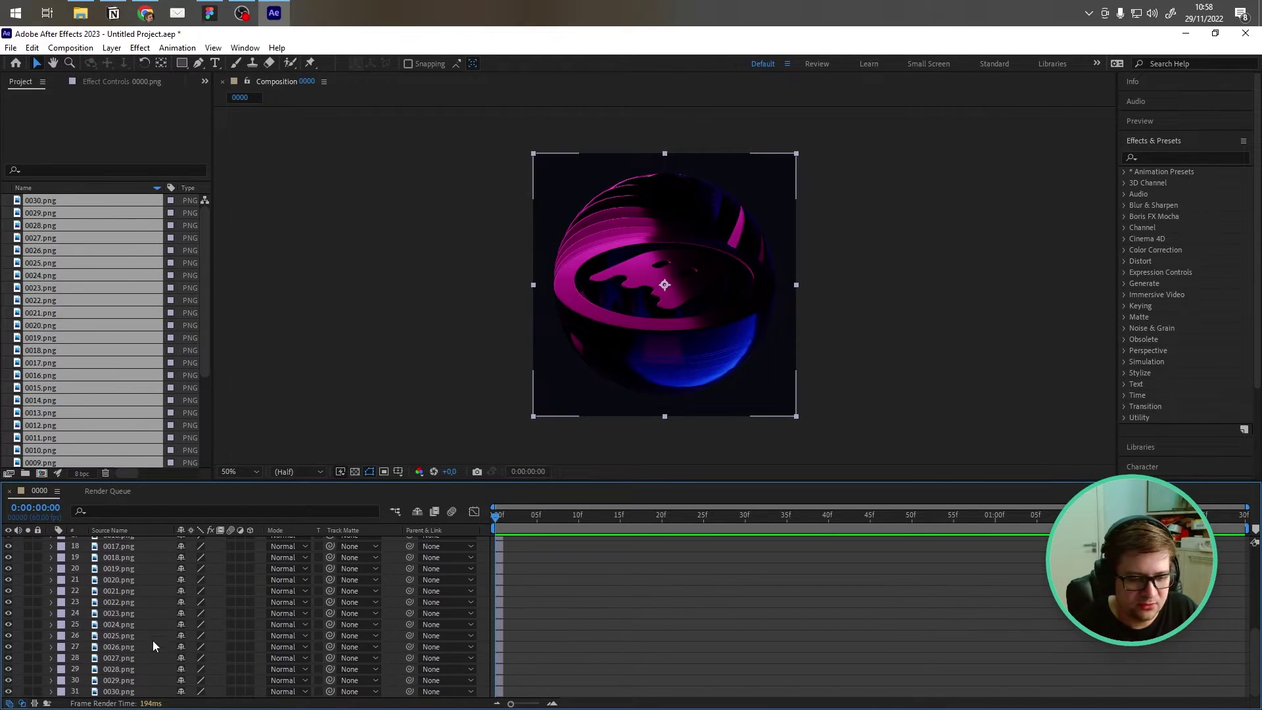
left_click(122, 692, "shift")
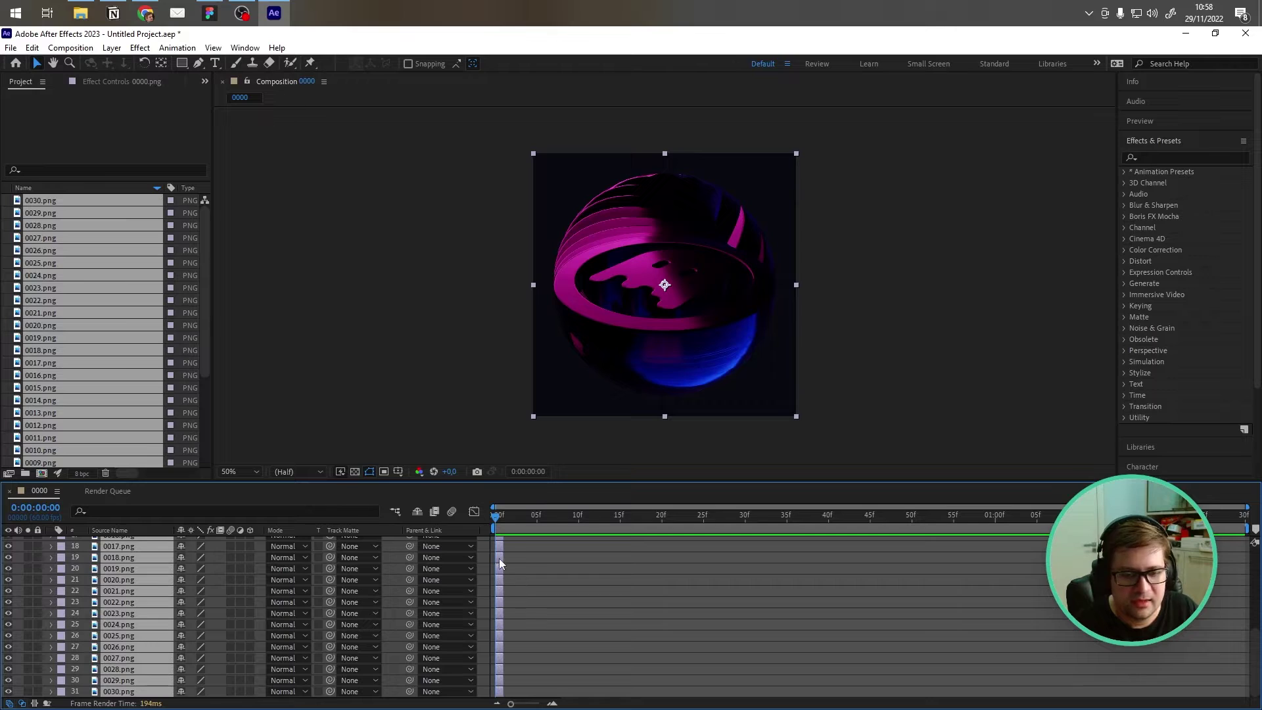
right_click(499, 558)
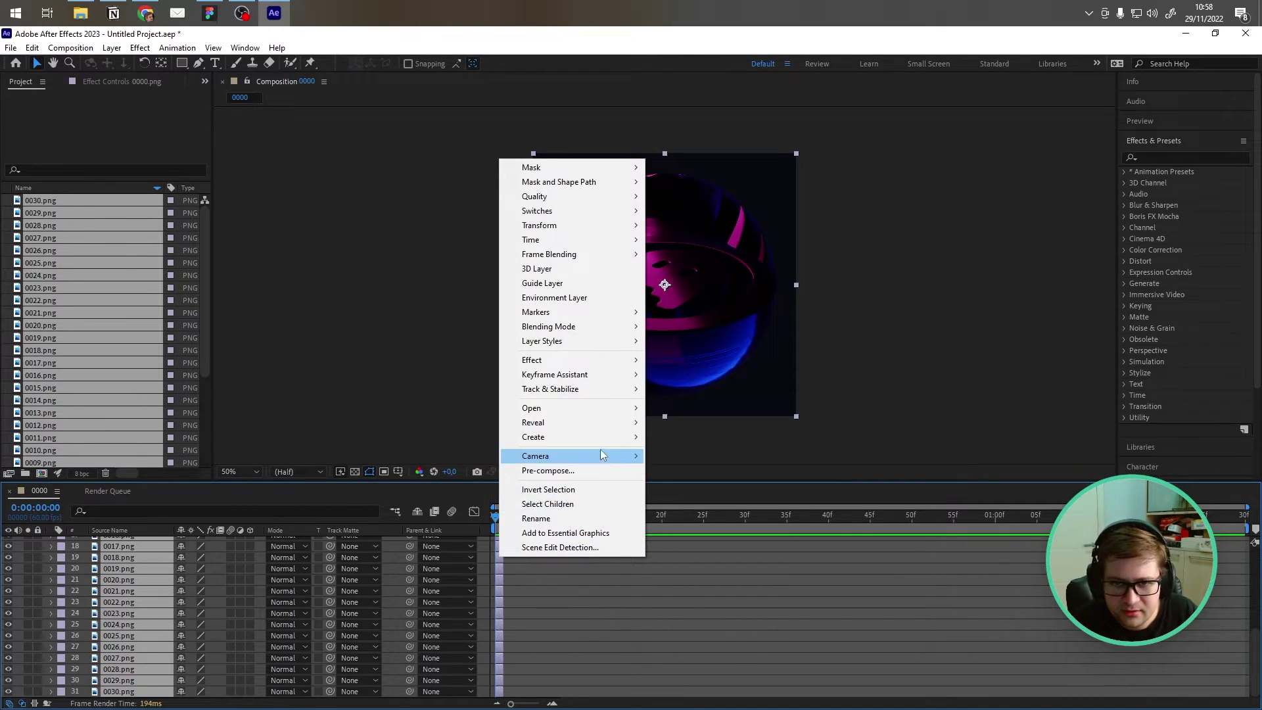
mouse_move(583, 376)
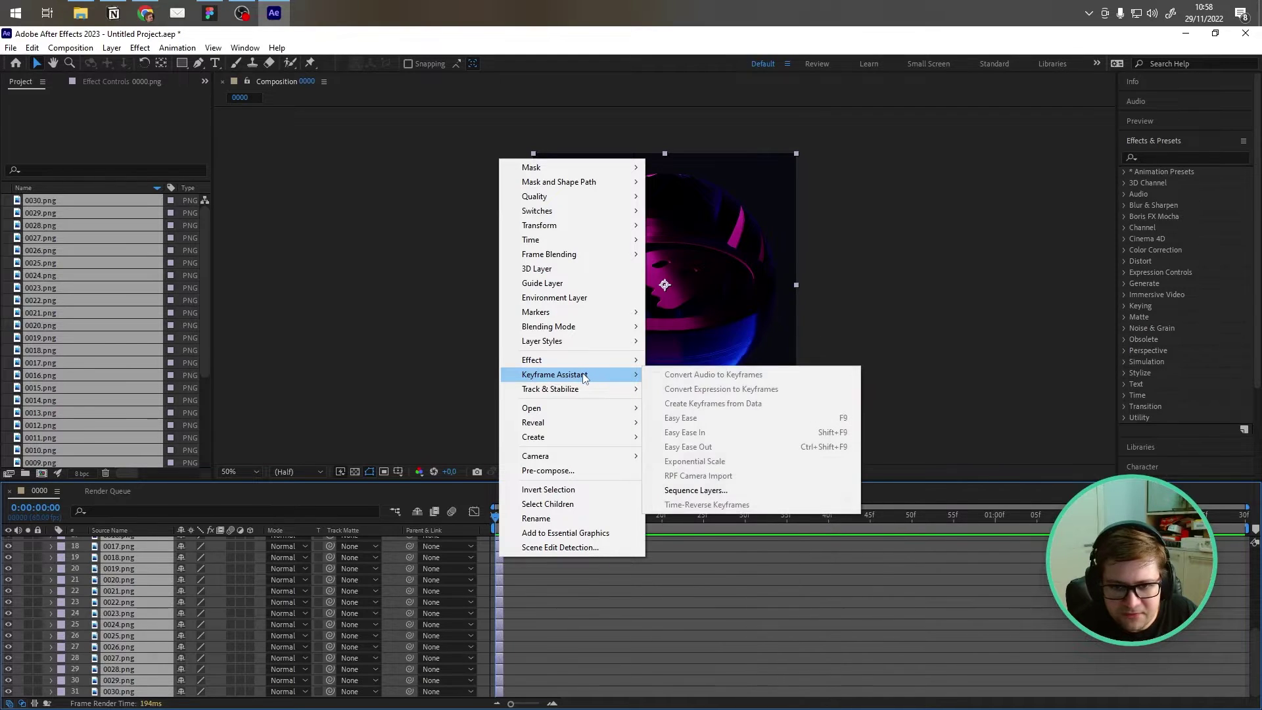
left_click(714, 492)
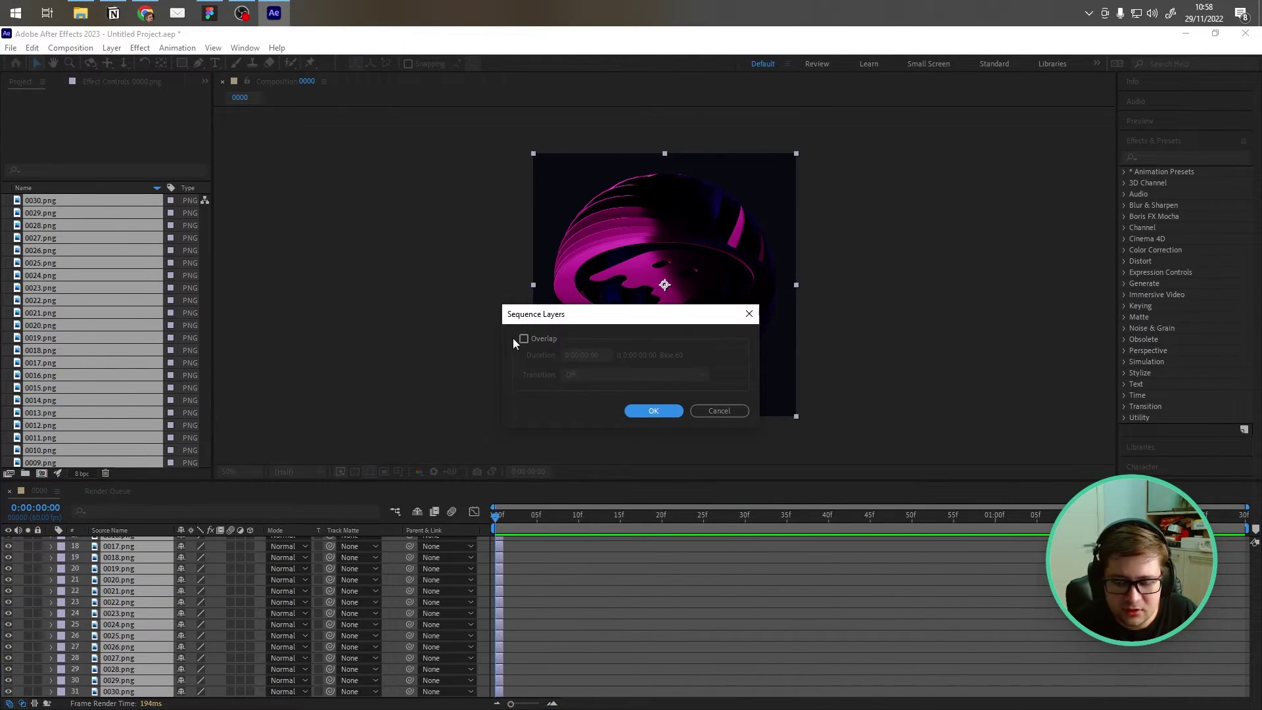
left_click(650, 408)
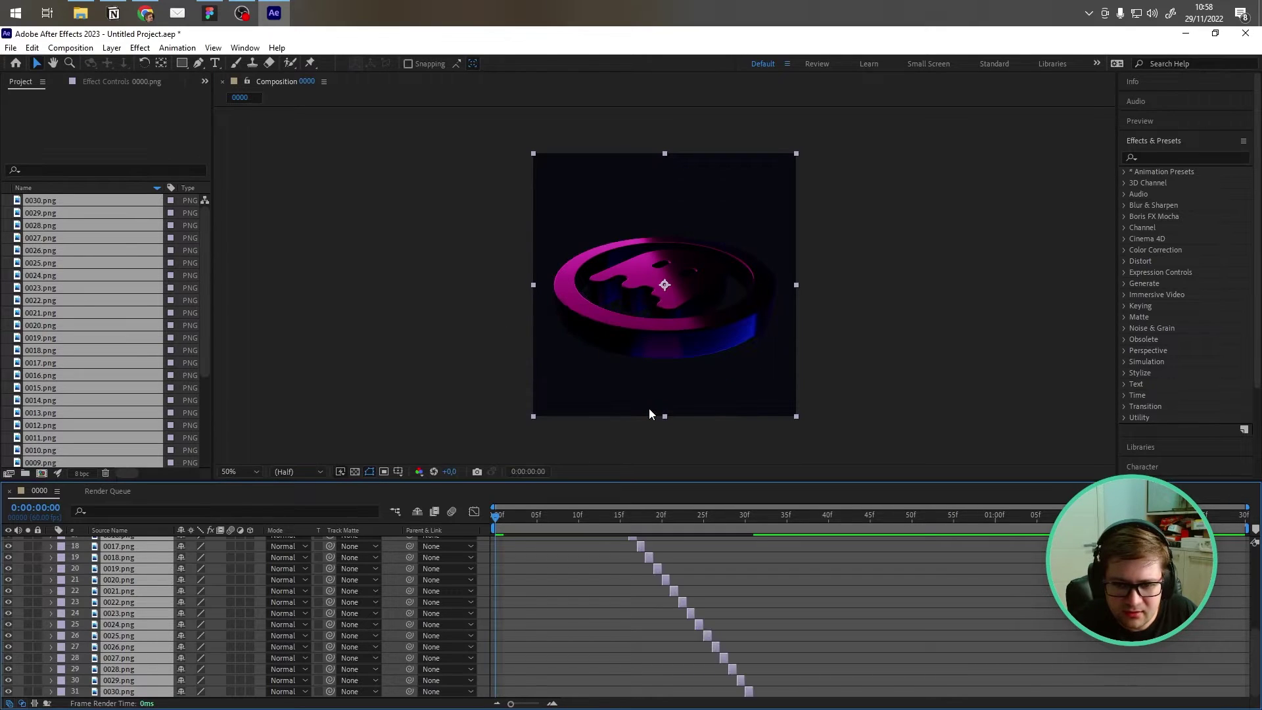
Step: Scrub through the sequenced frame layers and play back the logo animation to check it
scroll(560, 590, "up", 3)
left_click_drag(497, 519, 536, 519)
key("space")
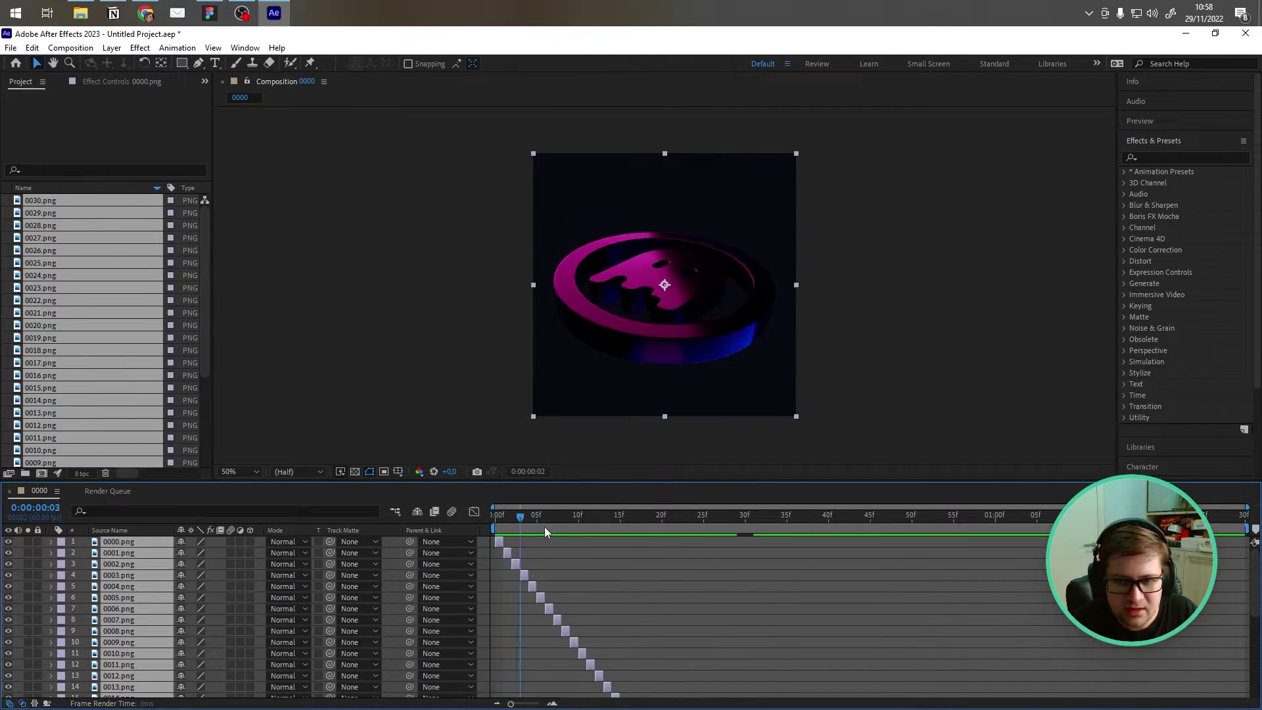
left_click(795, 519)
key("space")
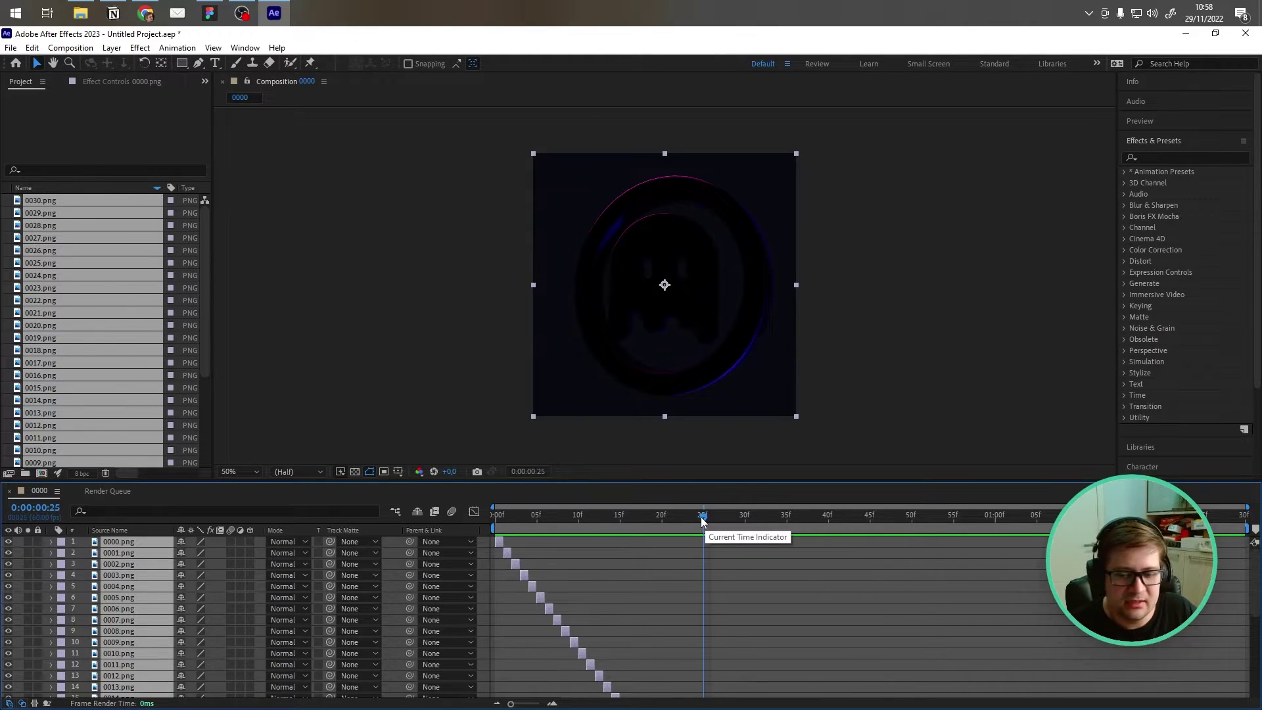
Step: Move the current time to 0:00:00:31, at the end of the 0030.png layer
left_click_drag(703, 521, 698, 605)
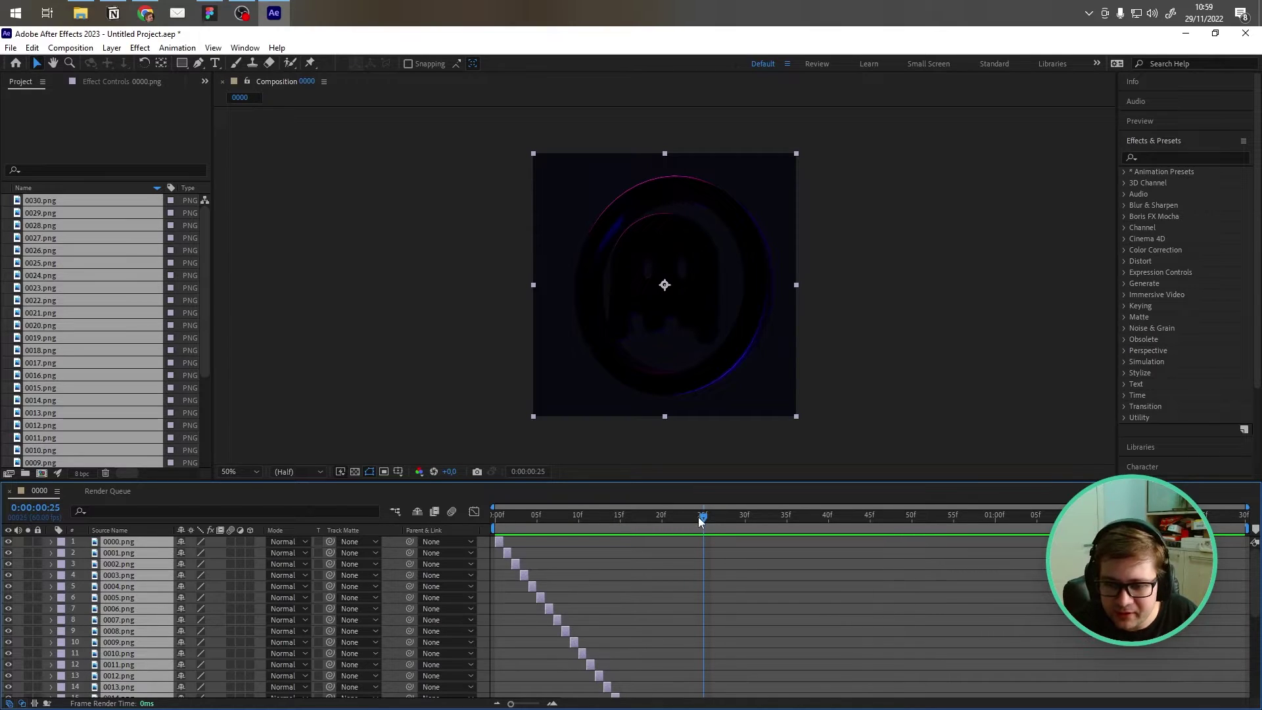
scroll(702, 522, "down", 6)
left_click_drag(705, 518, 756, 544)
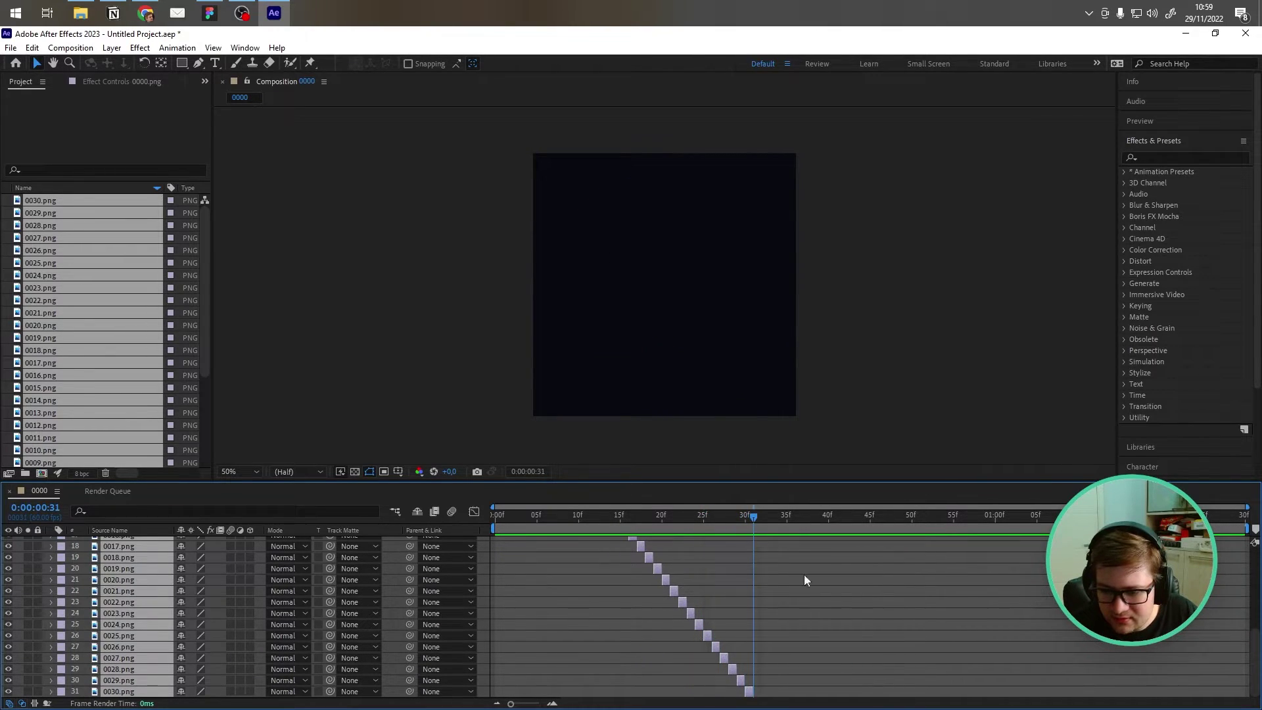
Step: Set the duration of composition 0000 to 0:00:00:31 in its composition settings
left_click_drag(1255, 664, 1253, 556)
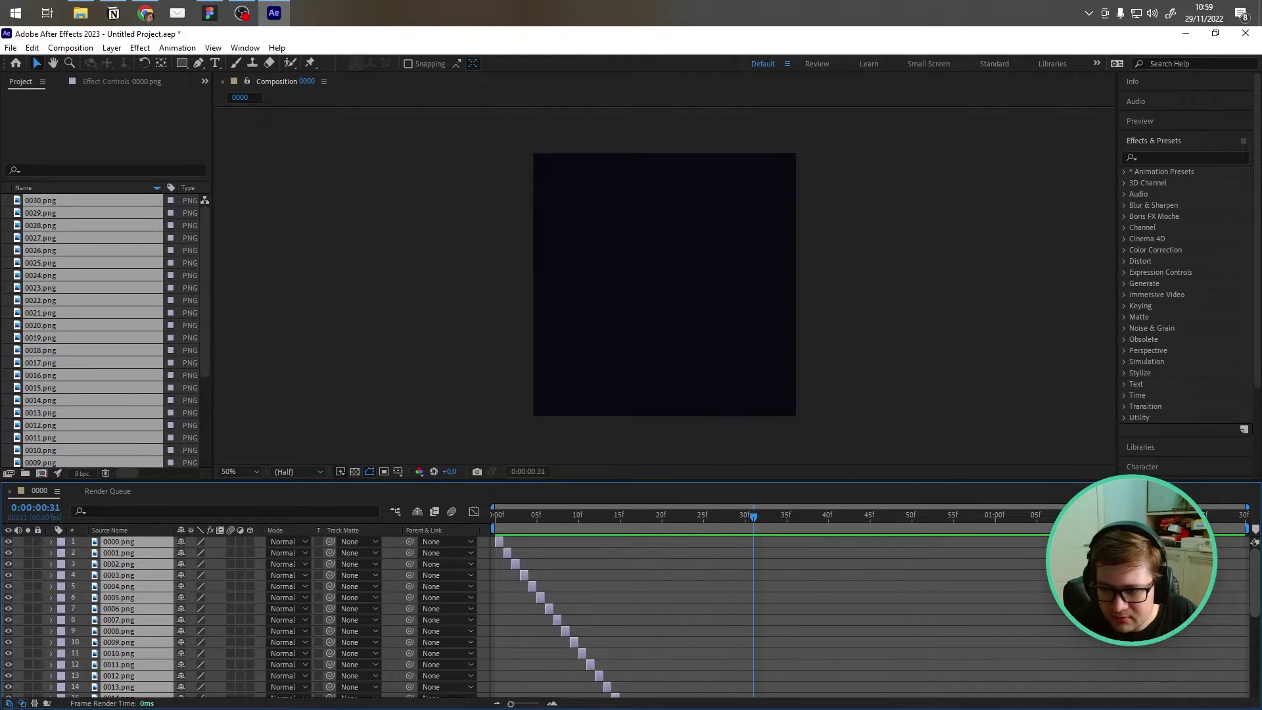
scroll(1226, 682, "down", 6)
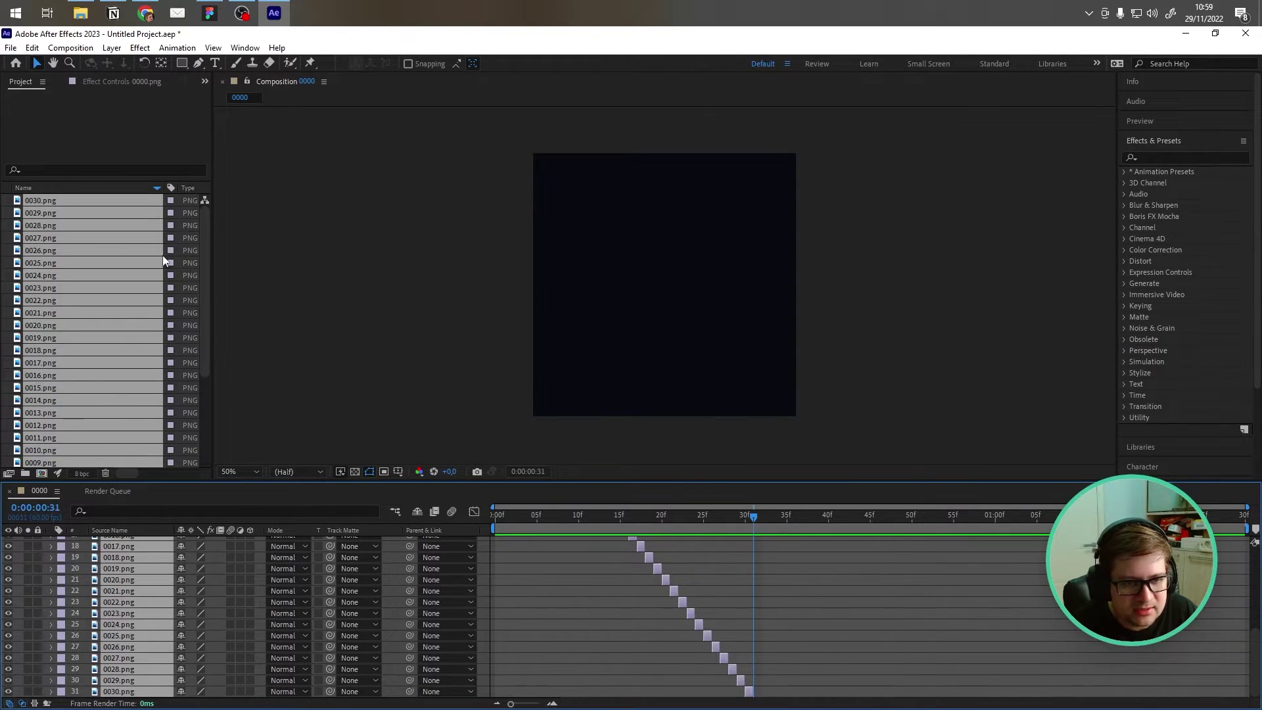
scroll(112, 341, "down", 4)
right_click(53, 449)
left_click(92, 456)
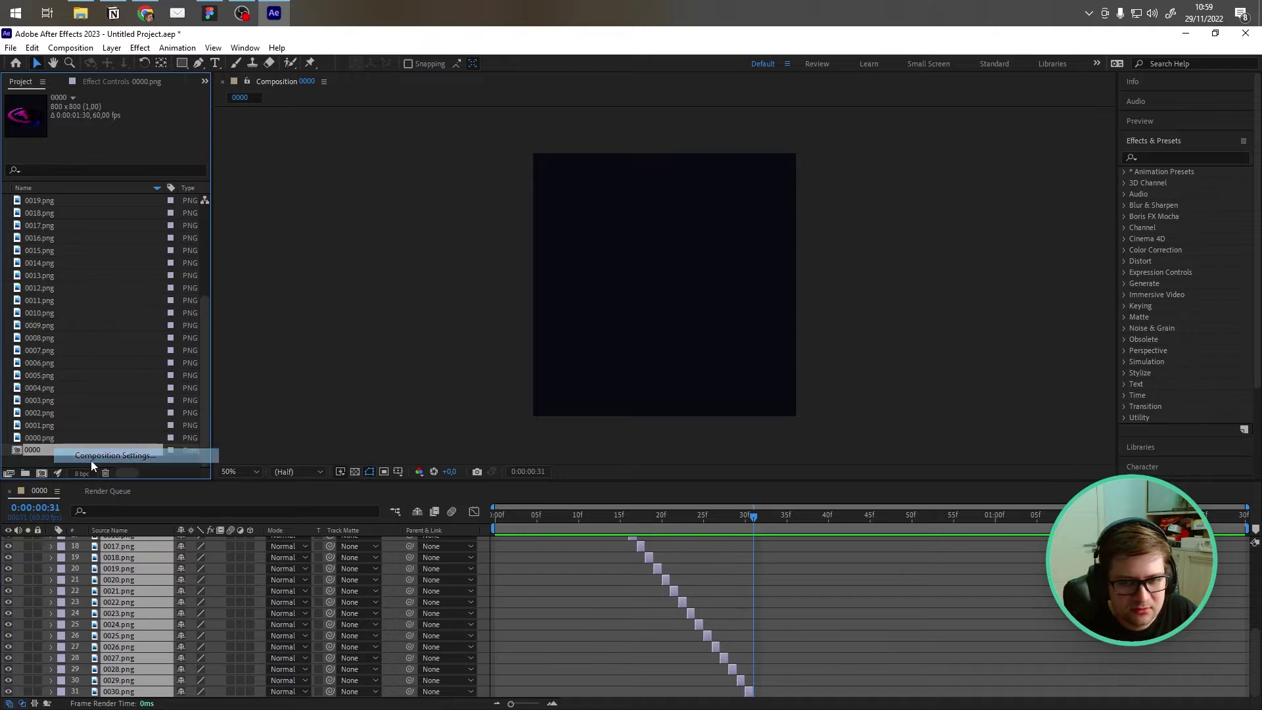
left_click(343, 422)
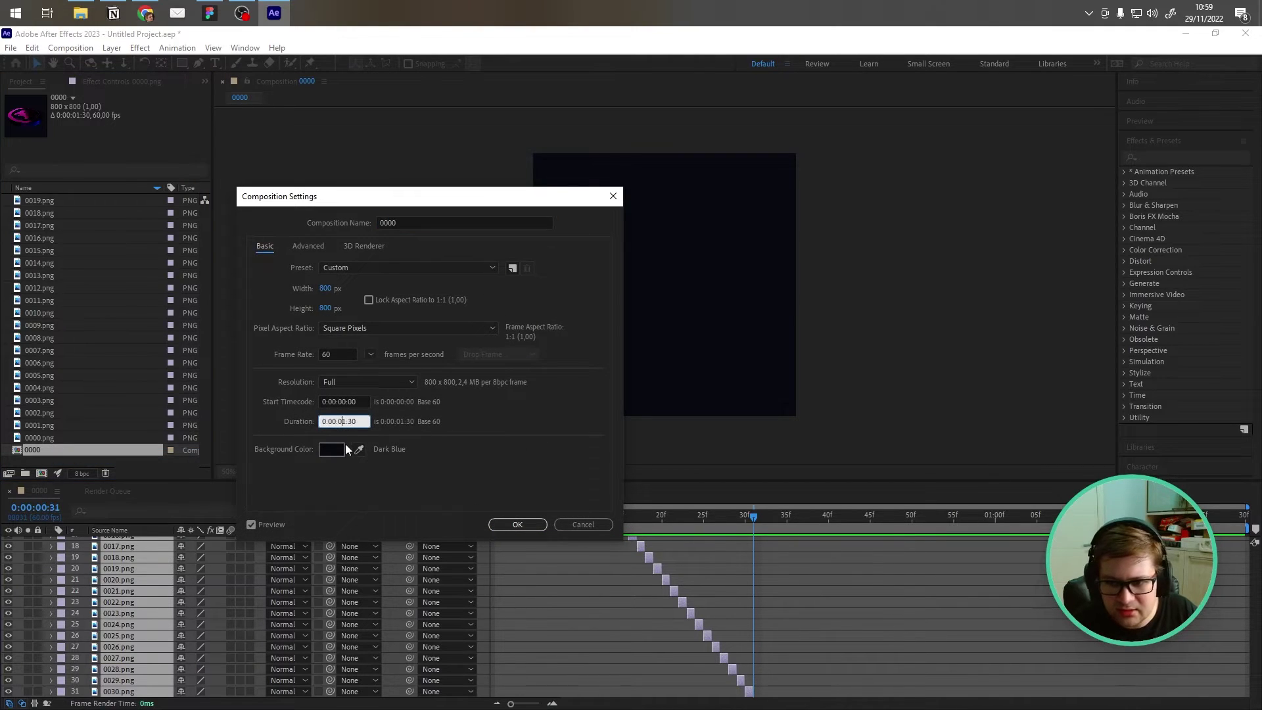
key("BackSpace")
type("0")
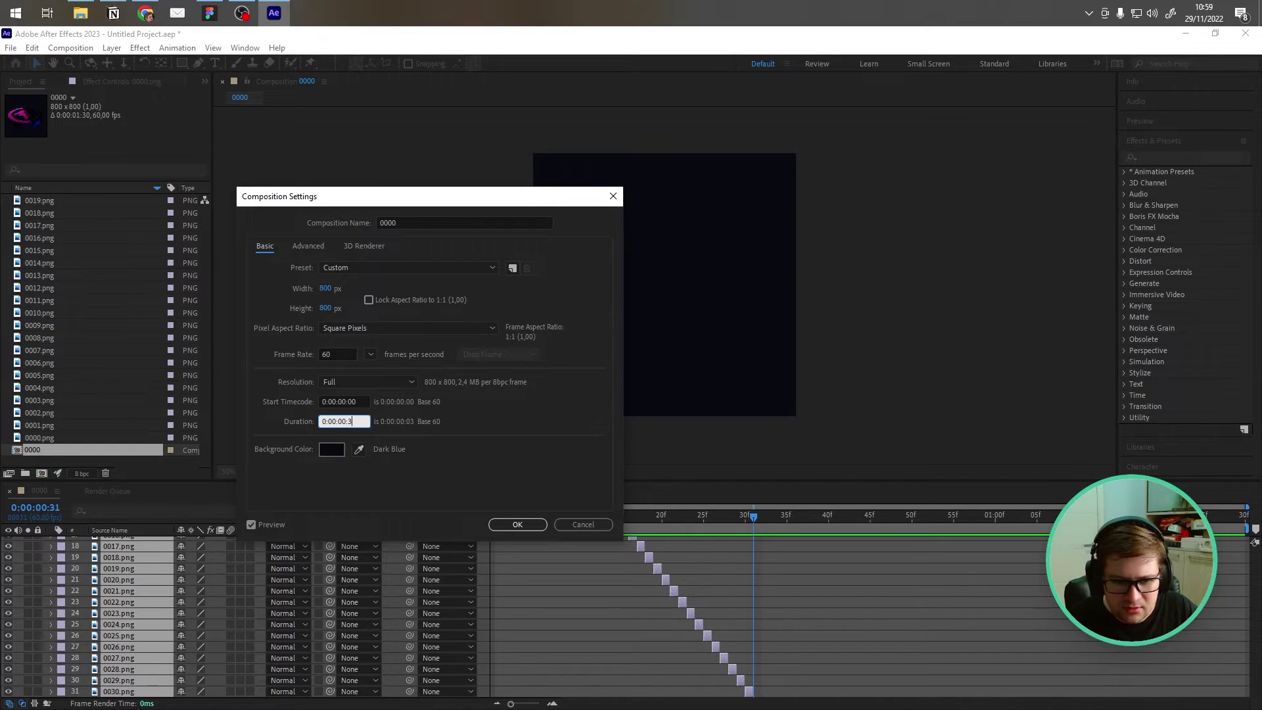
left_click(521, 525)
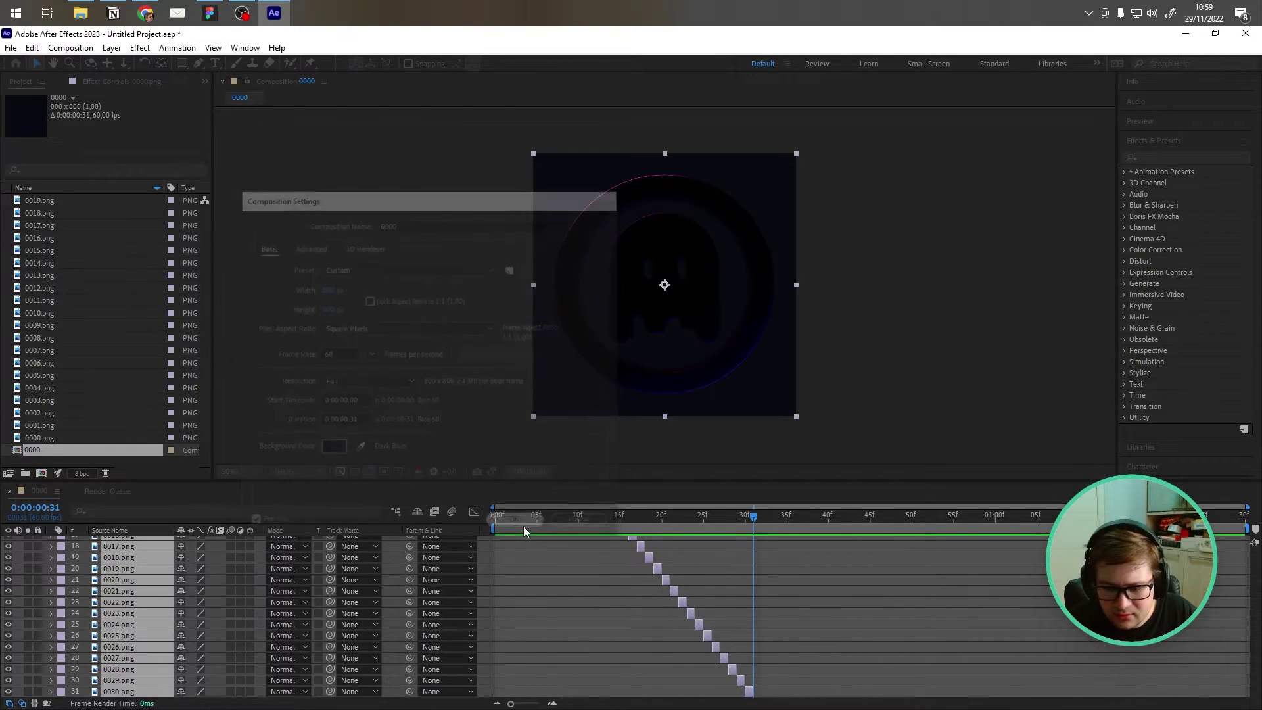
Step: Move the current time to the composition's last frame, play back the animation and review the layer stack
left_click(1217, 521)
key("space")
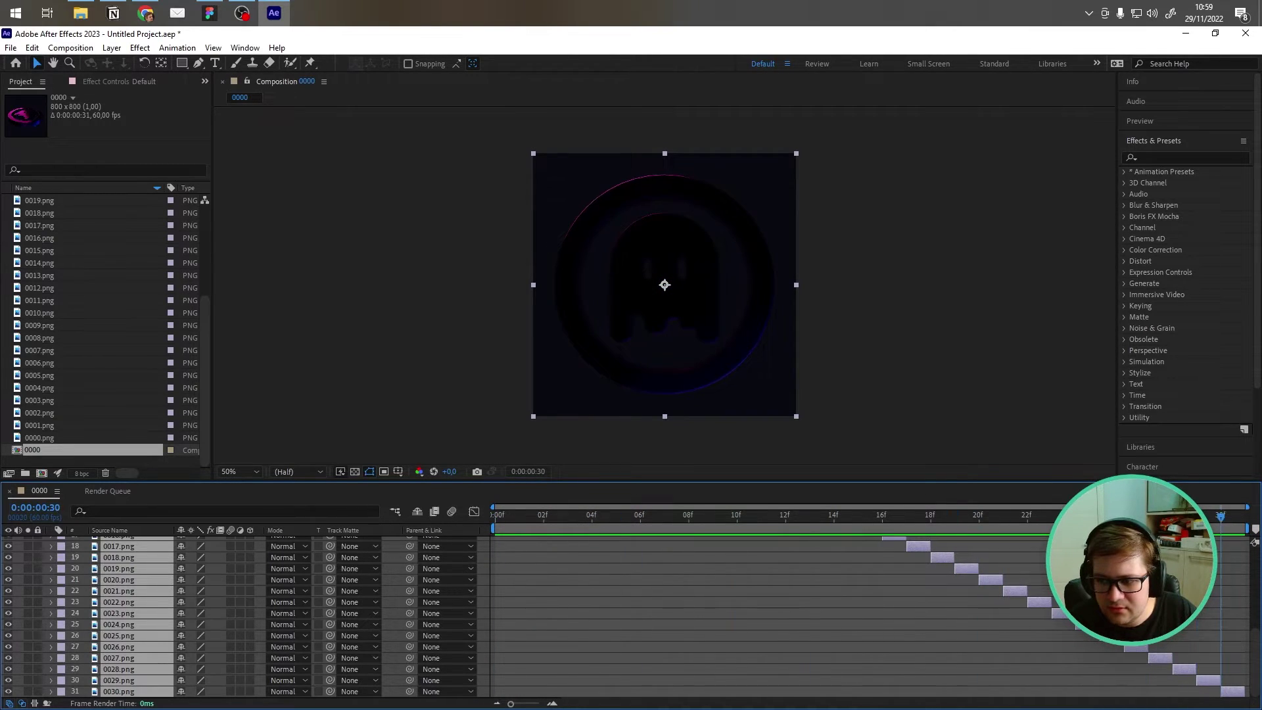
left_click_drag(1255, 657, 1259, 576)
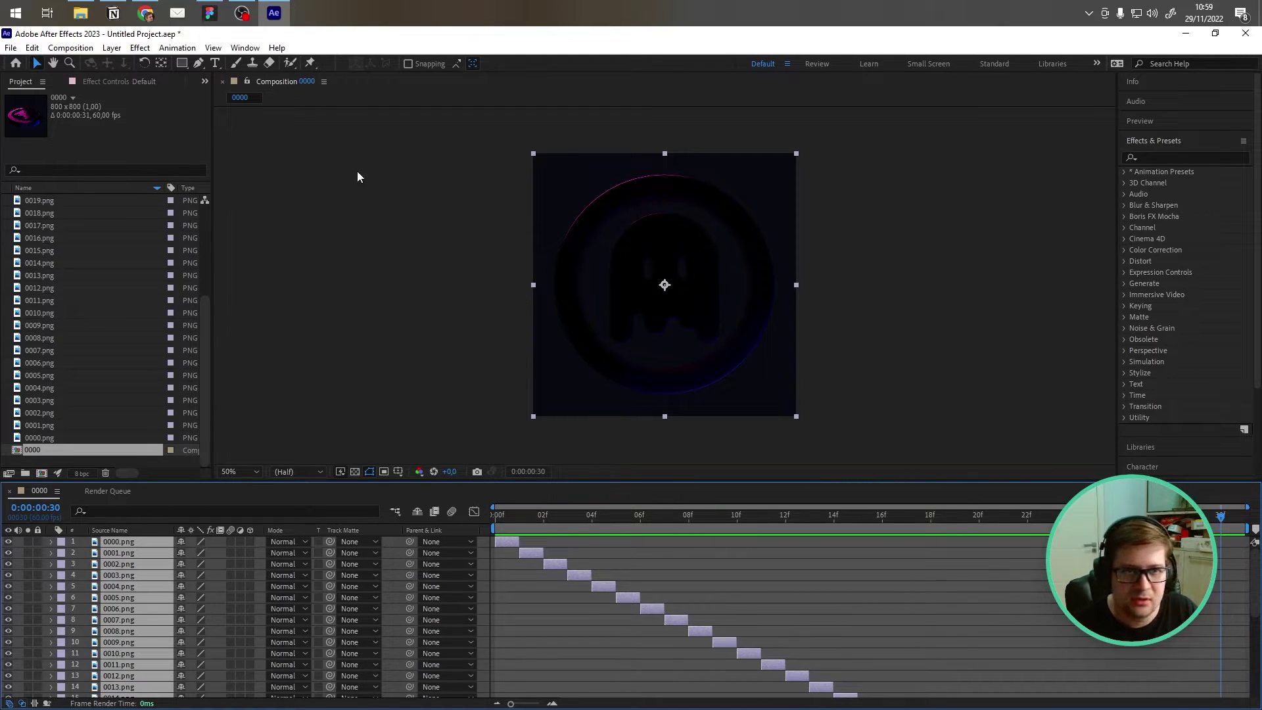
left_click(245, 48)
mouse_move(394, 116)
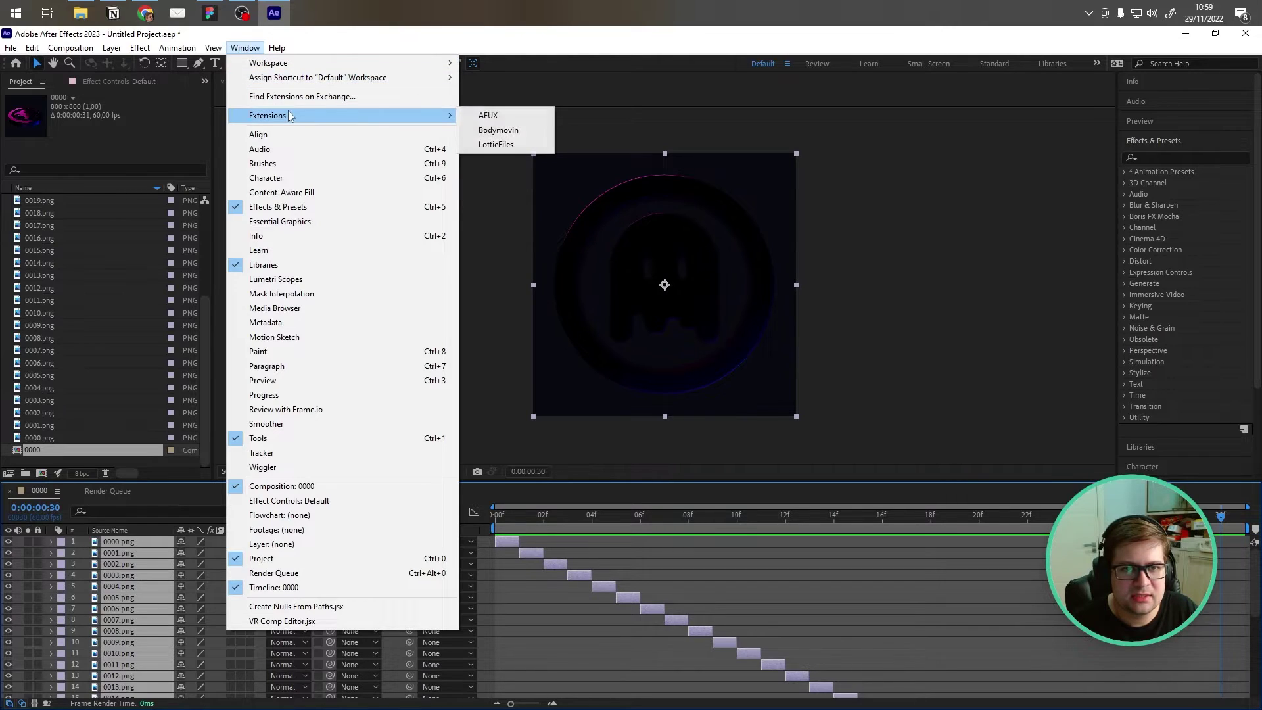
left_click(510, 146)
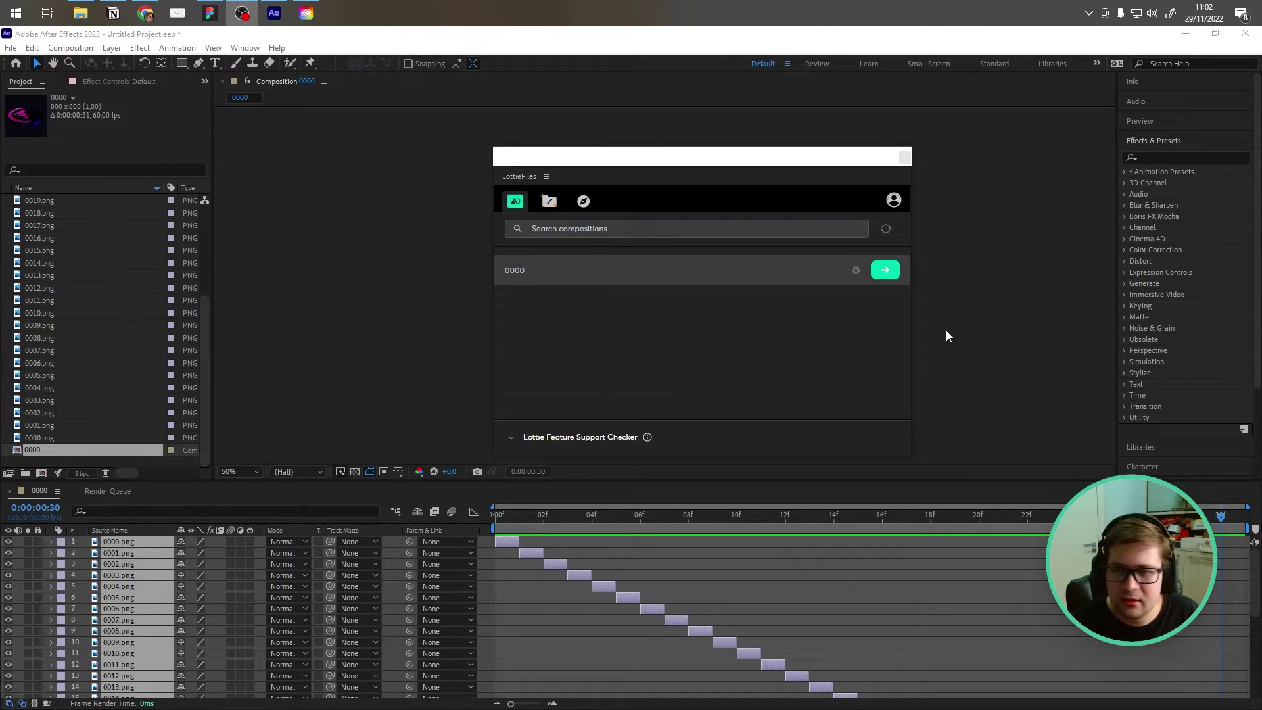
left_click(514, 270)
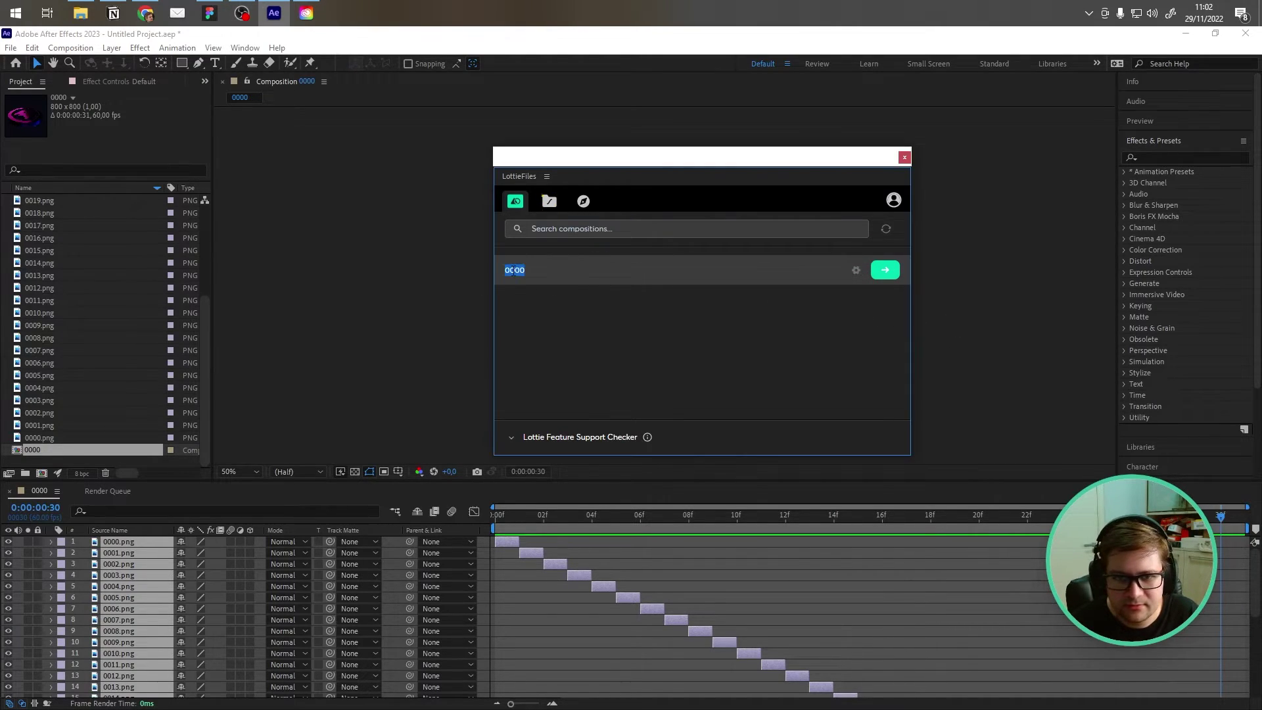
left_click(904, 157)
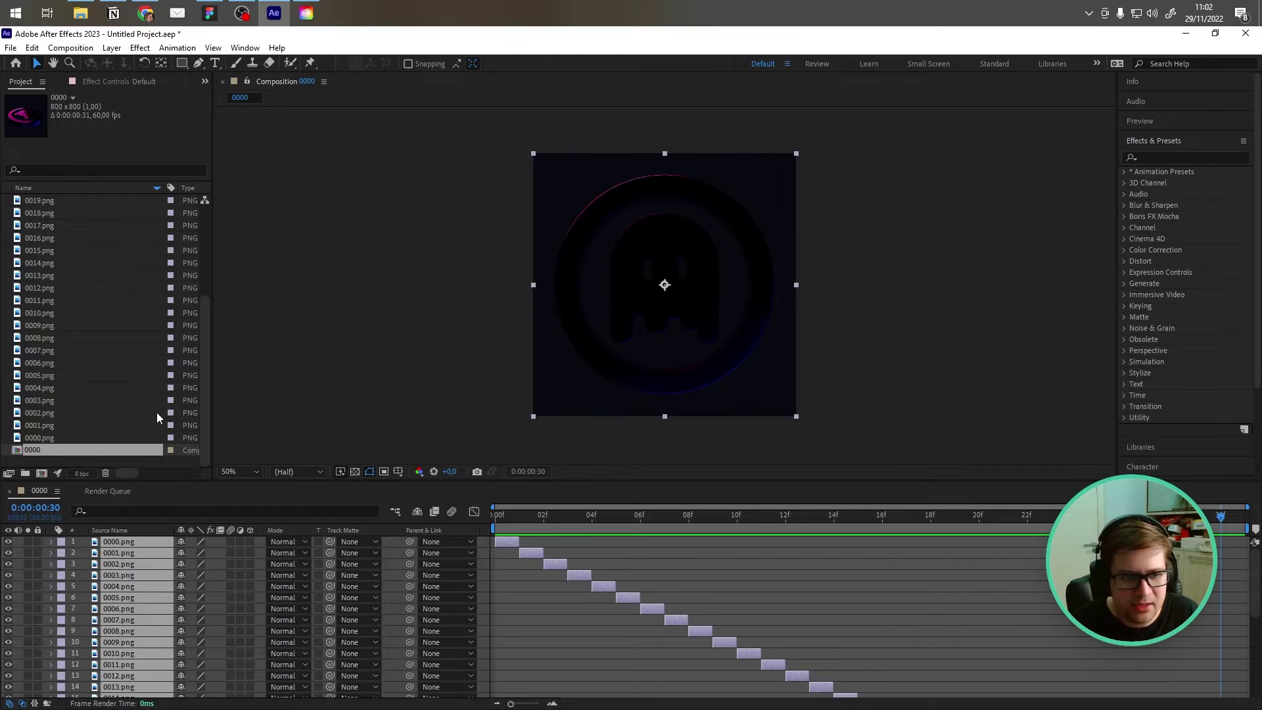
Step: Rename composition 0000 to fantomui_lottie in its composition settings
right_click(137, 449)
left_click(151, 454)
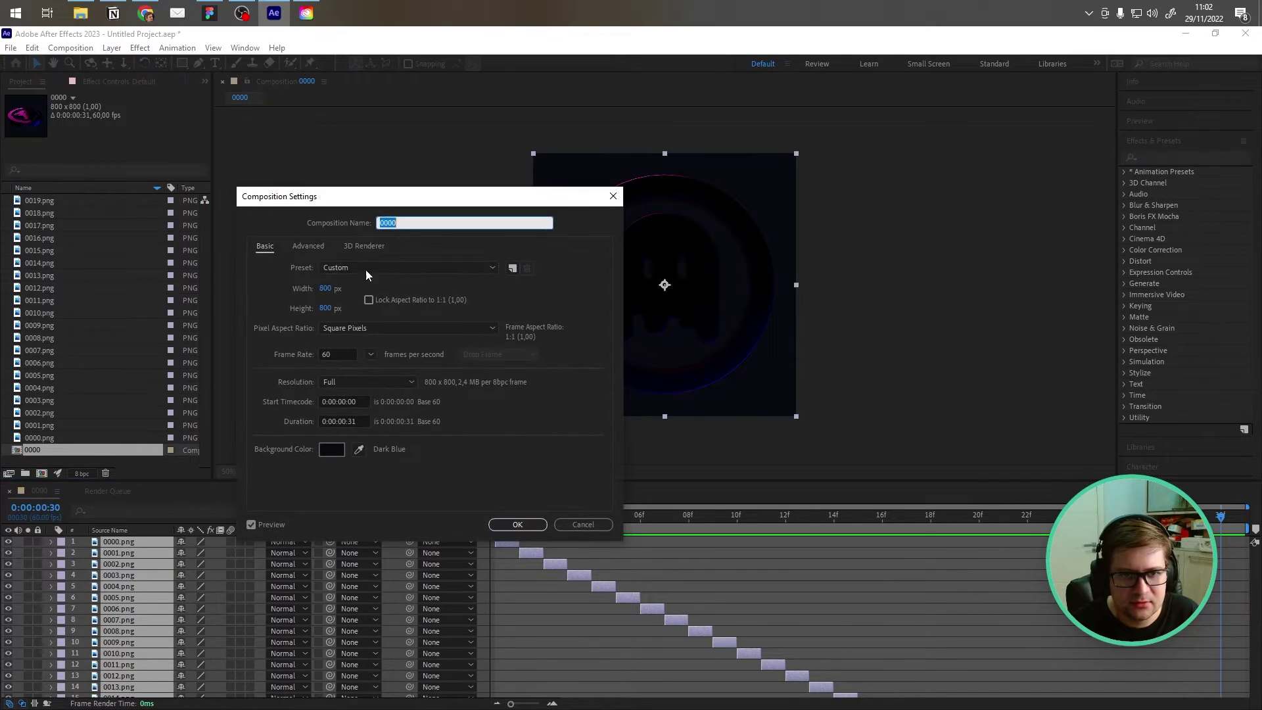
type("fantomui_lottie")
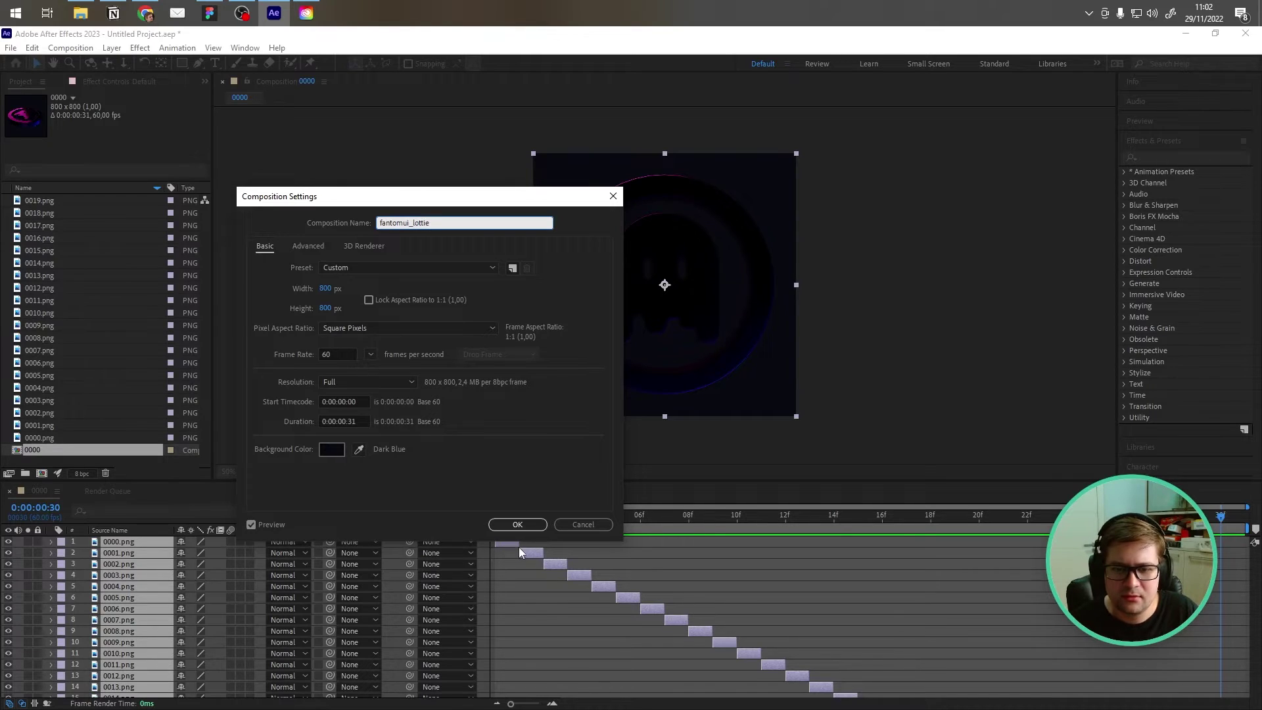
left_click(517, 524)
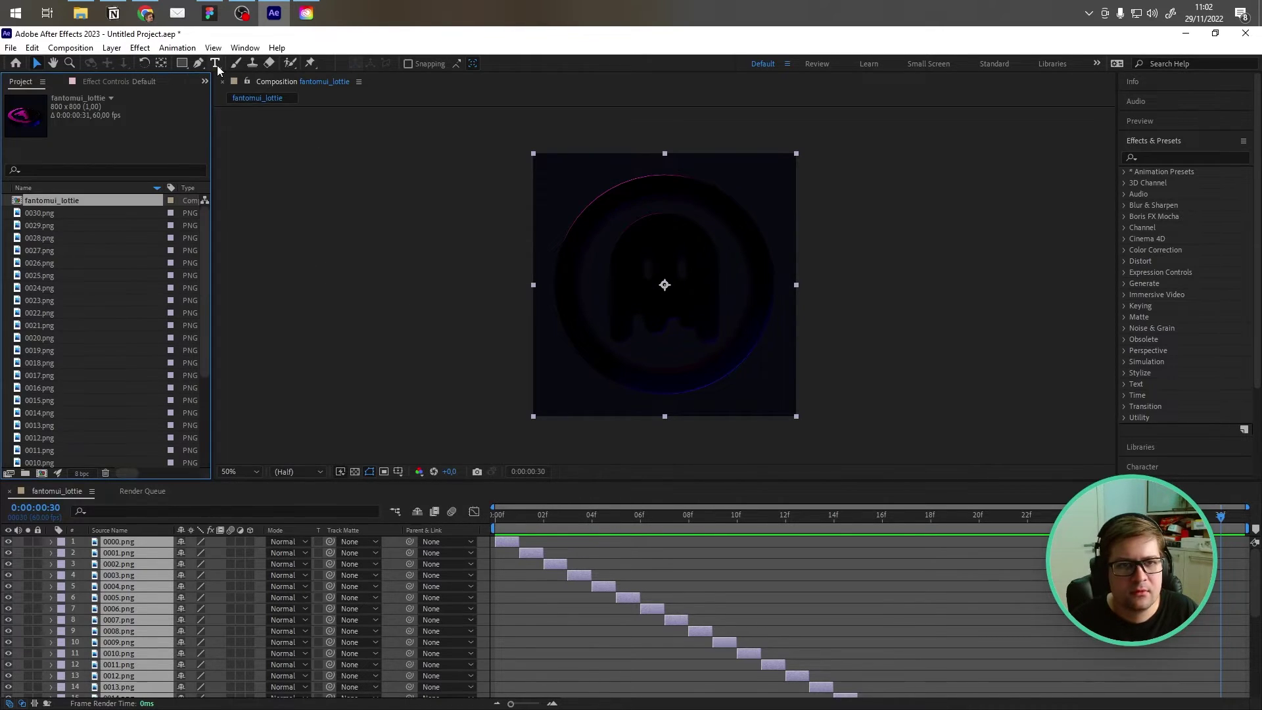
Step: Render the fantomui_lottie composition with the LottieFiles extension and review the preview and its details
left_click(245, 48)
mouse_move(269, 115)
left_click(502, 113)
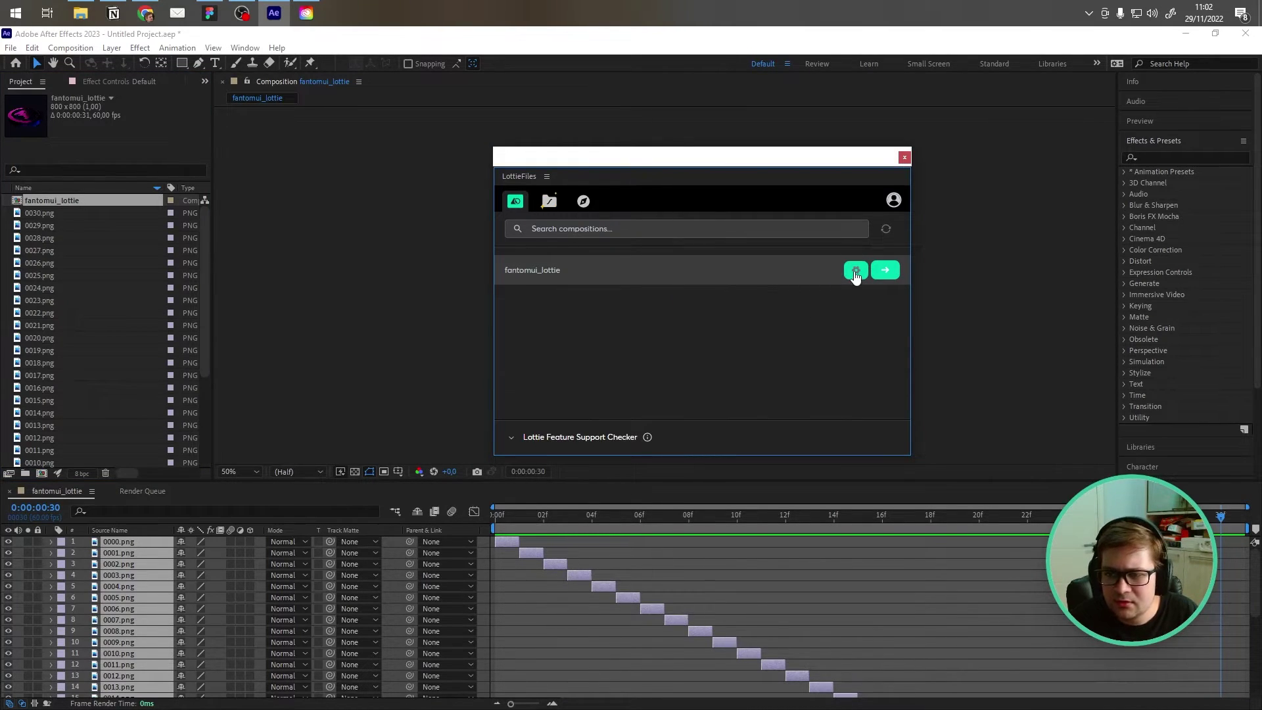
left_click(884, 270)
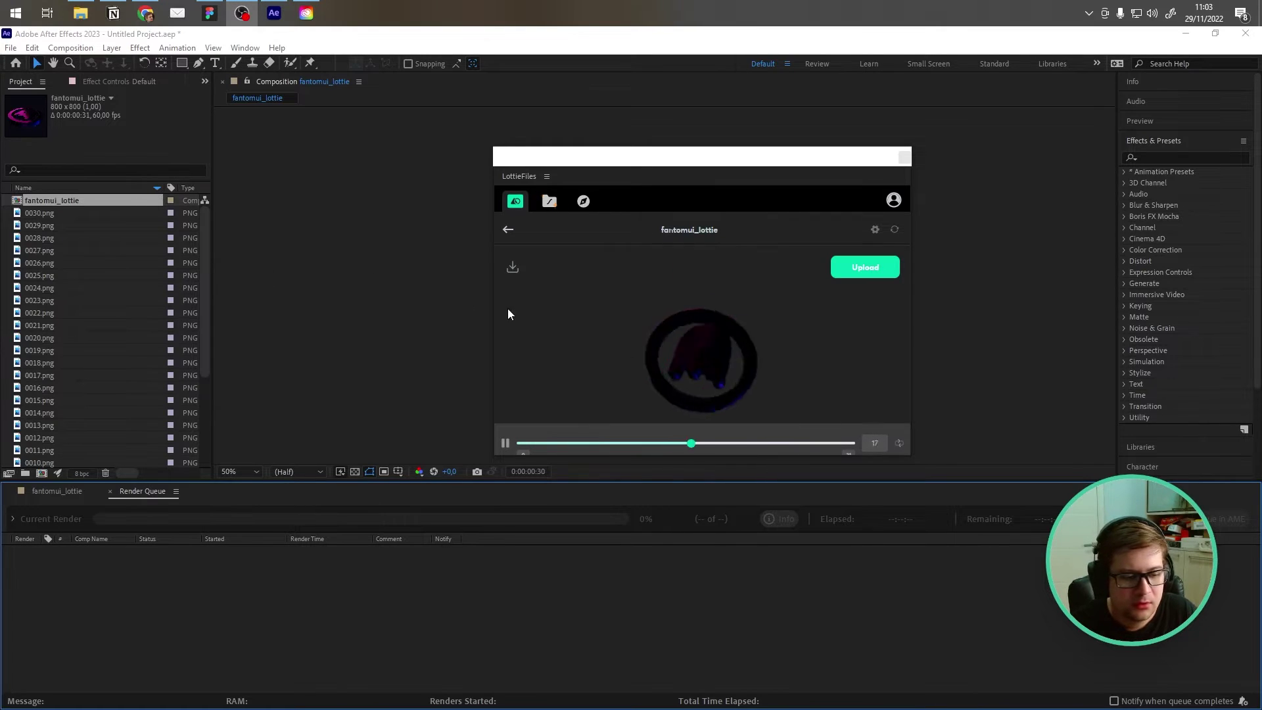
scroll(708, 312, "down", 1)
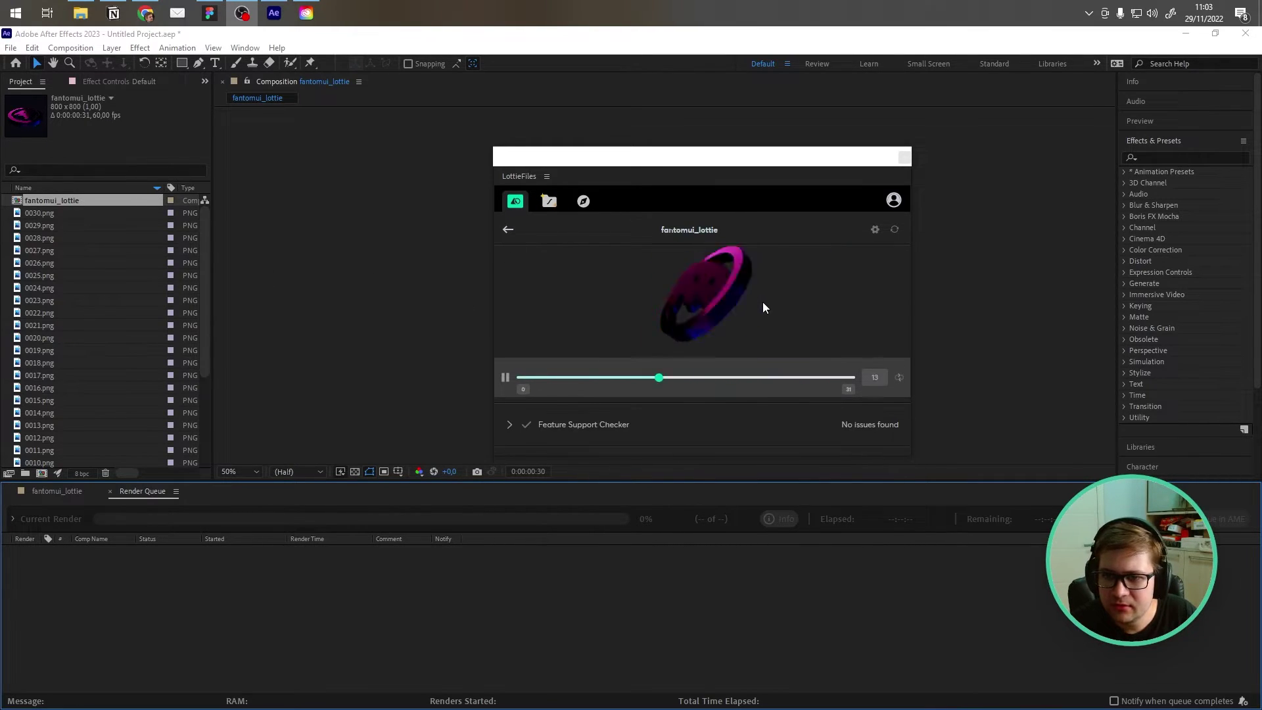
scroll(749, 294, "up", 1)
scroll(755, 286, "down", 3)
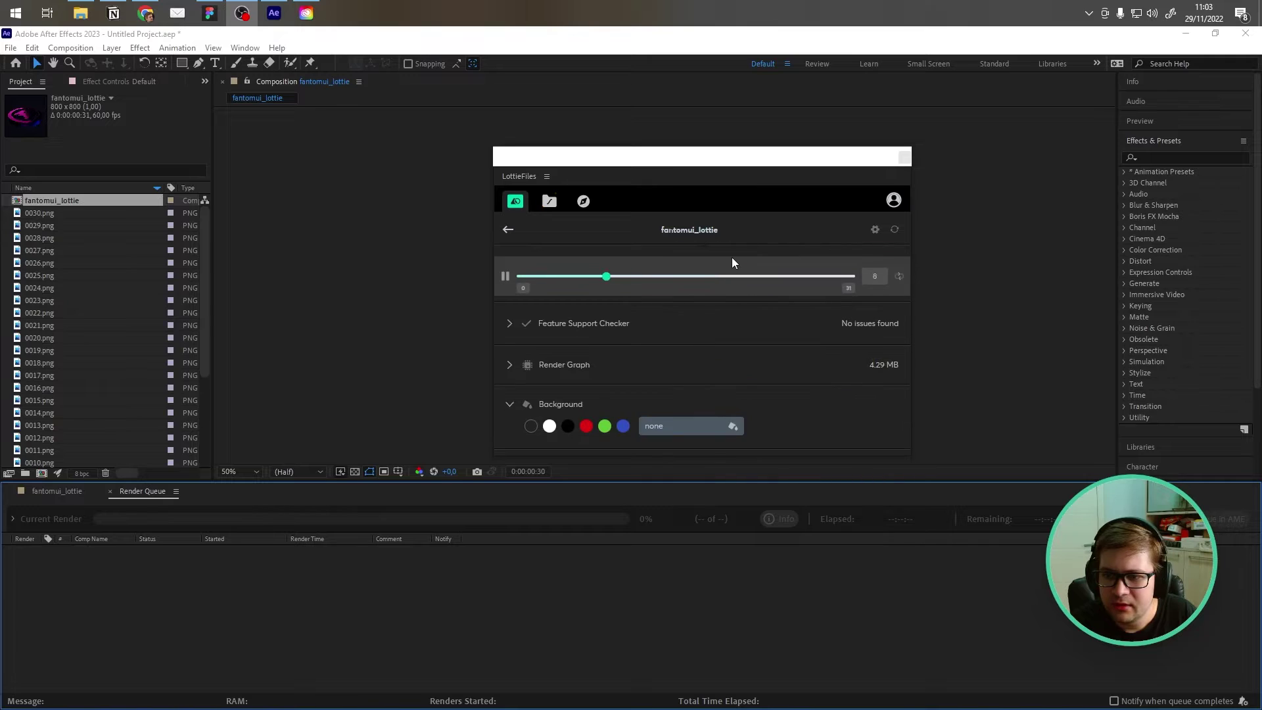
scroll(727, 260, "up", 3)
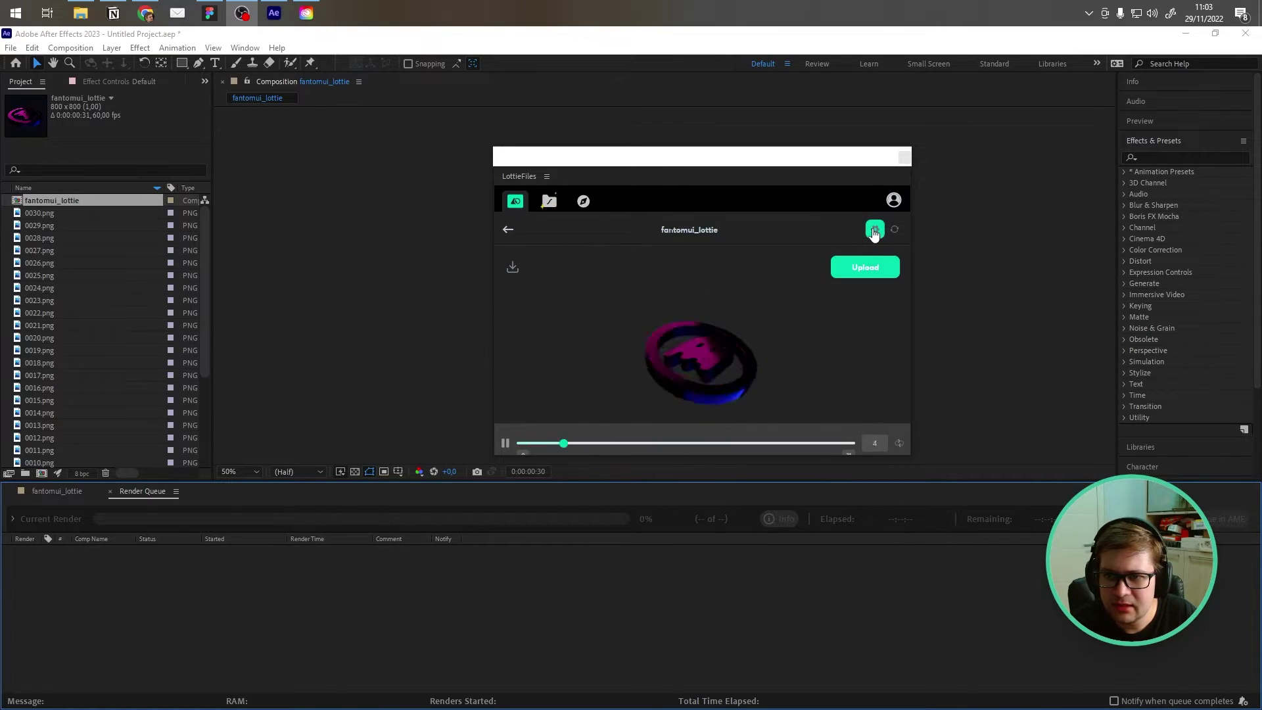
Step: Examine the Assets (.jpg, .png) options in the LottieFiles render settings, save the settings and cancel the repeated rendering
left_click(866, 268)
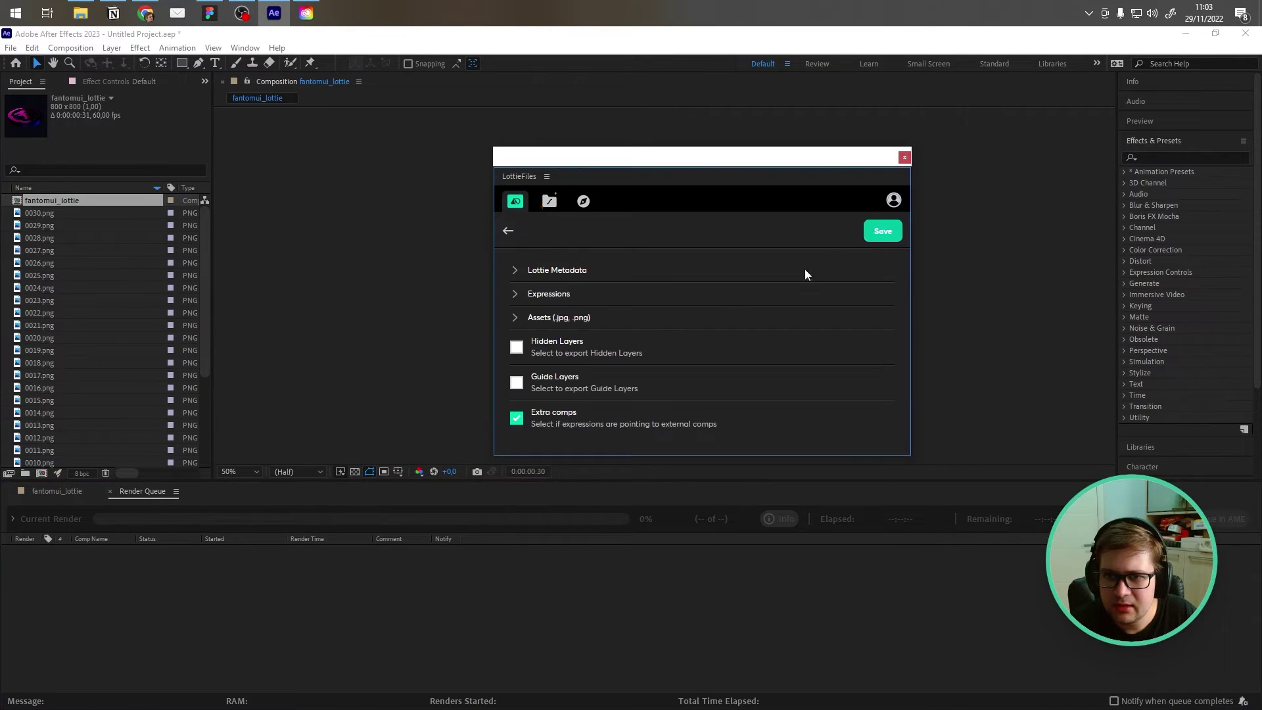
left_click(526, 319)
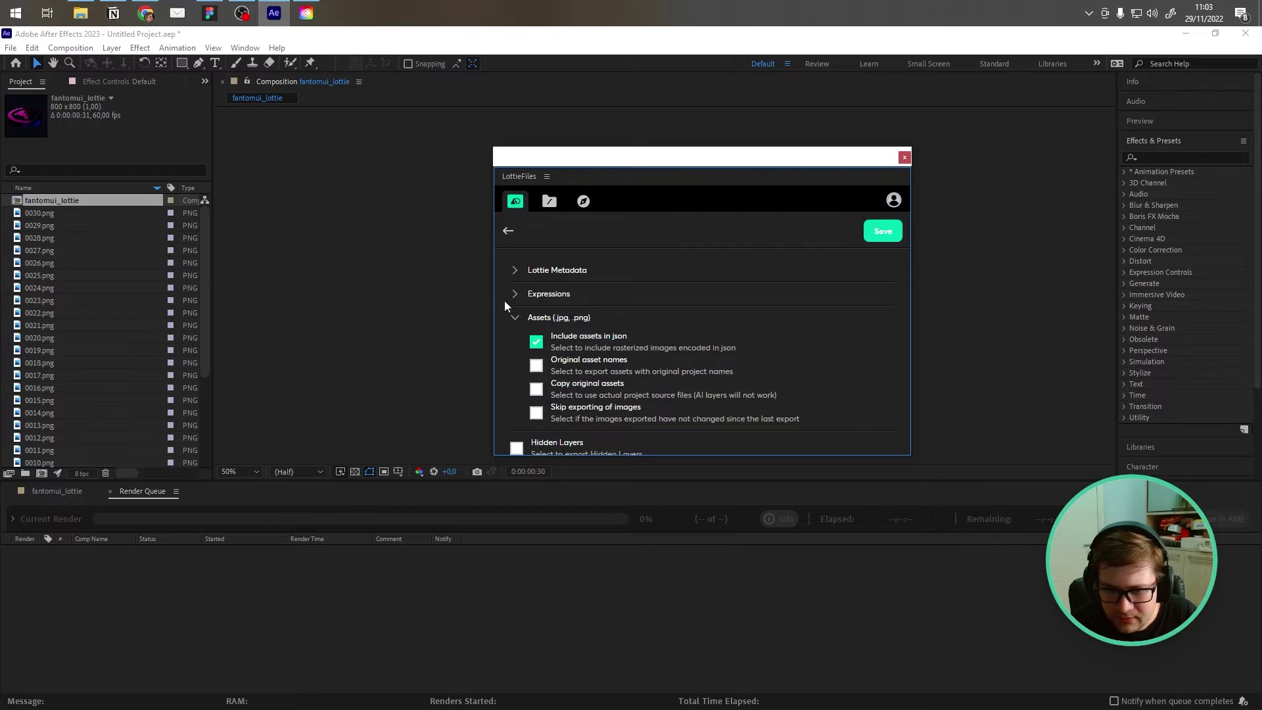
left_click(526, 318)
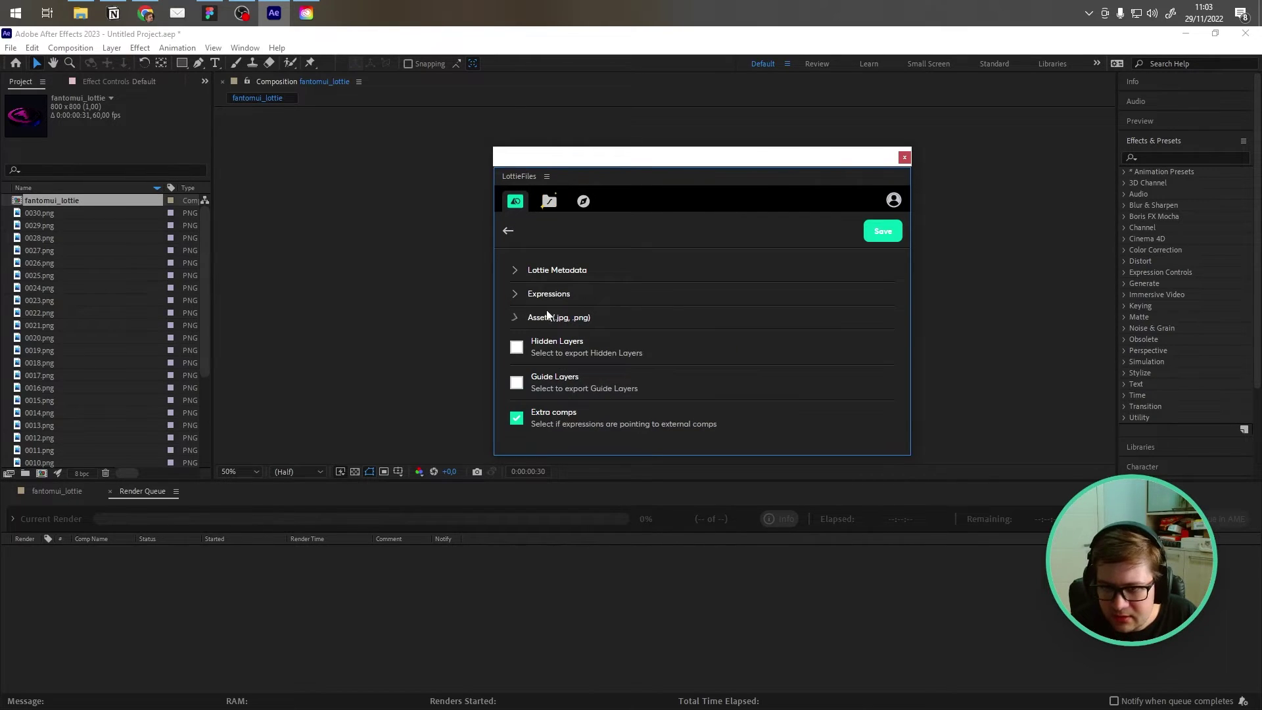
left_click(880, 232)
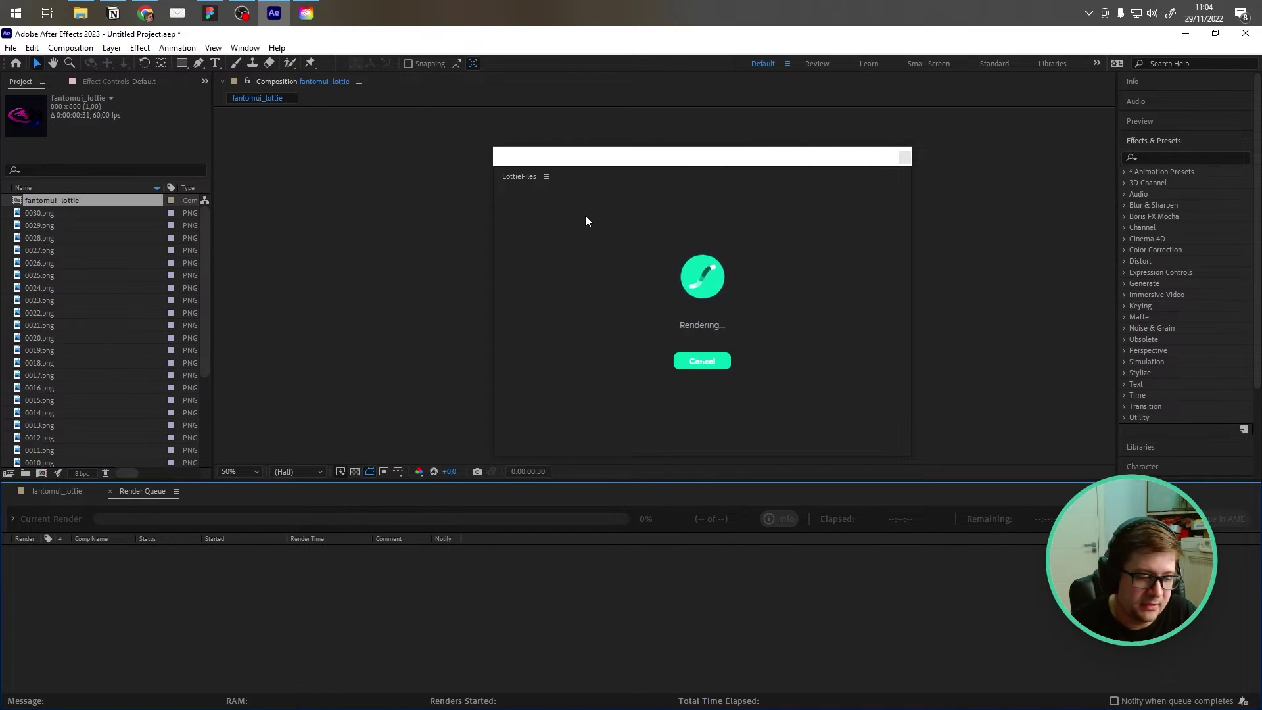
left_click(697, 362)
left_click(698, 362)
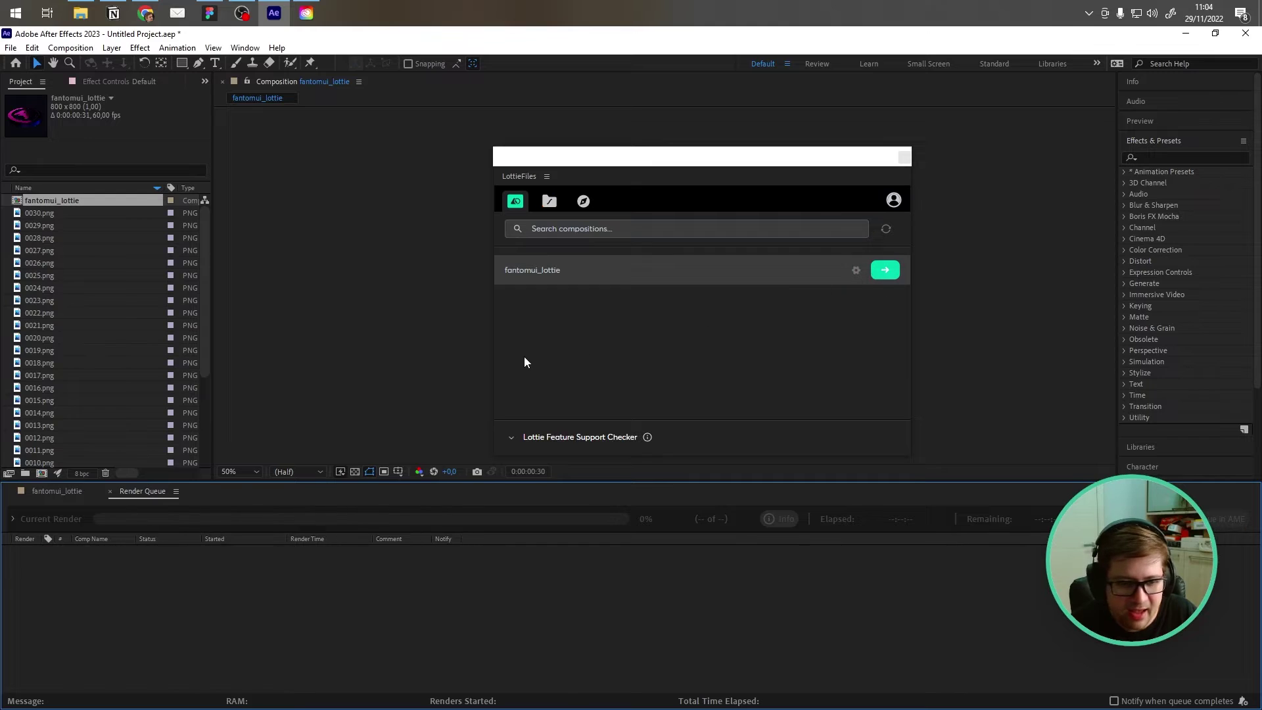
Step: Switch to File Explorer, open the RENDERS folder and compare the file sizes of the fantom_lottie JSON versions
left_click(81, 13)
left_click(770, 221)
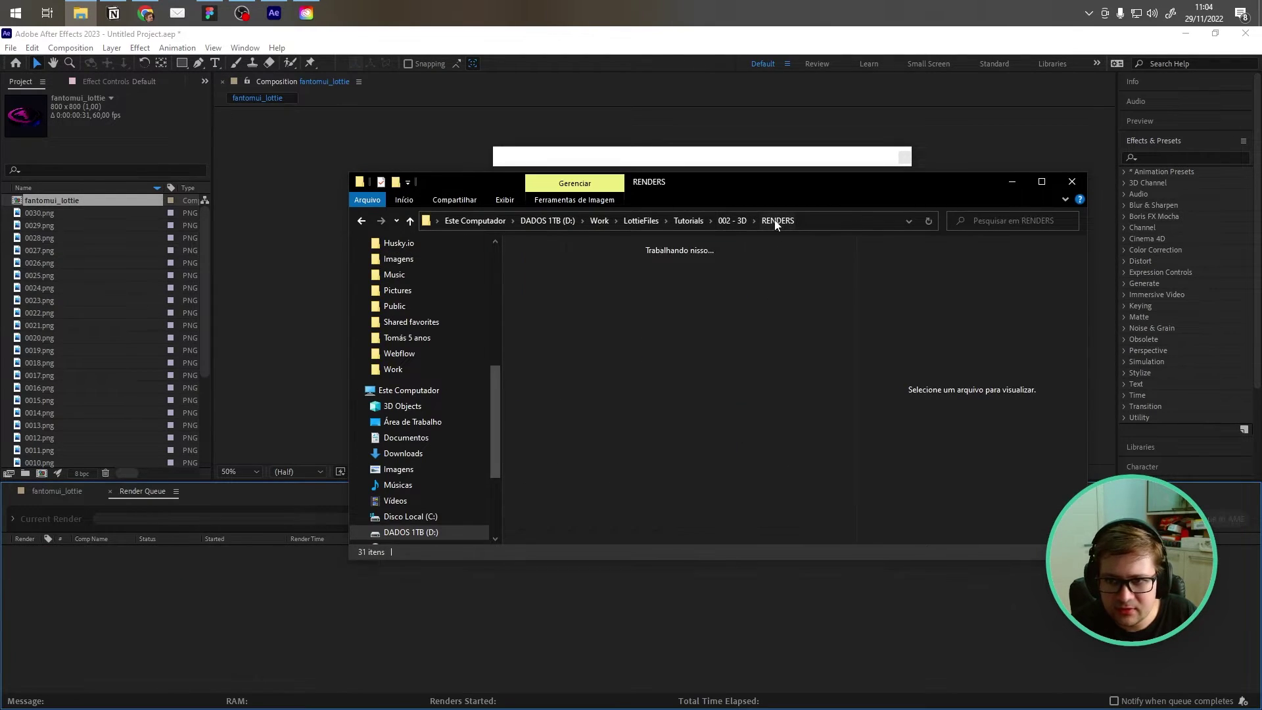
double_click(838, 185)
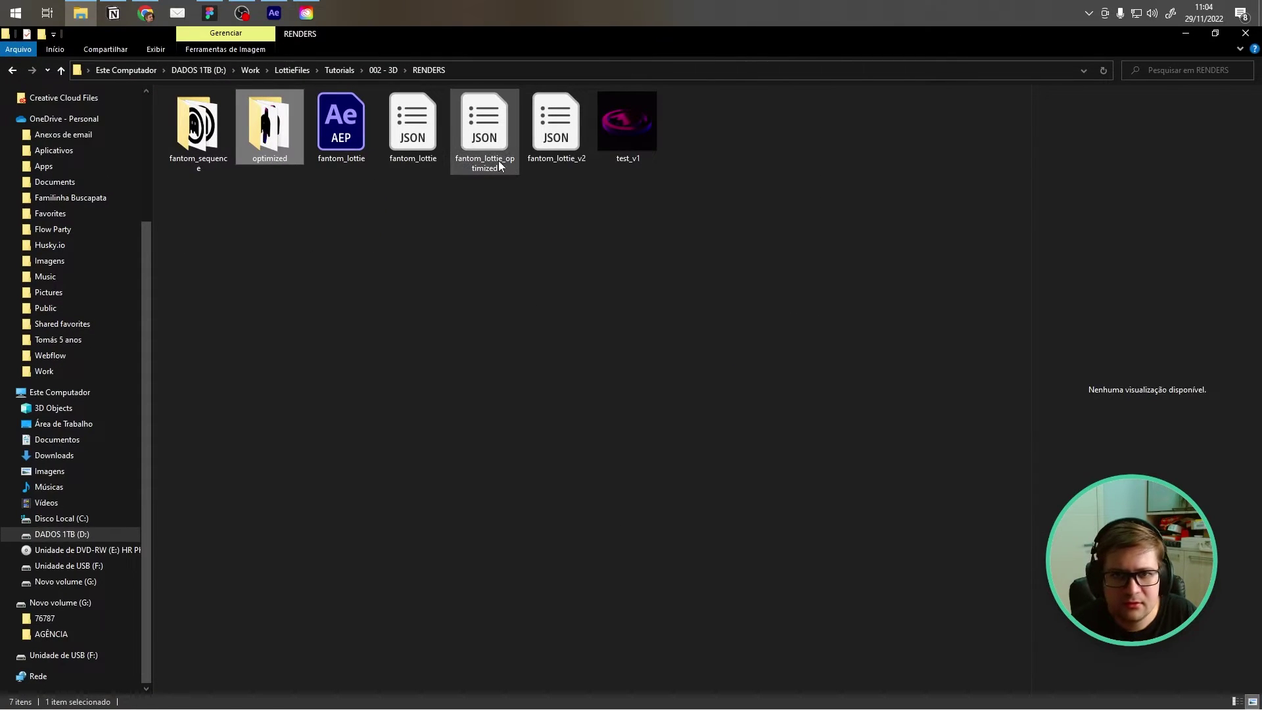
left_click(424, 126)
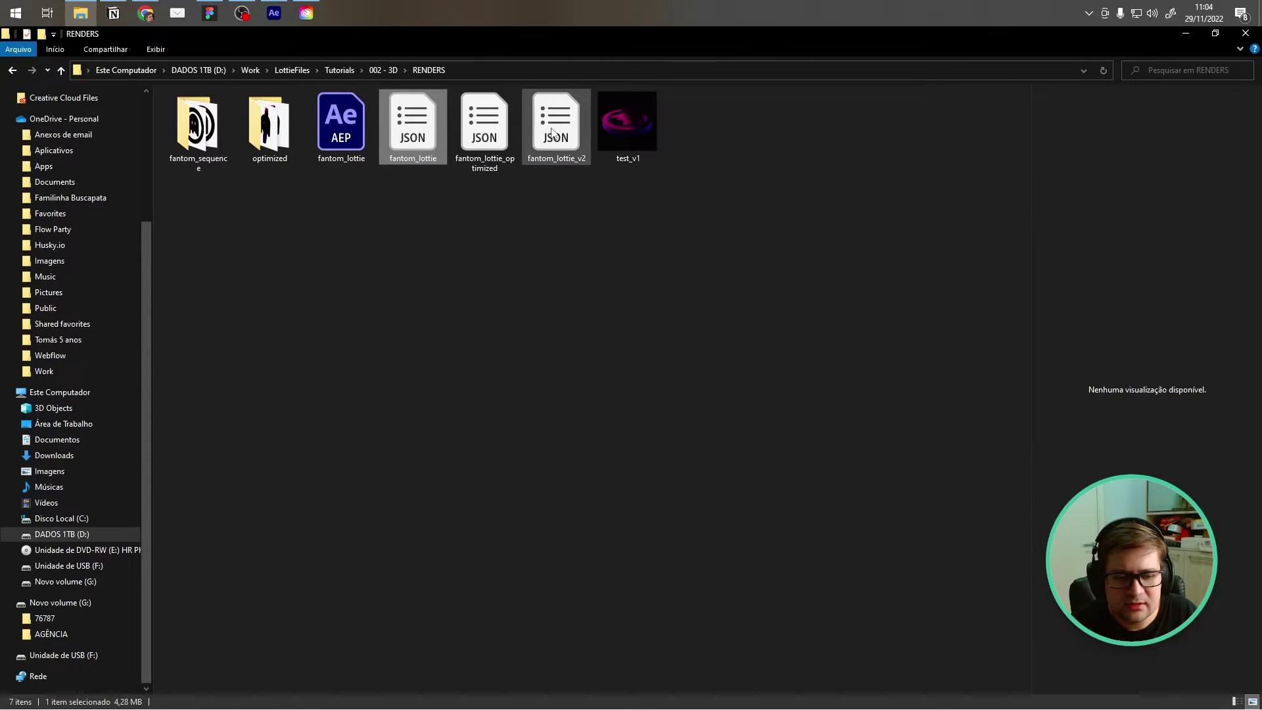
left_click(554, 128)
left_click(408, 129)
left_click(487, 144)
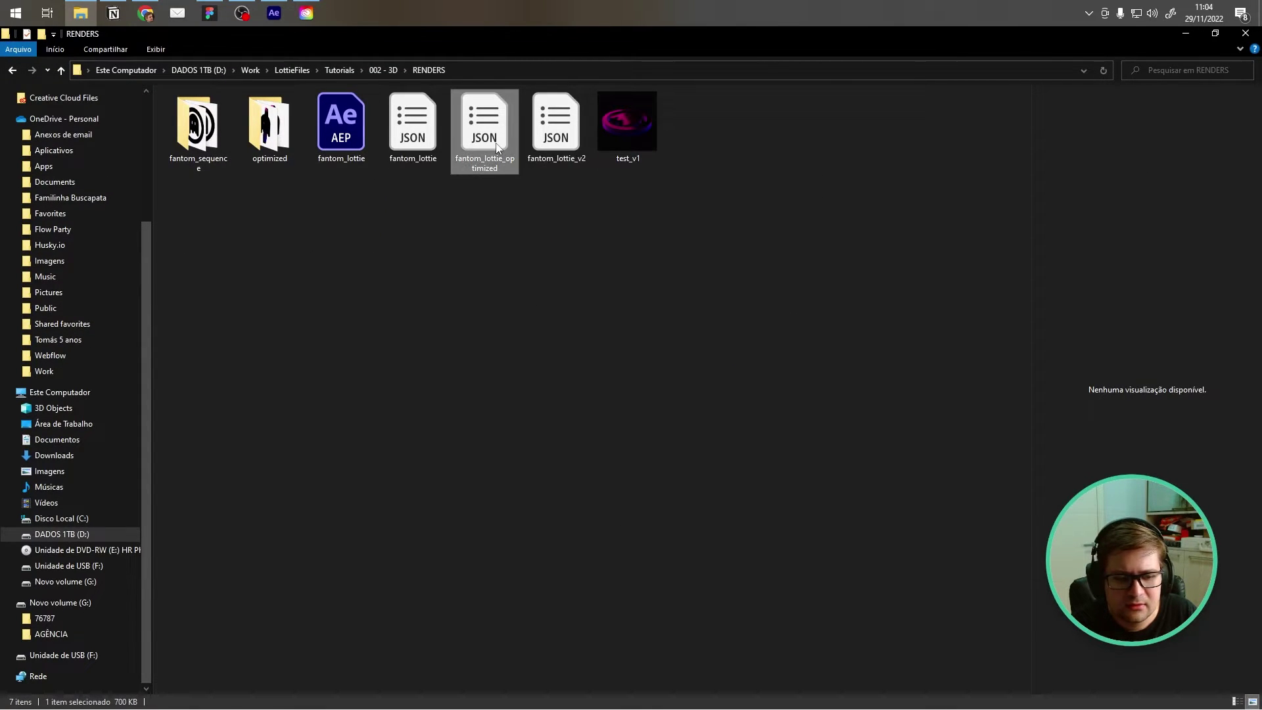
left_click(411, 148)
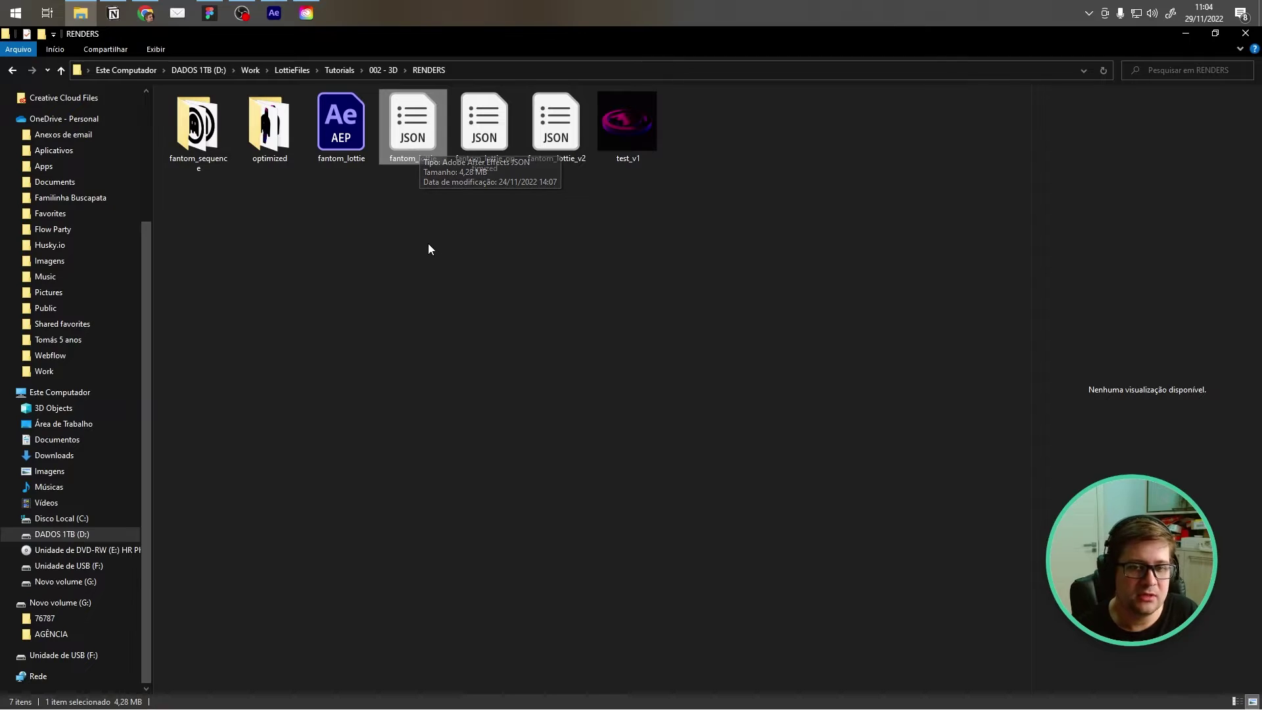
Step: Switch to LottieFiles in Chrome, upload fantom_lottie.json to the open First Project subfolder and open the animation's download and export options
left_click(145, 13)
left_click(355, 40)
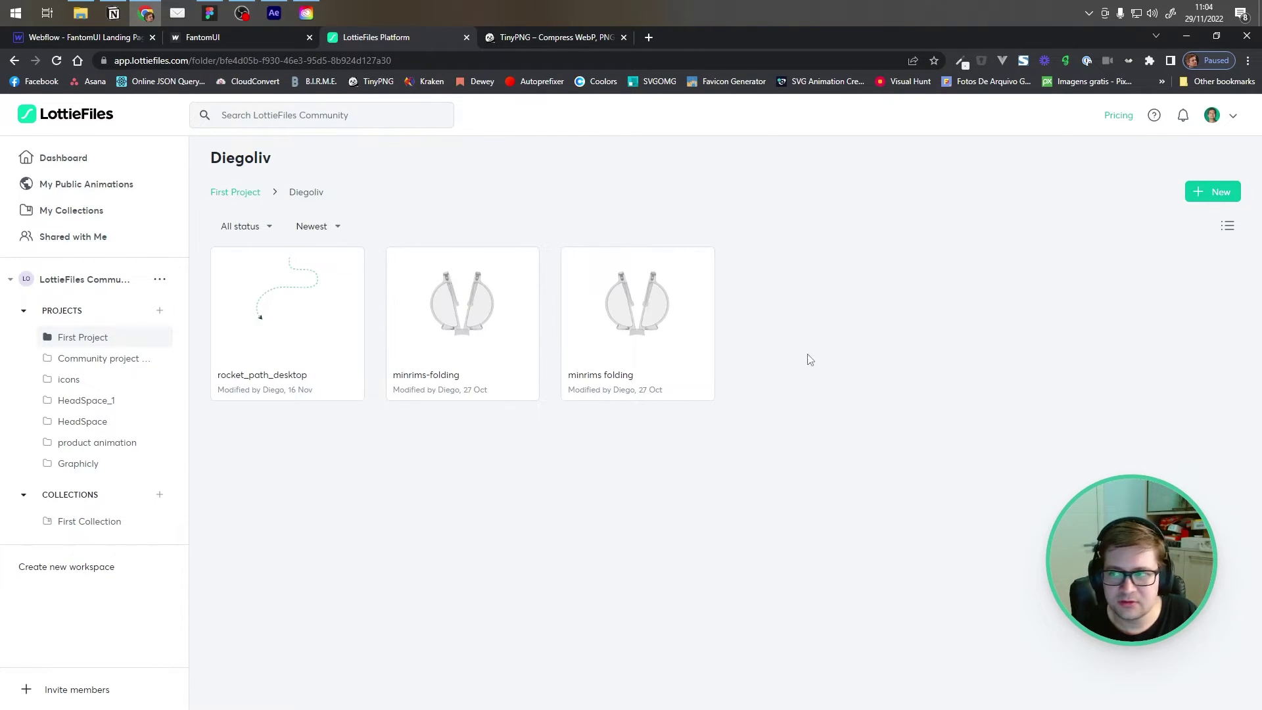
left_click(80, 13)
left_click_drag(735, 54, 0, 177)
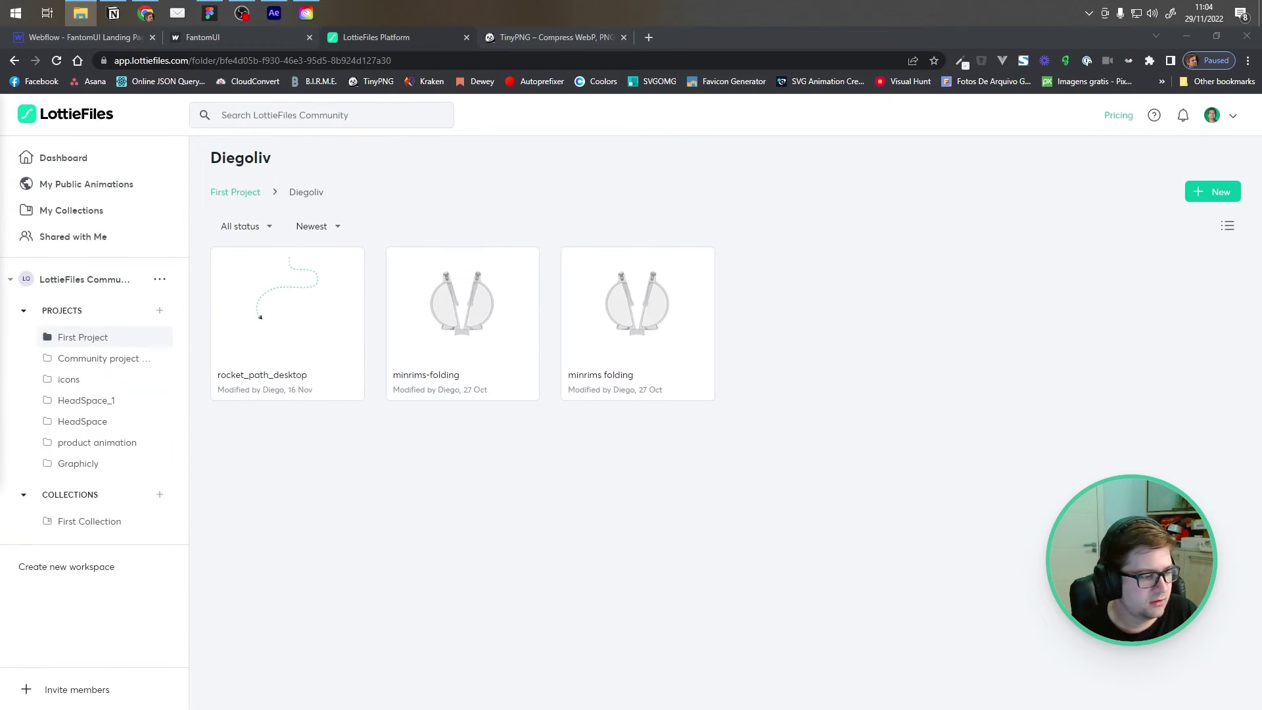
left_click_drag(4, 328, 846, 356)
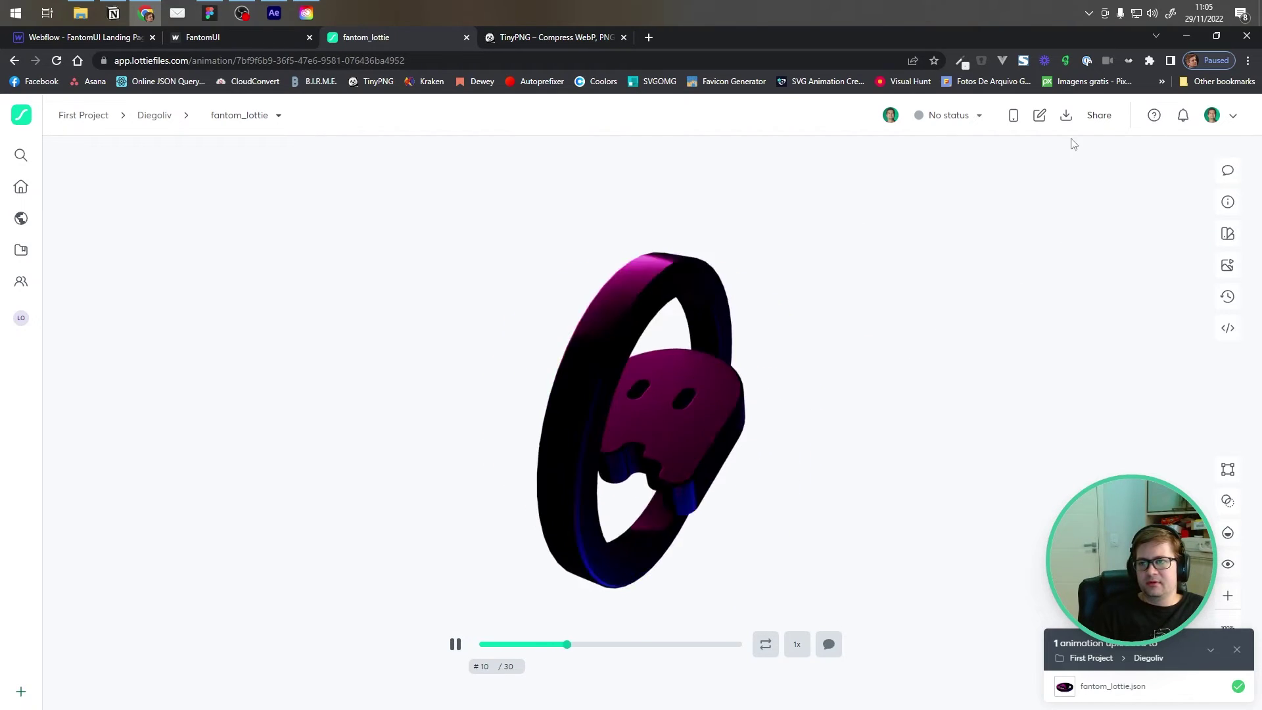
left_click(1066, 116)
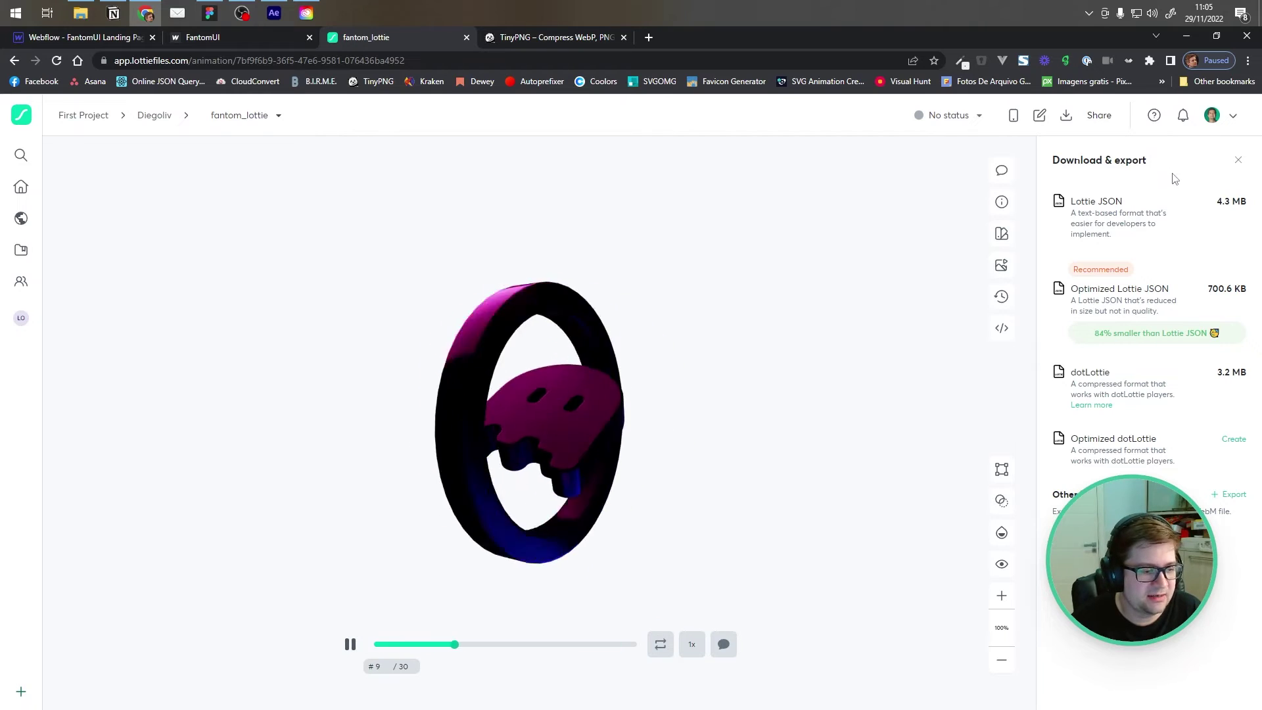
mouse_move(1190, 291)
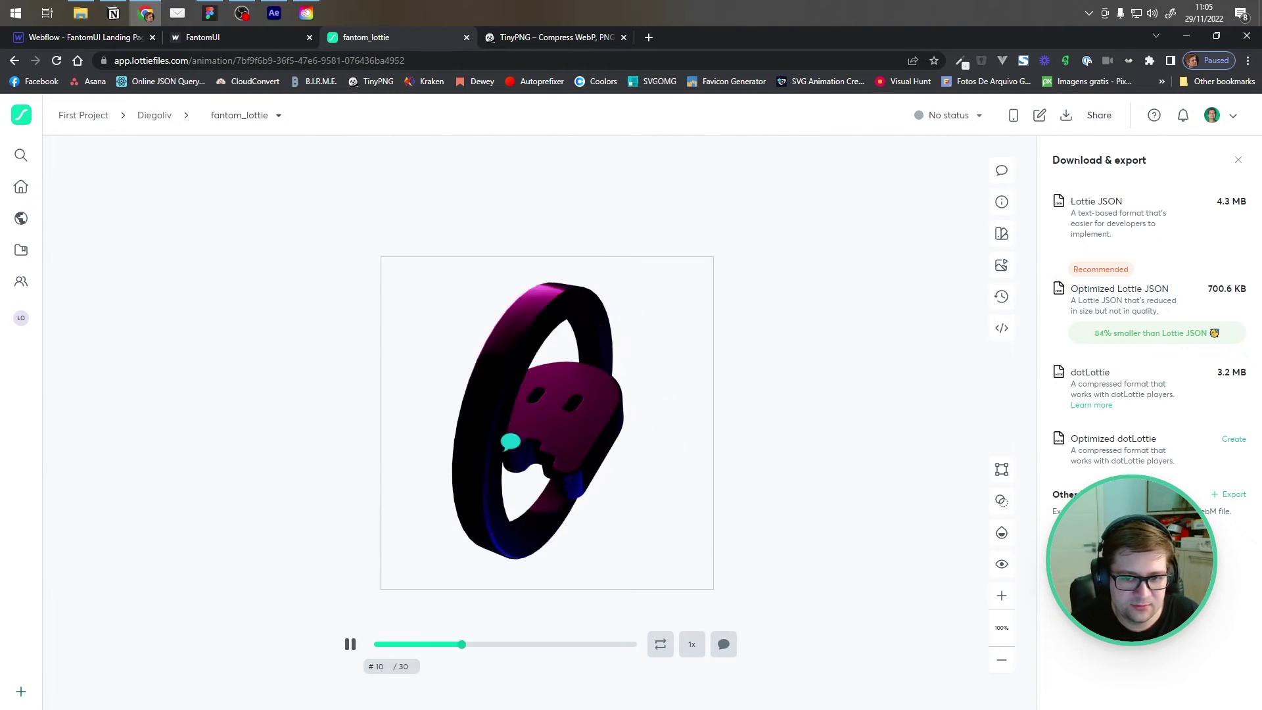
Step: Switch to the FantomUI project in Webflow and review the ghost logo's scroll animation on the canvas and on the published page
mouse_move(1209, 292)
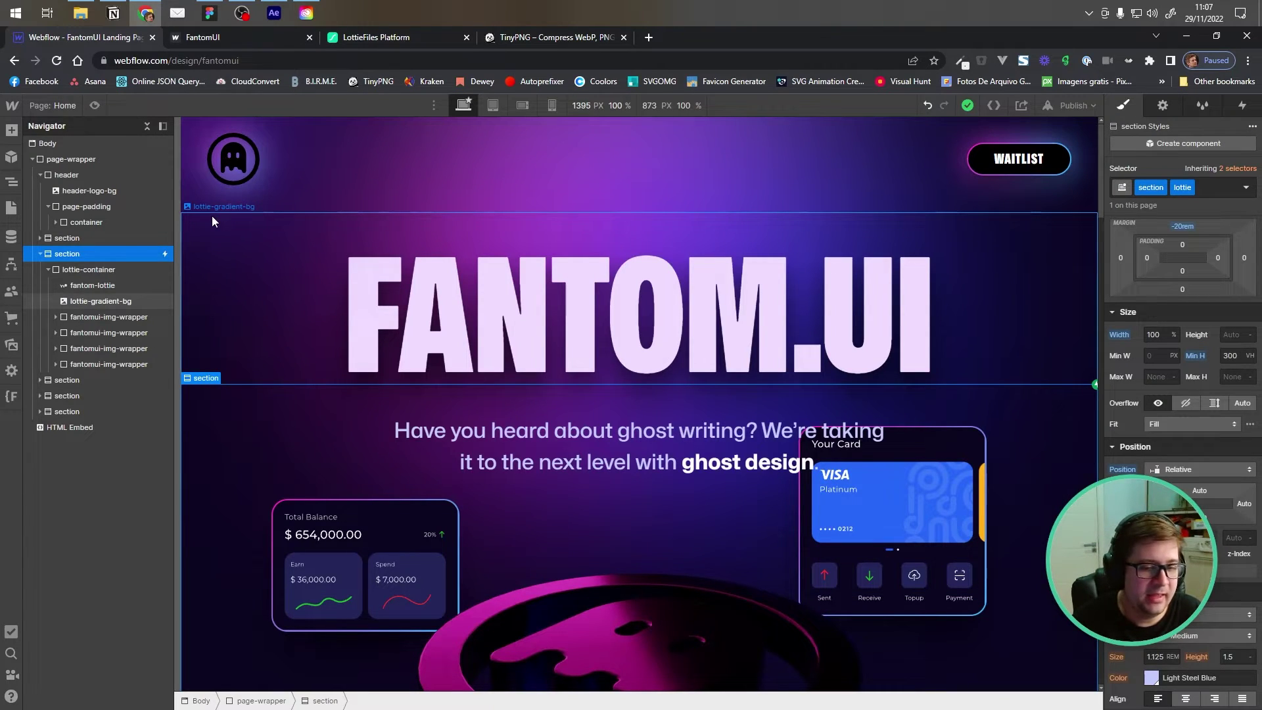
scroll(1097, 159, "down", 20)
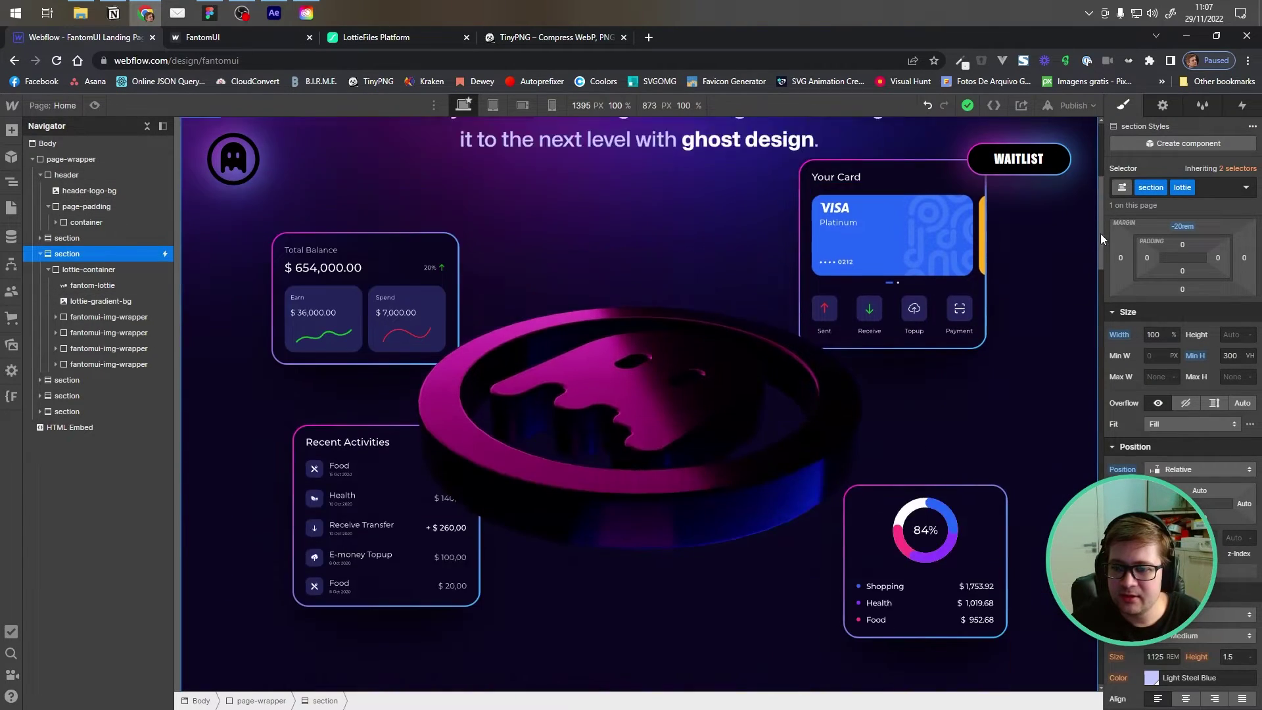
scroll(1083, 227, "up", 20)
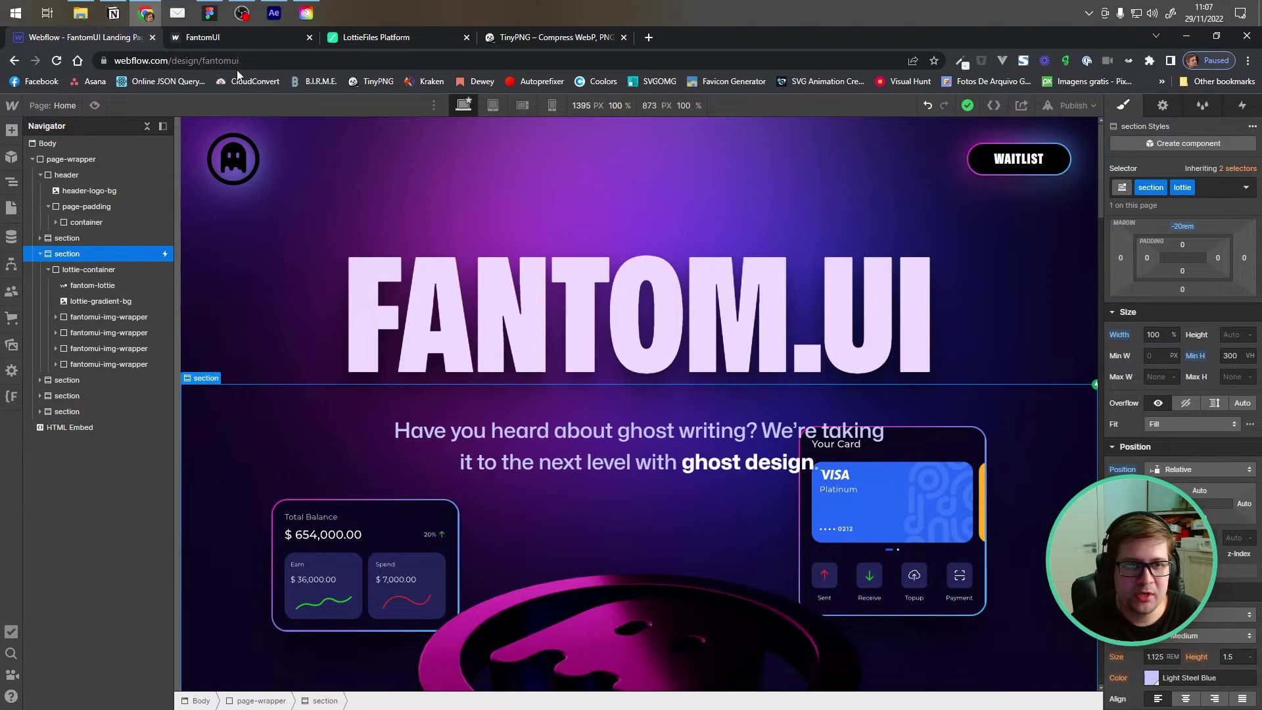
left_click(220, 34)
scroll(504, 384, "down", 10)
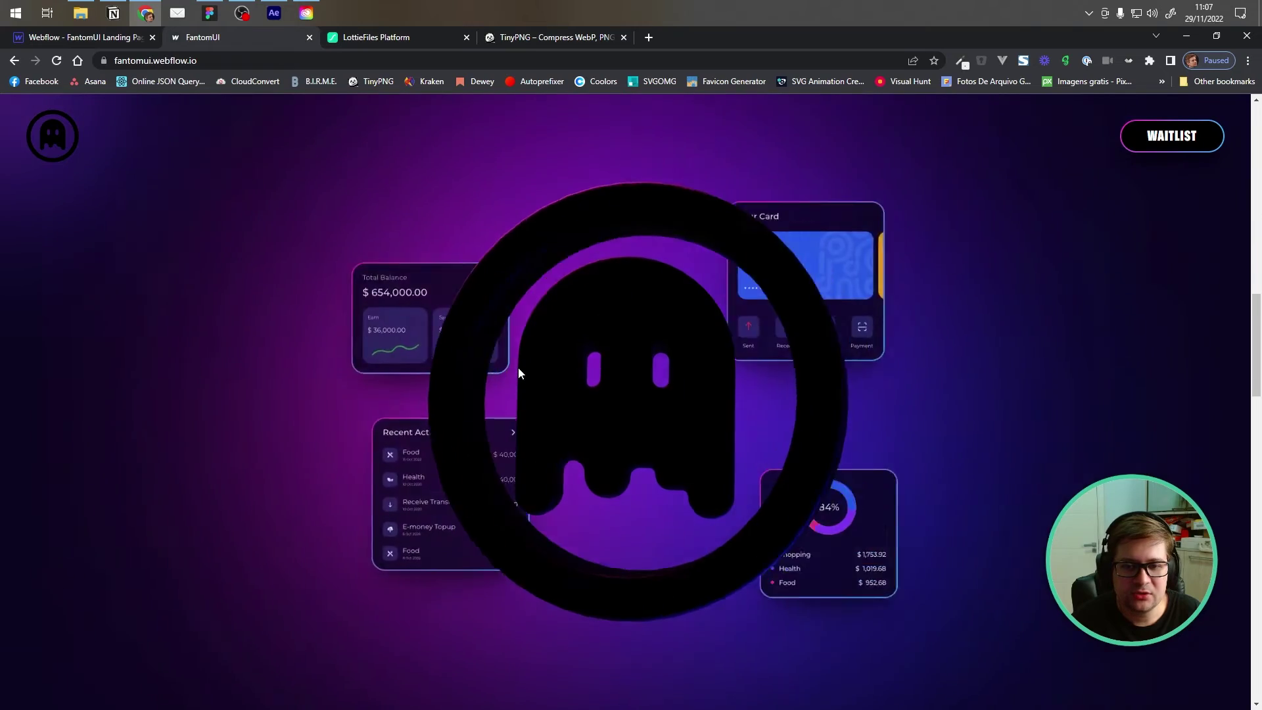
scroll(526, 365, "up", 10)
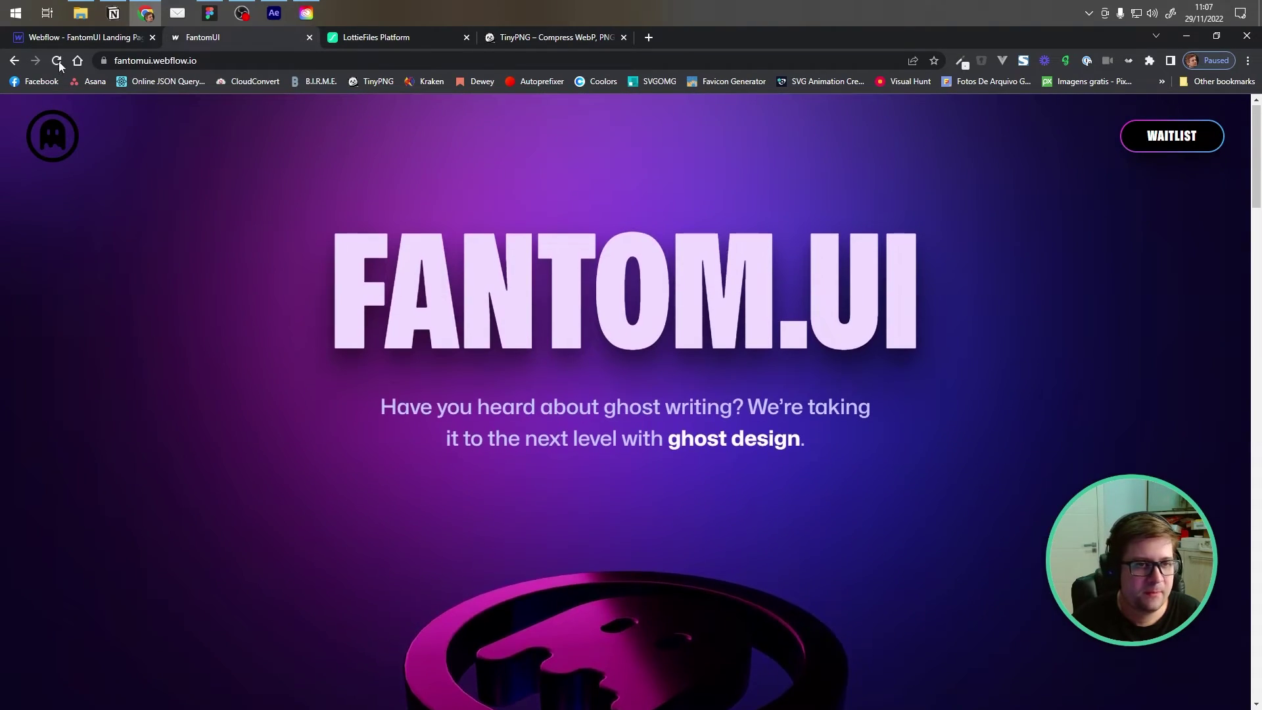
Step: Return to the Webflow Designer, select lottie-container inside the lottie section and examine how it behaves along the section's full scroll length
left_click(55, 37)
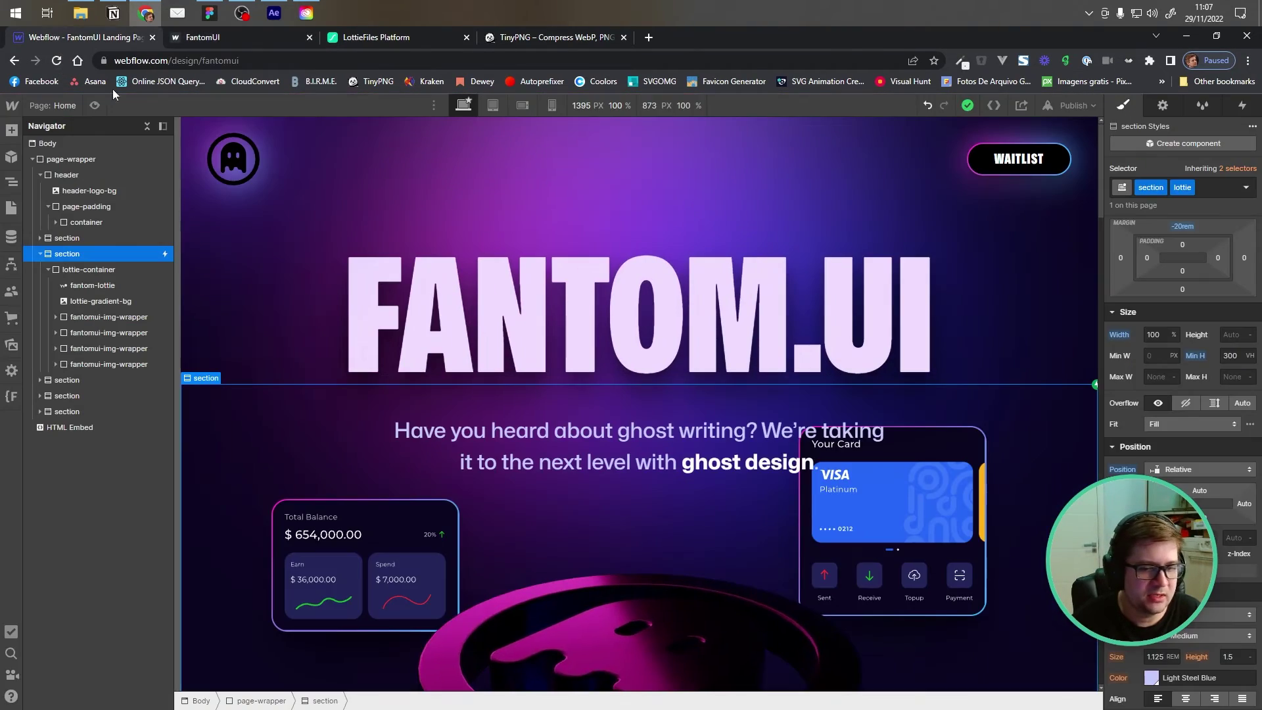
left_click(41, 254)
left_click(41, 254)
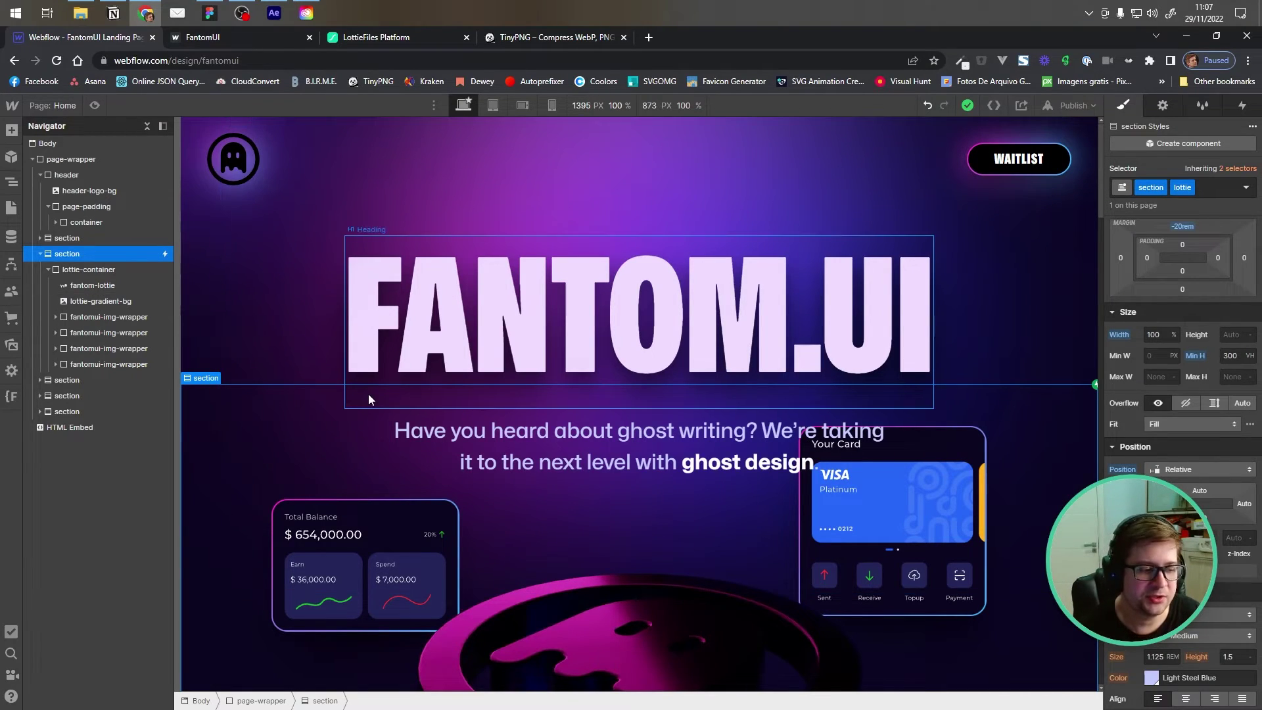
left_click(73, 269)
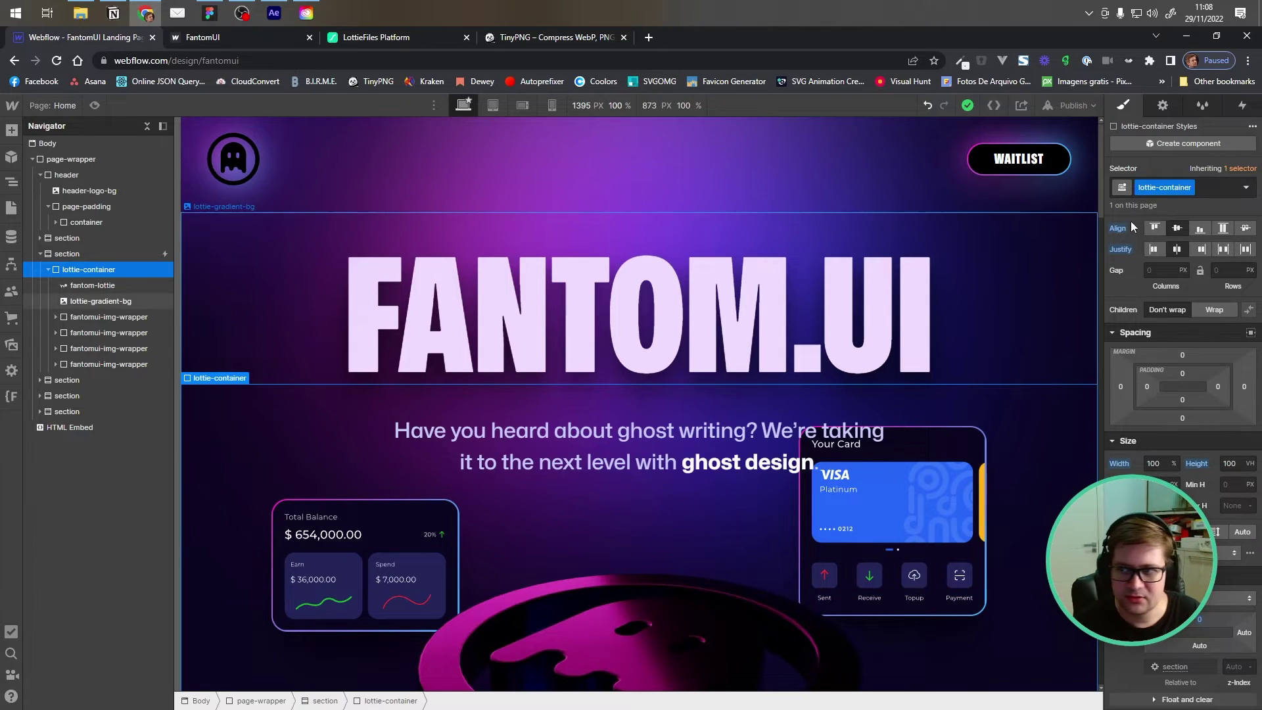
left_click_drag(1100, 179, 1093, 247)
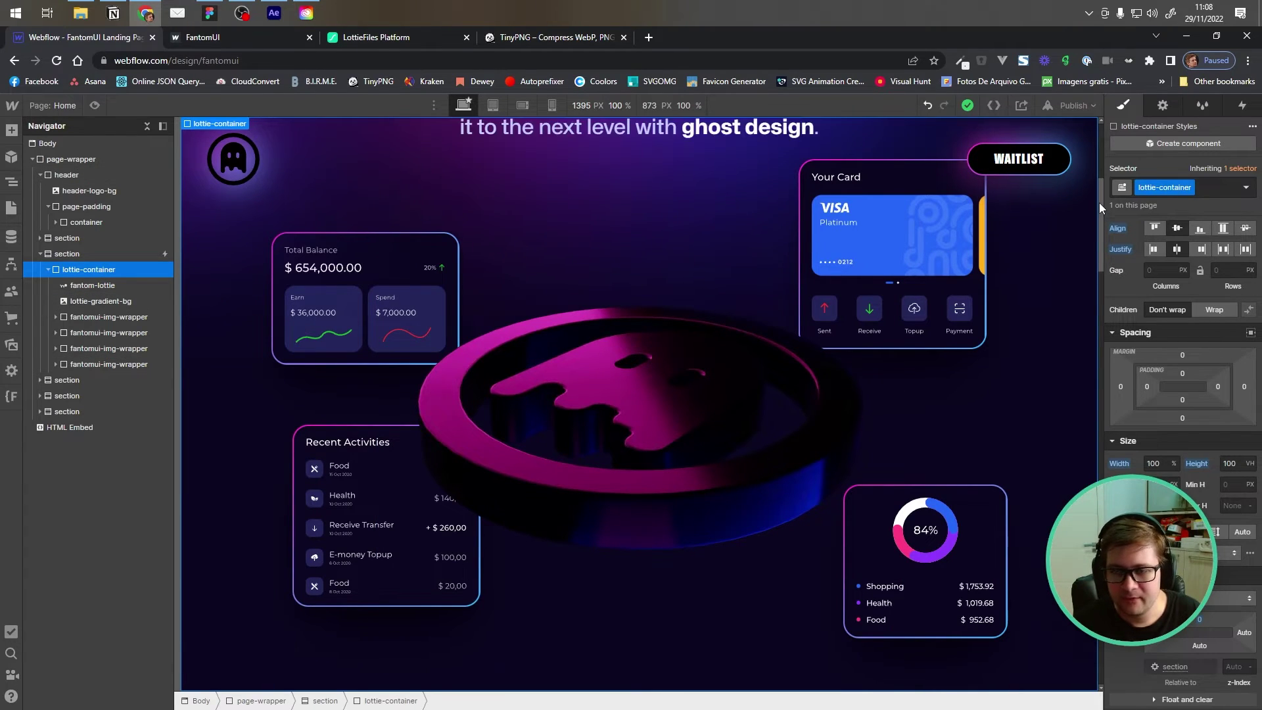
left_click_drag(1096, 234, 1098, 460)
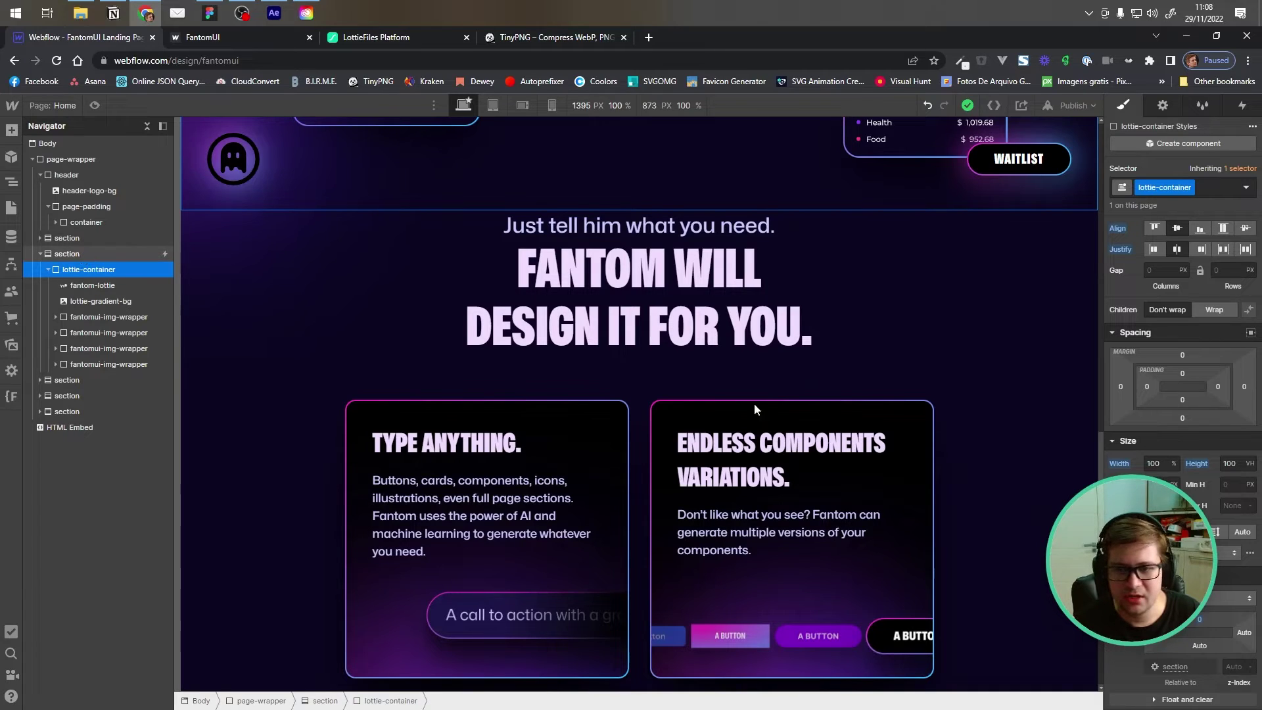
left_click_drag(1100, 493, 1064, 255)
scroll(1062, 248, "up", 1)
scroll(1046, 281, "down", 1)
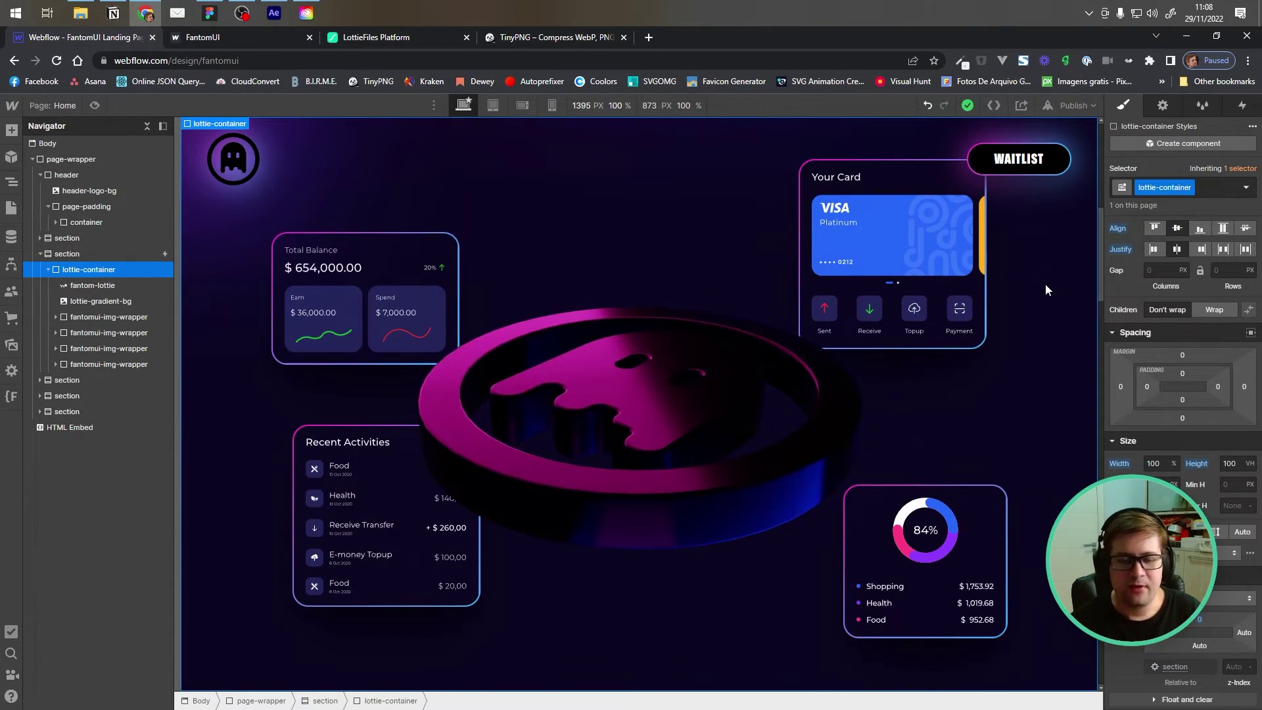
Step: Examine the size and layout styles of the fantom-lottie element and its lottie-container parent
left_click(531, 349)
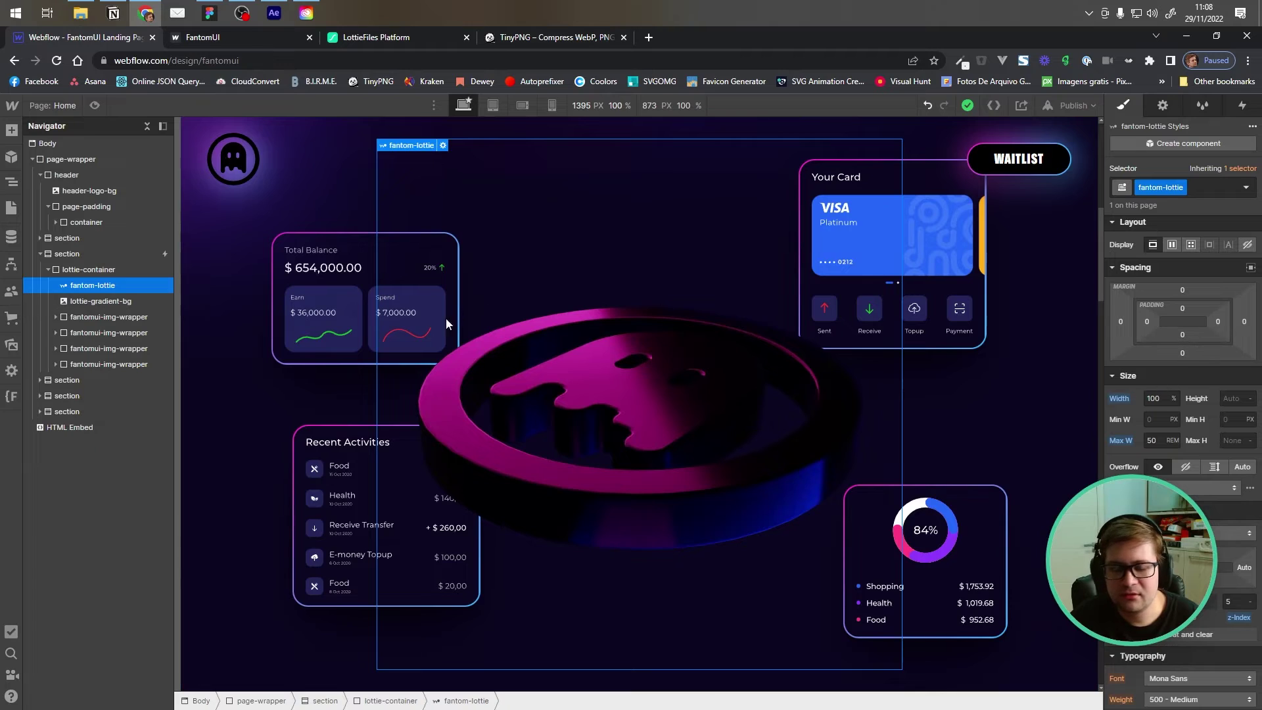
left_click(101, 271)
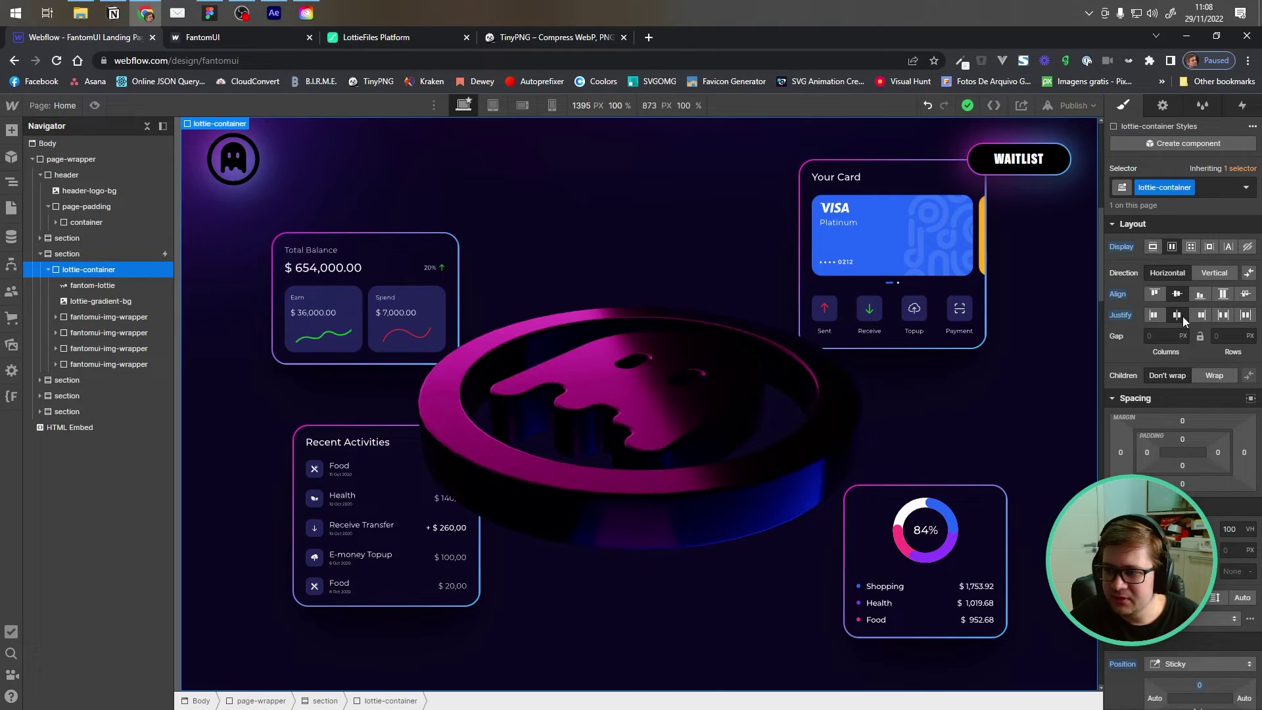
left_click(664, 400)
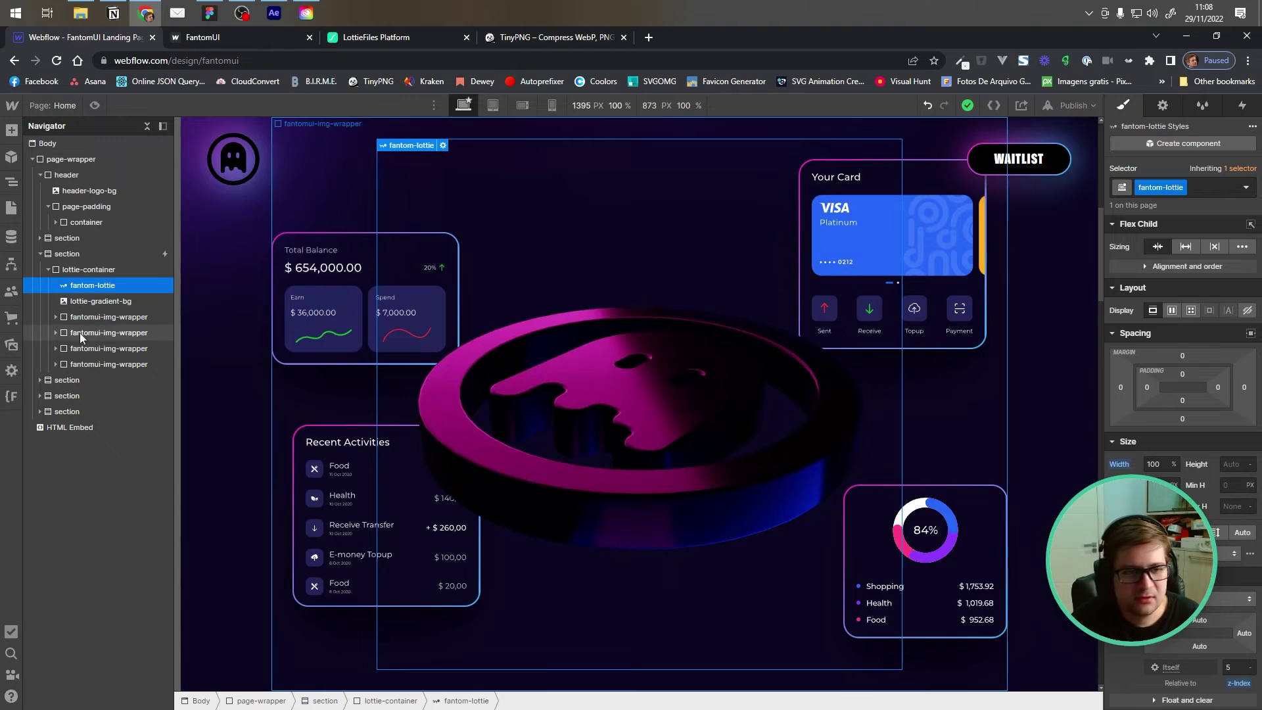
Step: Select lottie-gradient-bg, try a higher opacity in its effects and return it to 0%
left_click(125, 299)
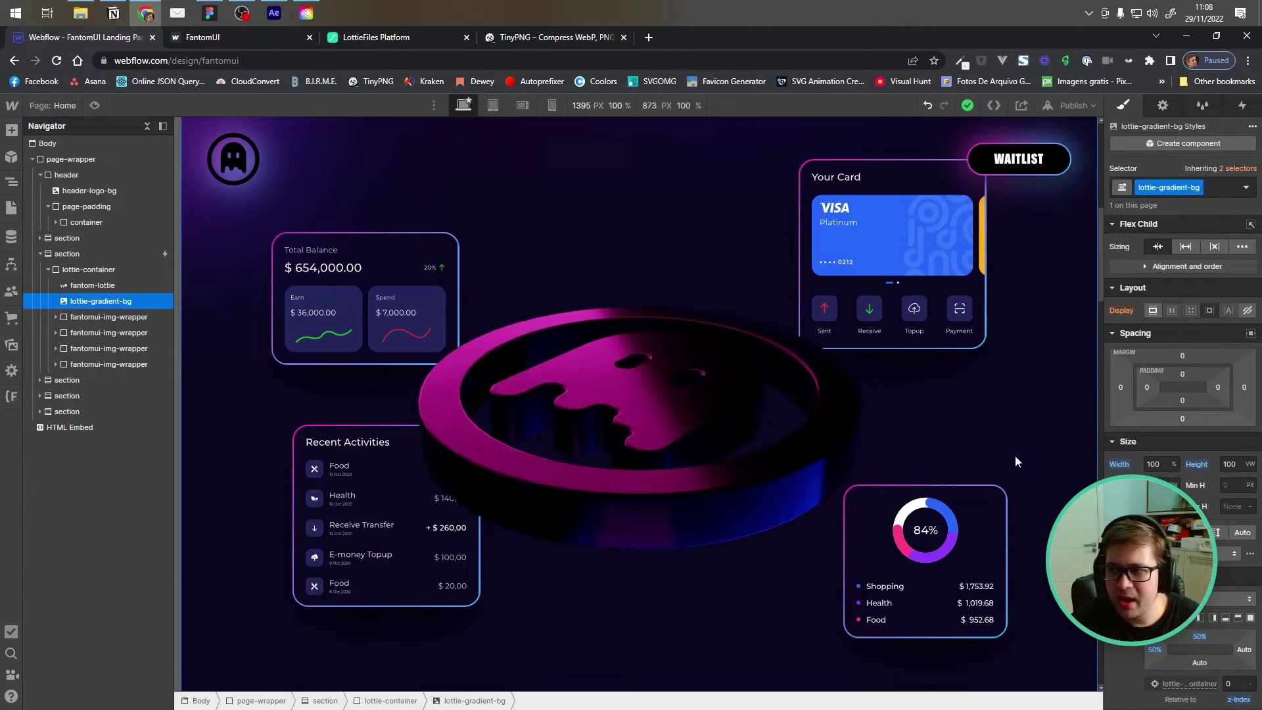
scroll(1176, 512, "down", 5)
scroll(1176, 513, "down", 6)
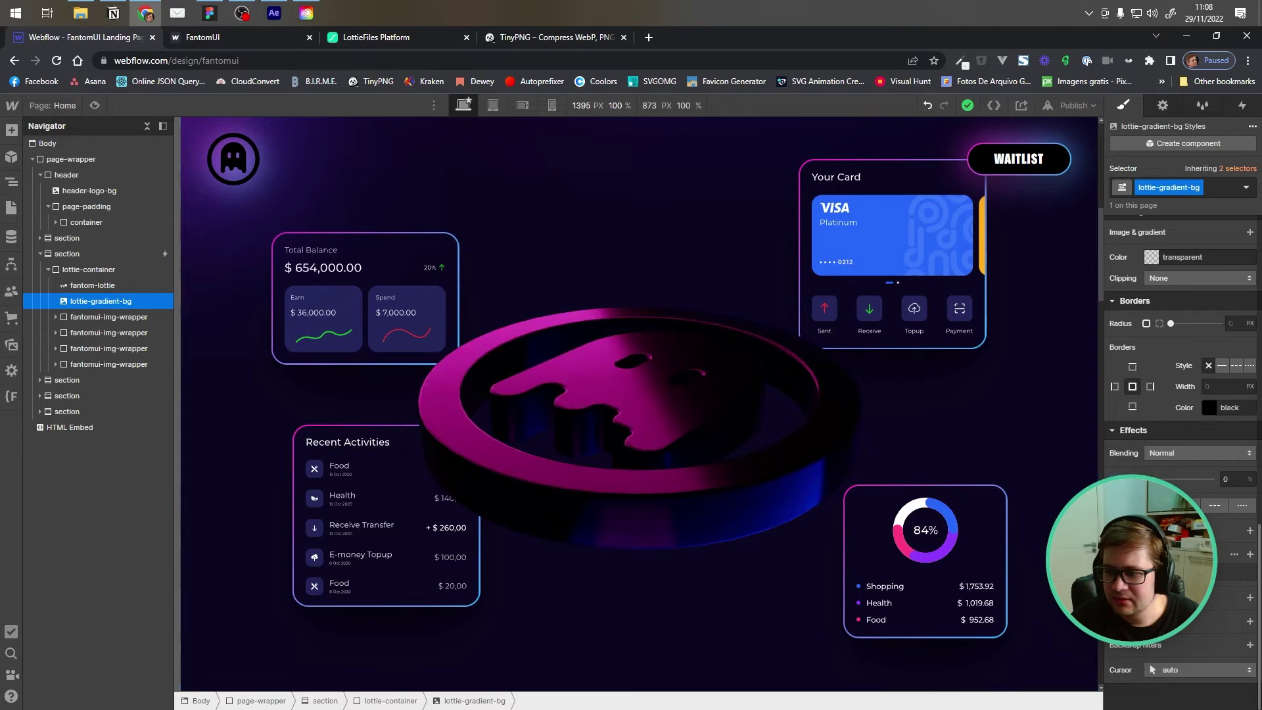
left_click(1213, 479)
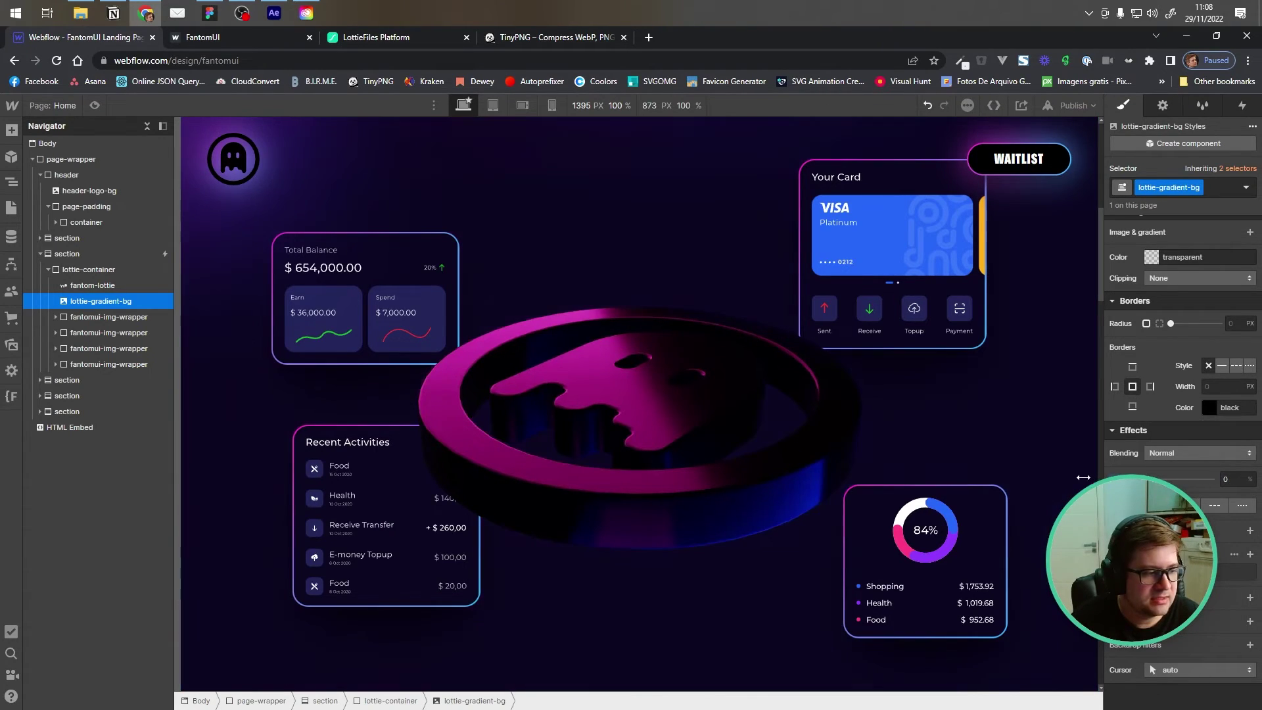
left_click_drag(1237, 479, 1160, 479)
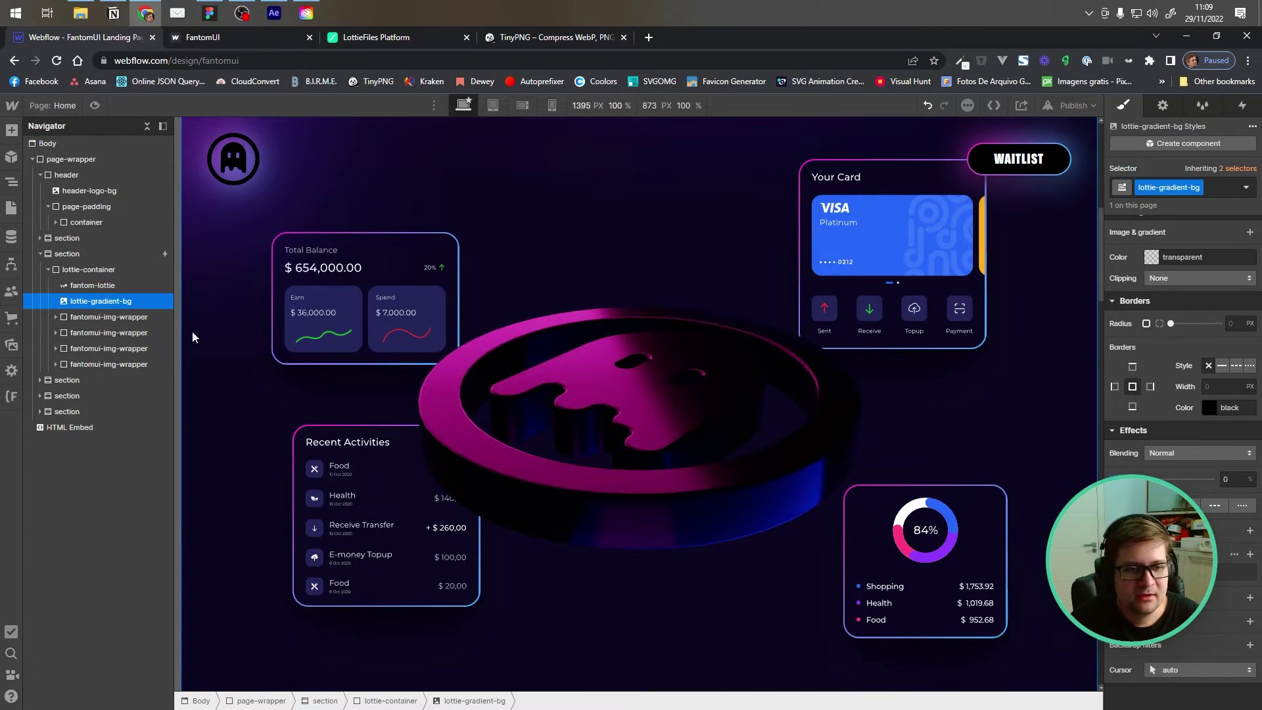
Step: Select the fantomui-img-wrapper elements with combo classes 03 and 02, and review how their cards animate around the logo on the published page
left_click(85, 322)
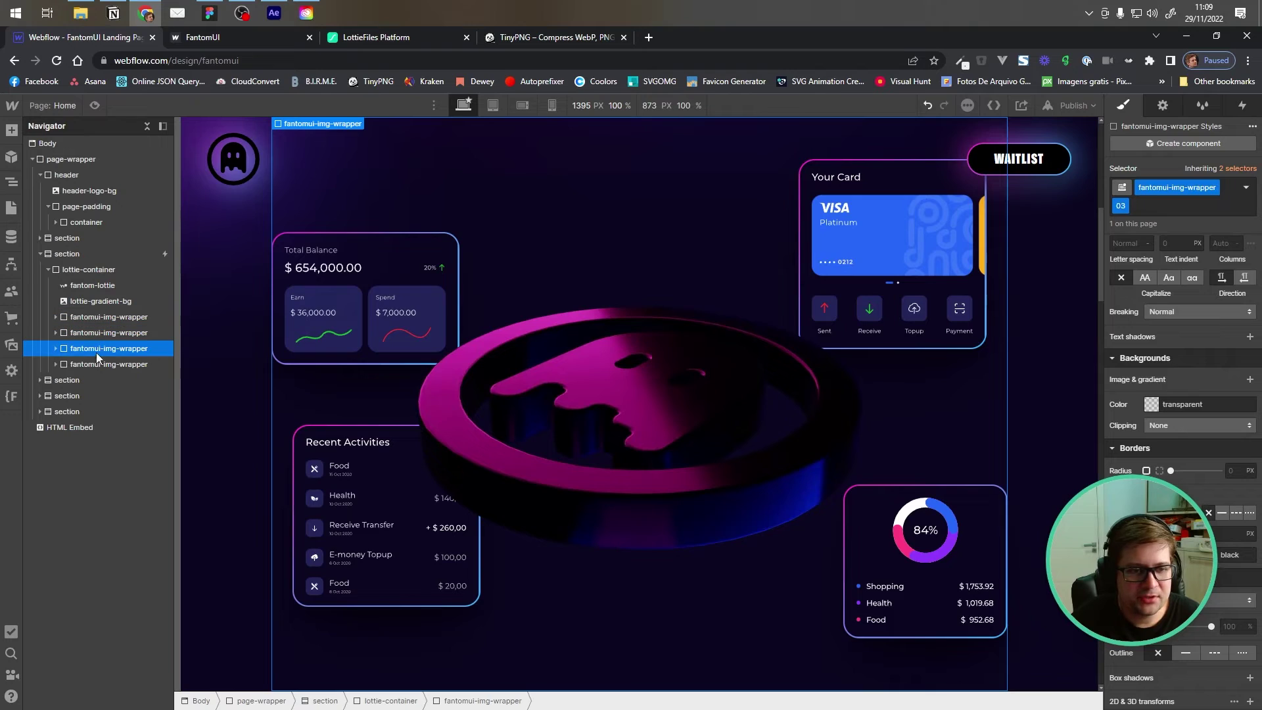
left_click(105, 334)
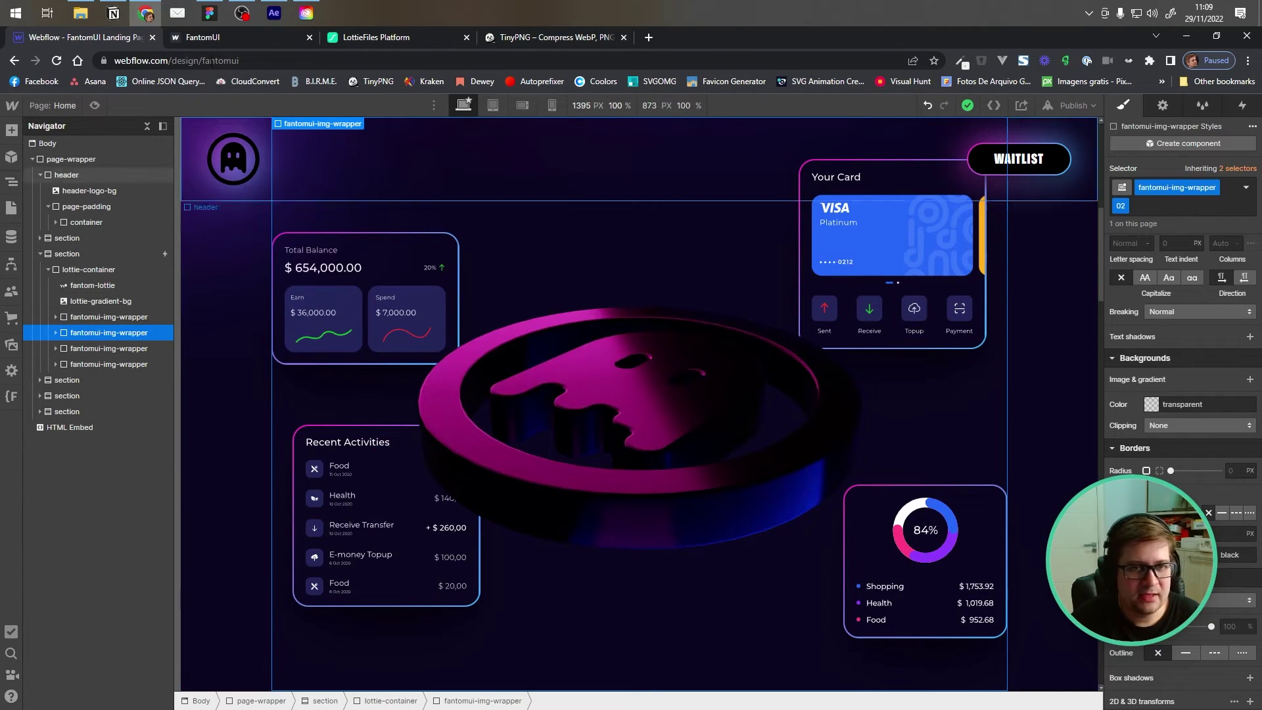
left_click(207, 41)
scroll(741, 374, "down", 5)
scroll(732, 329, "down", 5)
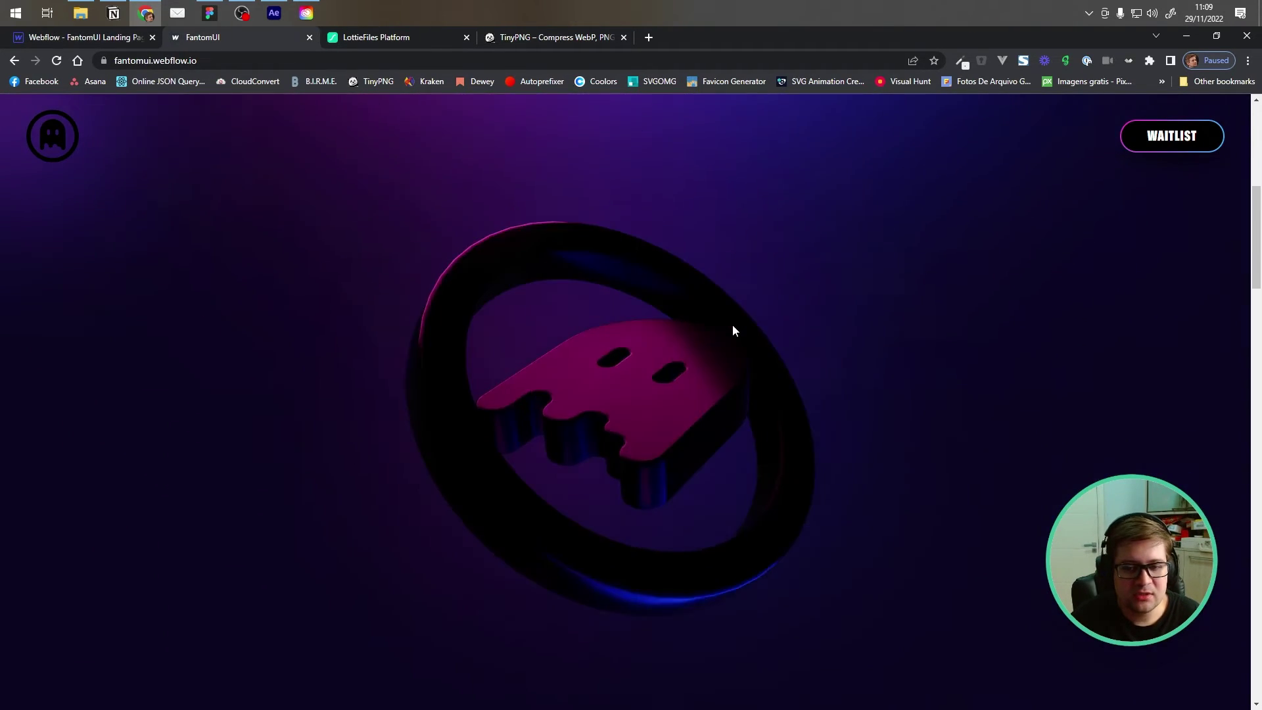
scroll(729, 326, "down", 5)
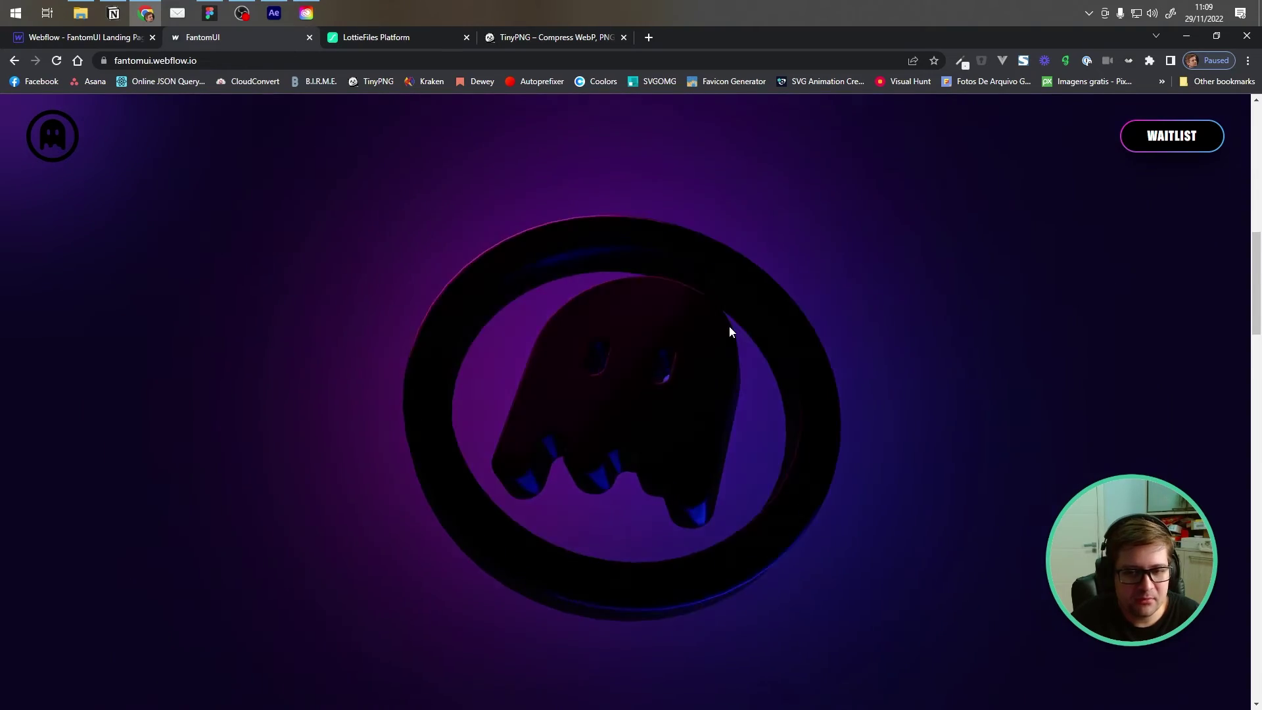
scroll(727, 326, "up", 5)
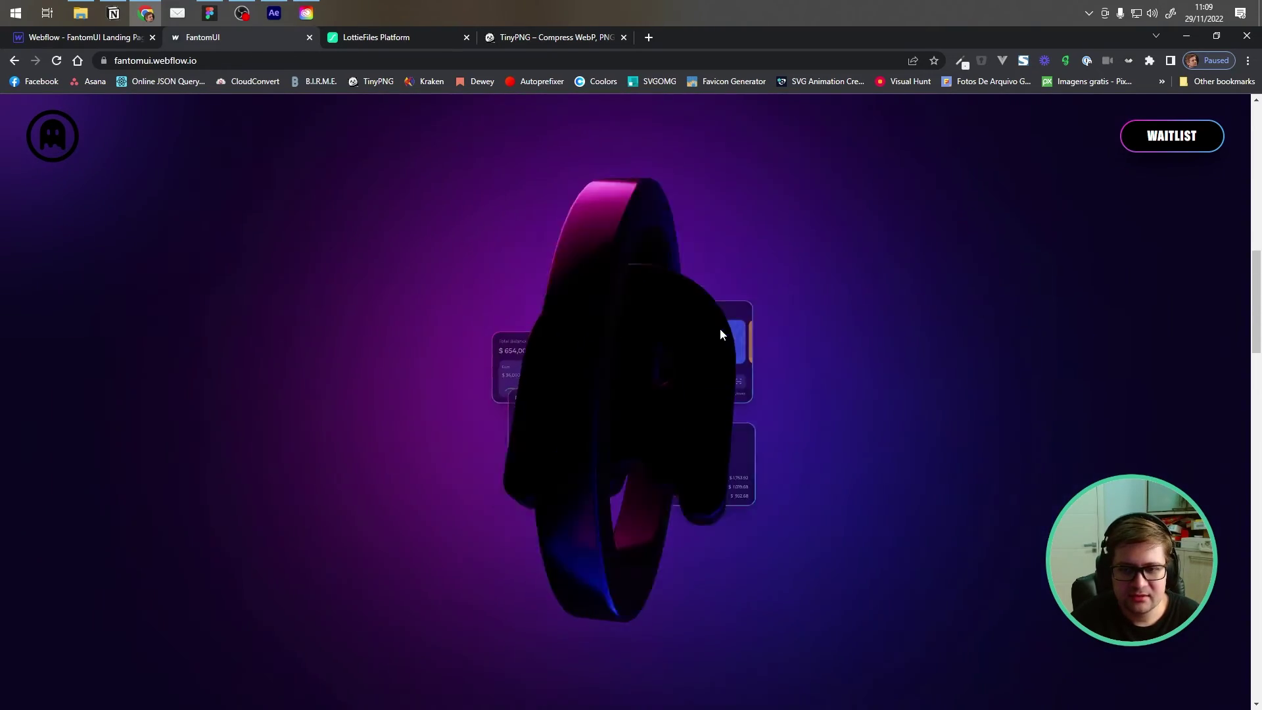
scroll(716, 330, "down", 5)
scroll(788, 296, "down", 3)
scroll(746, 197, "up", 3)
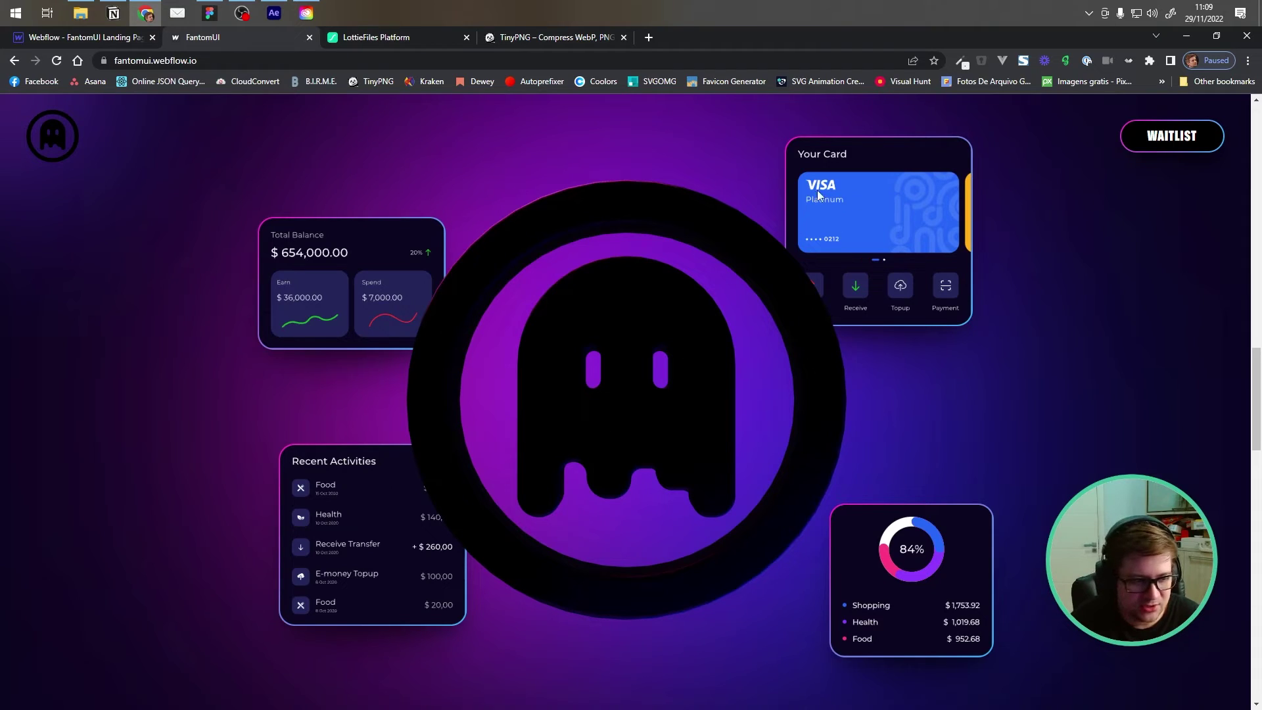
Step: Back in the Designer, expand the second fantomui-img-wrapper and examine the layout and position styles of the wrapper and its nested fantomui-img
left_click(51, 40)
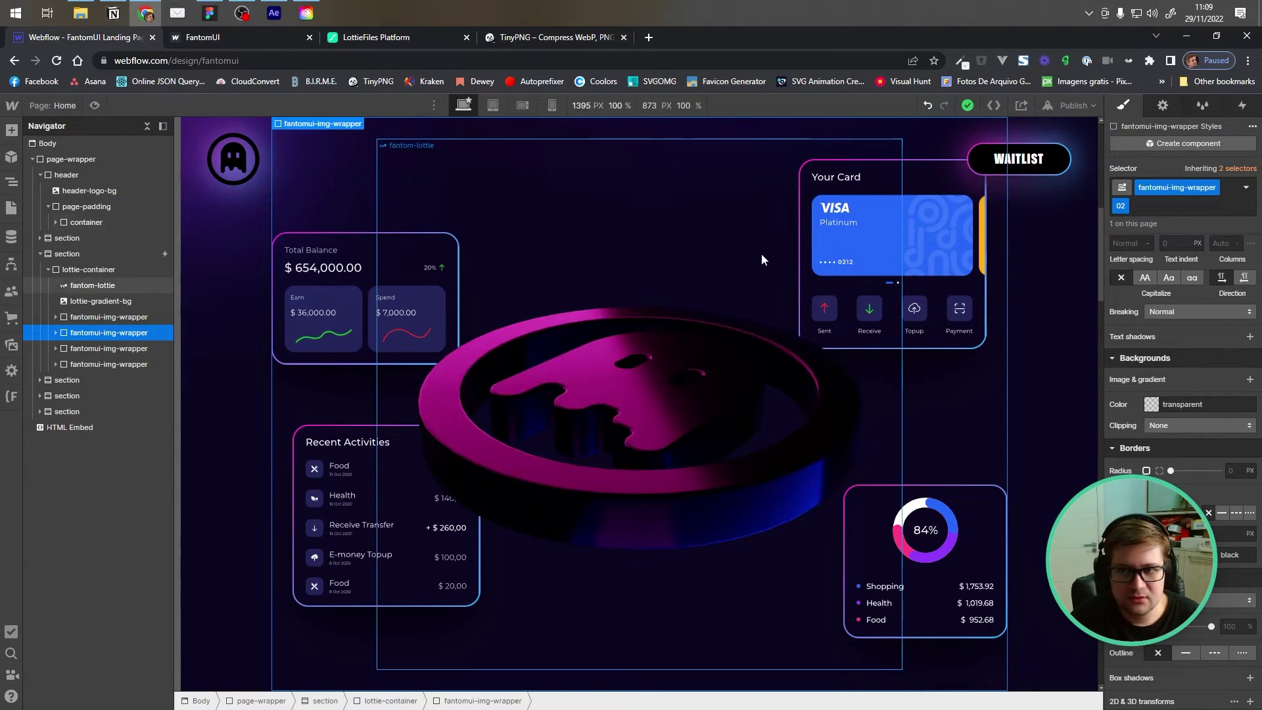
left_click(56, 332)
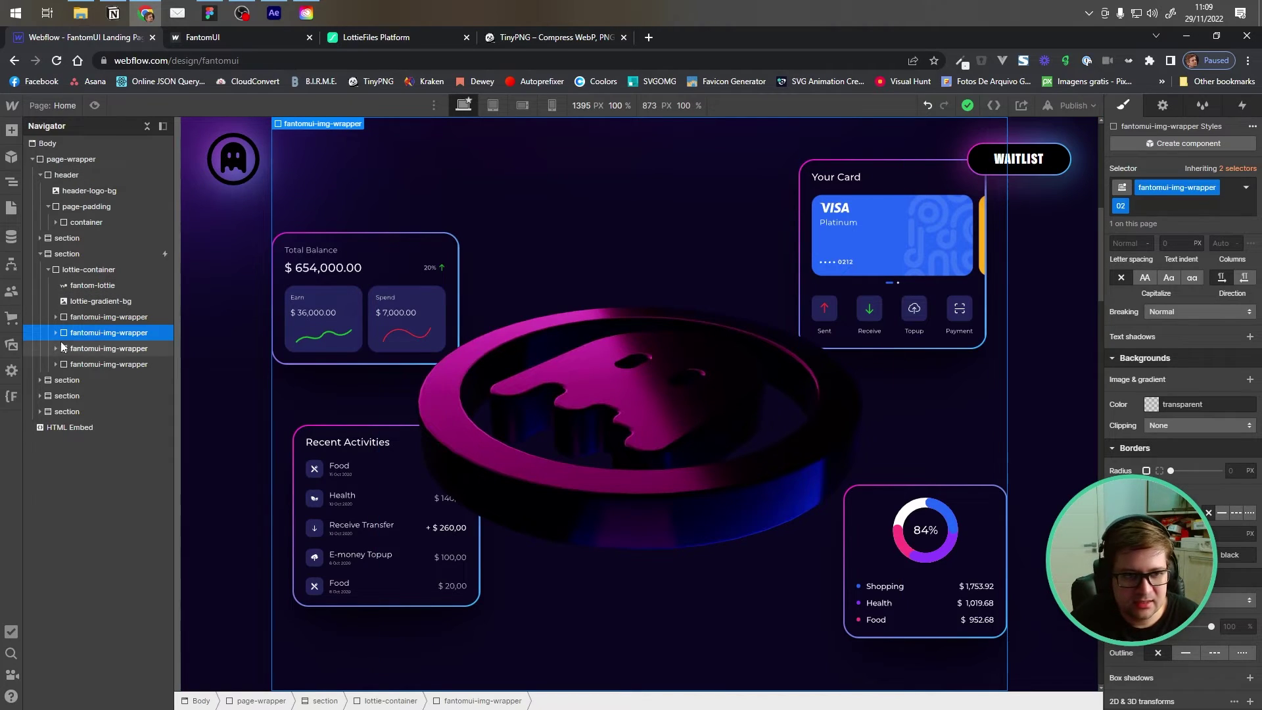
left_click(92, 346)
left_click(63, 349)
left_click(104, 365)
left_click(64, 349)
scroll(1184, 335, "up", 15)
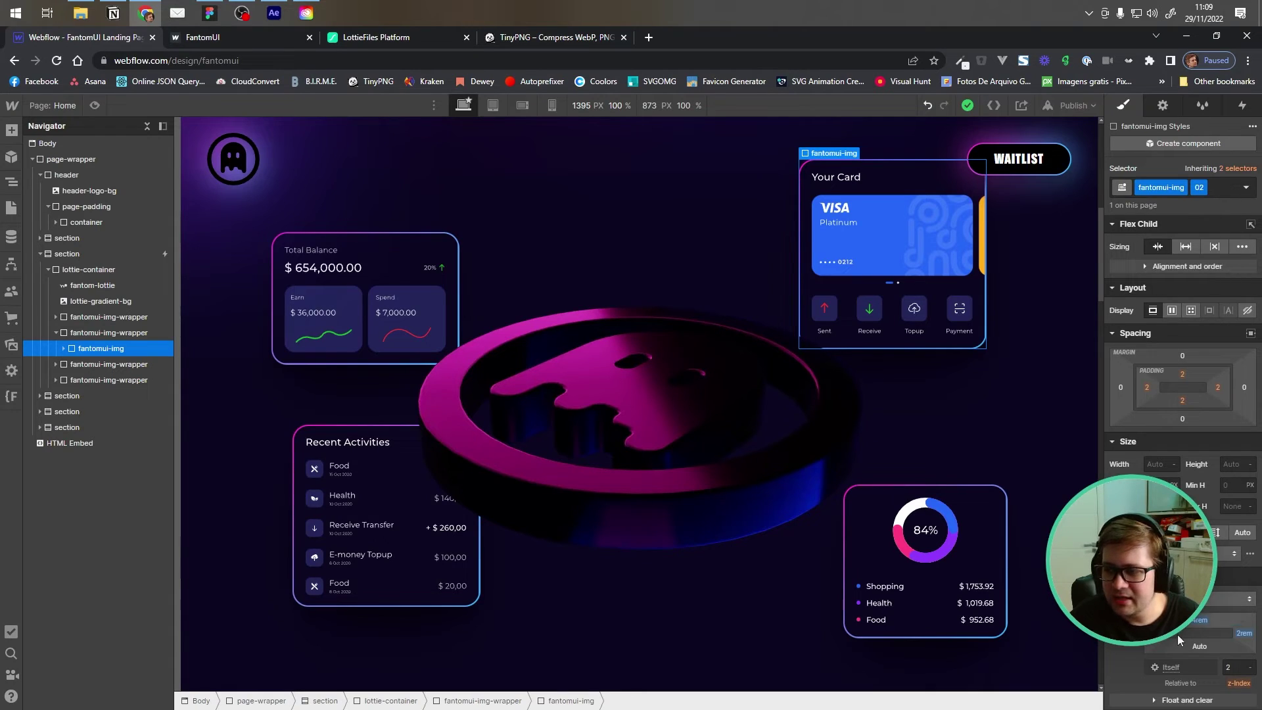
left_click(90, 333)
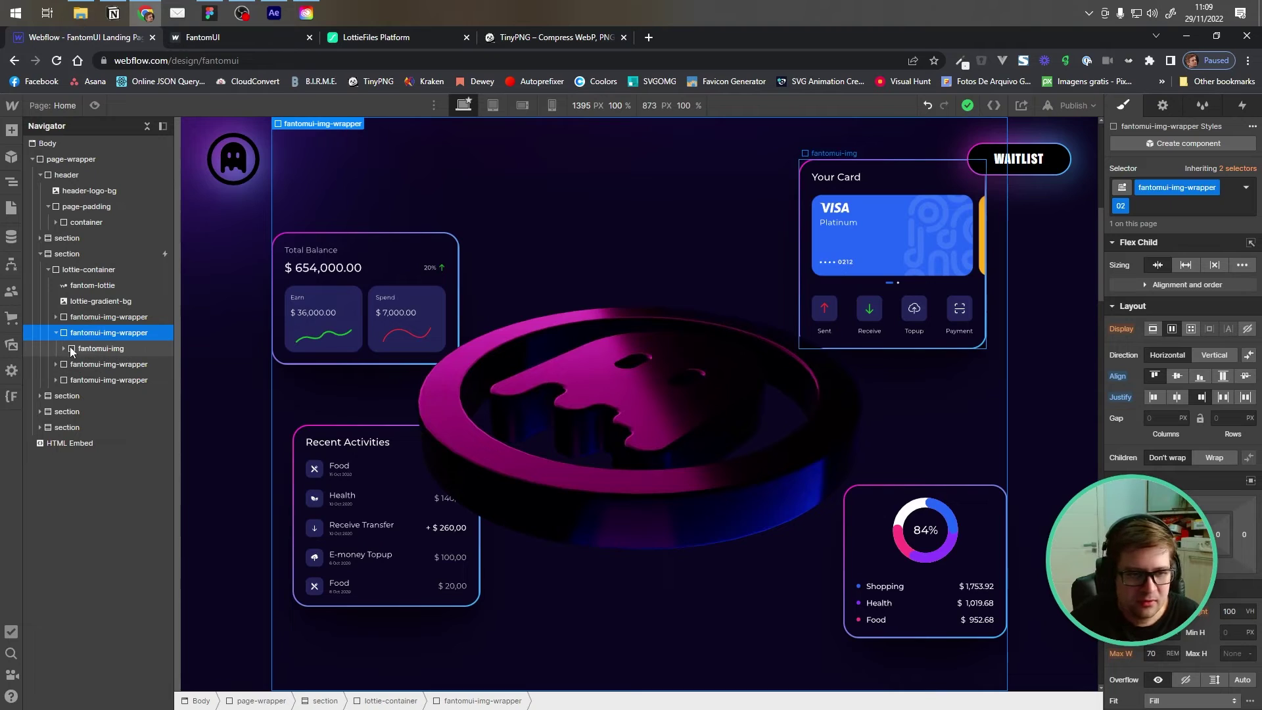
left_click(88, 343)
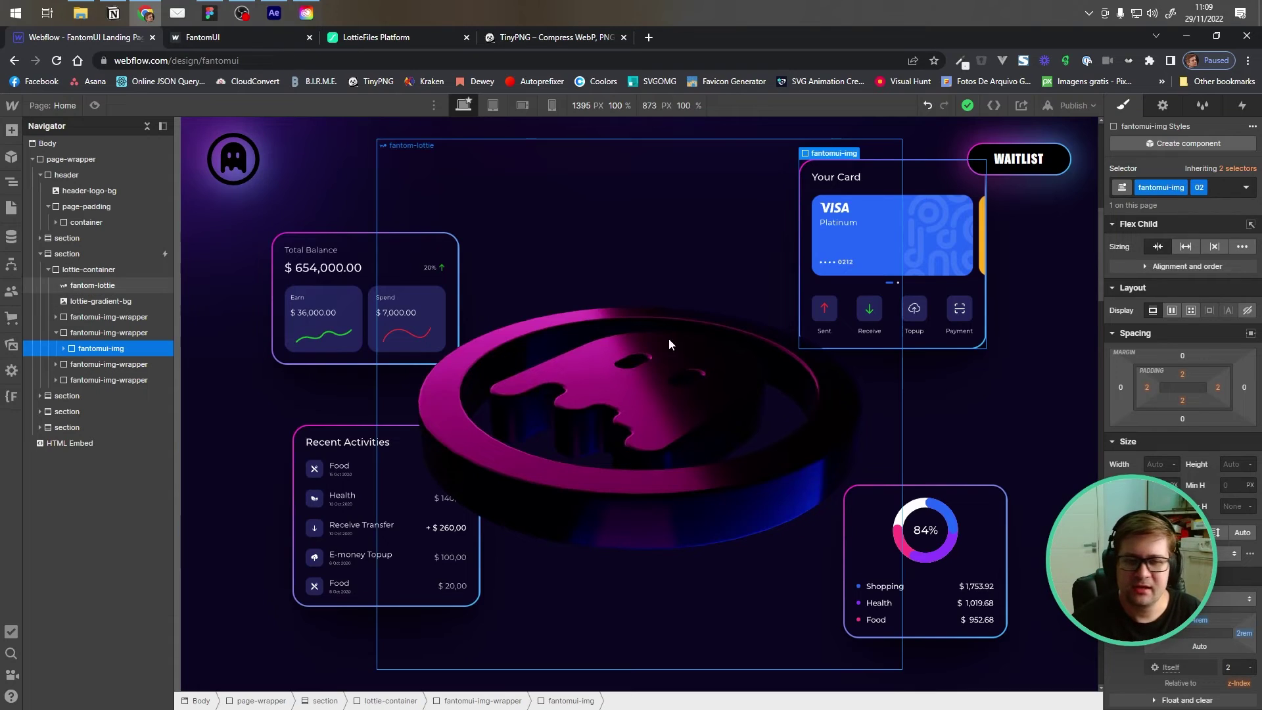
Step: Open the lottie section's While scrolling in view interaction, examine the scroll actions of UI Elements Animation and close the animation editor
left_click(105, 253)
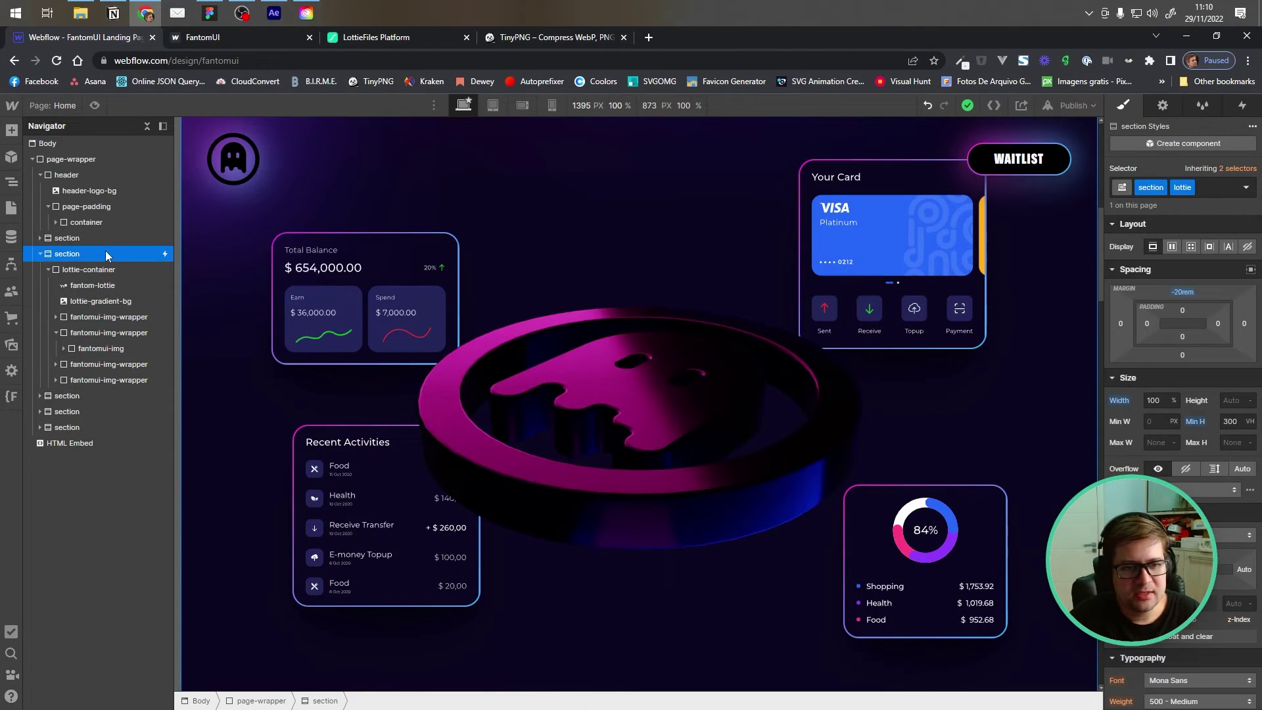
left_click(1241, 106)
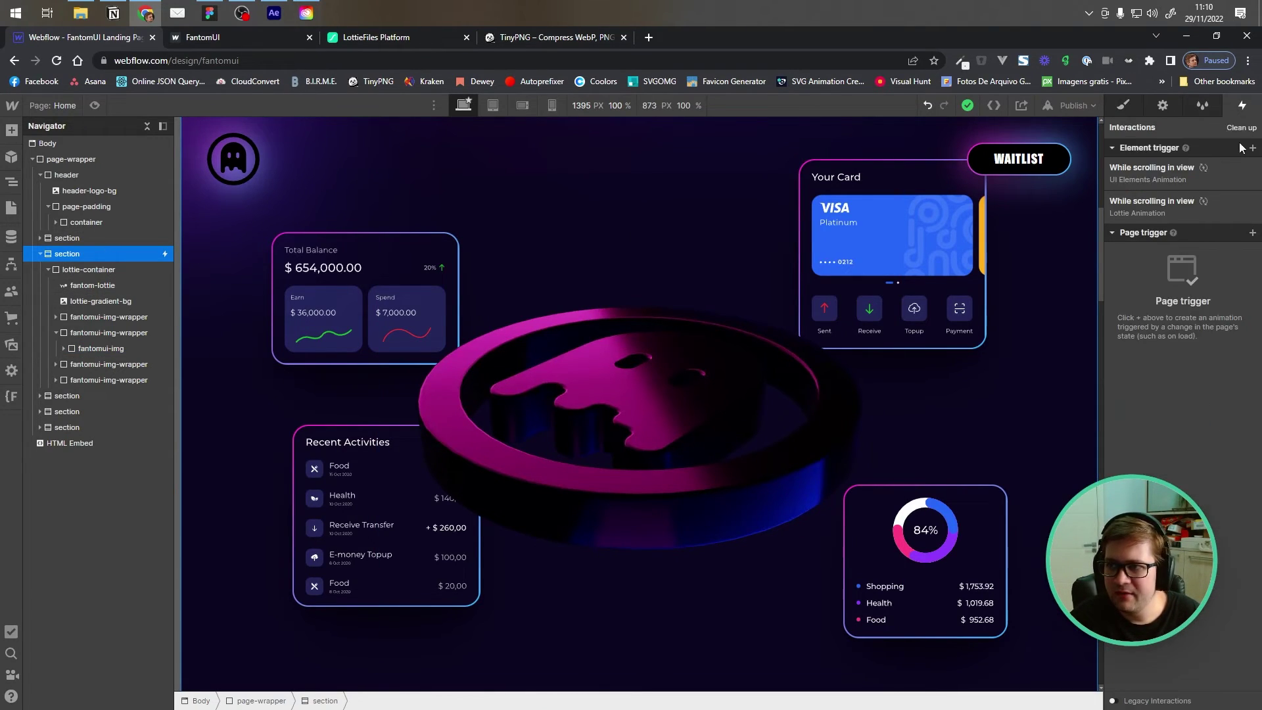
left_click(1150, 171)
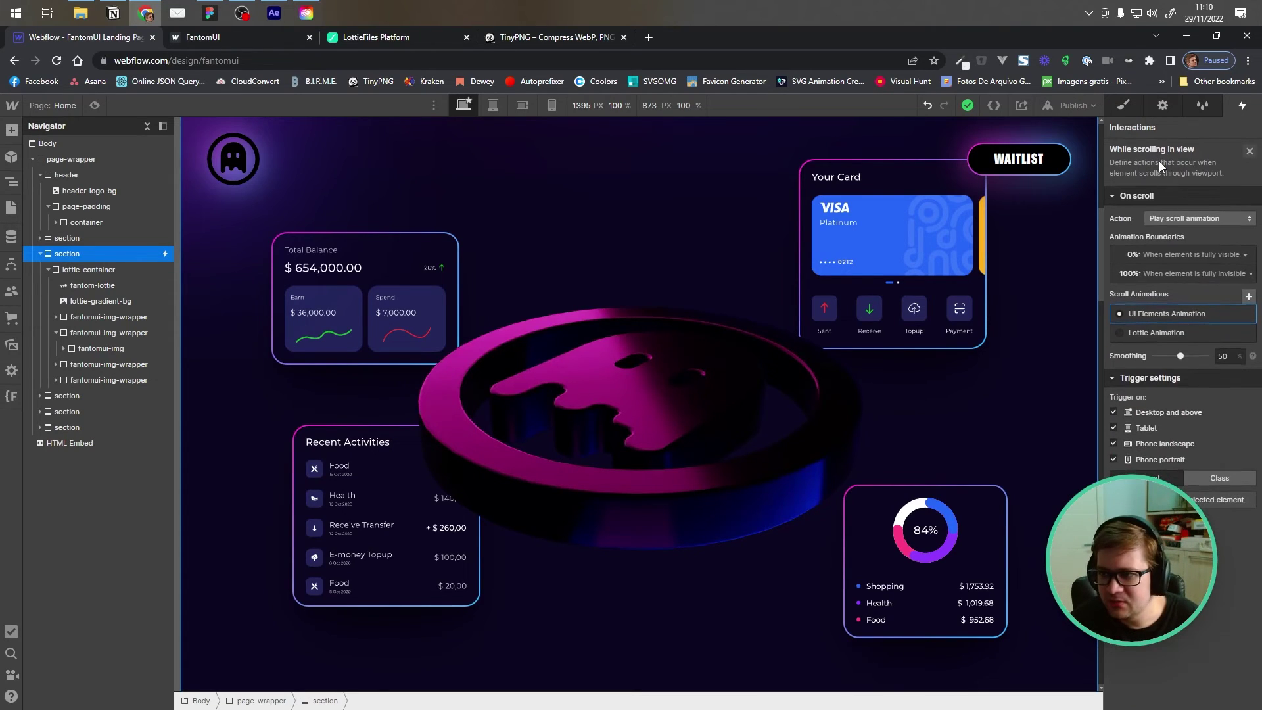
left_click(1155, 313)
mouse_move(1099, 234)
left_mouse_down()
mouse_move(1098, 176)
mouse_move(1107, 243)
mouse_move(1093, 297)
mouse_move(1097, 201)
mouse_move(1078, 335)
mouse_move(1098, 243)
mouse_move(1098, 147)
mouse_move(1056, 340)
mouse_move(1078, 247)
mouse_move(1078, 344)
mouse_move(1094, 292)
mouse_move(1085, 212)
mouse_move(1197, 180)
left_mouse_up()
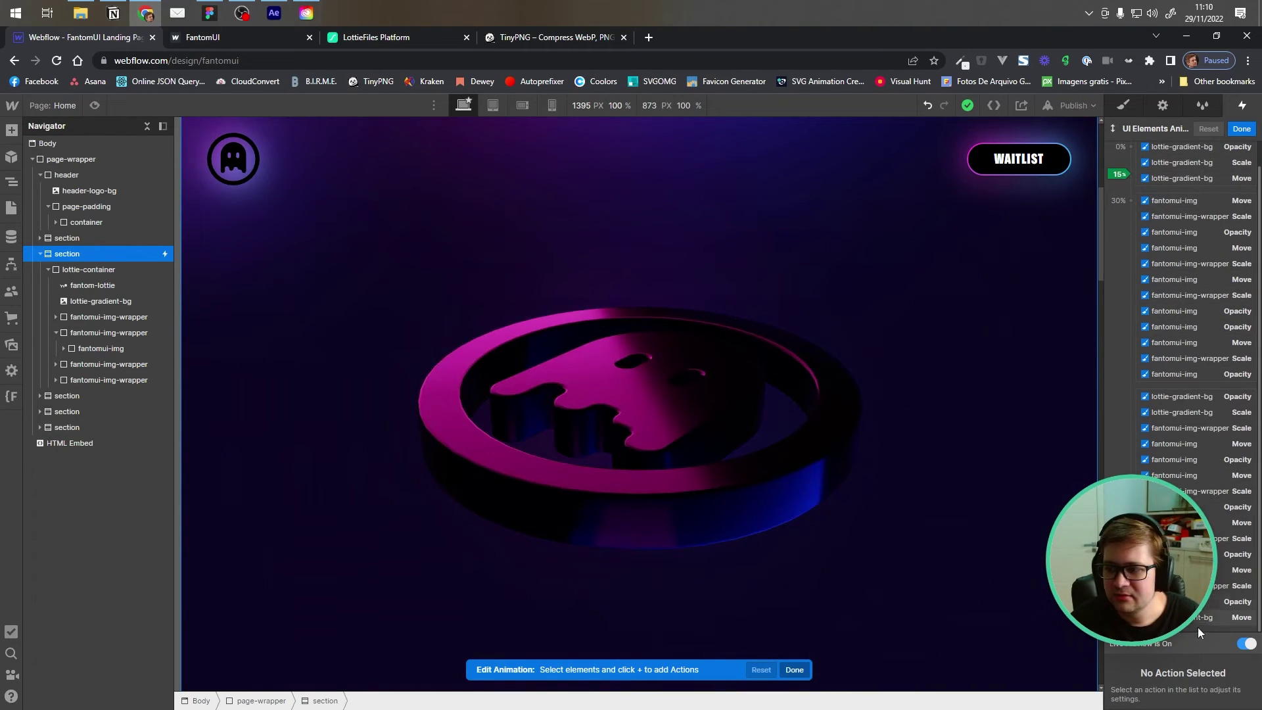
scroll(1209, 460, "up", 1)
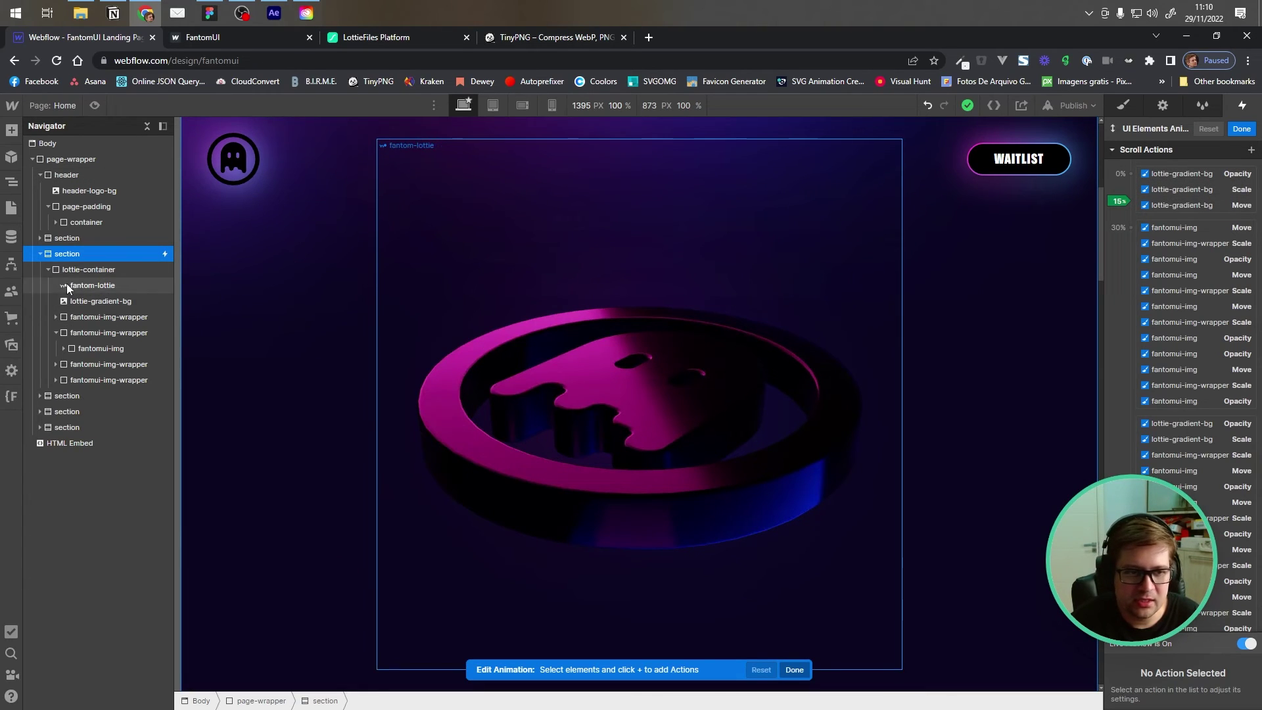
left_click(1241, 129)
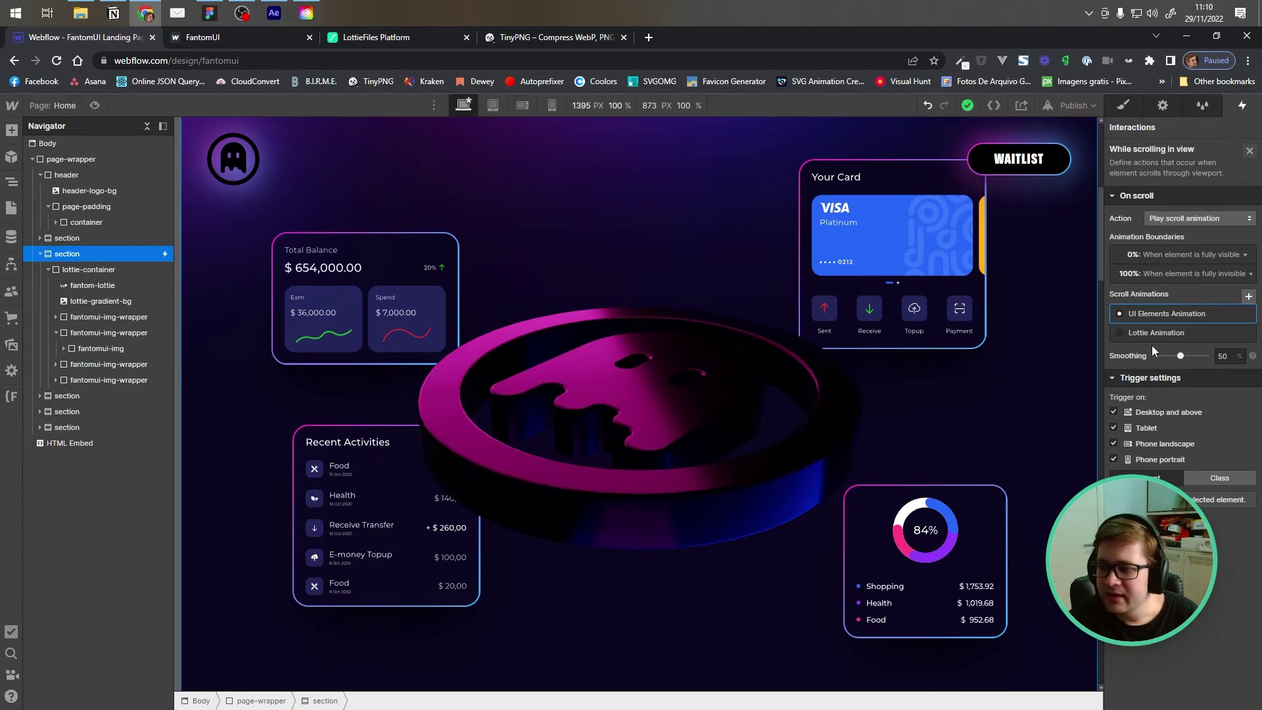
Step: Open the lottie section's scroll interaction that plays Lottie Animation and examine its animation boundaries
left_click(1250, 155)
left_click(1165, 211)
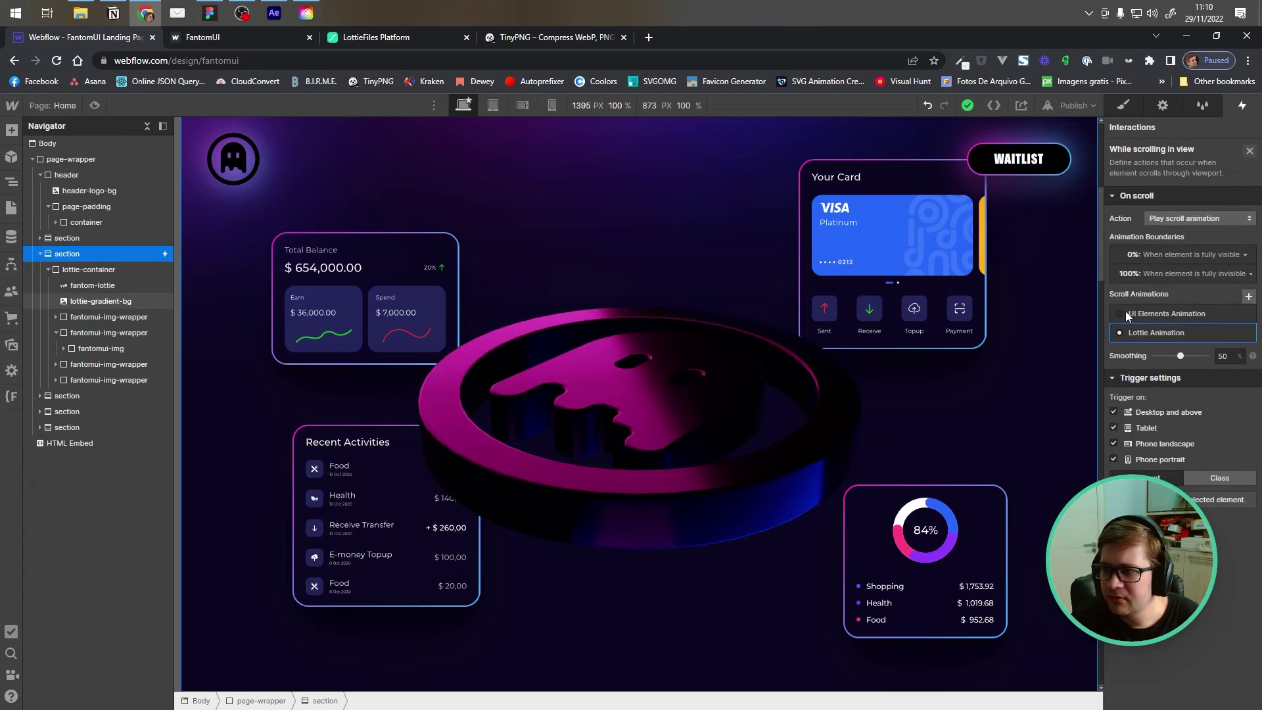
left_click(1192, 255)
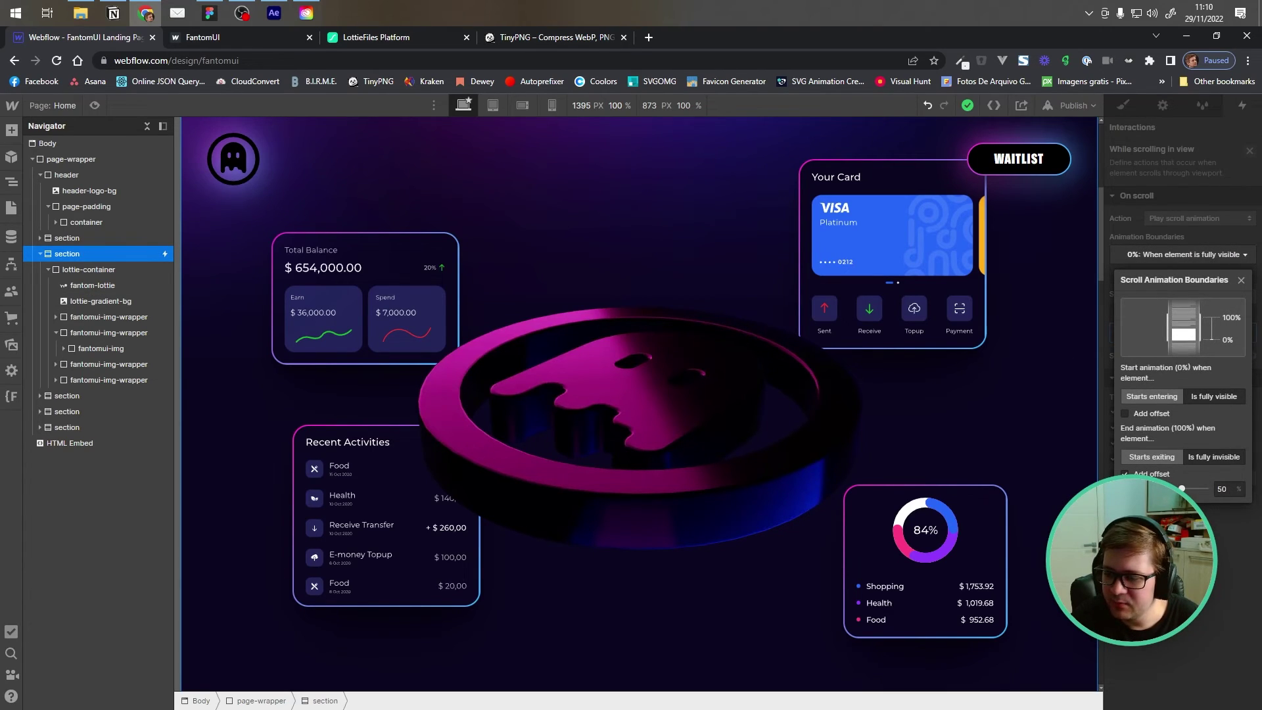
left_click(1161, 235)
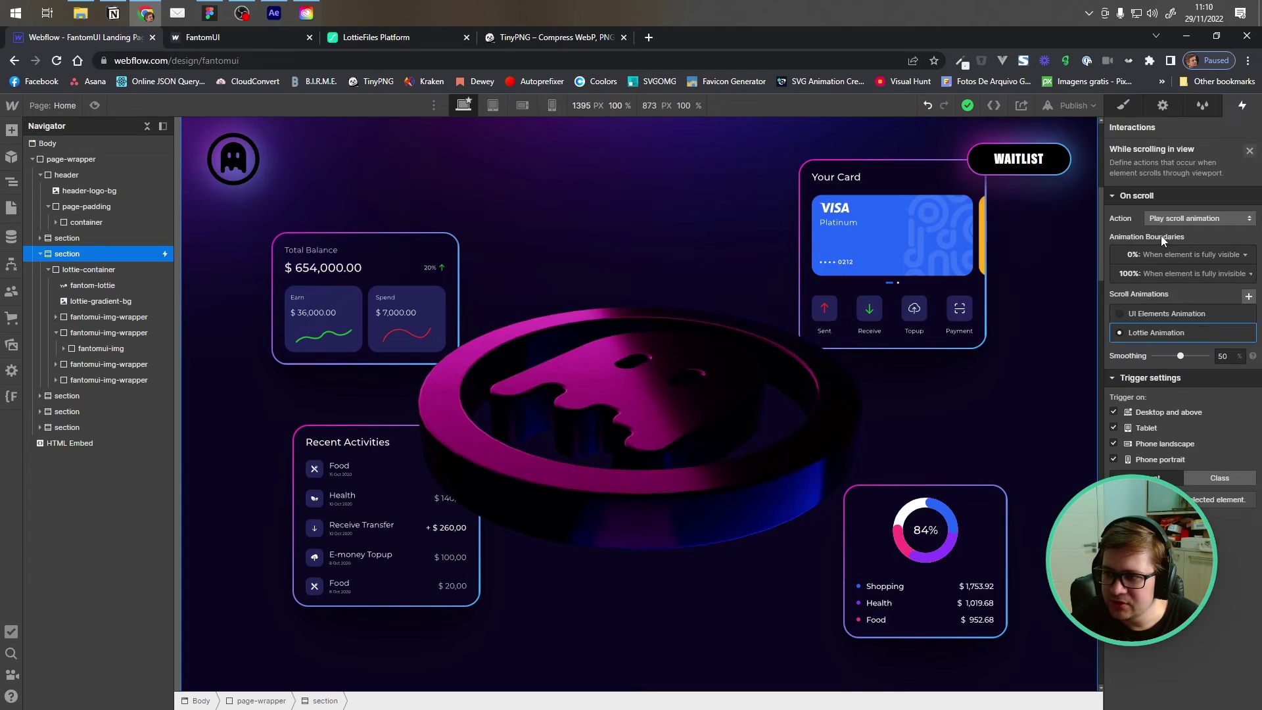
Step: Open Lottie Animation for editing and examine the Lottie values of the fantom-lottie actions at 0% and 100%
mouse_move(1161, 337)
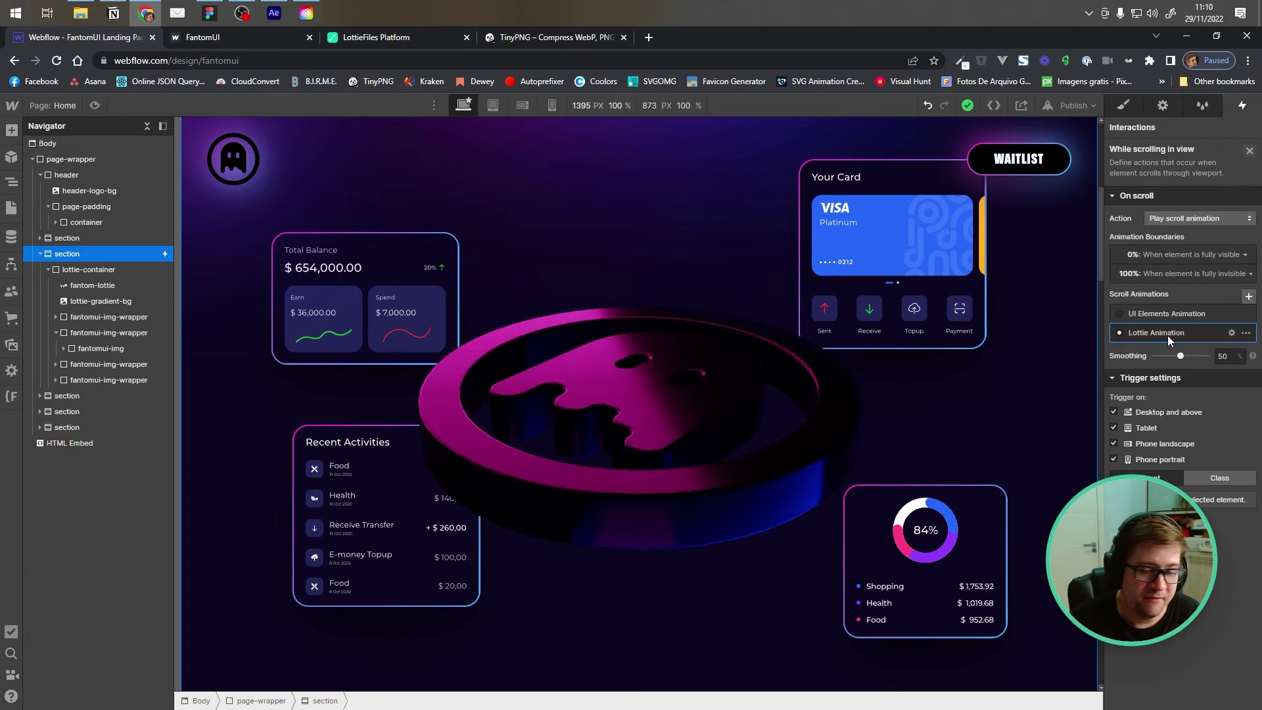
left_click(1168, 335)
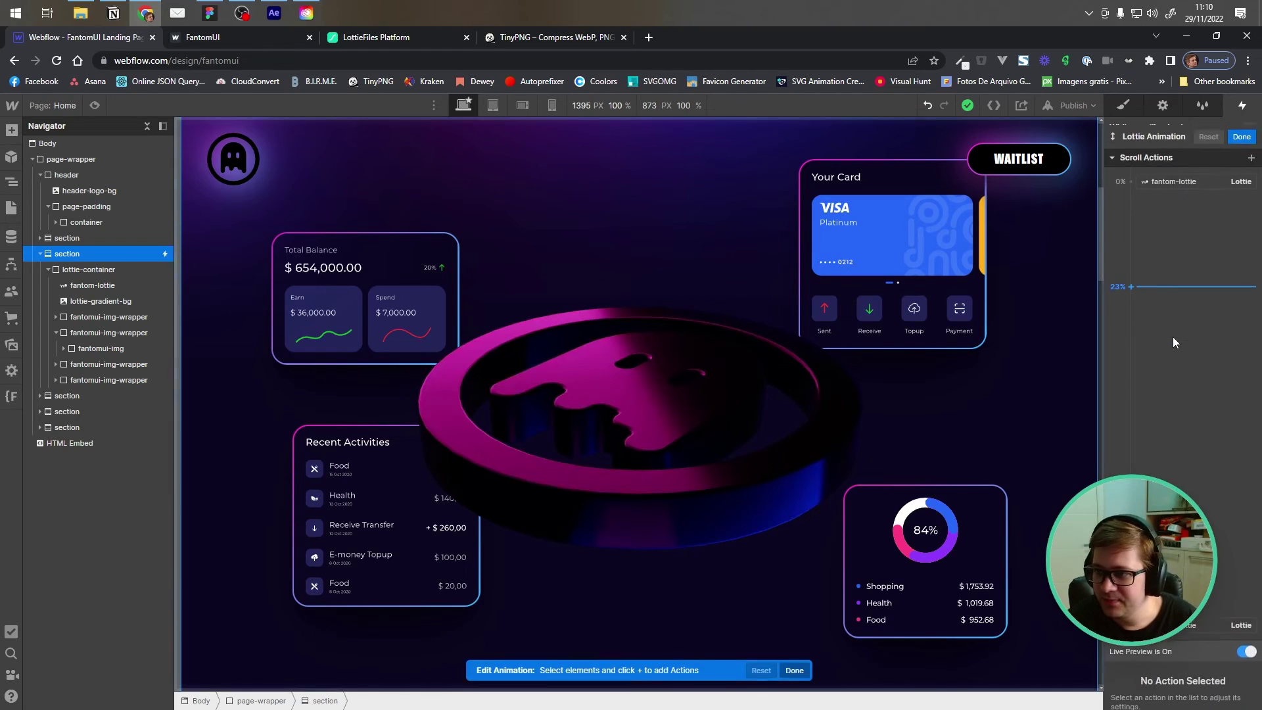
left_click(1174, 172)
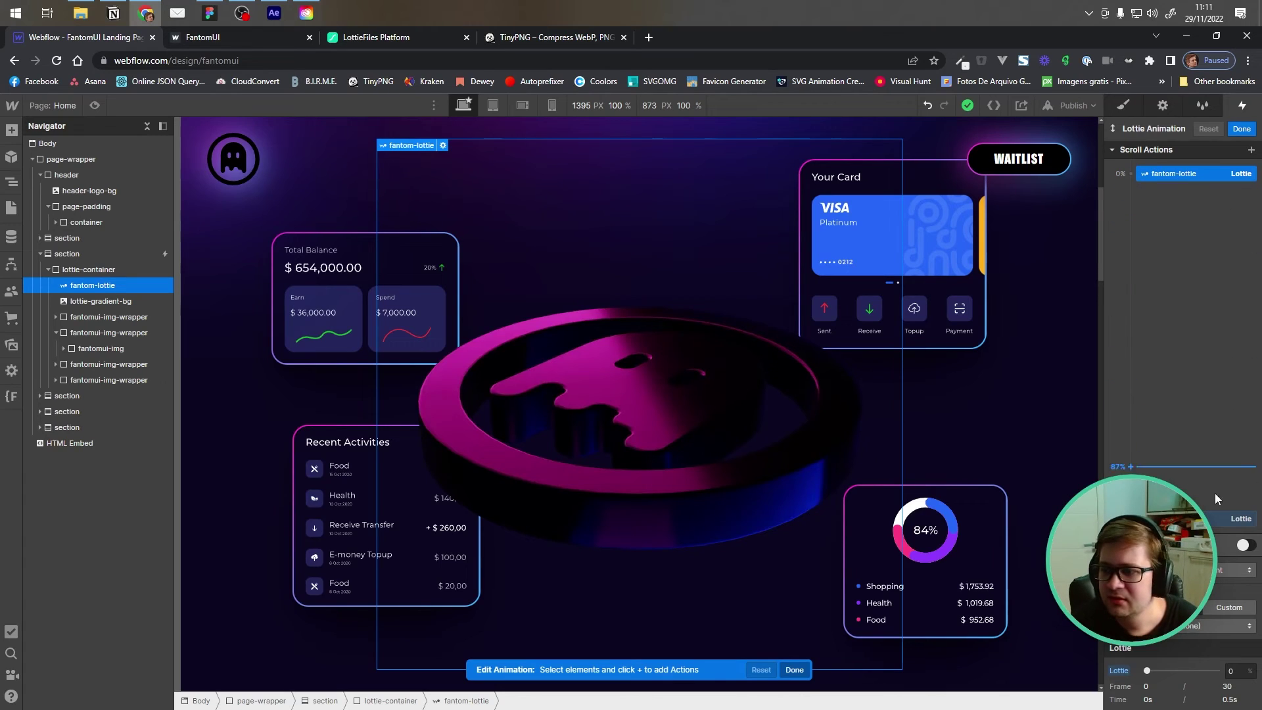
left_click_drag(1147, 671, 1215, 670)
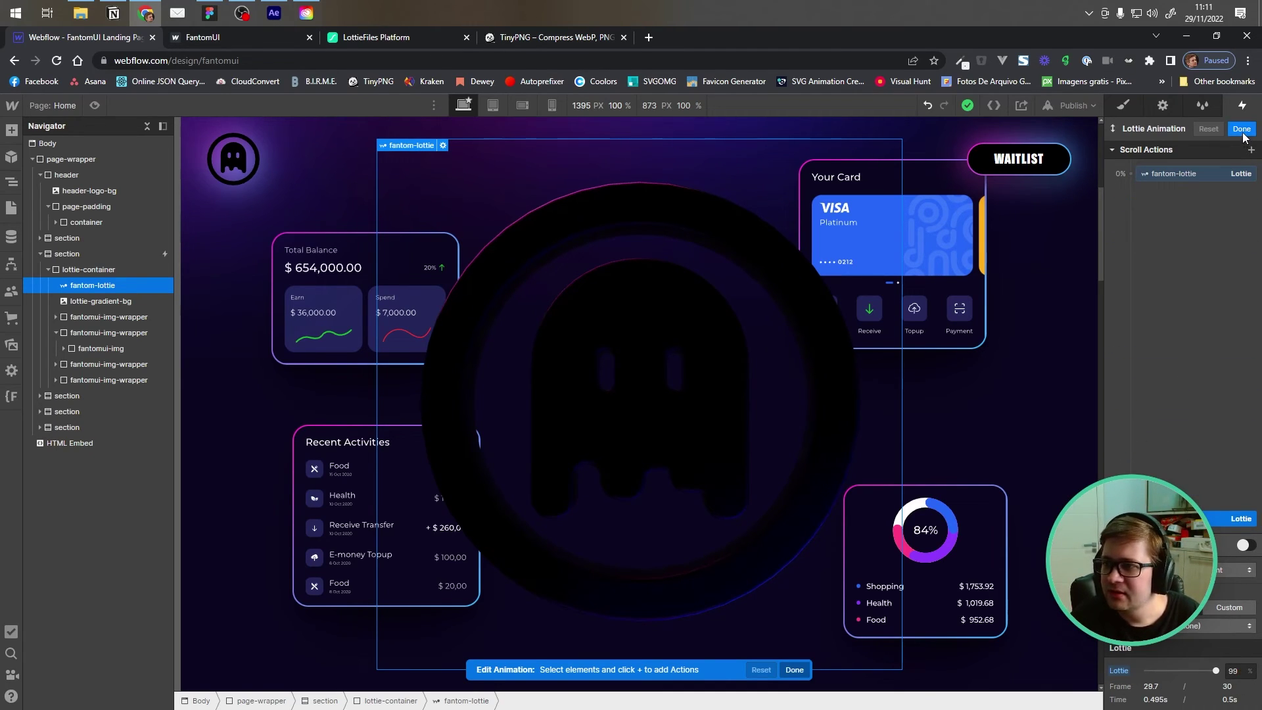
Step: Turn on live preview, check how the logo rotates as the page scrolls, and close the animation editor
left_click(1244, 545)
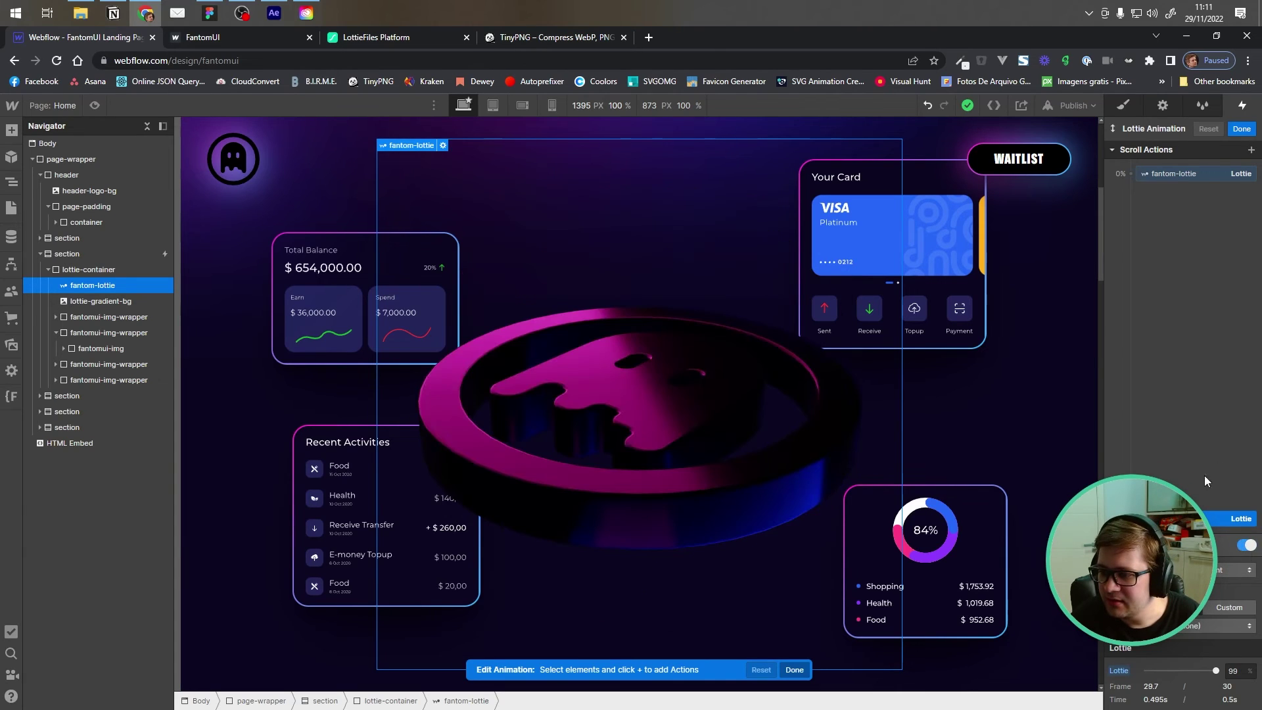
scroll(1099, 263, "down", 3)
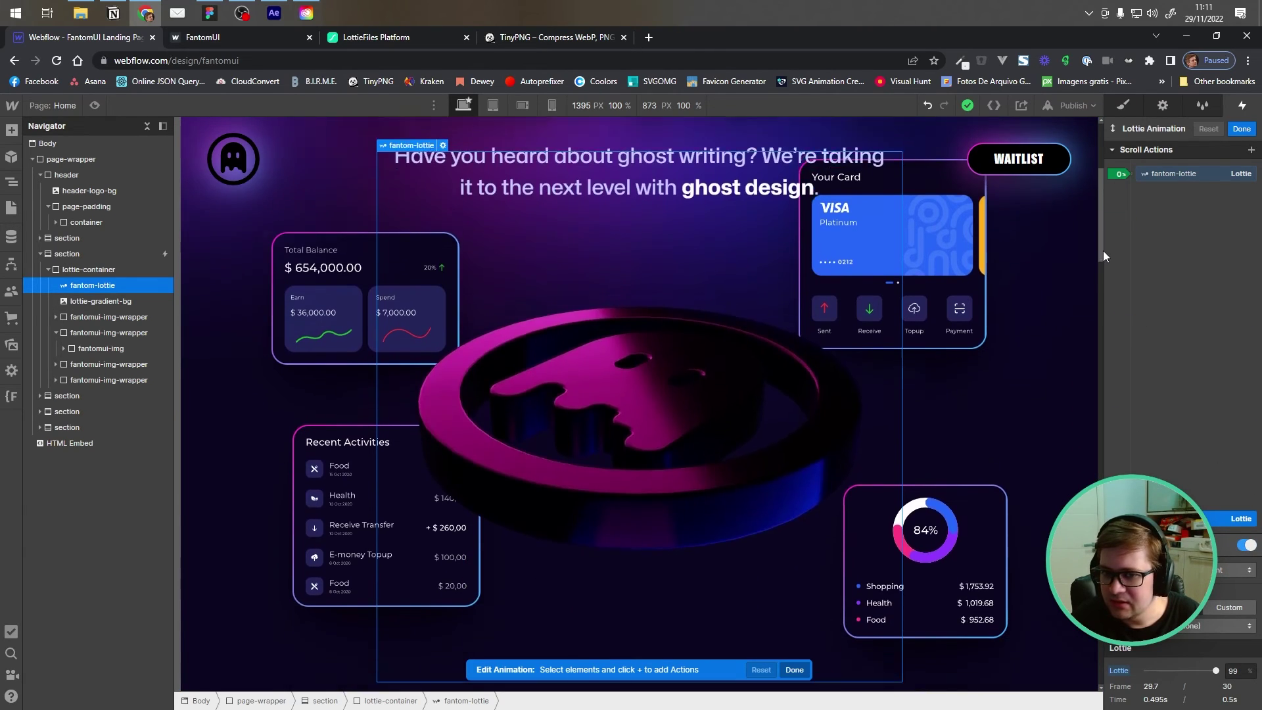
scroll(1078, 405, "down", 2)
scroll(1084, 279, "up", 5)
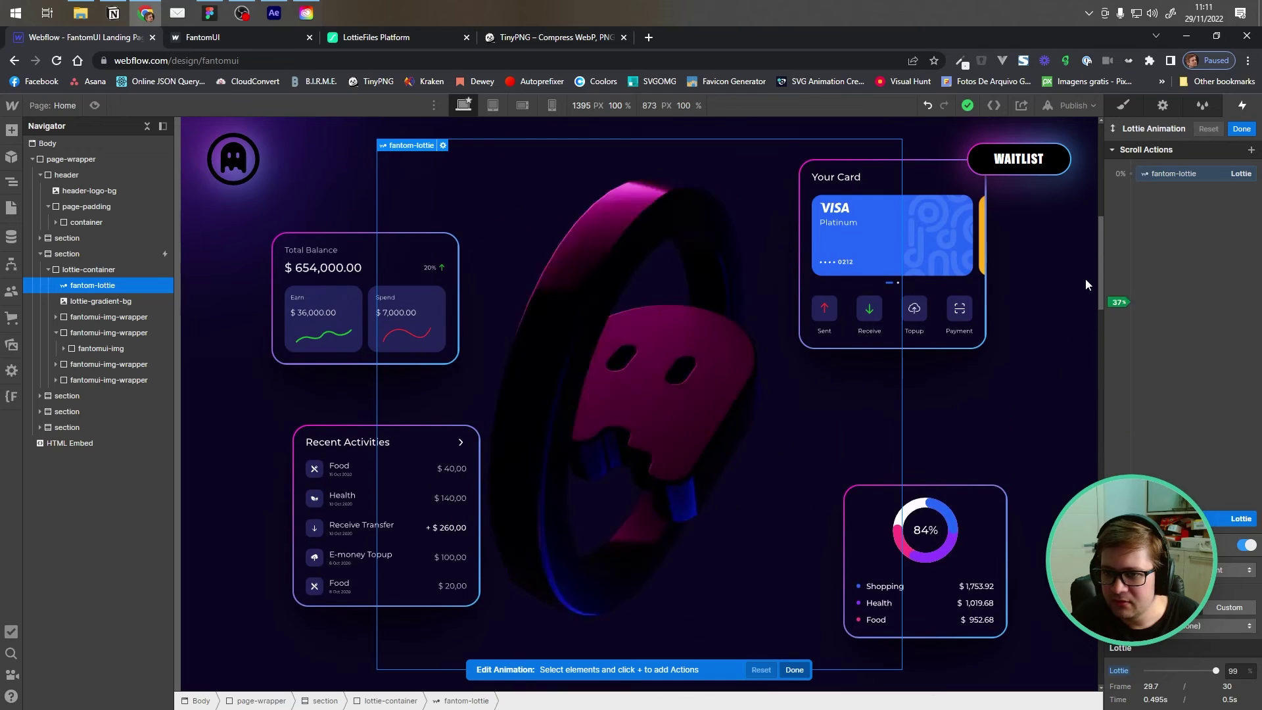
key("Escape")
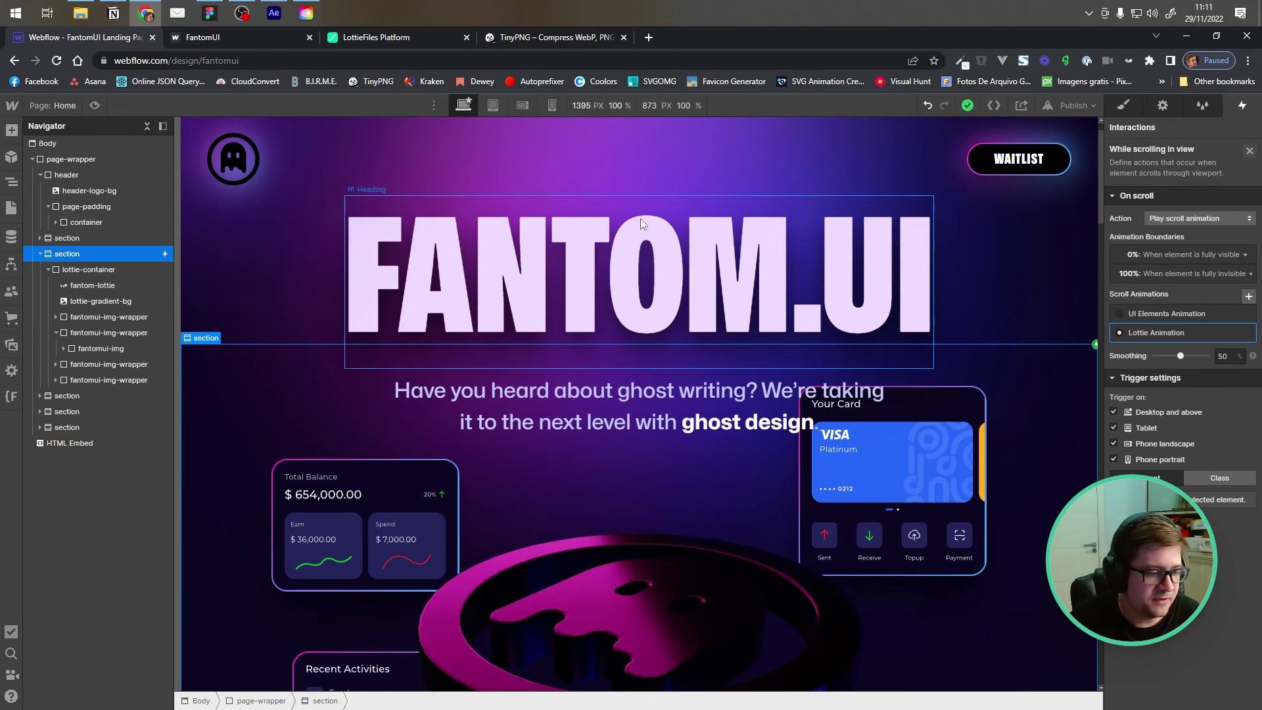
Step: Switch to the published FantomUI page and review the logo rotation and card animation through the lottie section
scroll(469, 234, "down", 4)
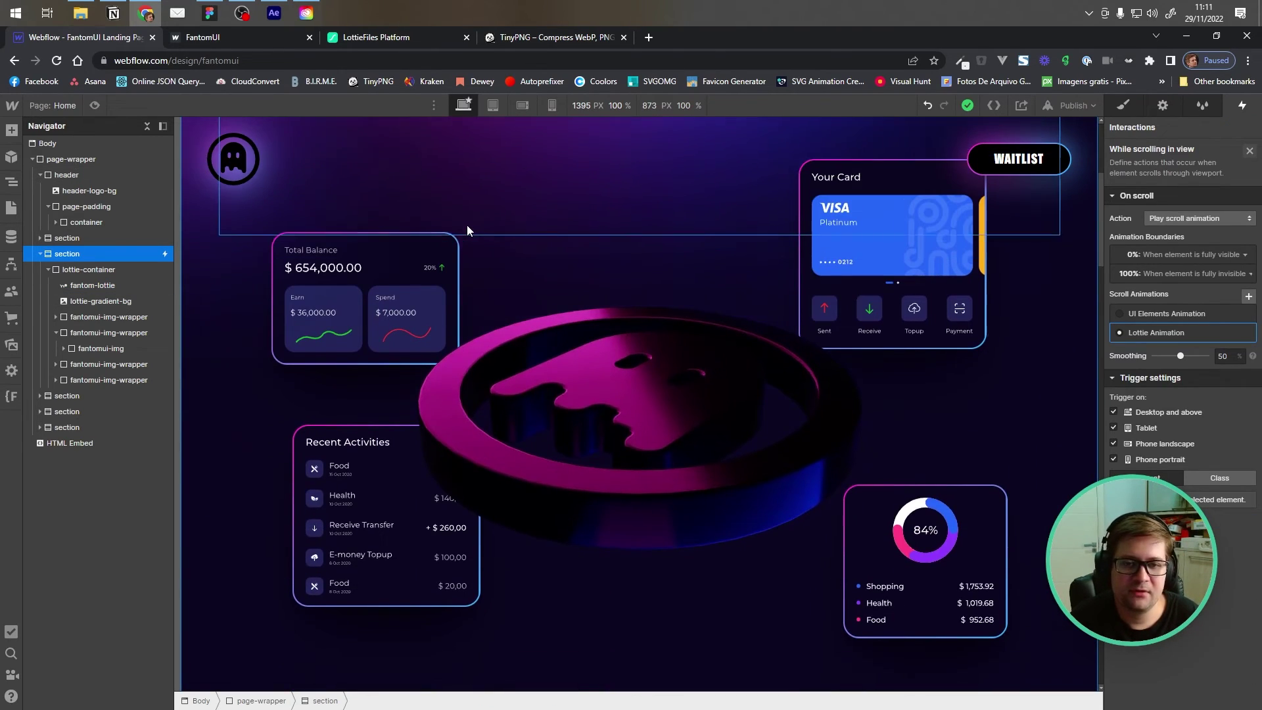
key("ctrl+Tab")
scroll(564, 315, "down", 3)
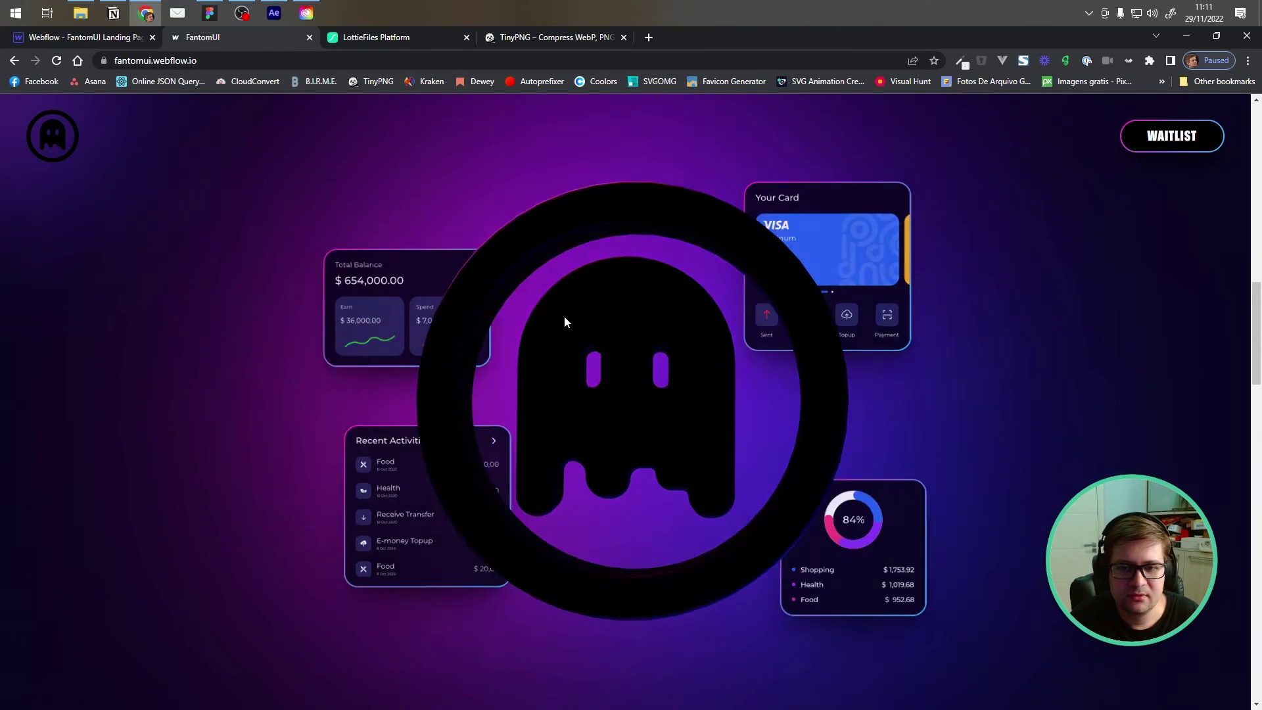
scroll(564, 316, "up", 3)
scroll(566, 316, "down", 1)
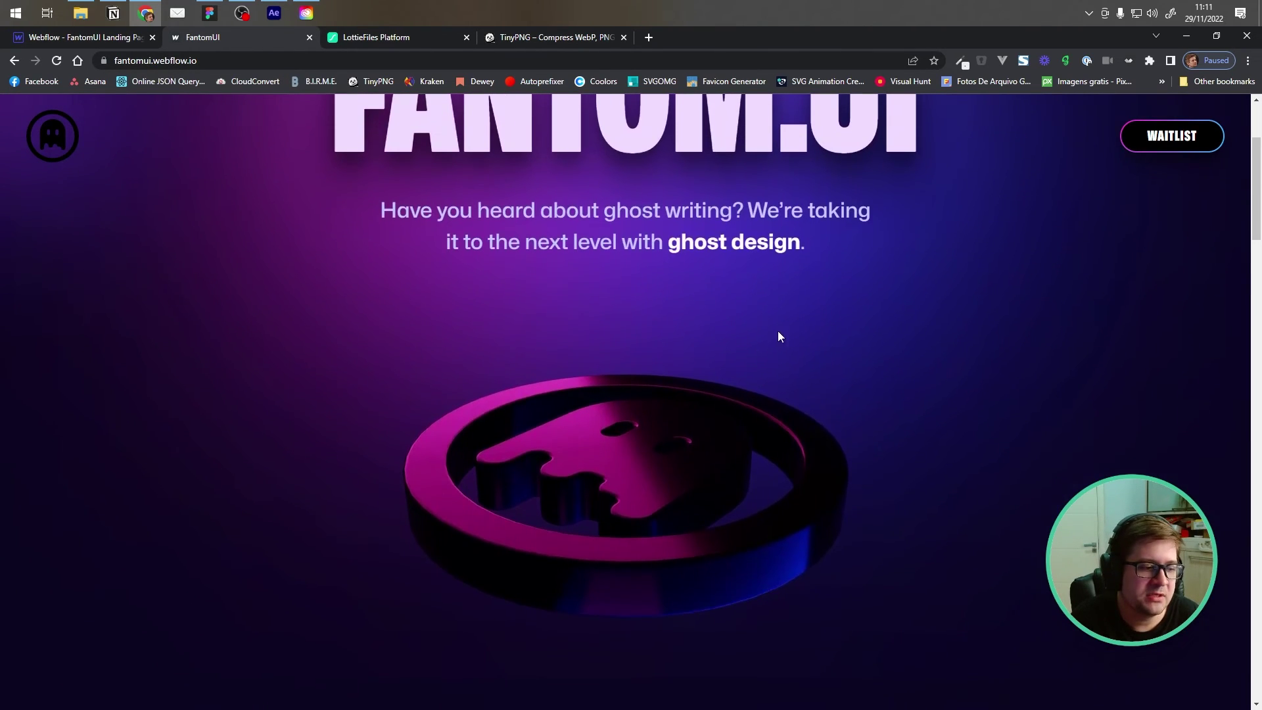
scroll(881, 363, "down", 5)
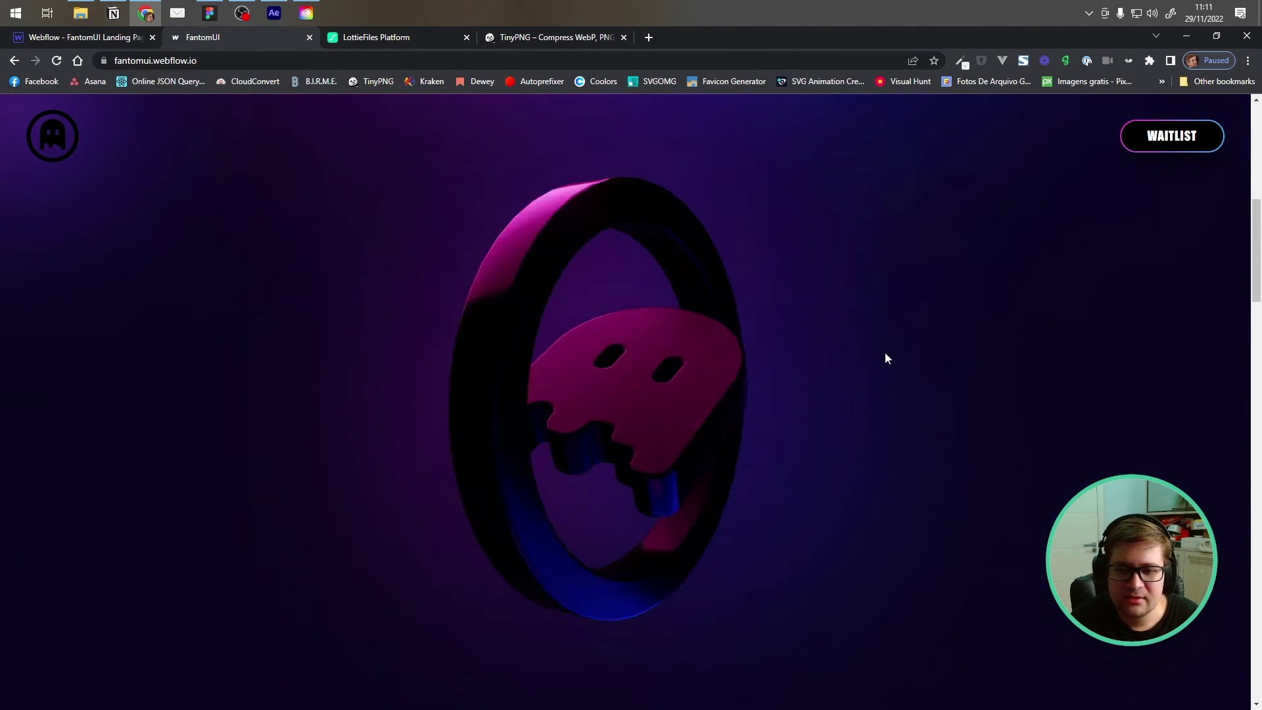
scroll(885, 354, "up", 5)
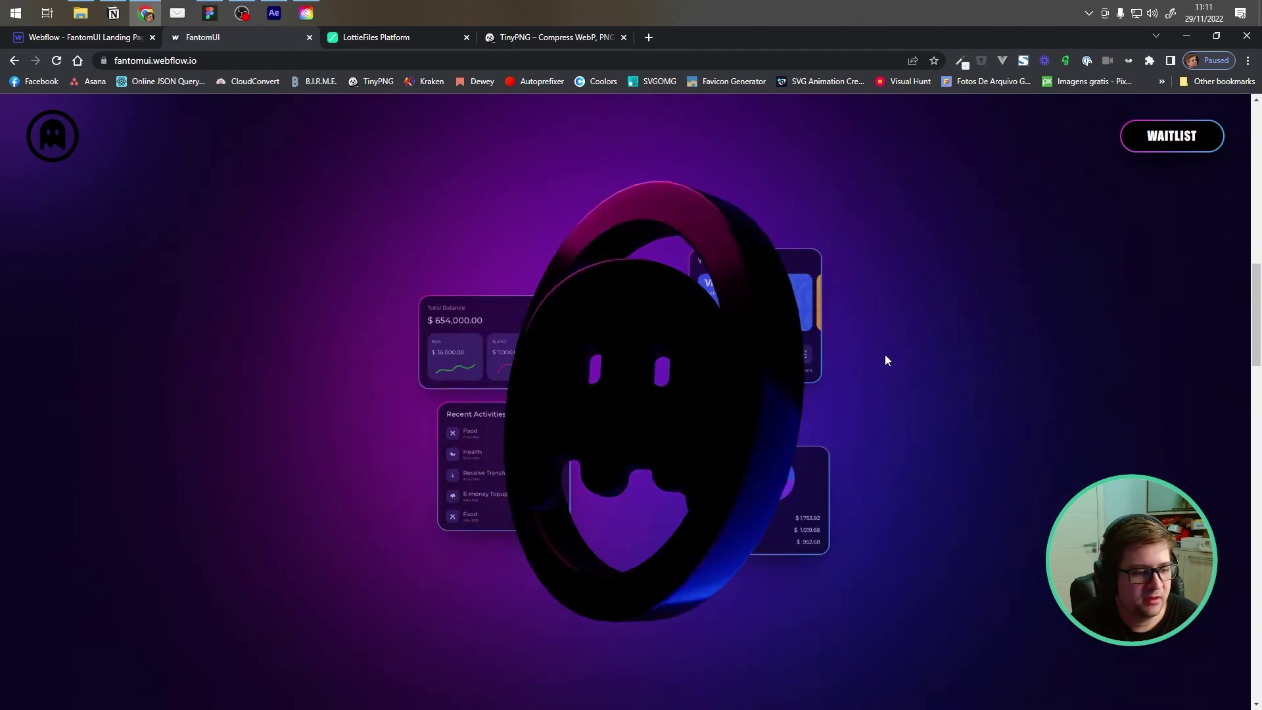